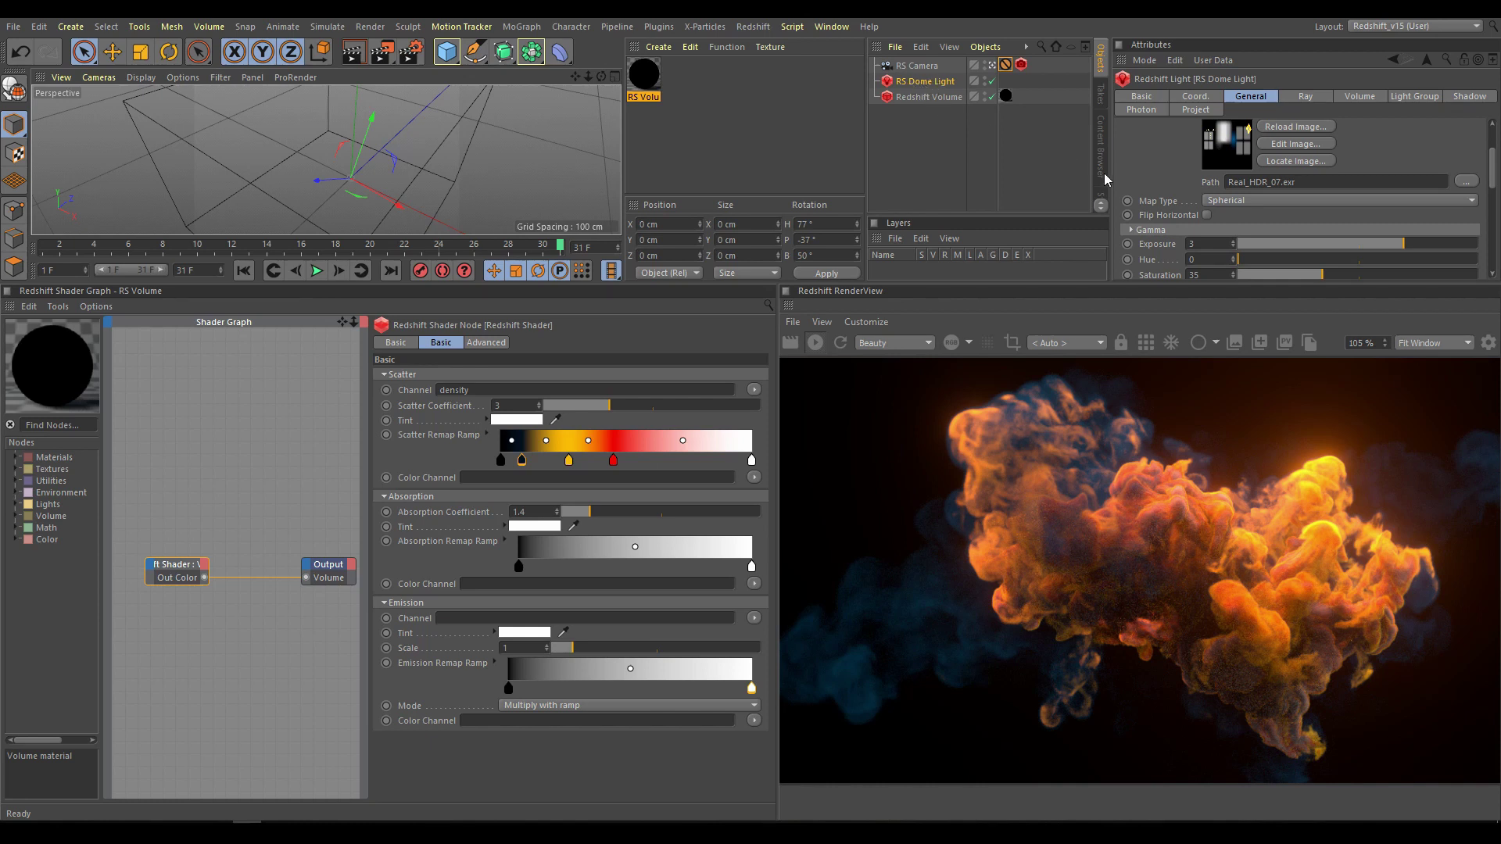
Show the dome light's Volume Contribution Scale and Samples, then select the Redshift Volume object.
click(1359, 97)
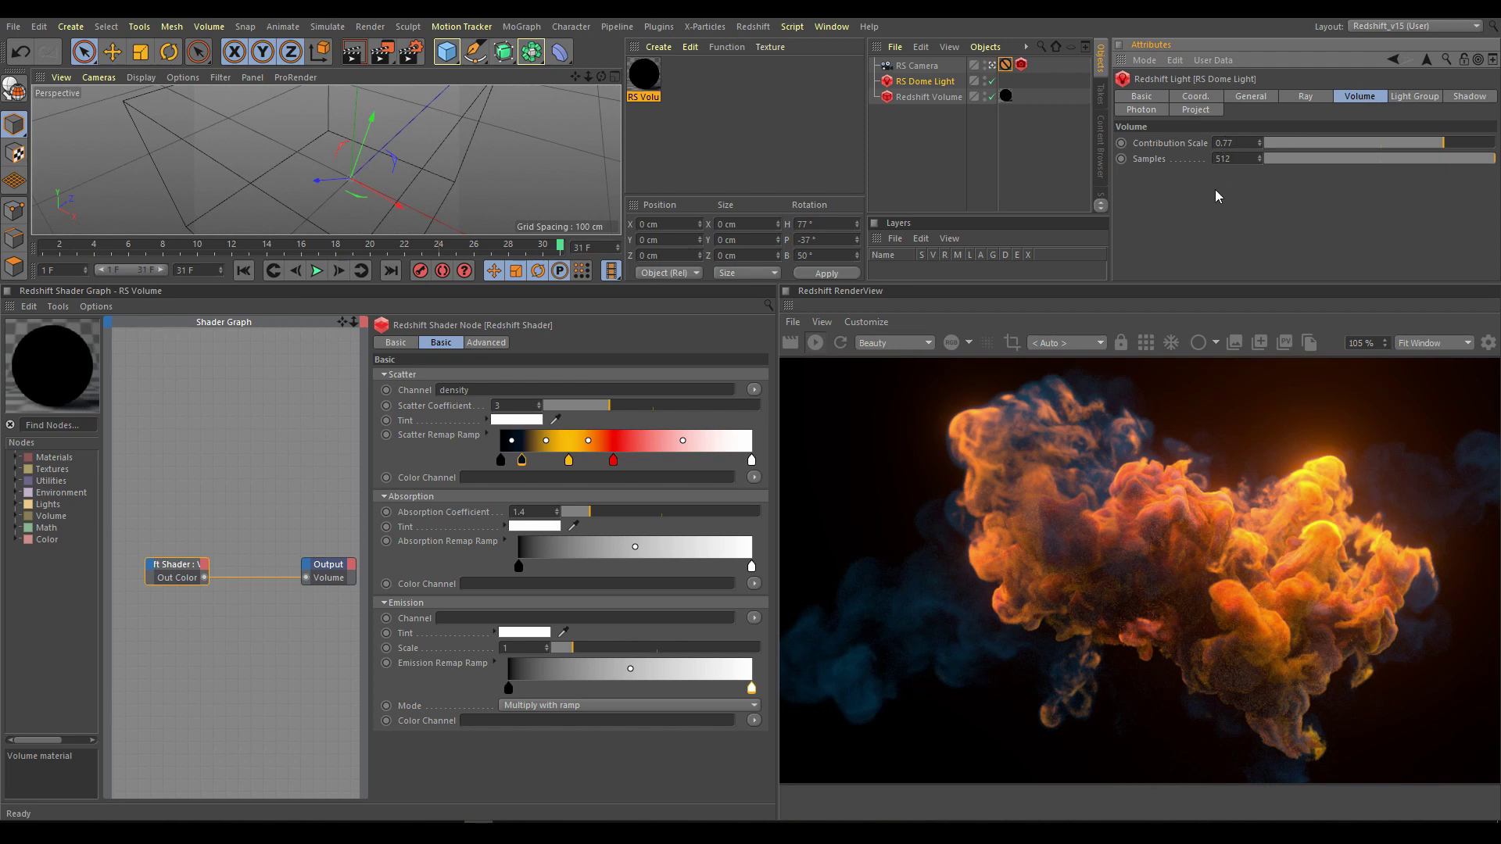
click(925, 97)
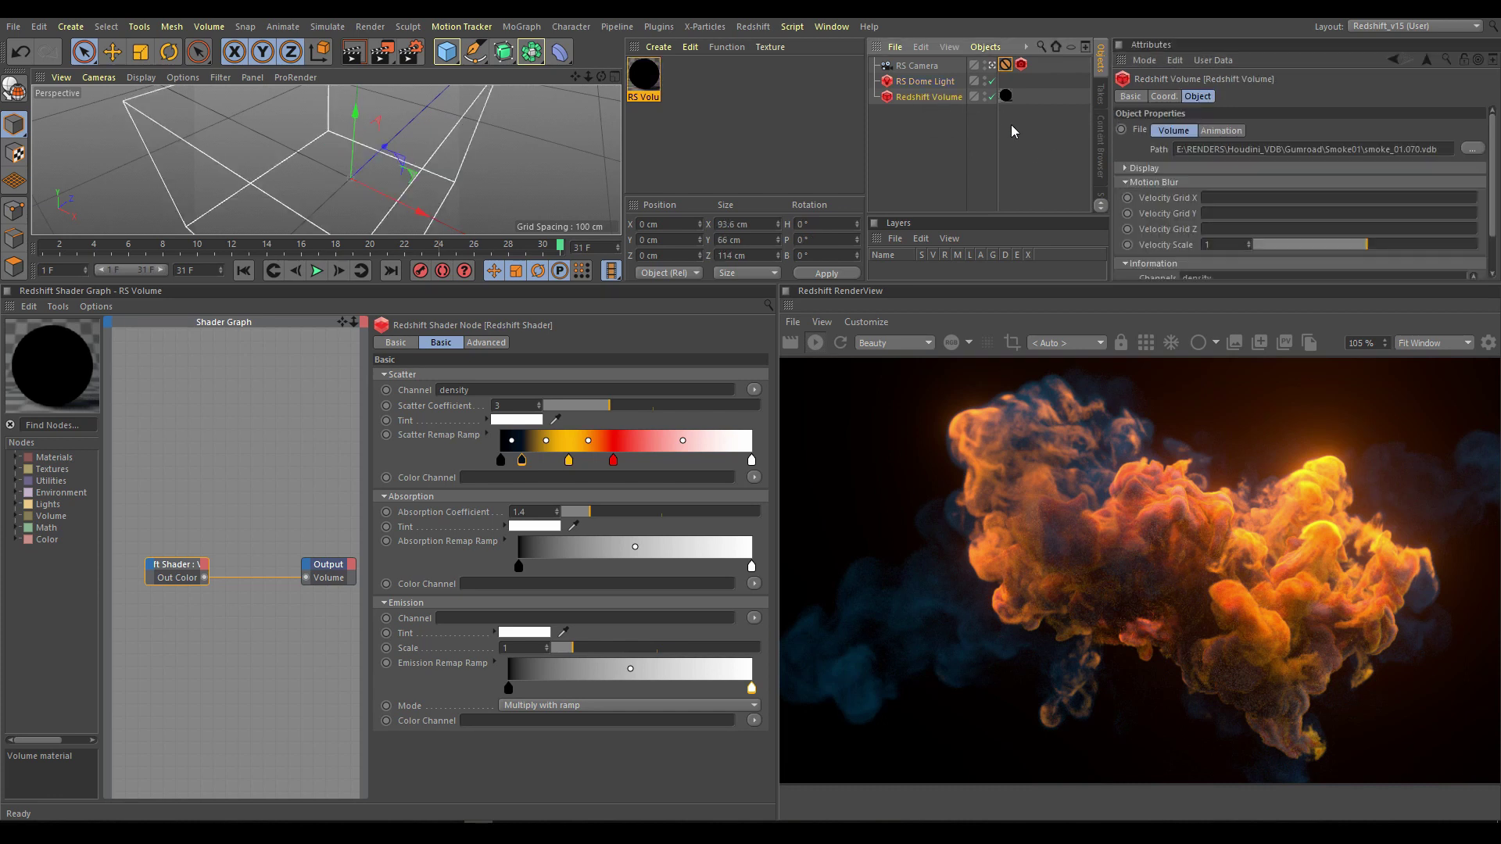
Cancel a VDB file browse, then view the volume's animation settings playing frames 40–70.
click(1472, 148)
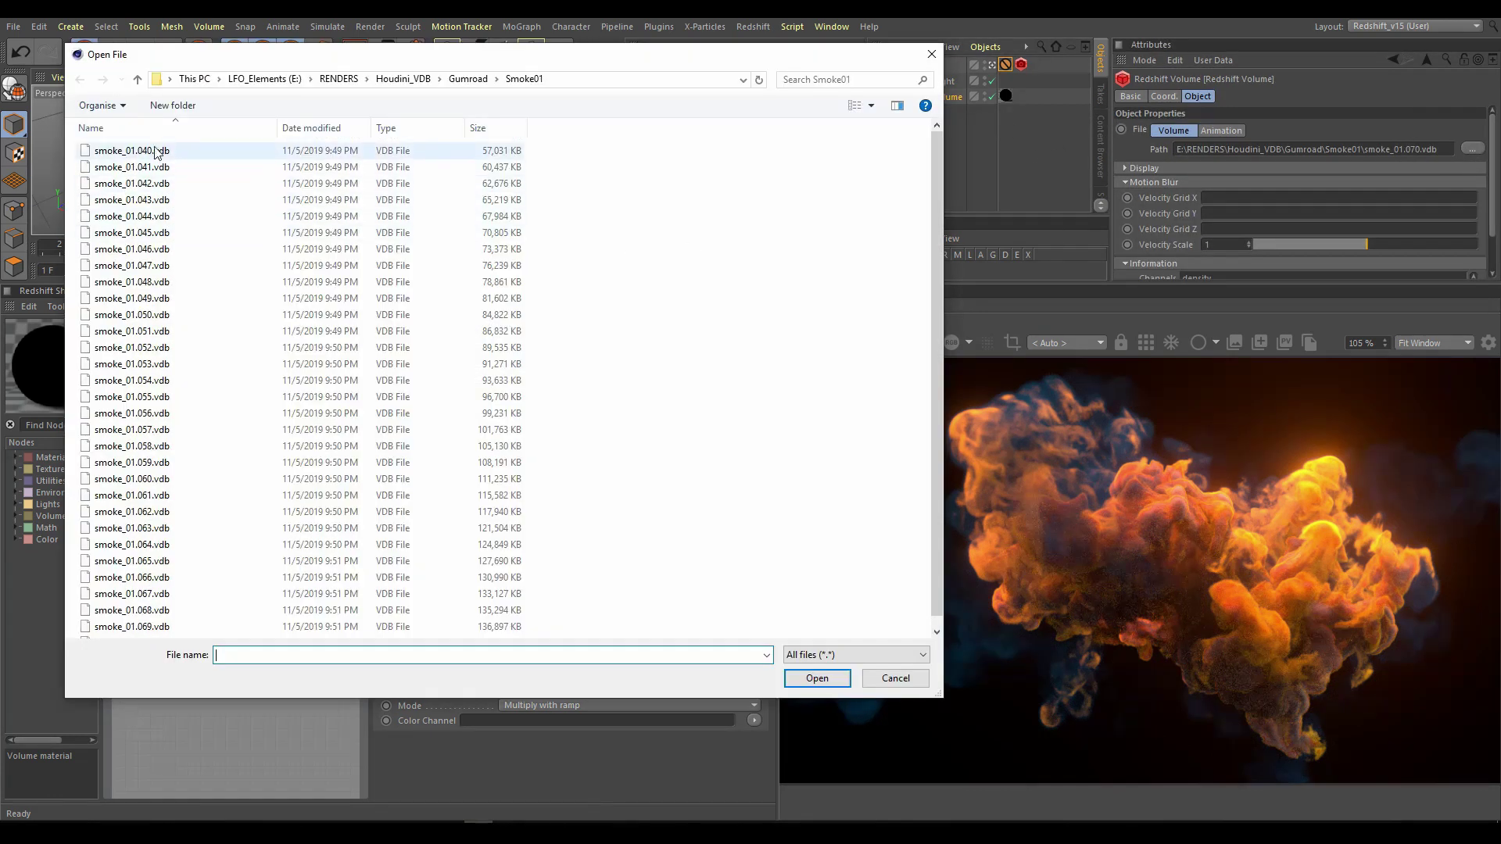
key(Escape)
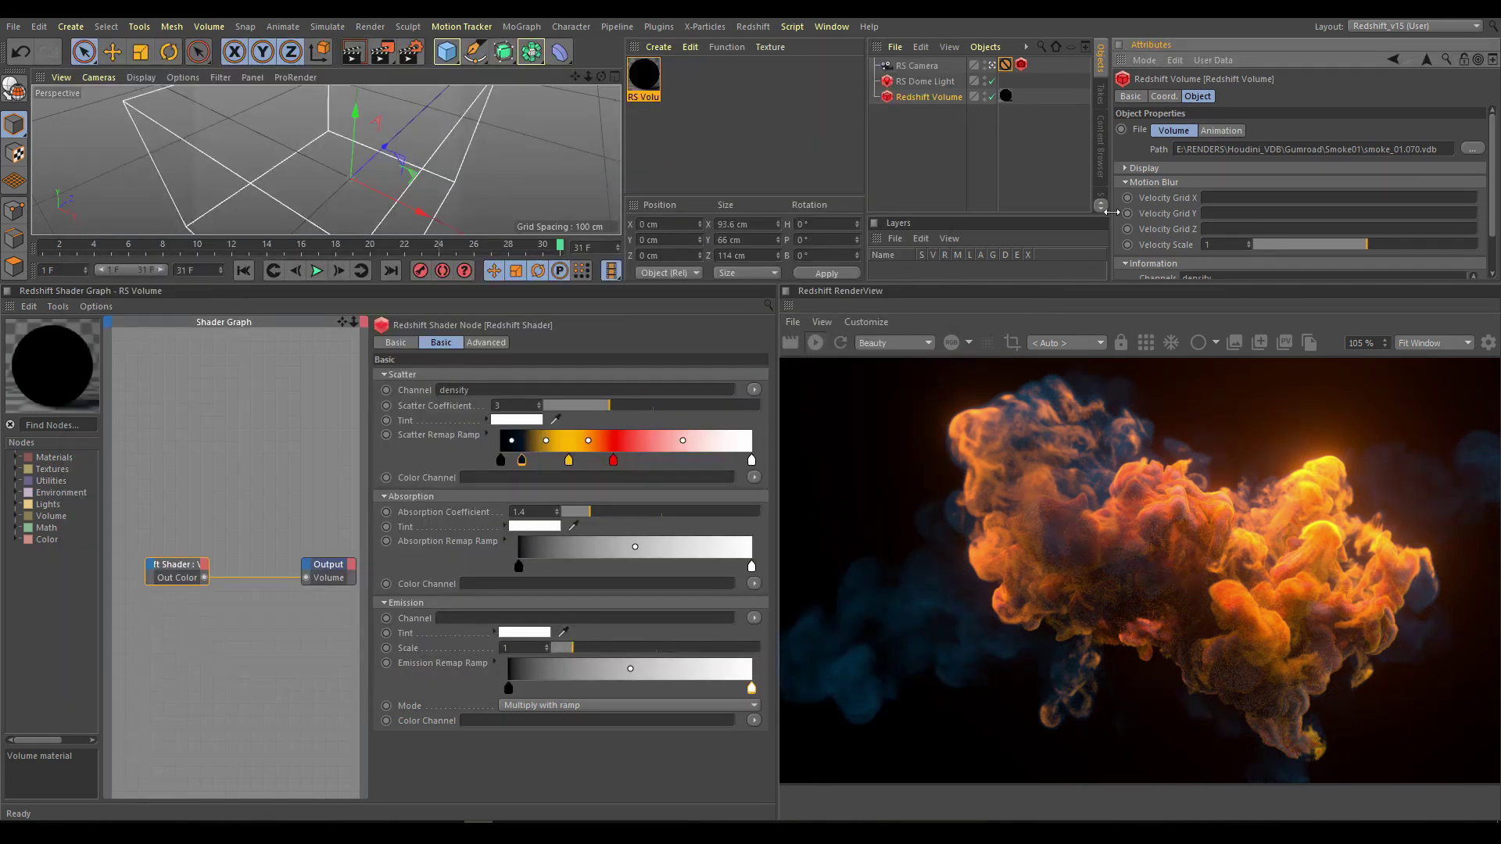
click(1221, 131)
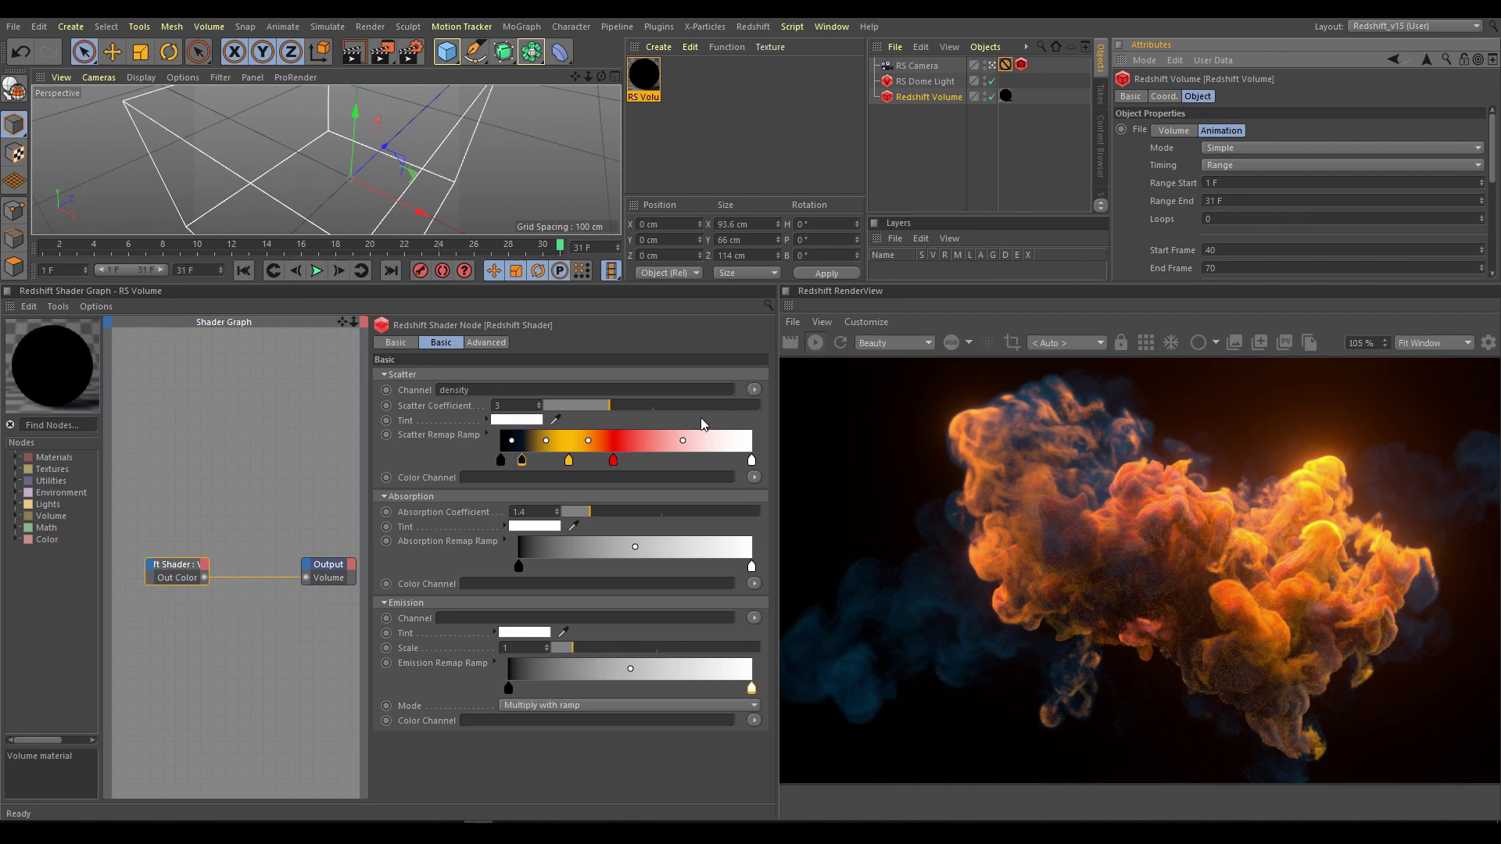
Expand the Scatter Remap Ramp knots and inspect the yellow and red knots.
click(486, 436)
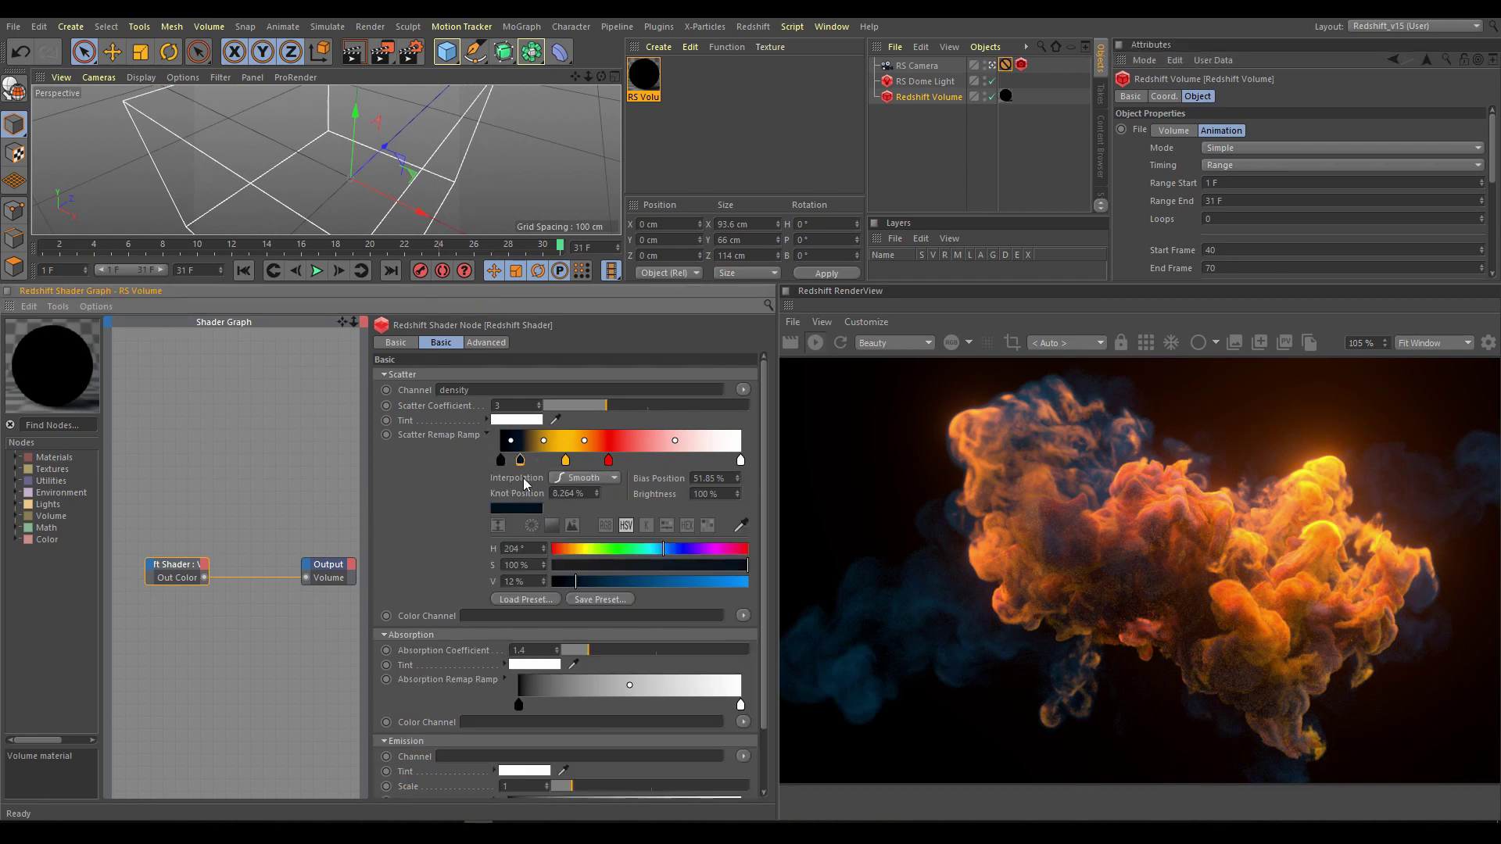
click(565, 461)
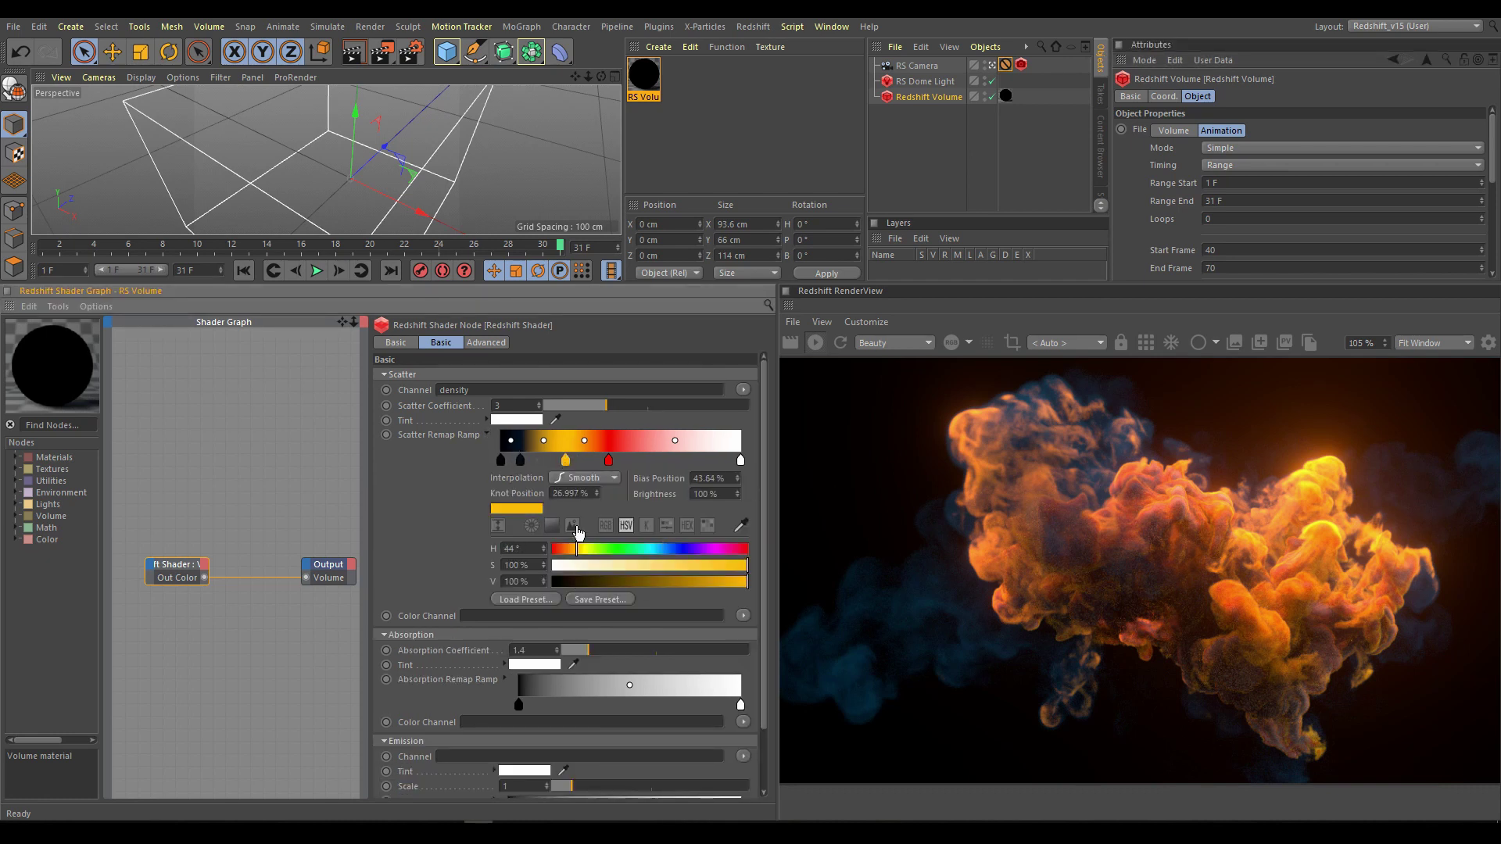
click(609, 461)
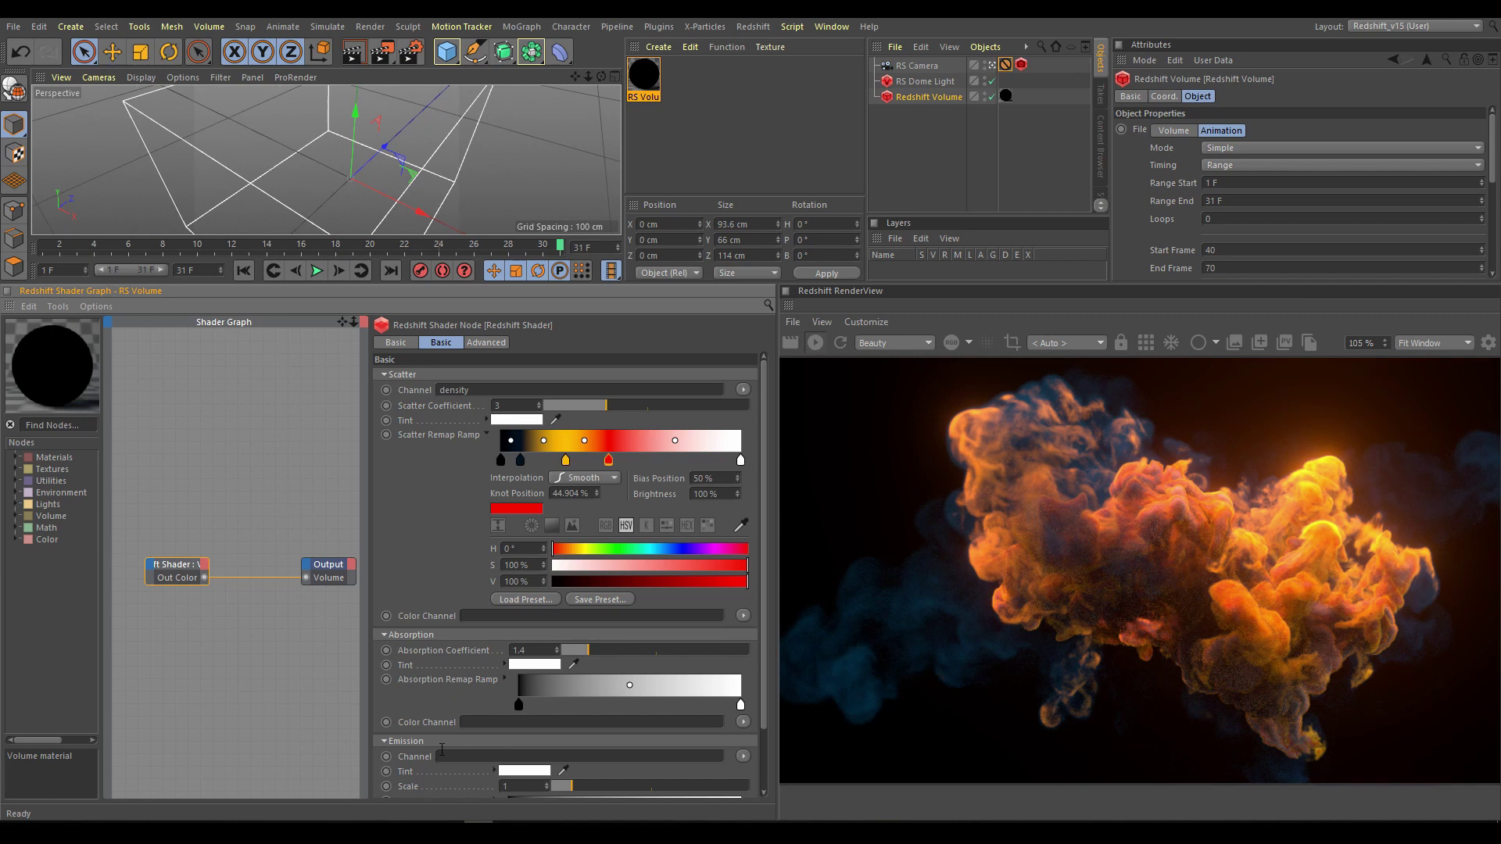
Set the Emission Channel to Redshift Volume temperature and expand the Emission Remap Ramp knots.
click(743, 756)
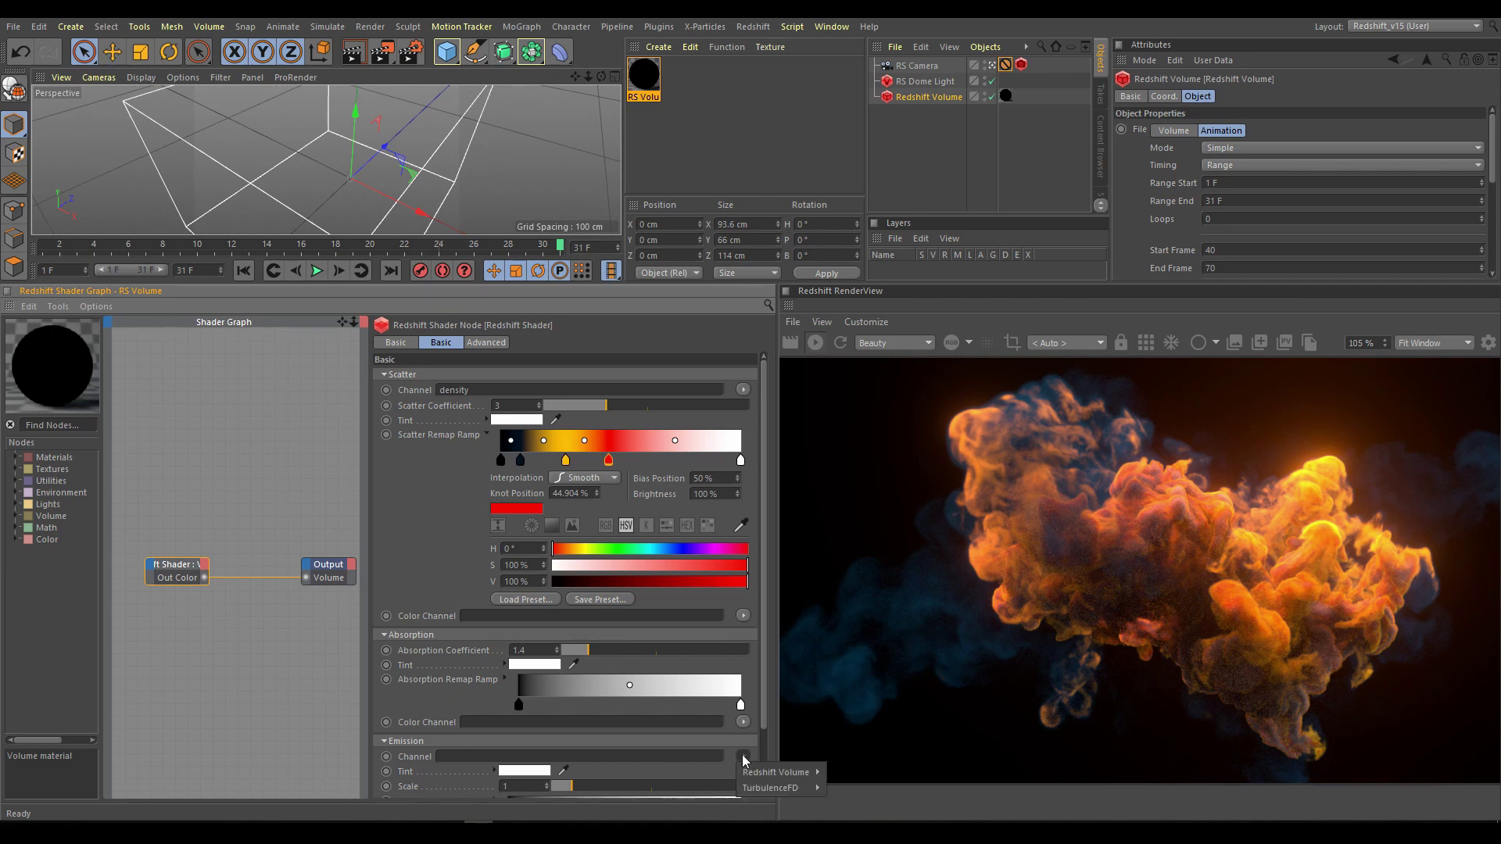
mouse_move(775, 774)
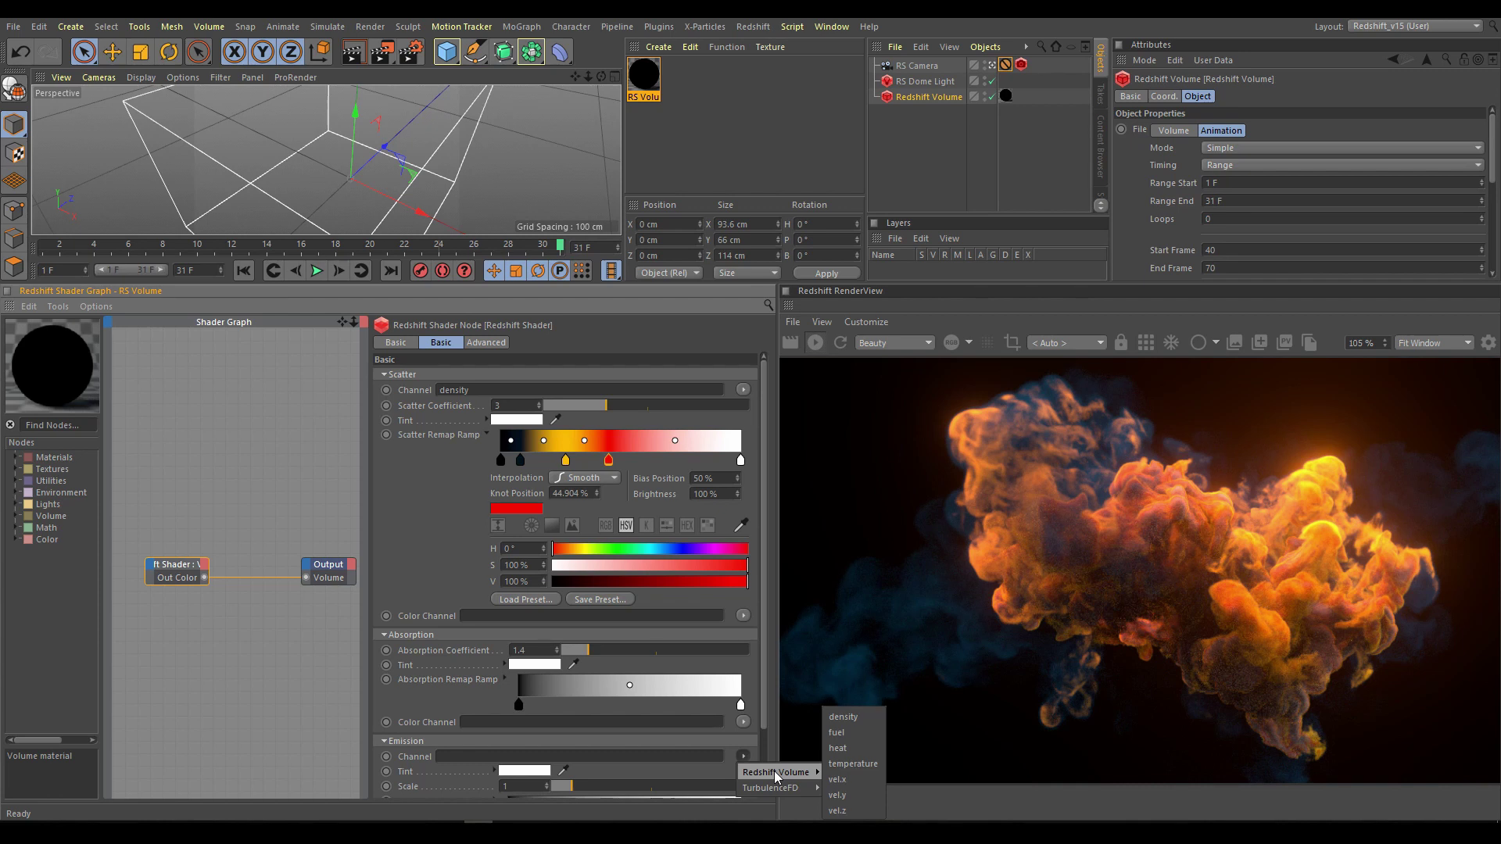
click(856, 764)
scroll(758, 636, down, 3)
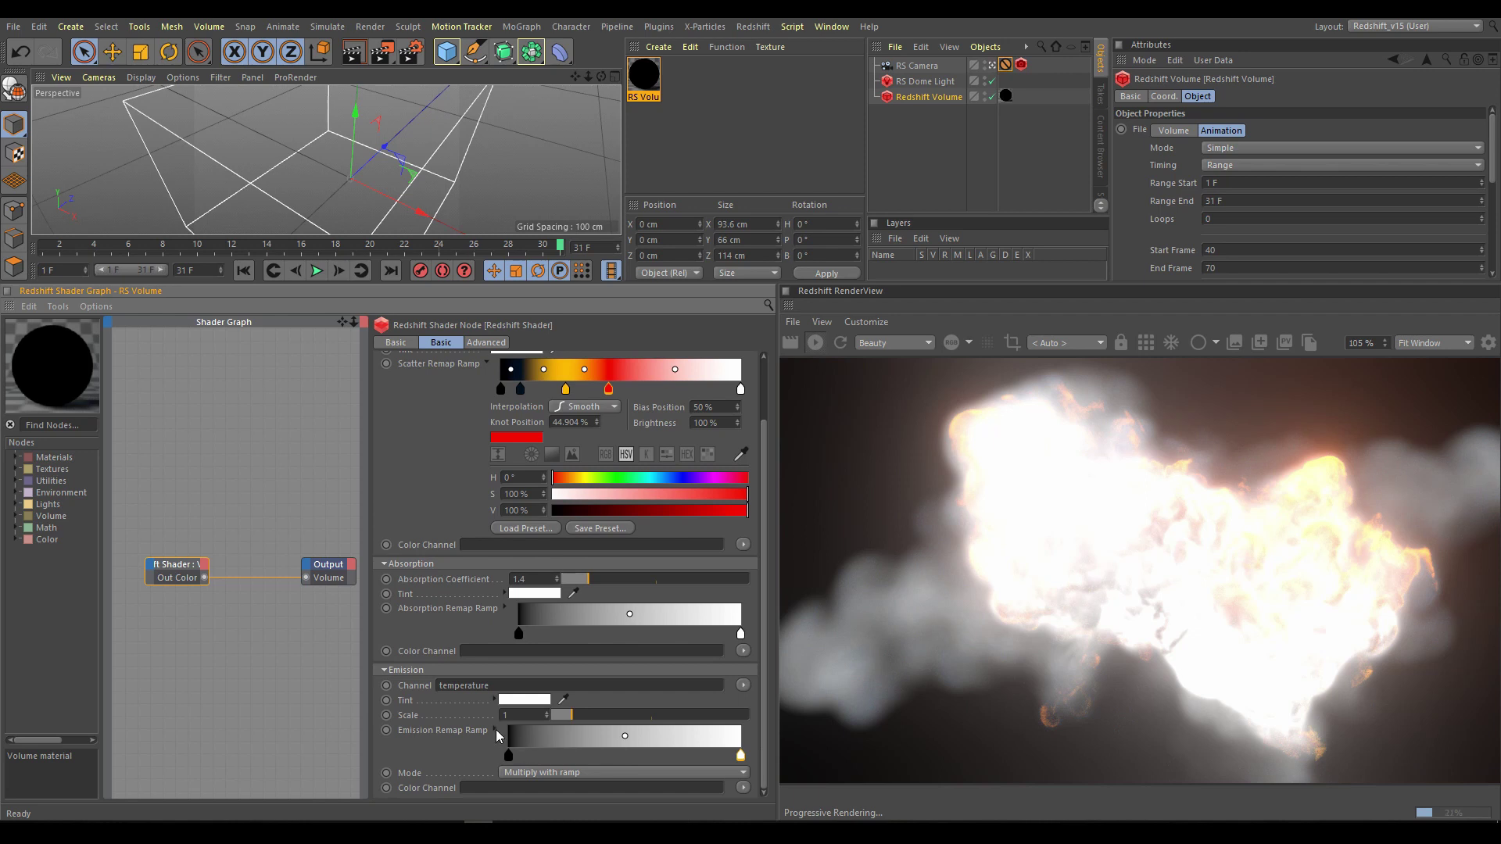
click(495, 729)
drag(763, 640, 771, 745)
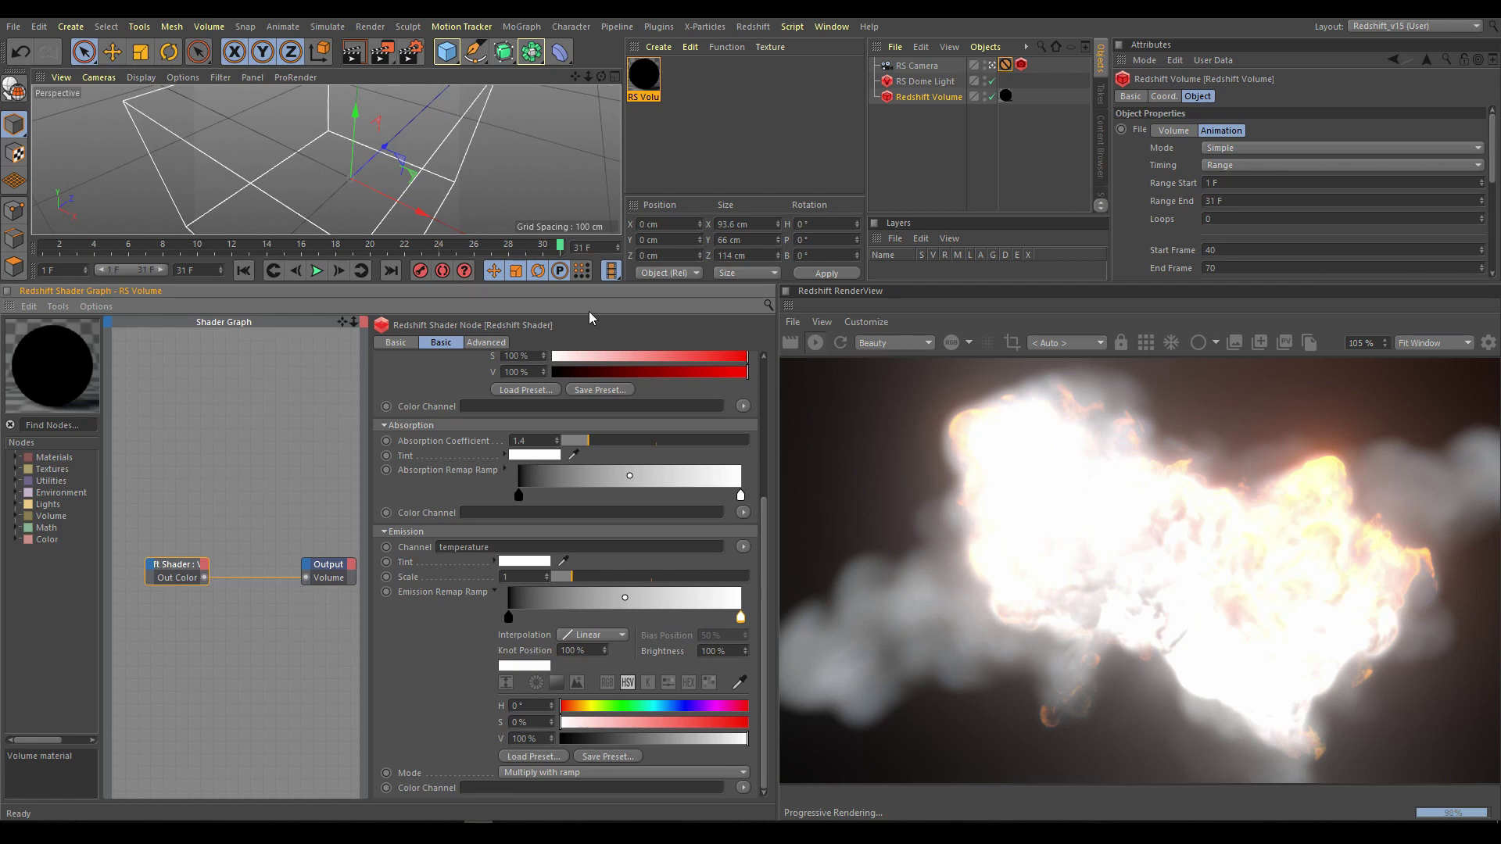
In Advanced, drag Emission Remap Range New Max down to 0.1, then return to Basic.
click(487, 343)
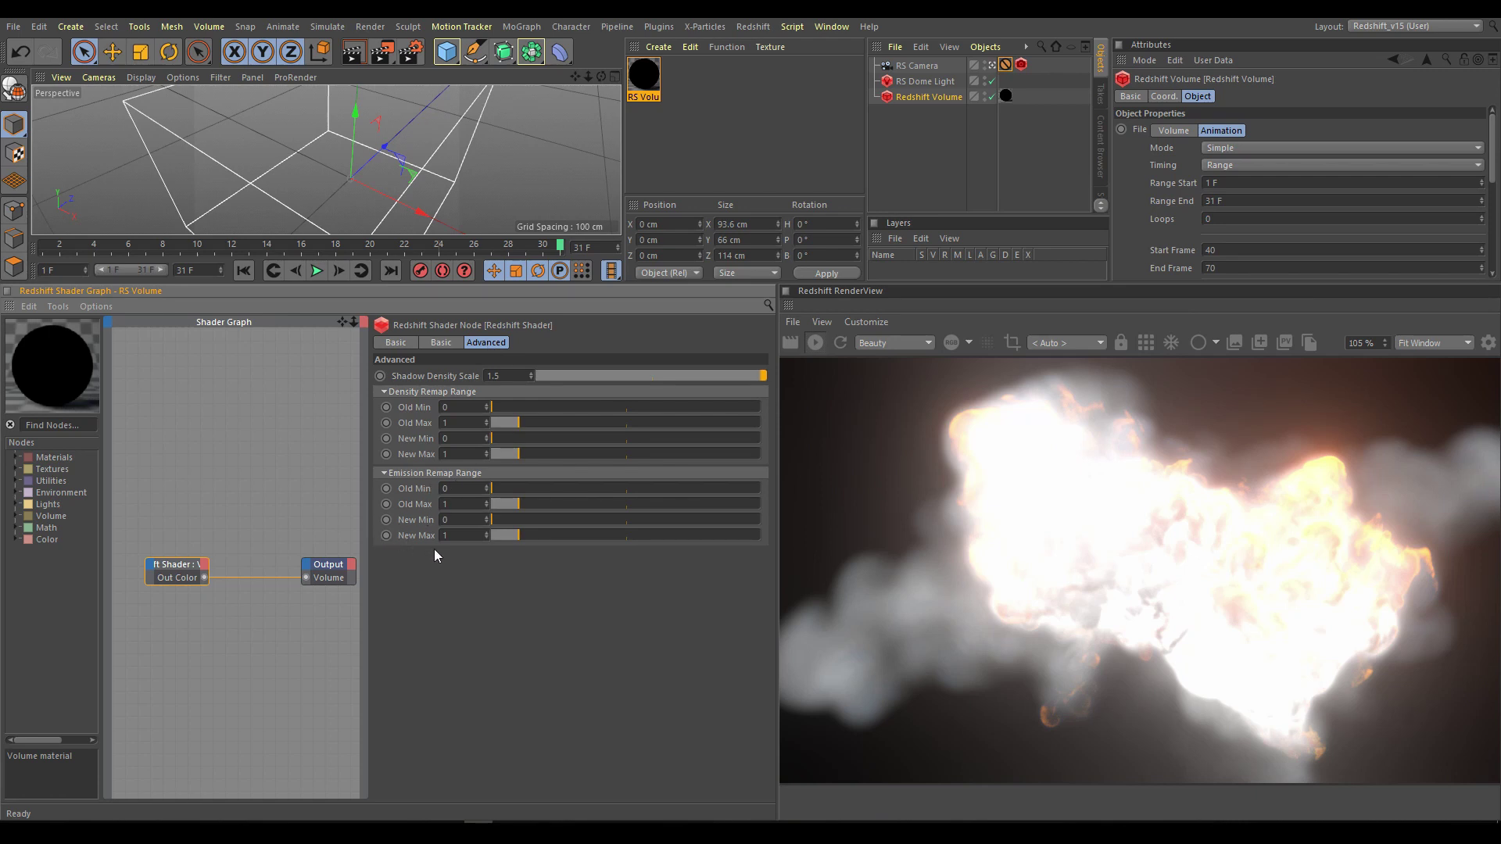
drag(517, 536, 499, 537)
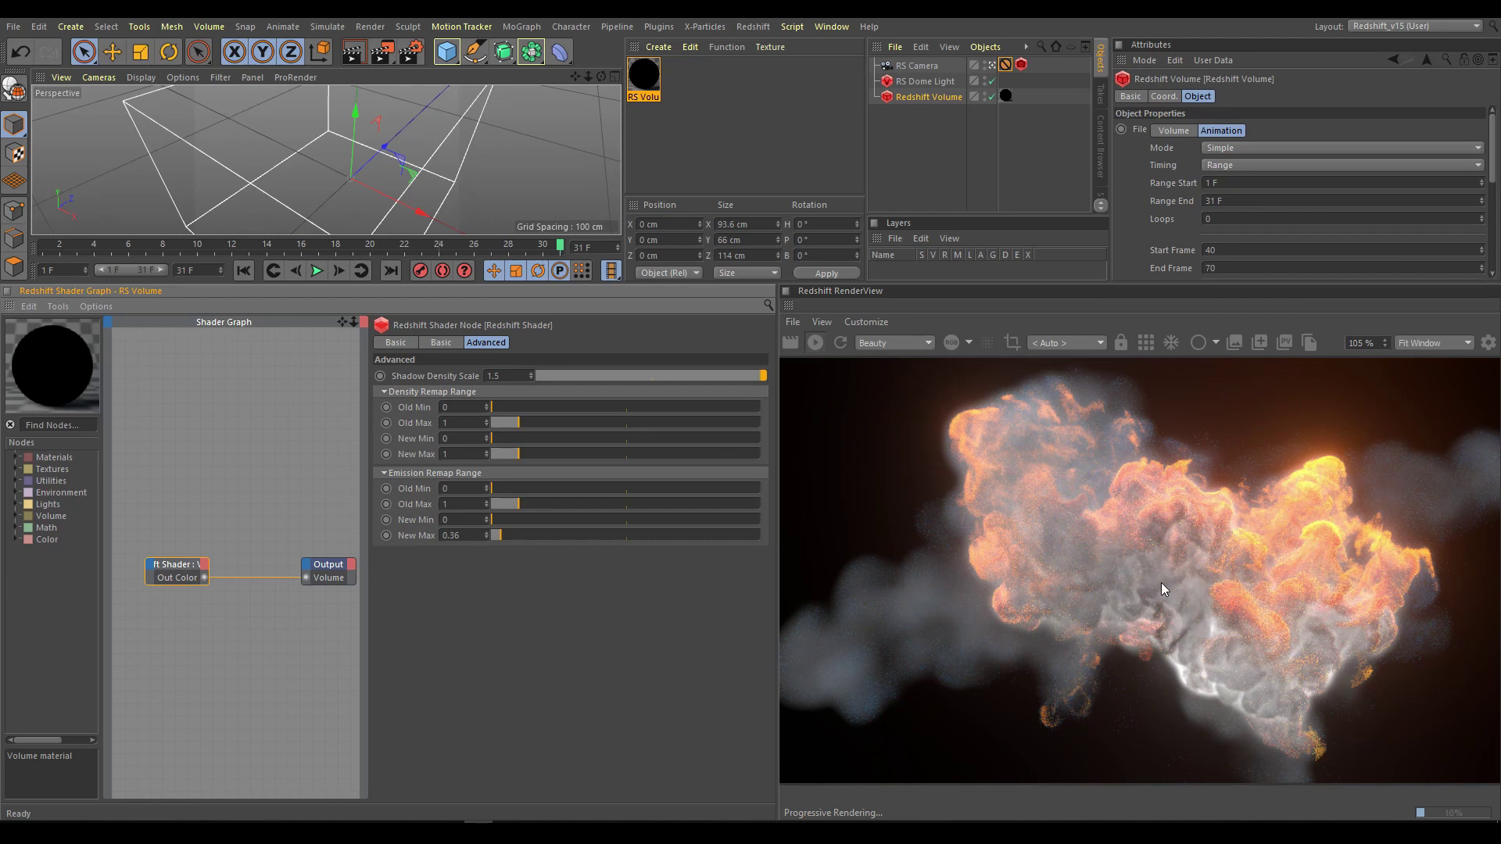
drag(505, 540, 486, 538)
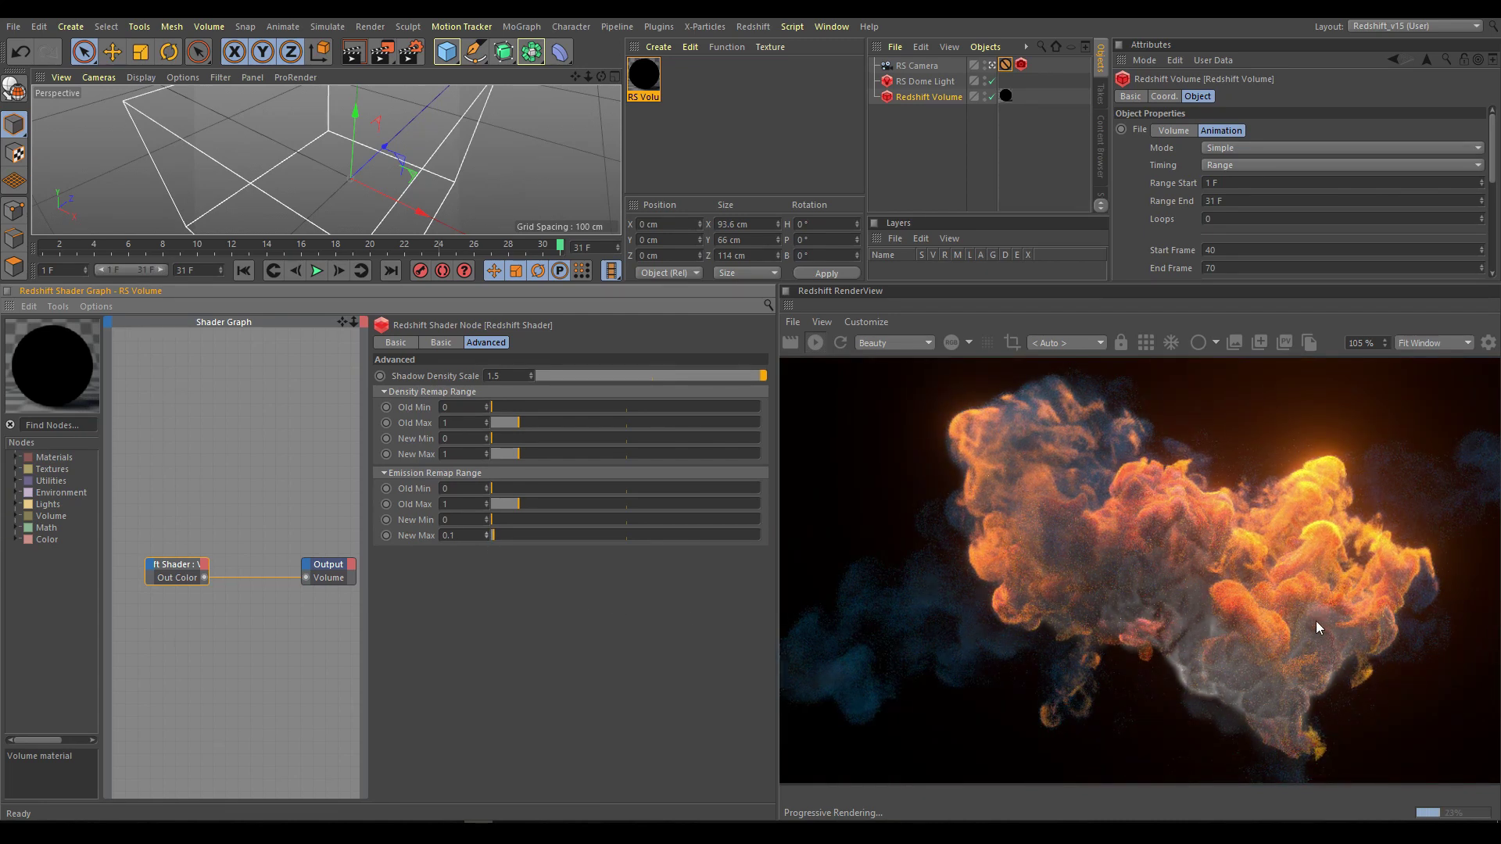
click(441, 343)
drag(763, 641, 772, 786)
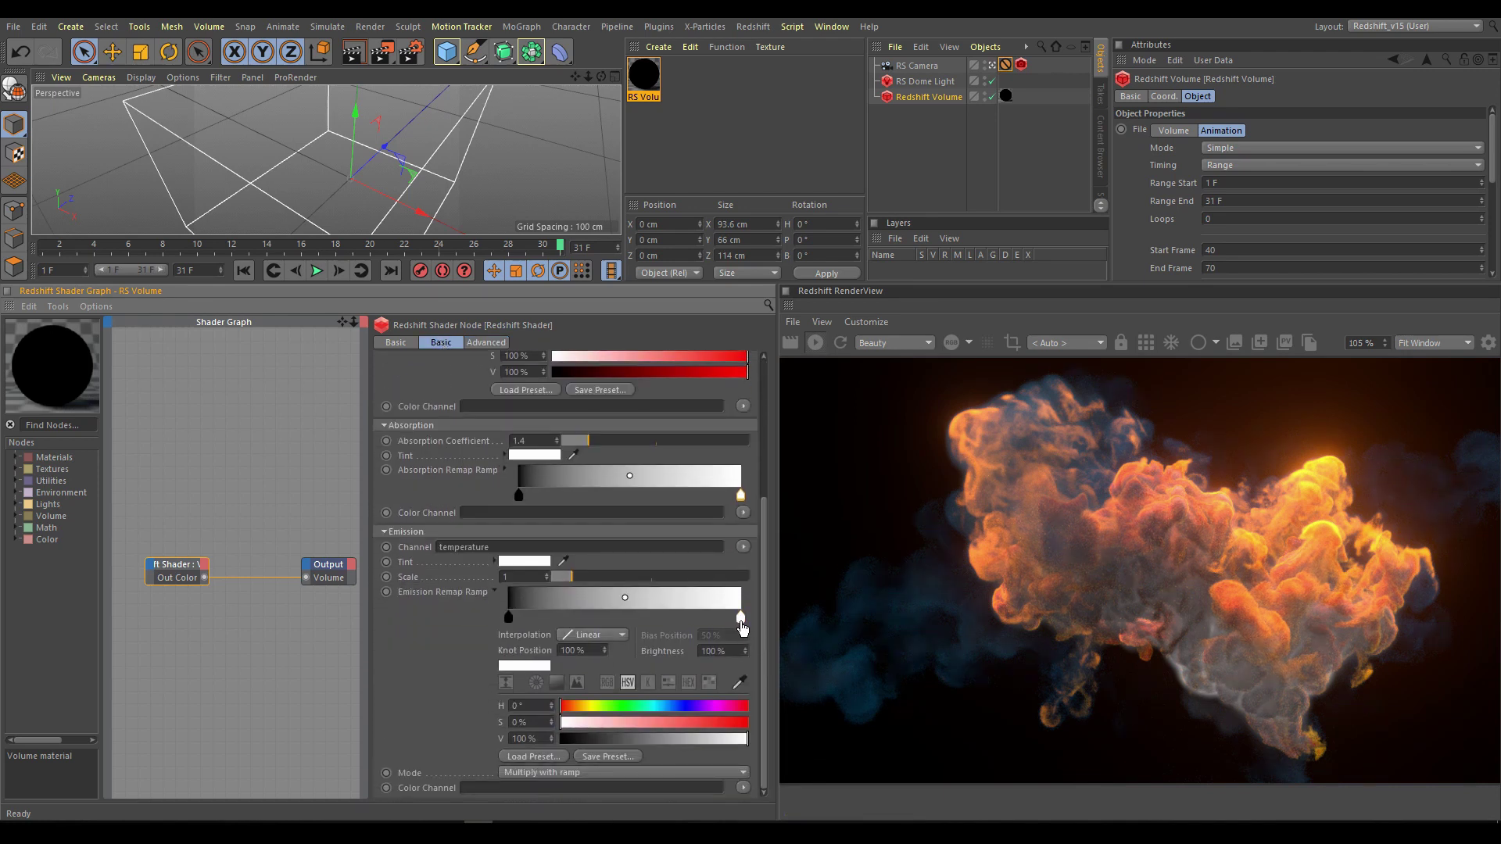
Saturate the emission knot to 100% red and darken it, then set Emission New Max to 0.14.
drag(575, 728, 766, 729)
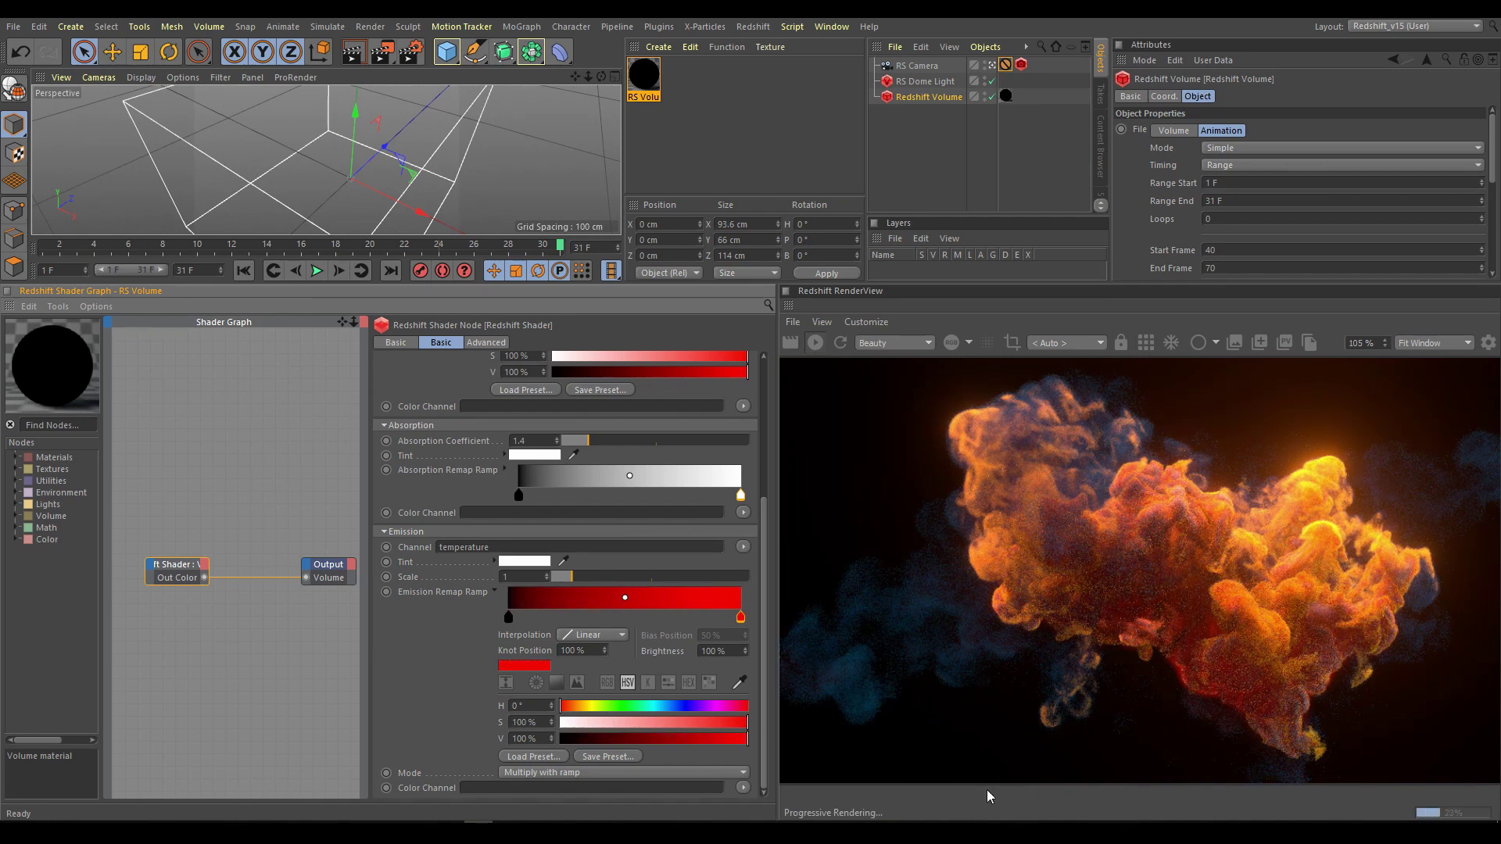
drag(742, 738, 713, 751)
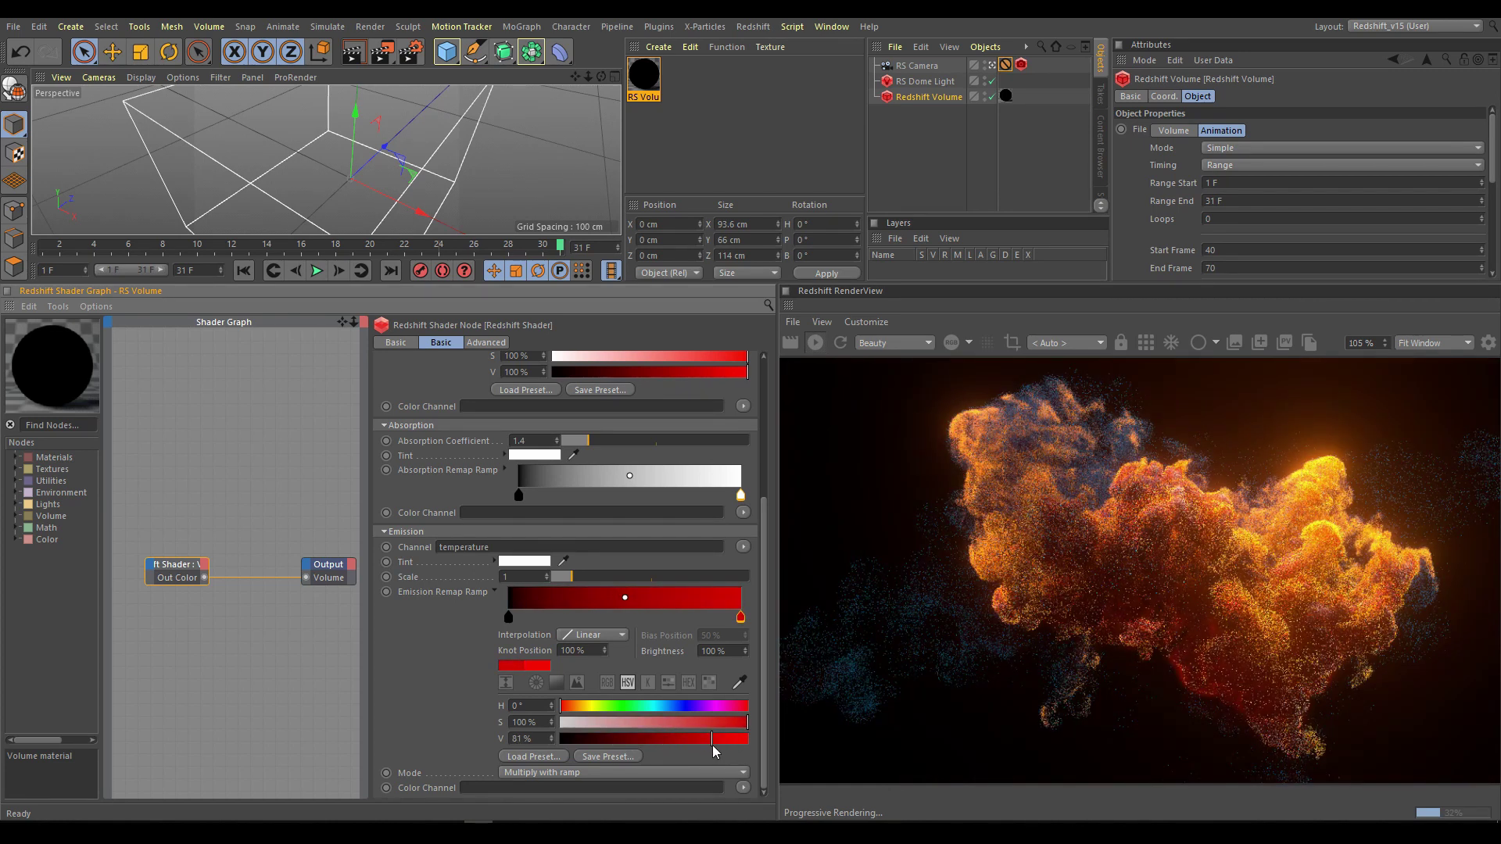
click(486, 343)
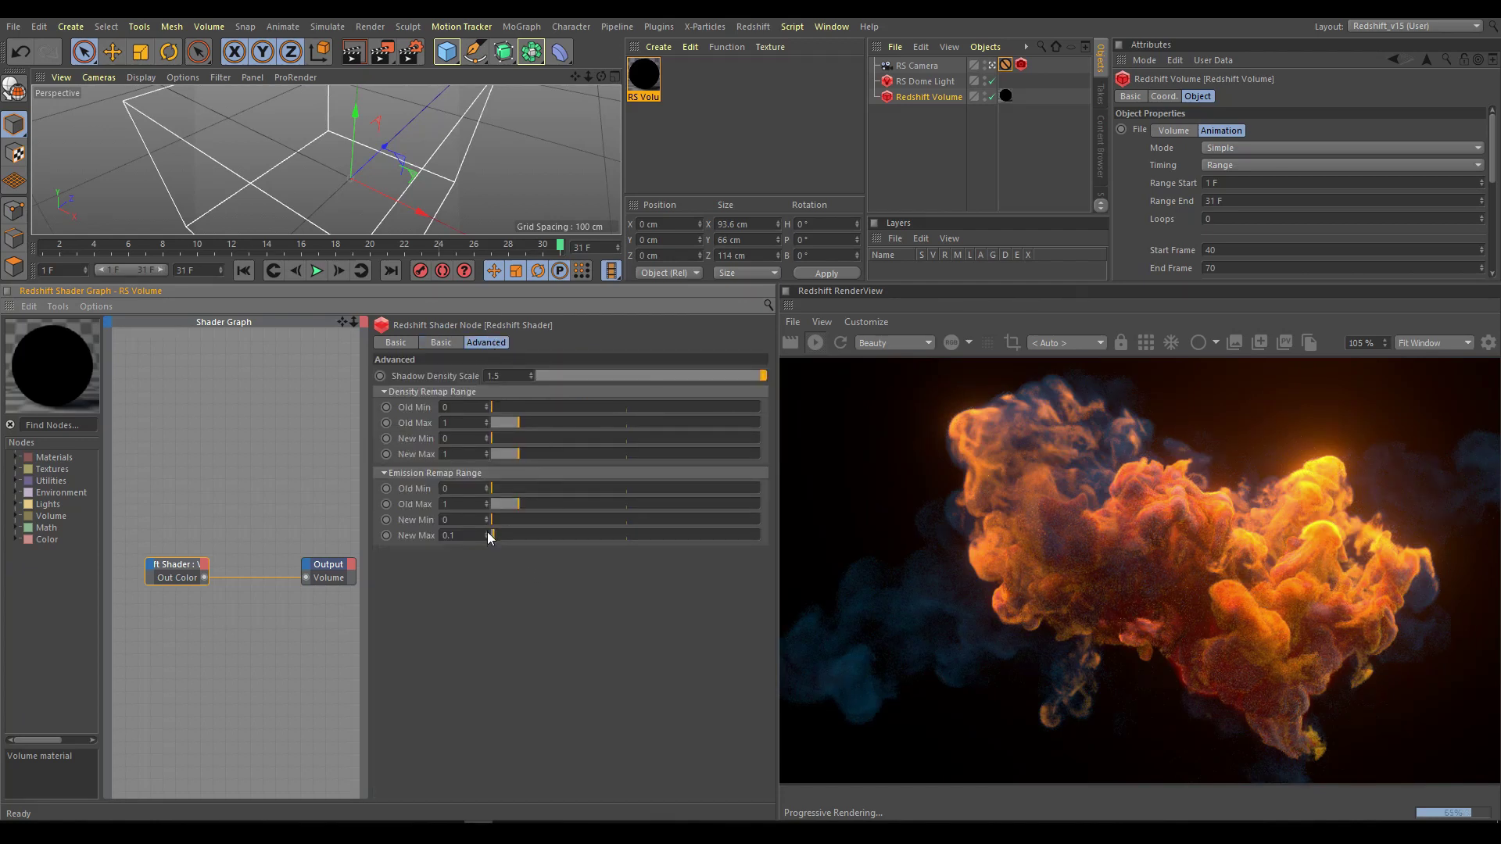
drag(486, 535, 486, 524)
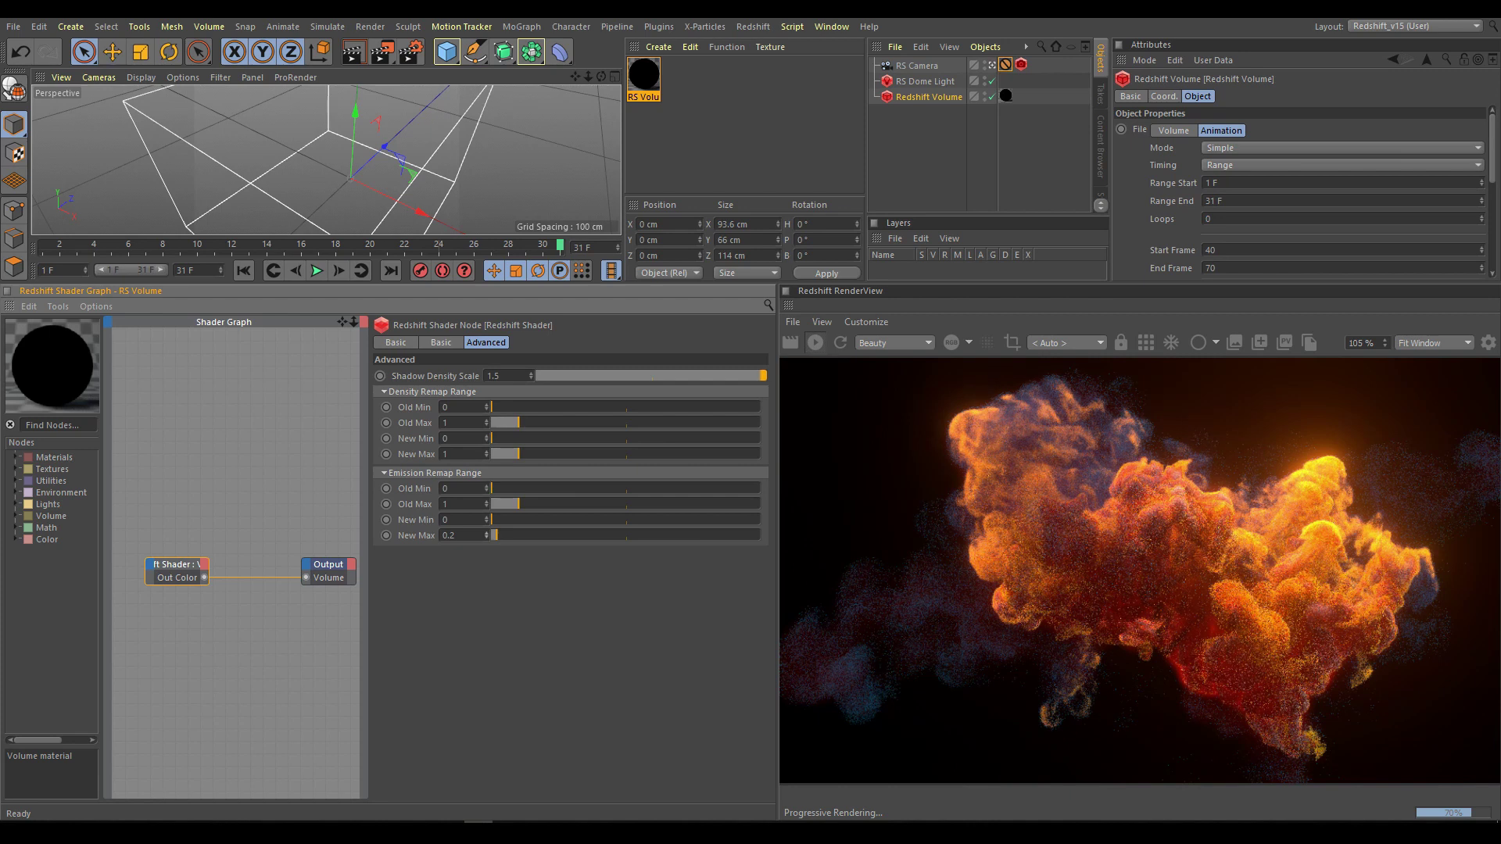
drag(486, 535, 488, 538)
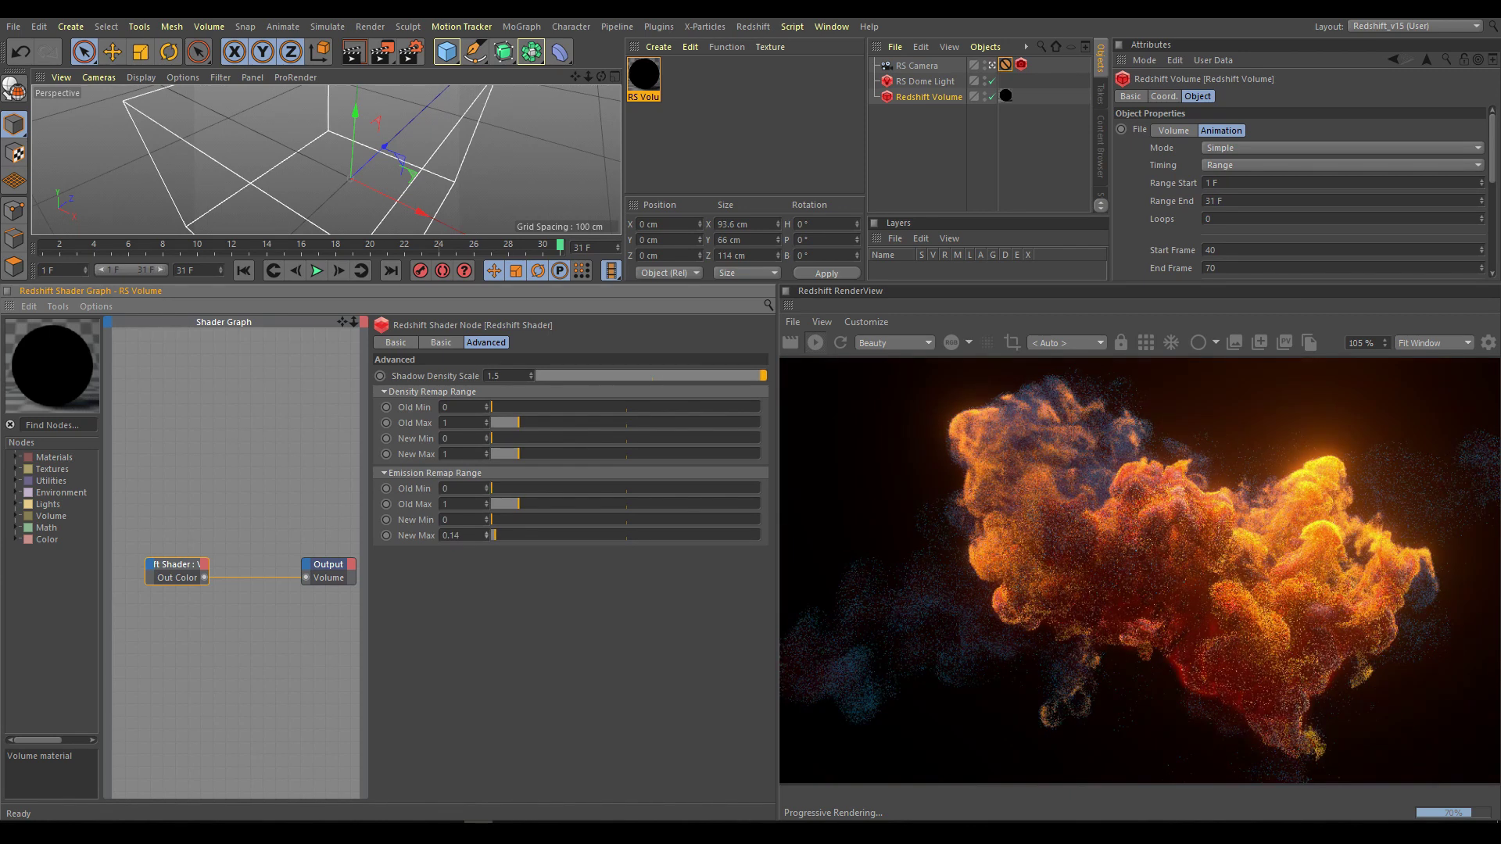
Change the yellow scatter ramp knot to hue 178° and lower its V to 71%.
click(438, 342)
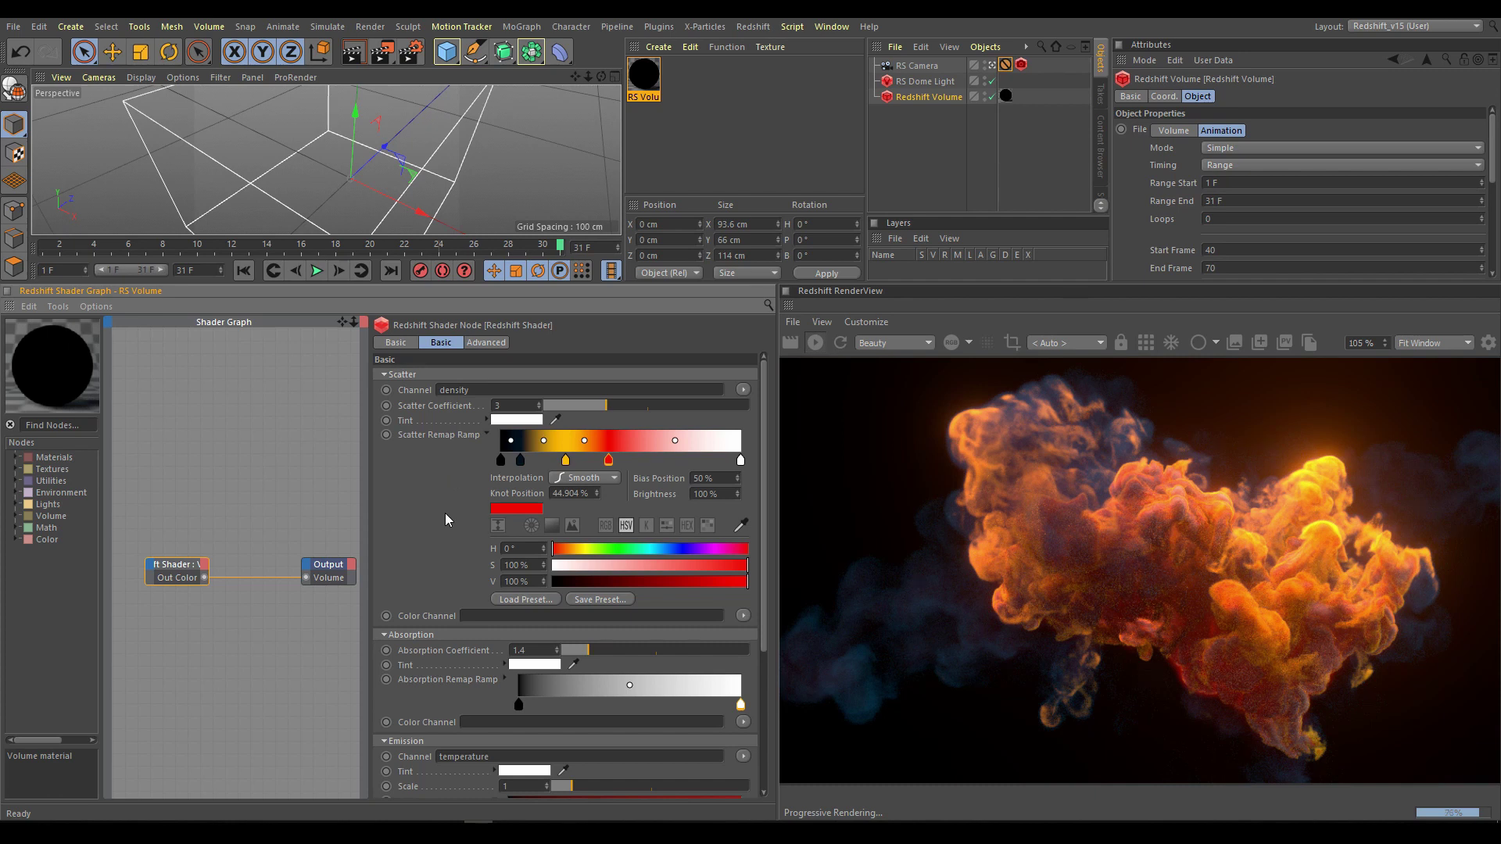
click(566, 461)
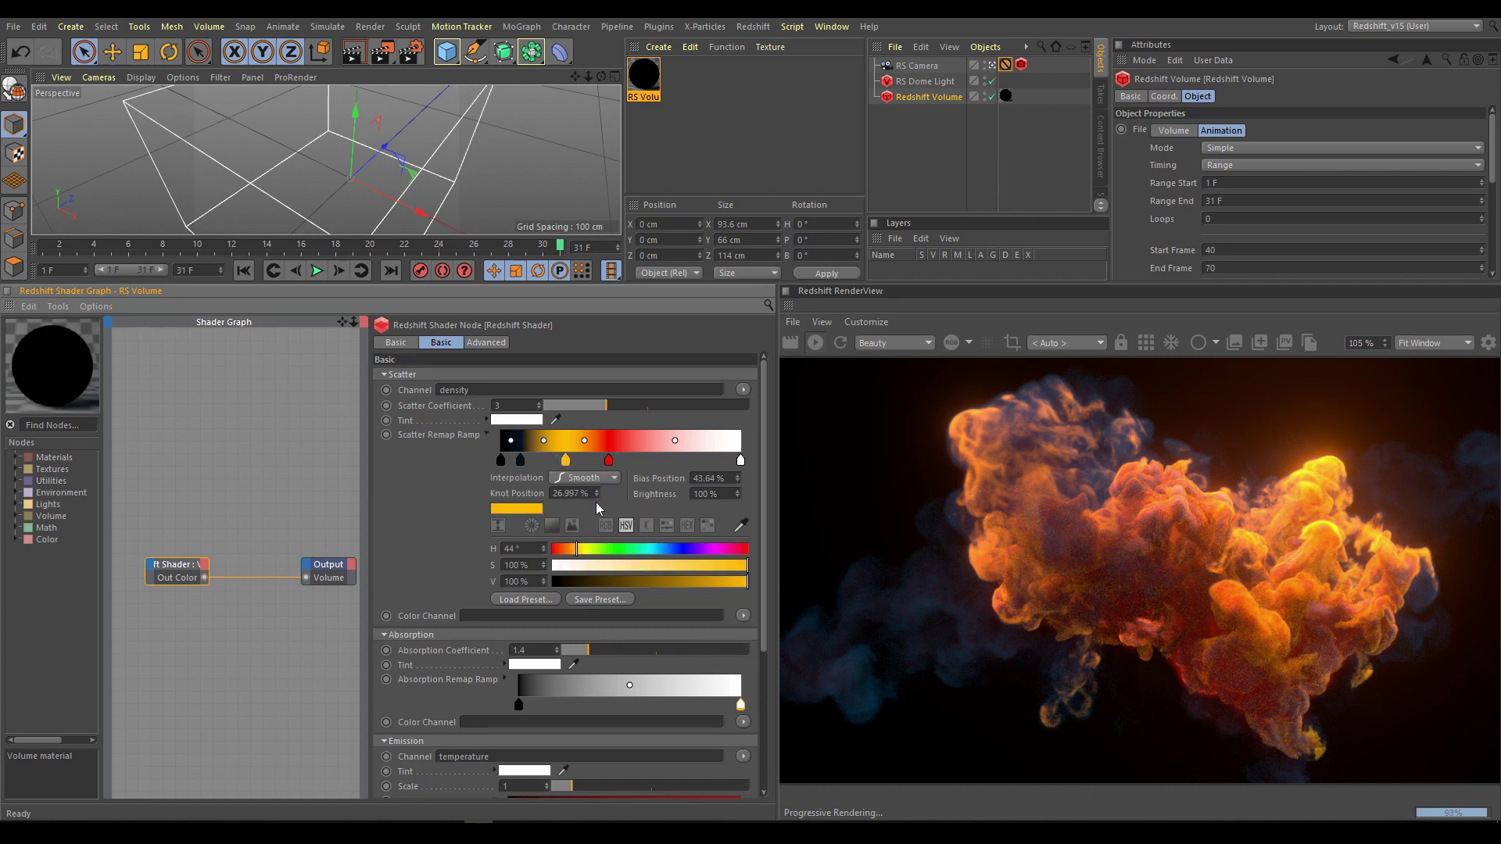
click(648, 548)
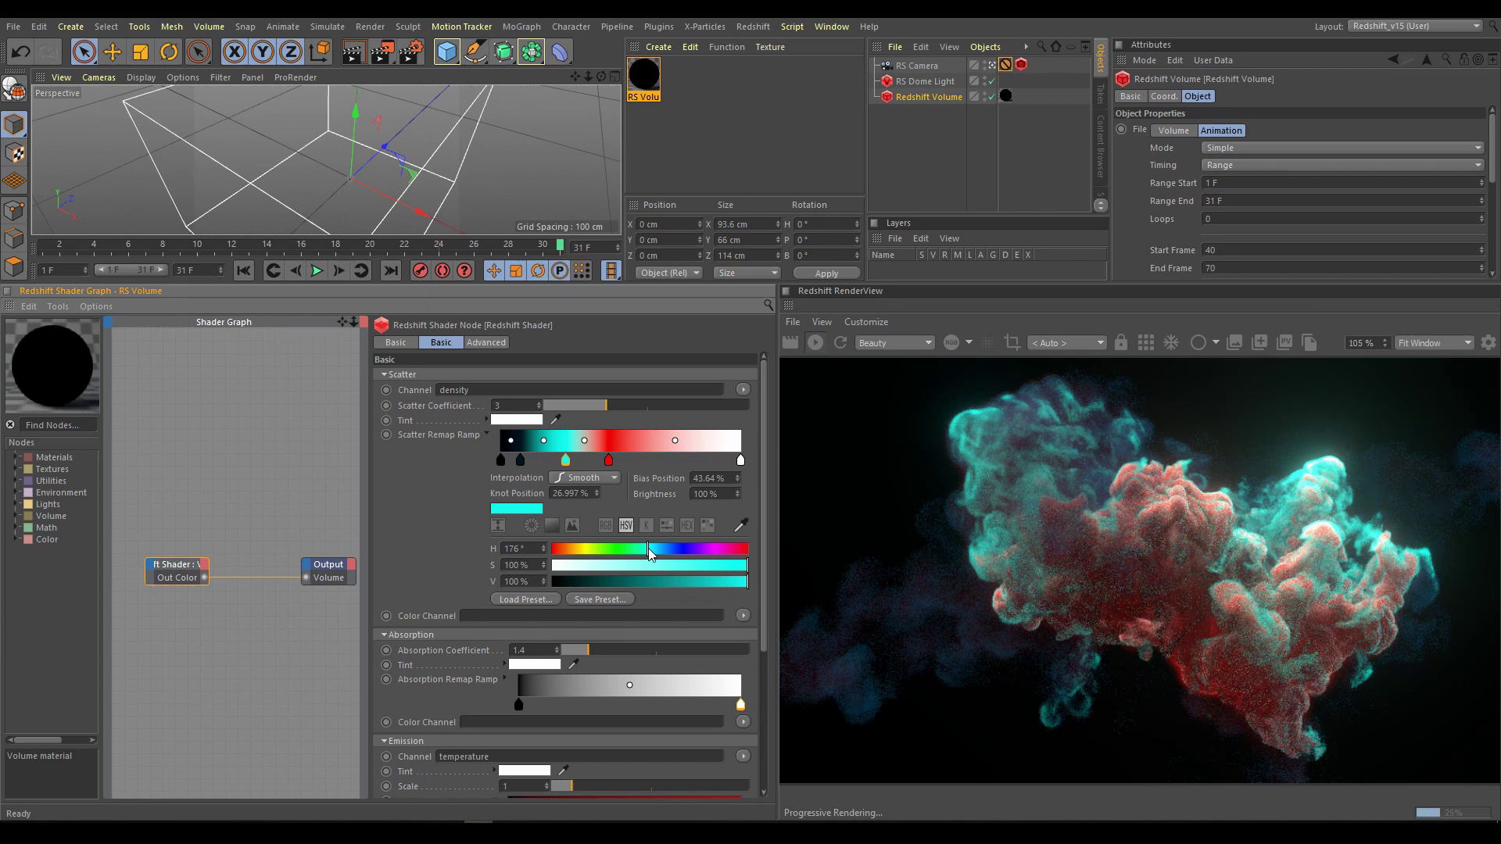
click(647, 548)
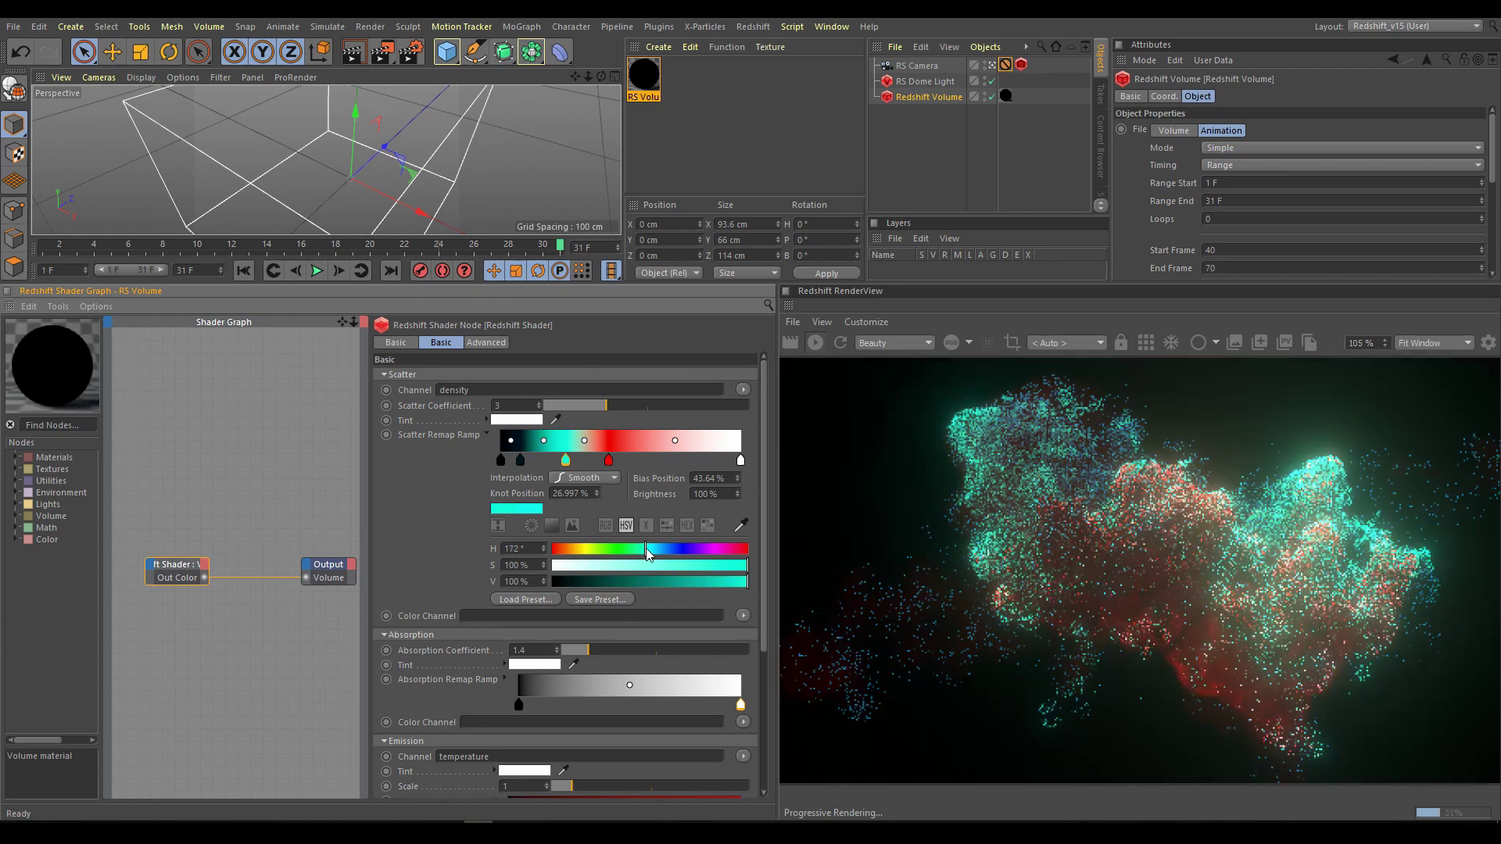
drag(648, 553, 652, 553)
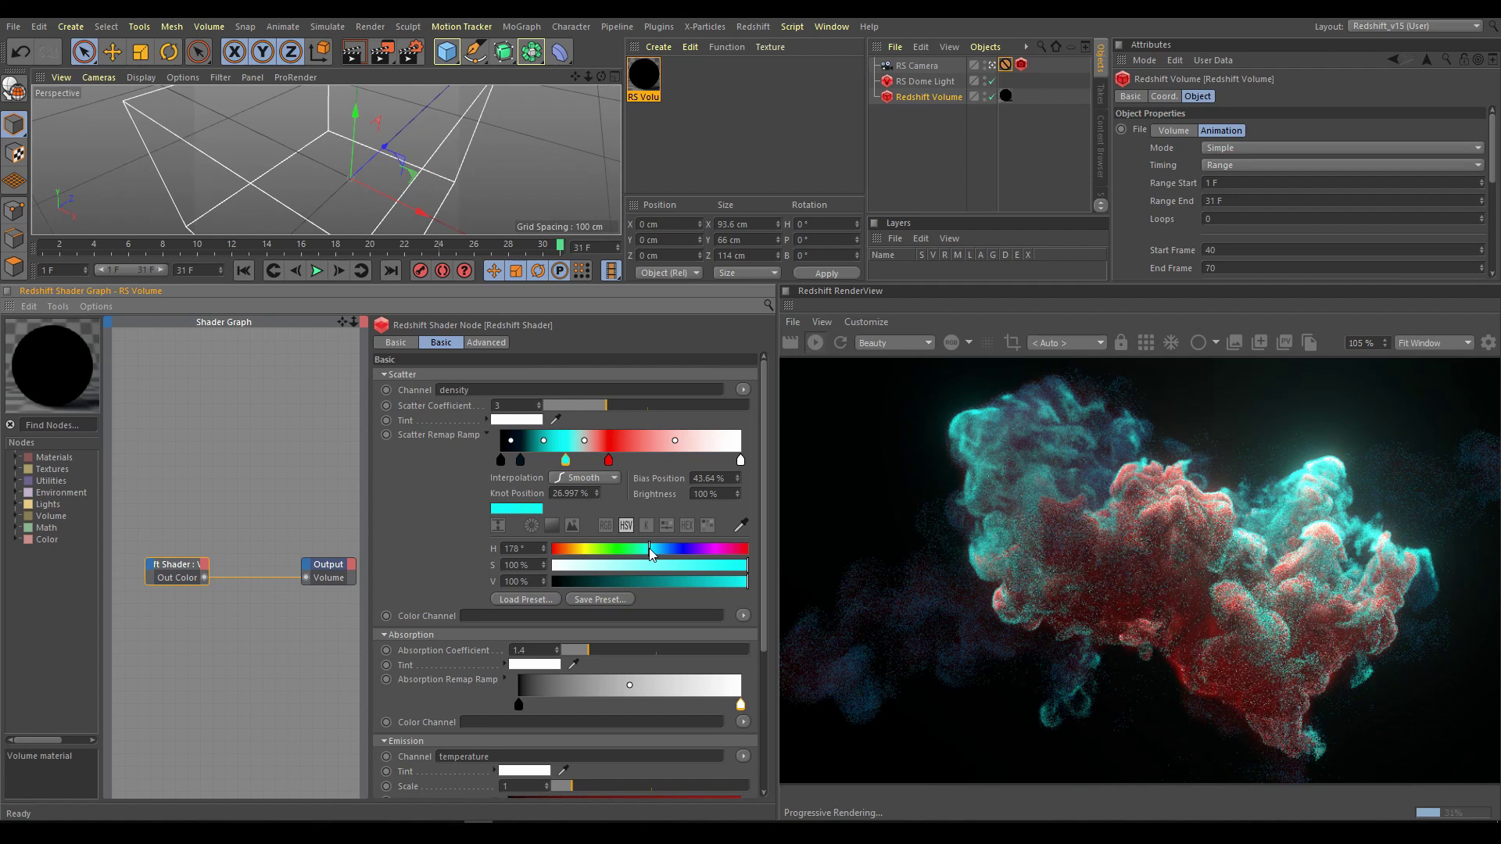
mouse_move(729, 584)
mouse_down()
mouse_move(691, 583)
mouse_move(712, 584)
mouse_up()
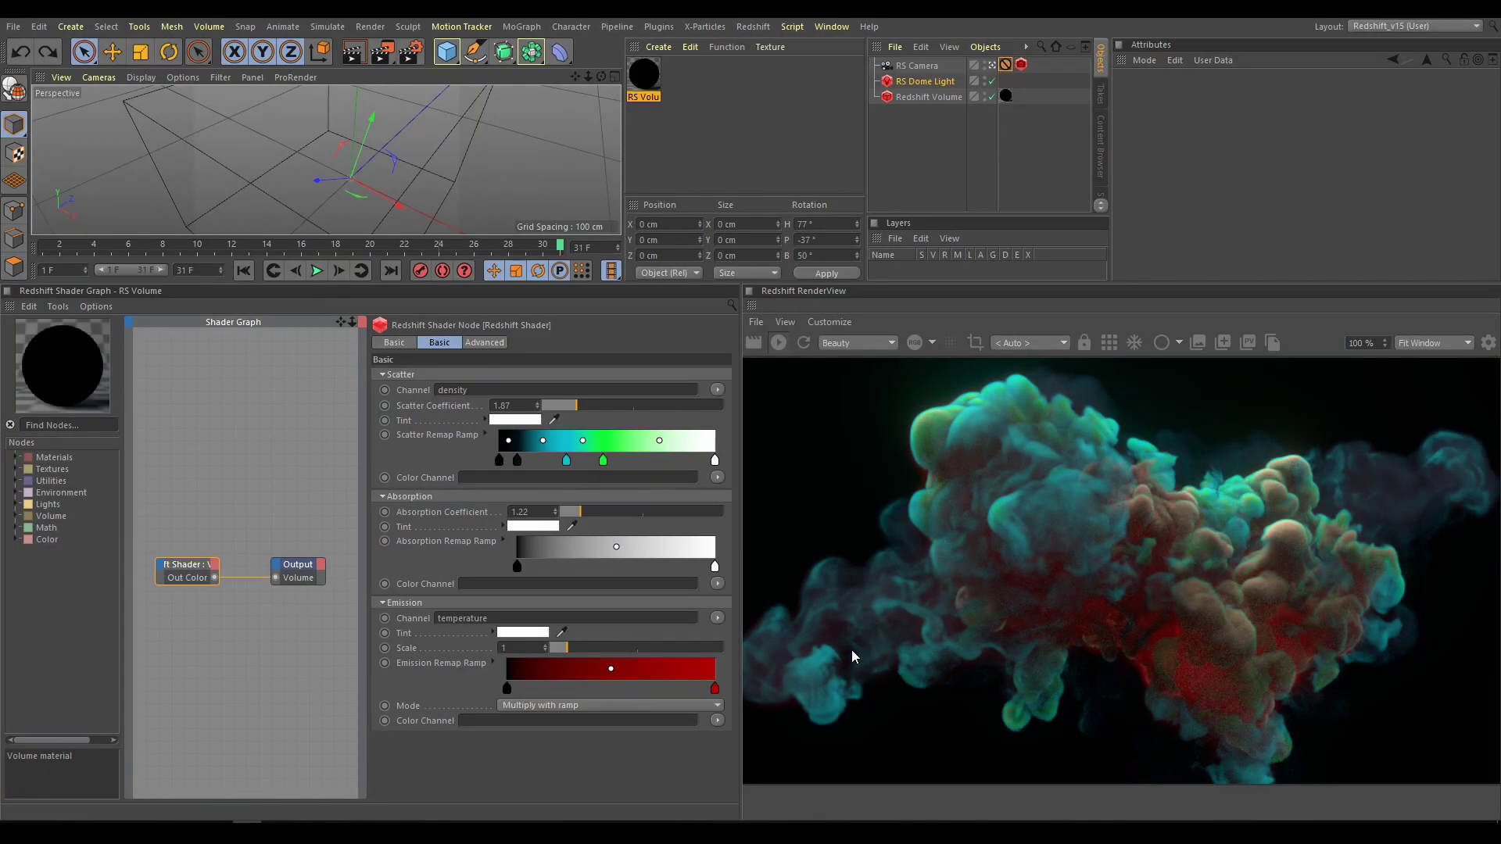
Slide the cyan scatter knot left along the ramp and set Density Remap Old Max to 1.
mouse_move(566, 460)
mouse_down()
mouse_move(538, 462)
mouse_move(590, 464)
mouse_up()
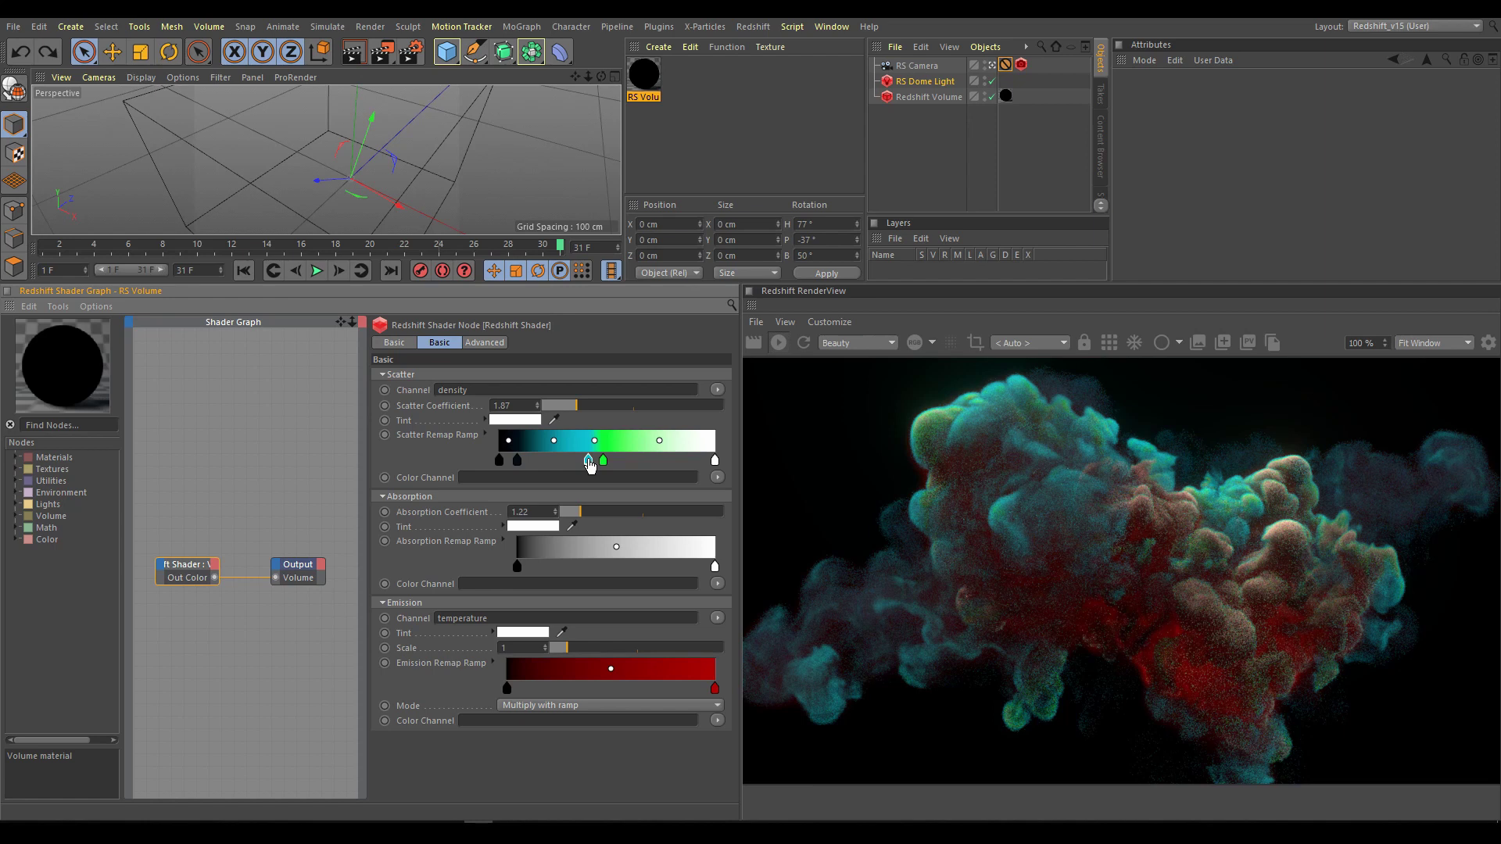
drag(590, 465, 567, 468)
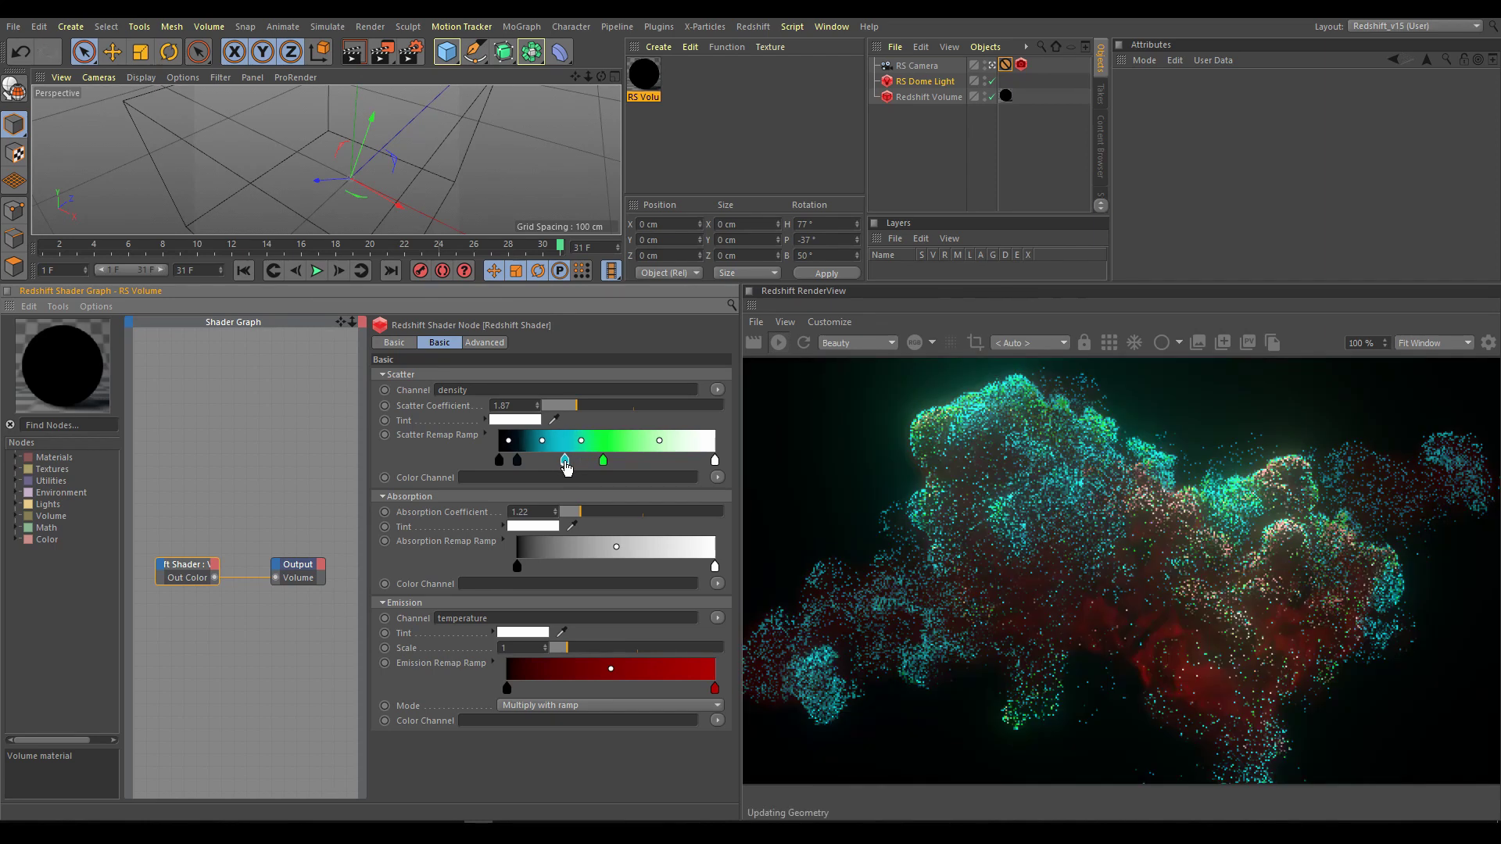
click(485, 345)
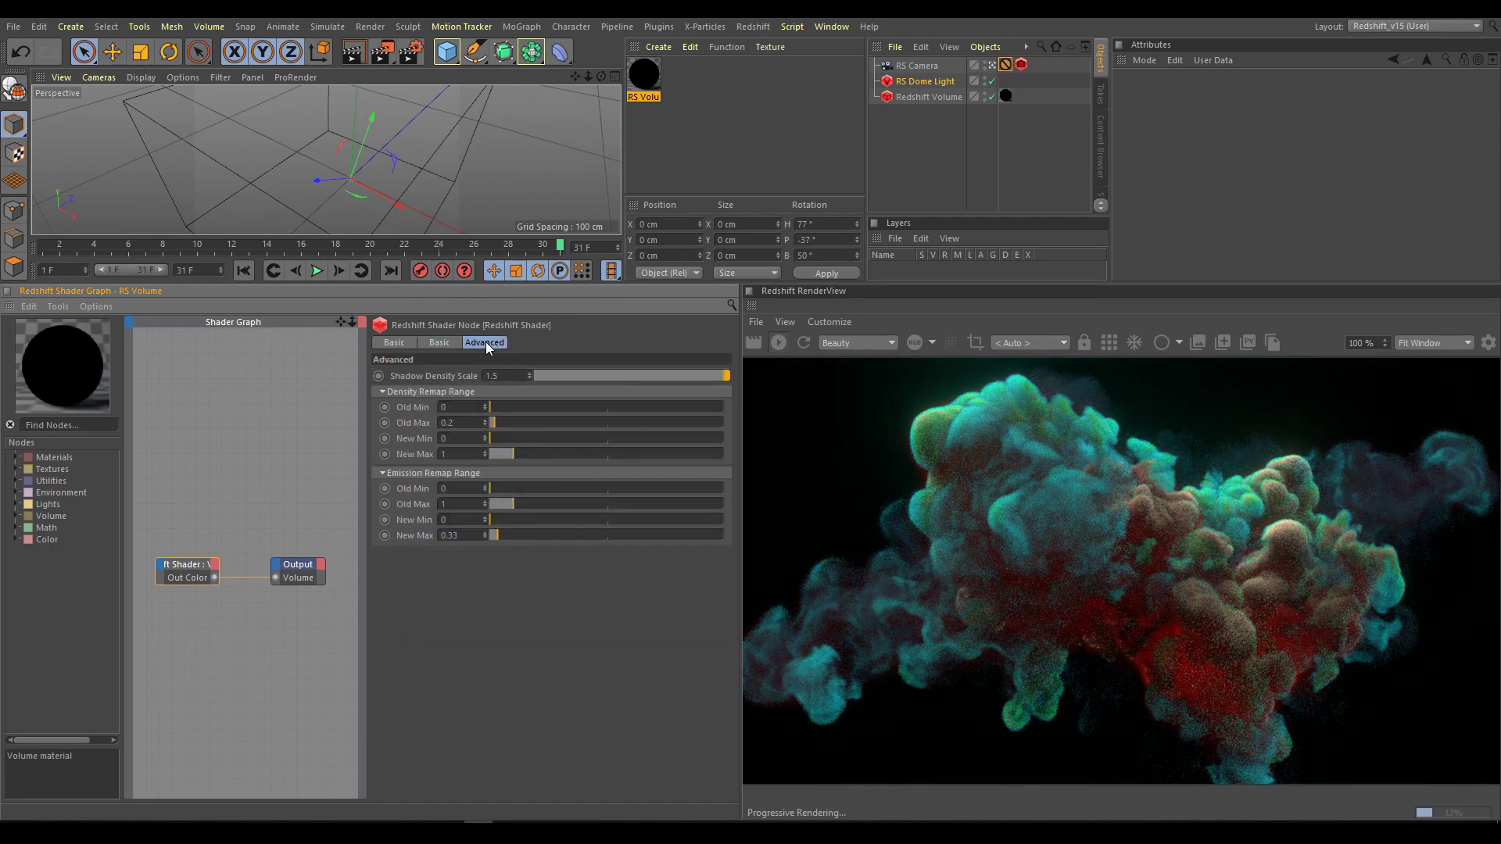
double_click(446, 423)
text(1)
key(Return)
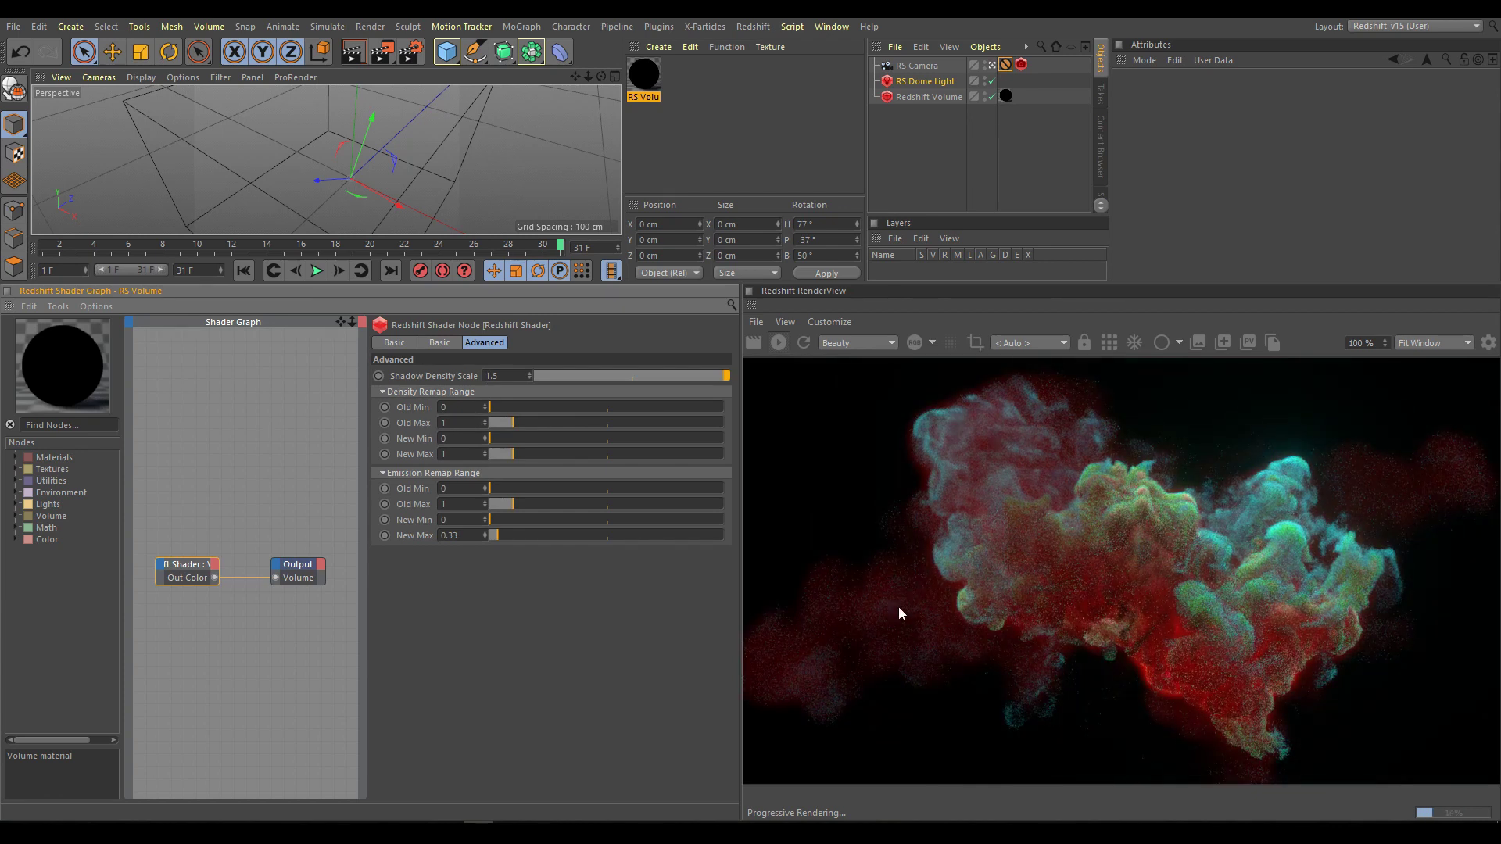
Try several Density Remap Old Max values, settling on 0.2.
double_click(445, 423)
text(0.2)
key(Return)
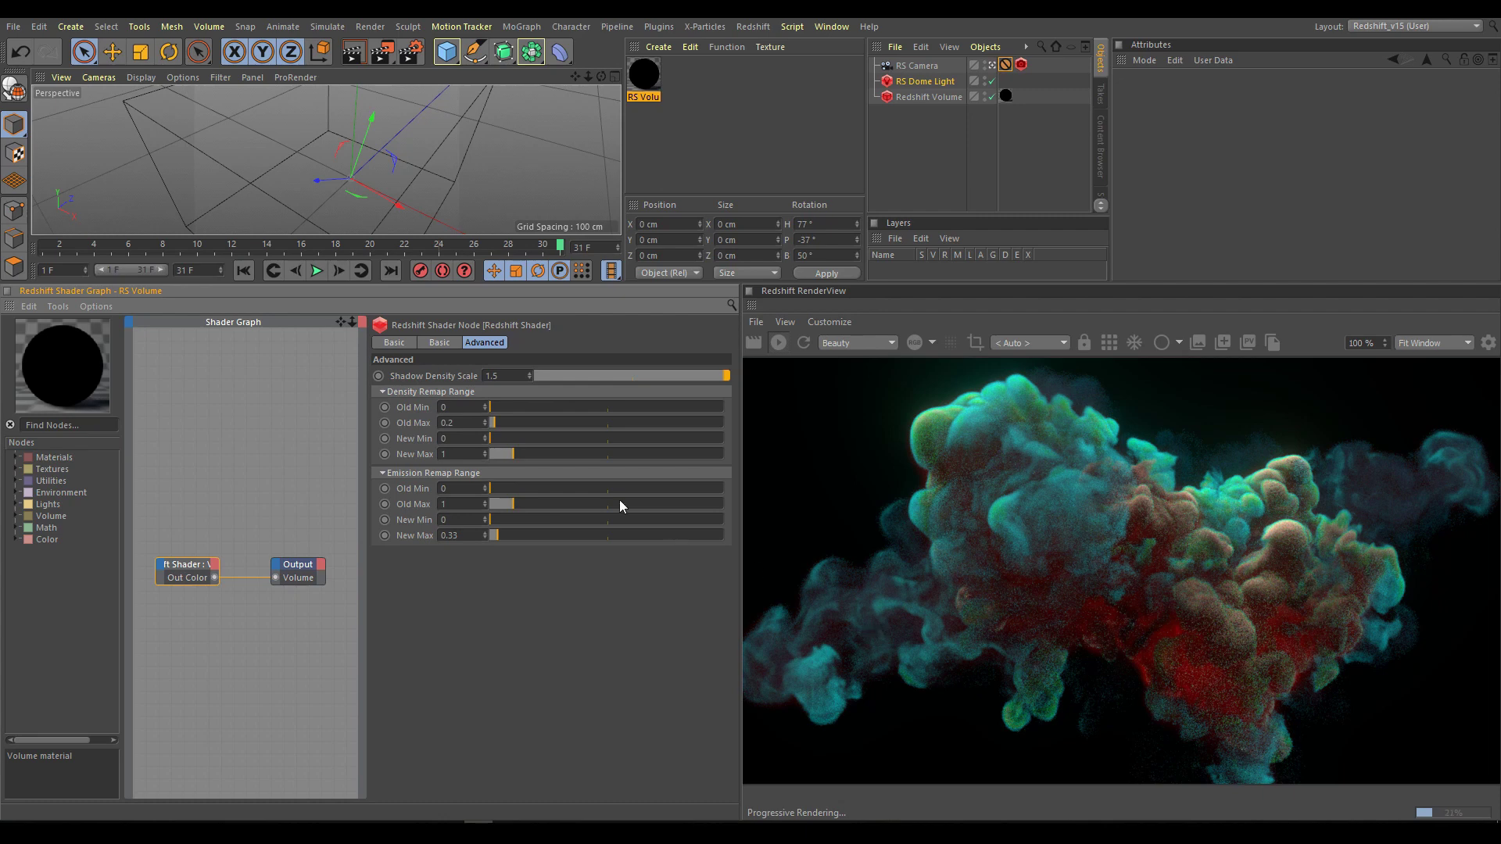
click(500, 422)
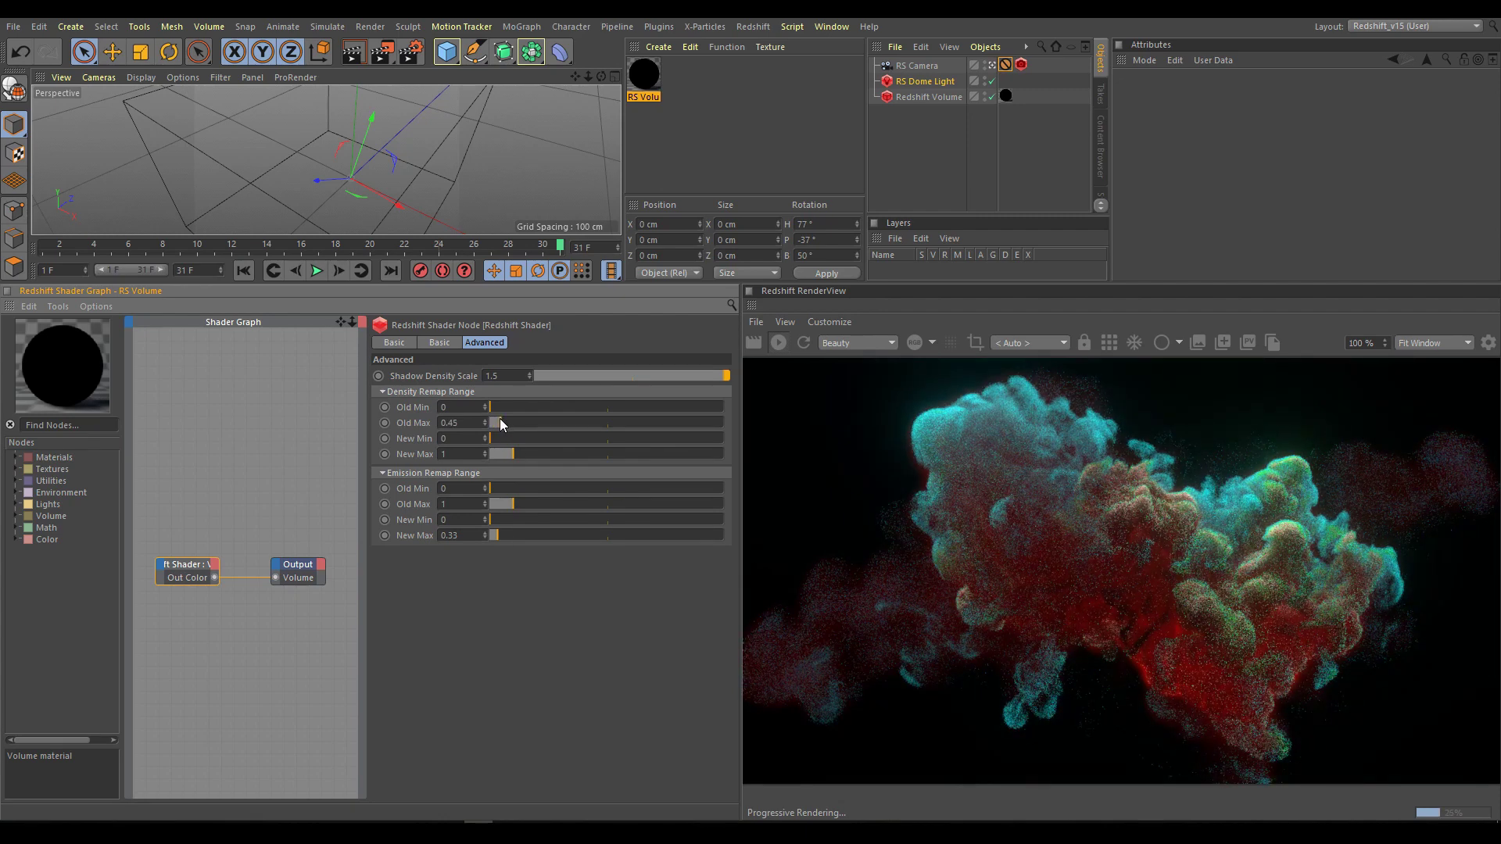
drag(501, 423, 492, 422)
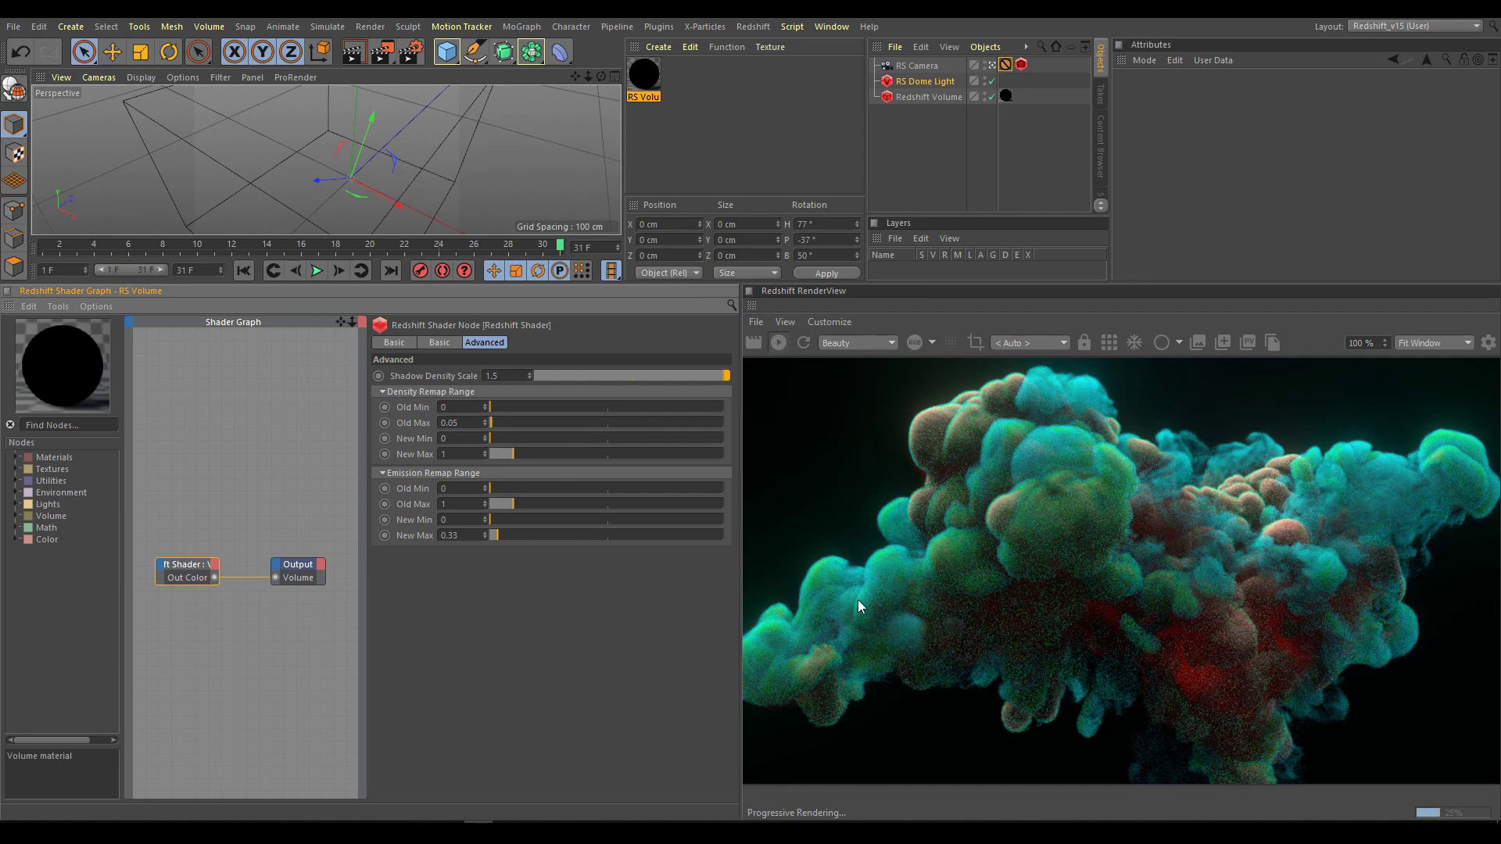
double_click(454, 422)
text(0.2)
key(Return)
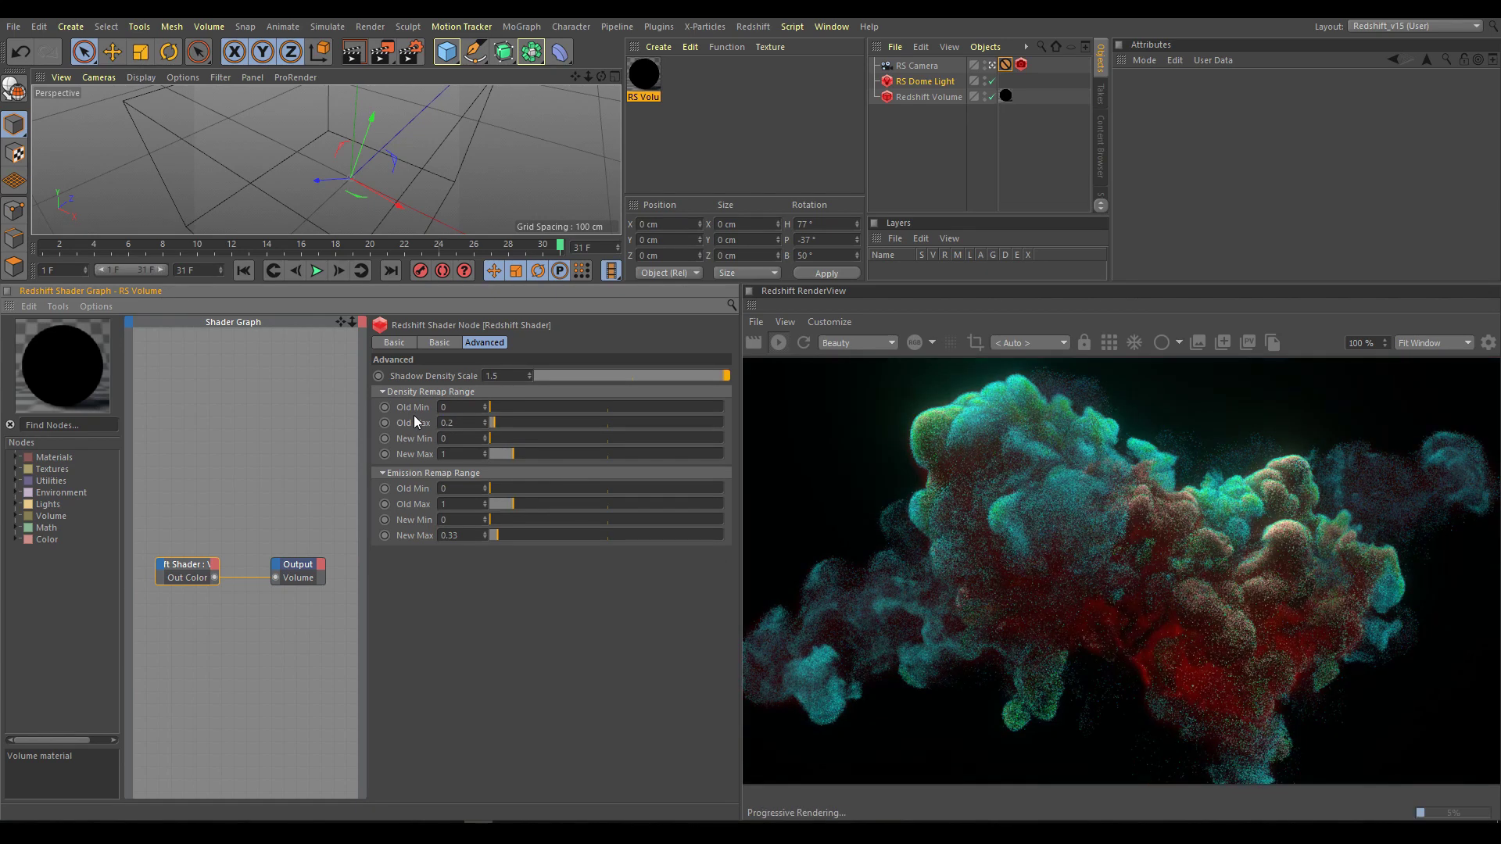
Set Shadow Density Scale to 0.5.
double_click(498, 379)
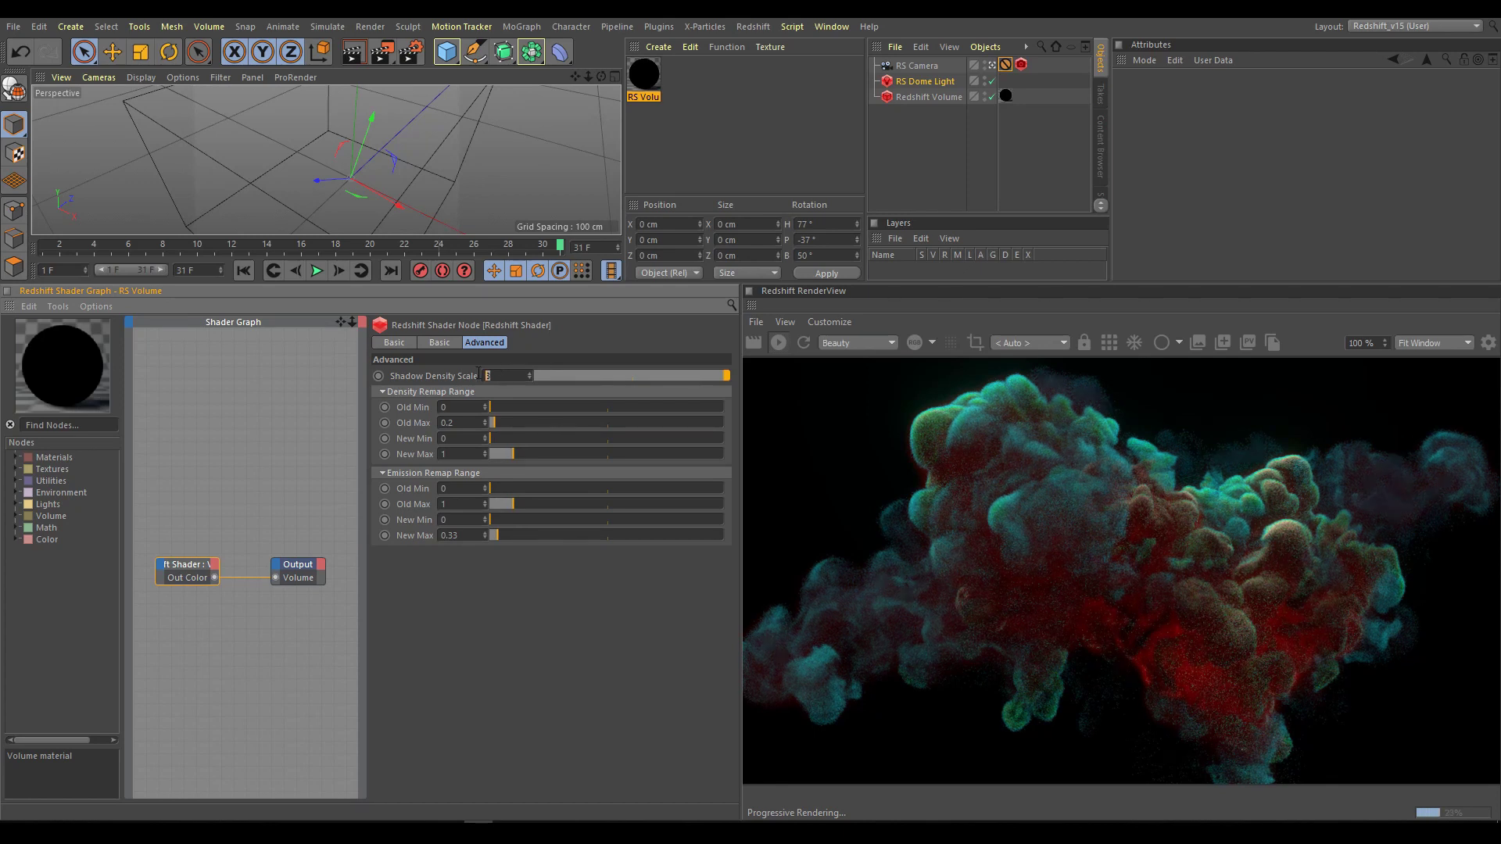
text(0.5)
key(Return)
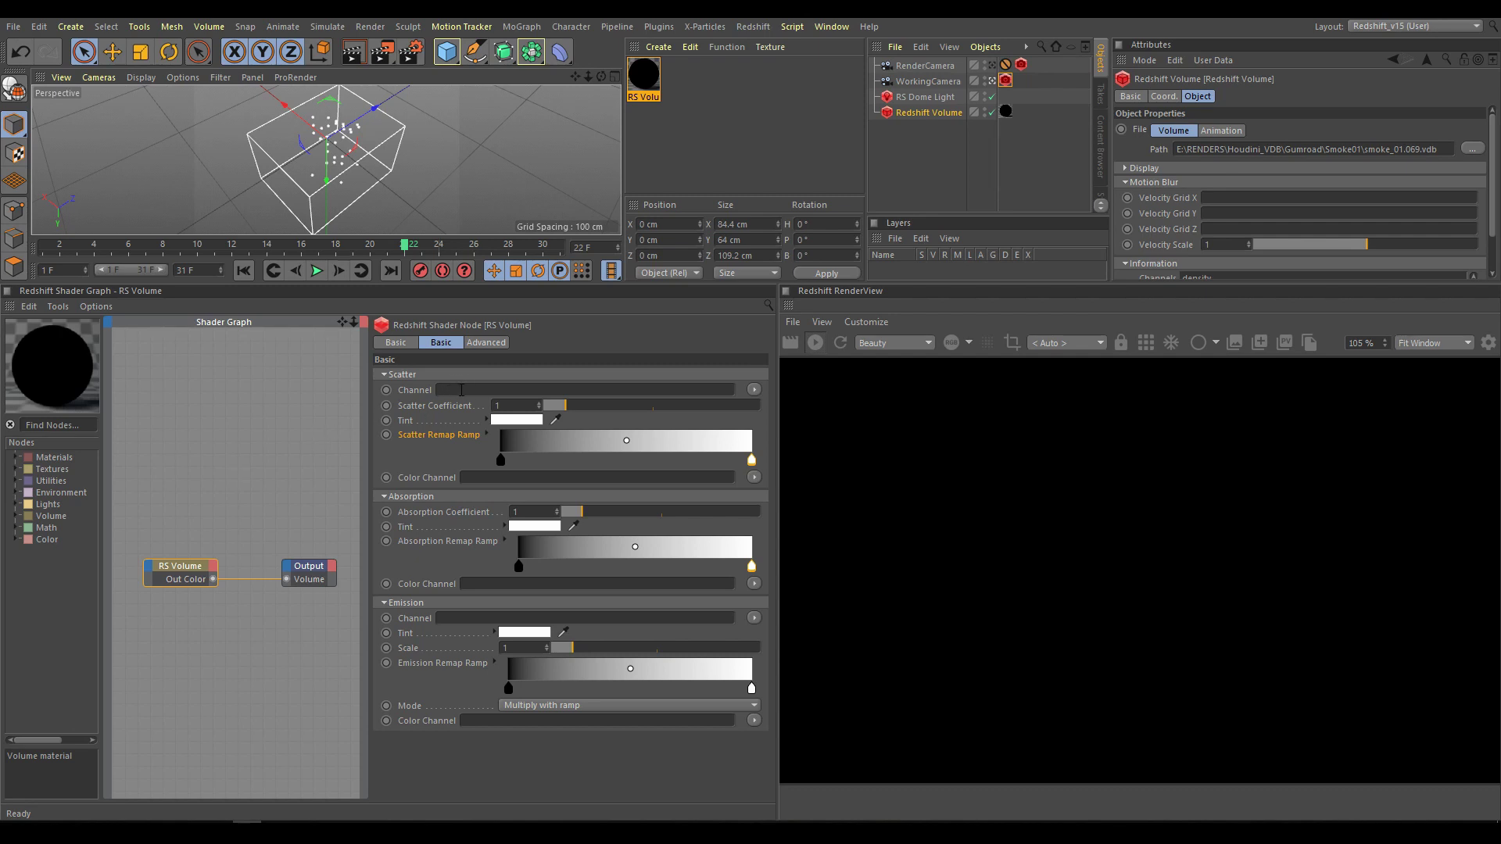
Try density and temperature as the Scatter Channel, settling on Redshift Volume density.
click(754, 390)
mouse_move(791, 406)
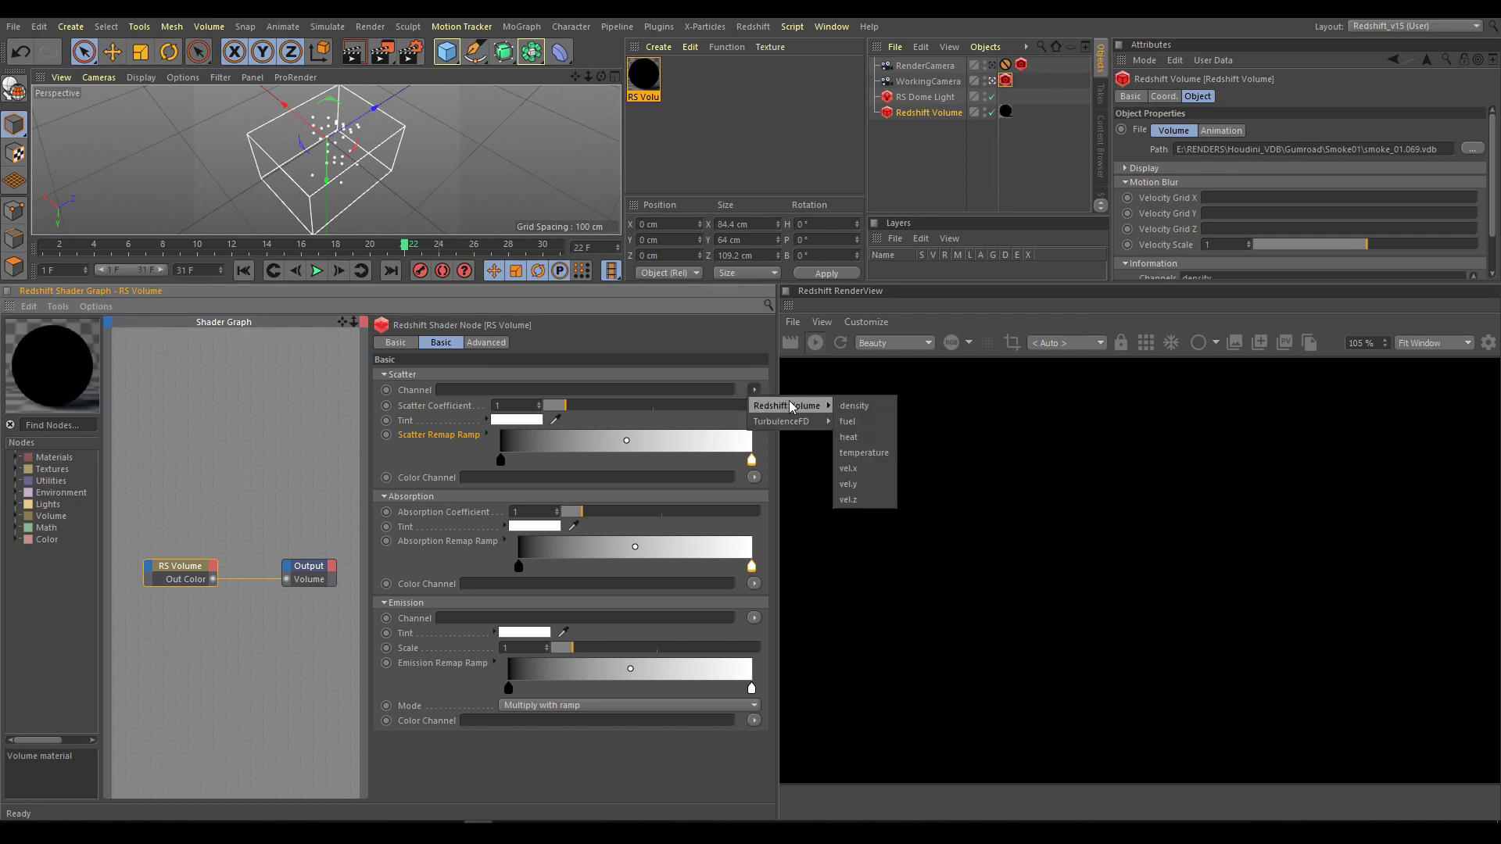
click(865, 405)
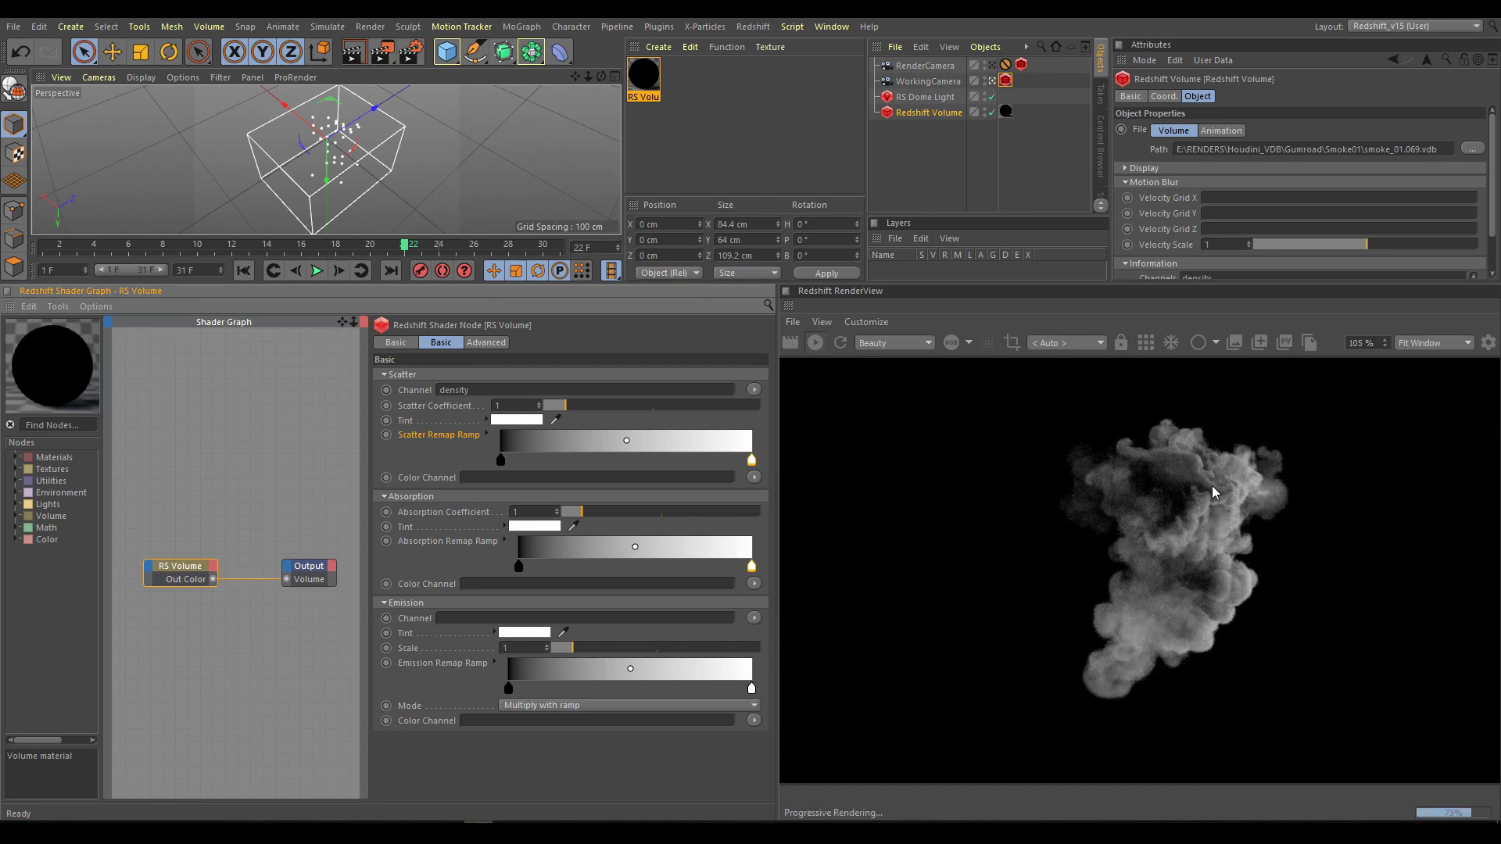
click(756, 389)
mouse_move(782, 407)
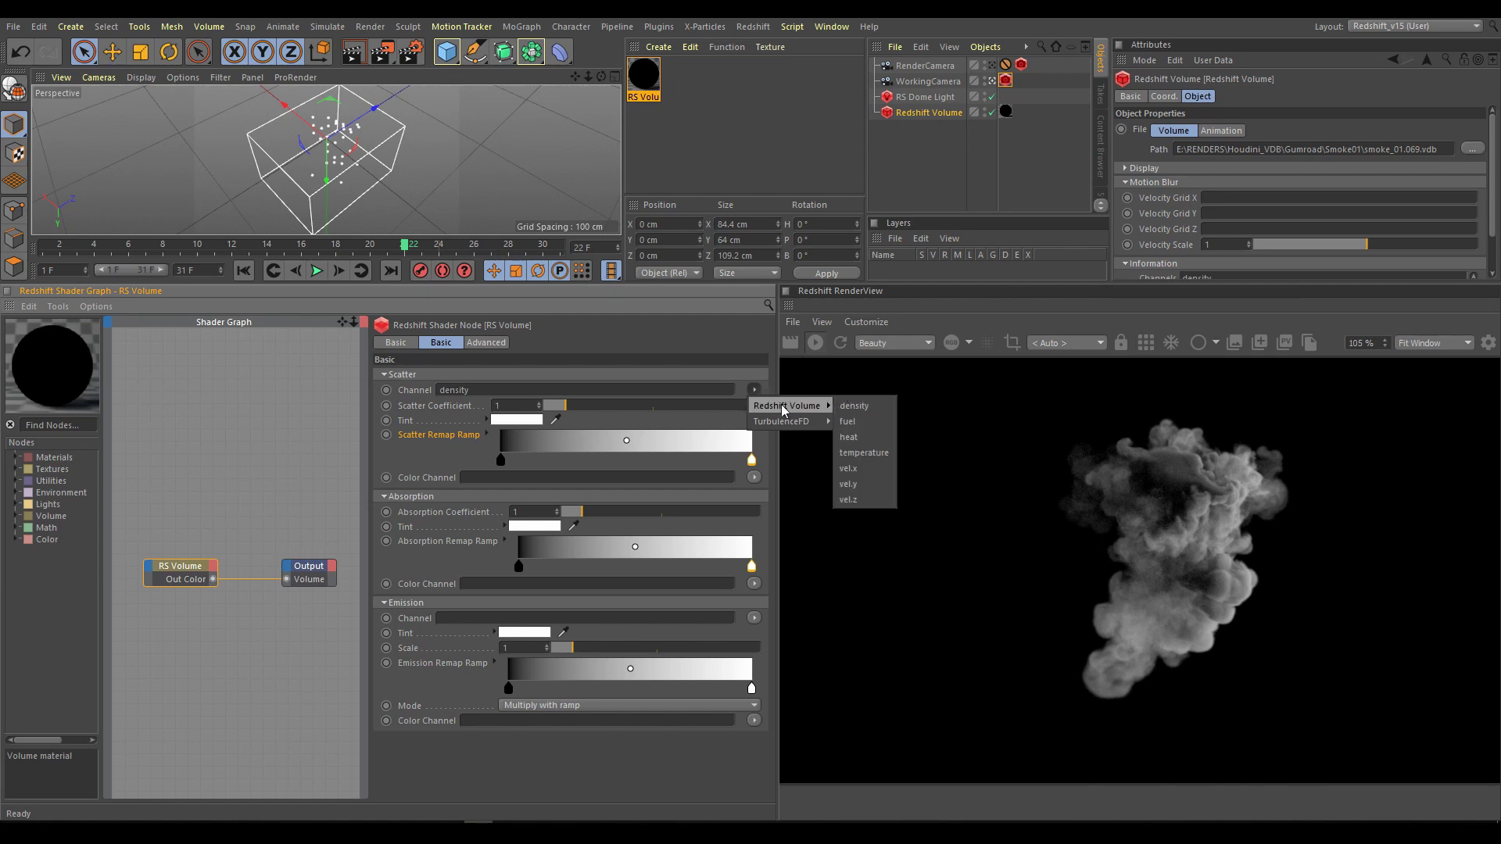
click(874, 453)
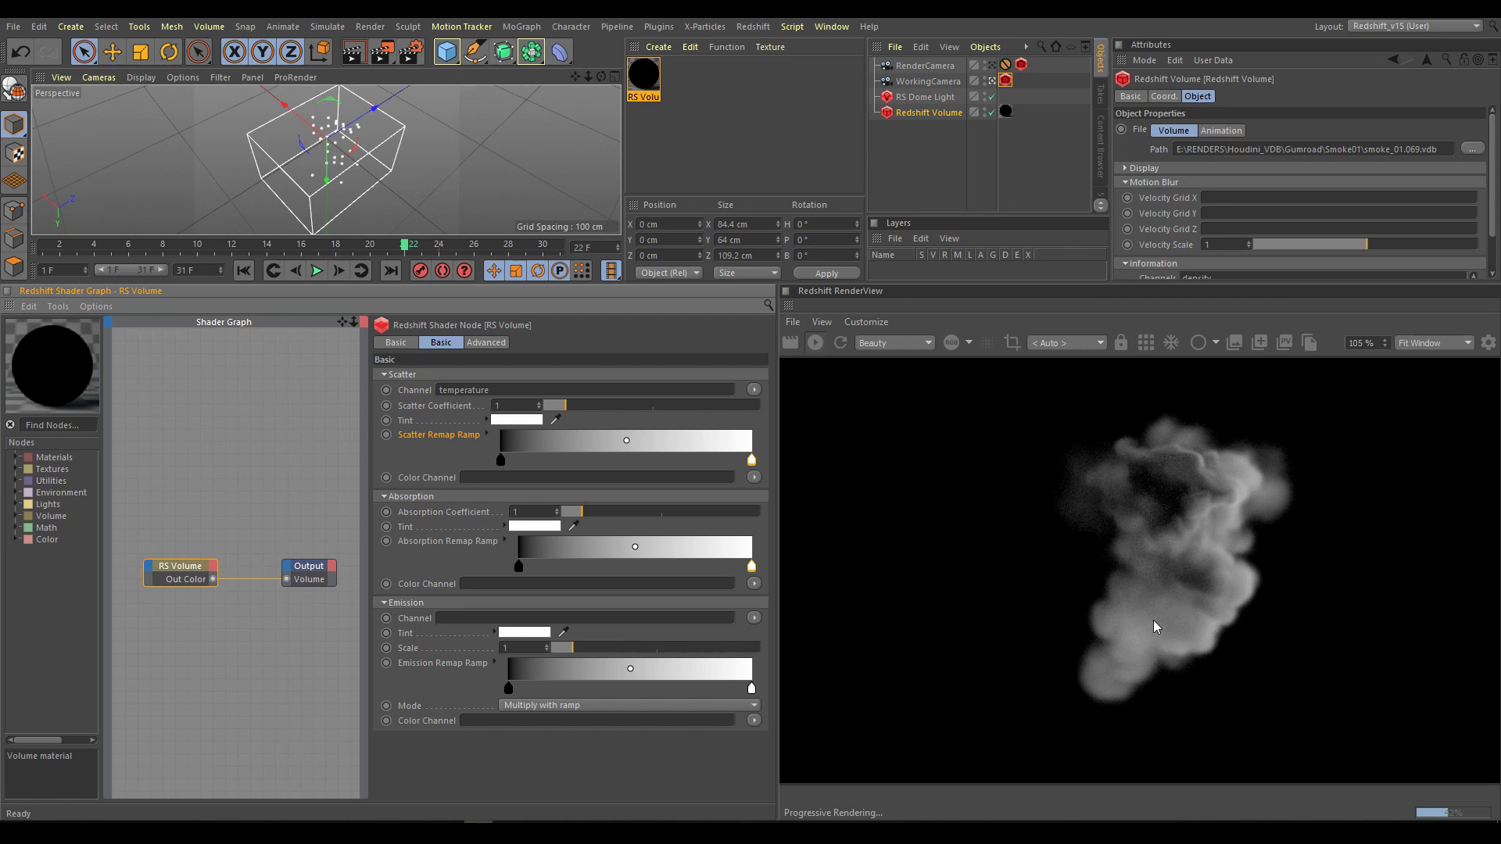
click(754, 390)
mouse_move(789, 405)
click(875, 407)
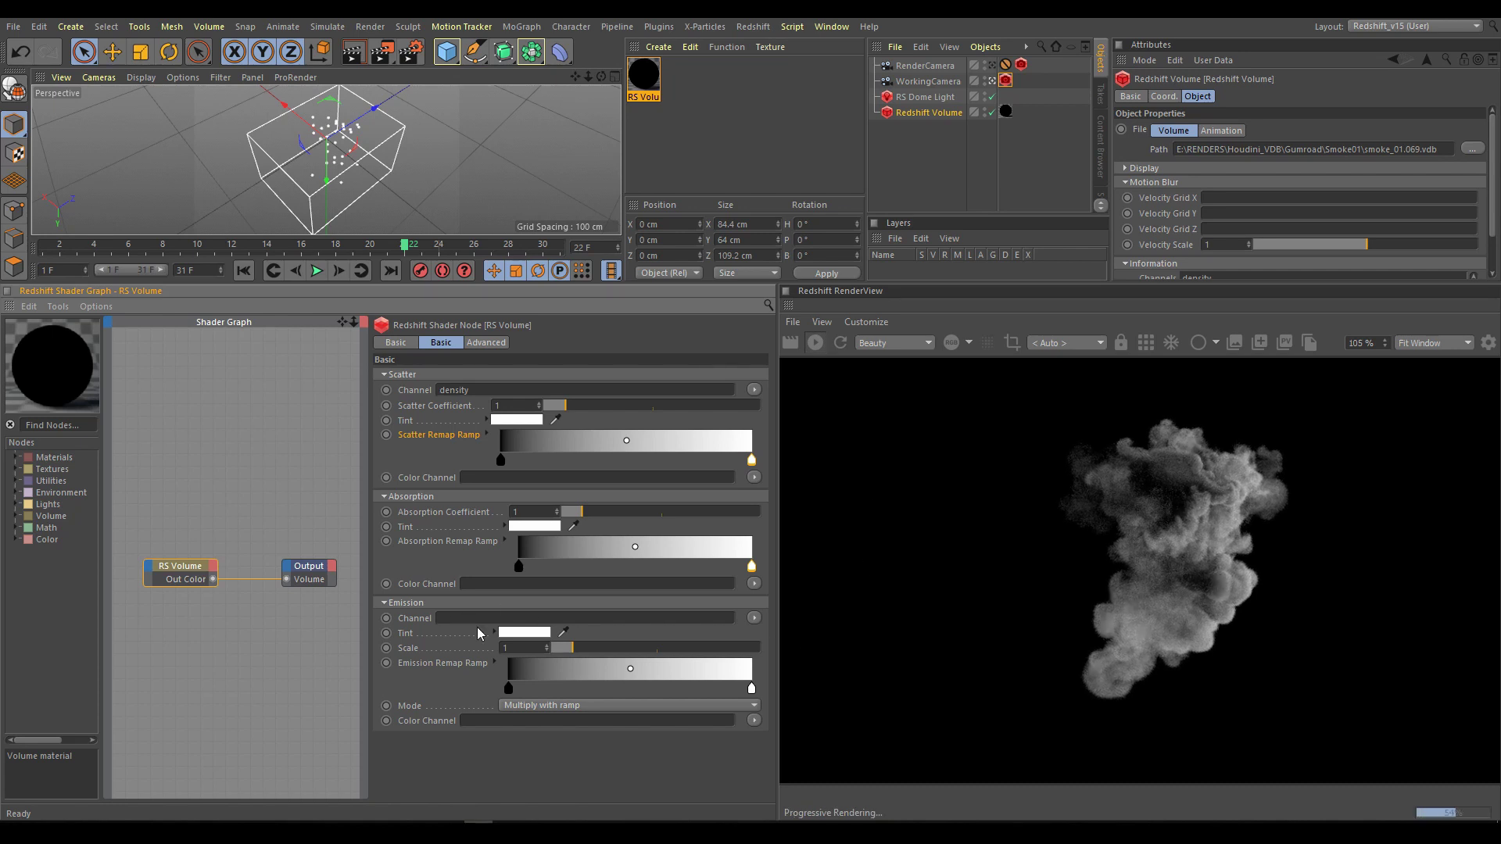
Drive emission from density and lower Emission Remap New Max to 0.07.
click(755, 618)
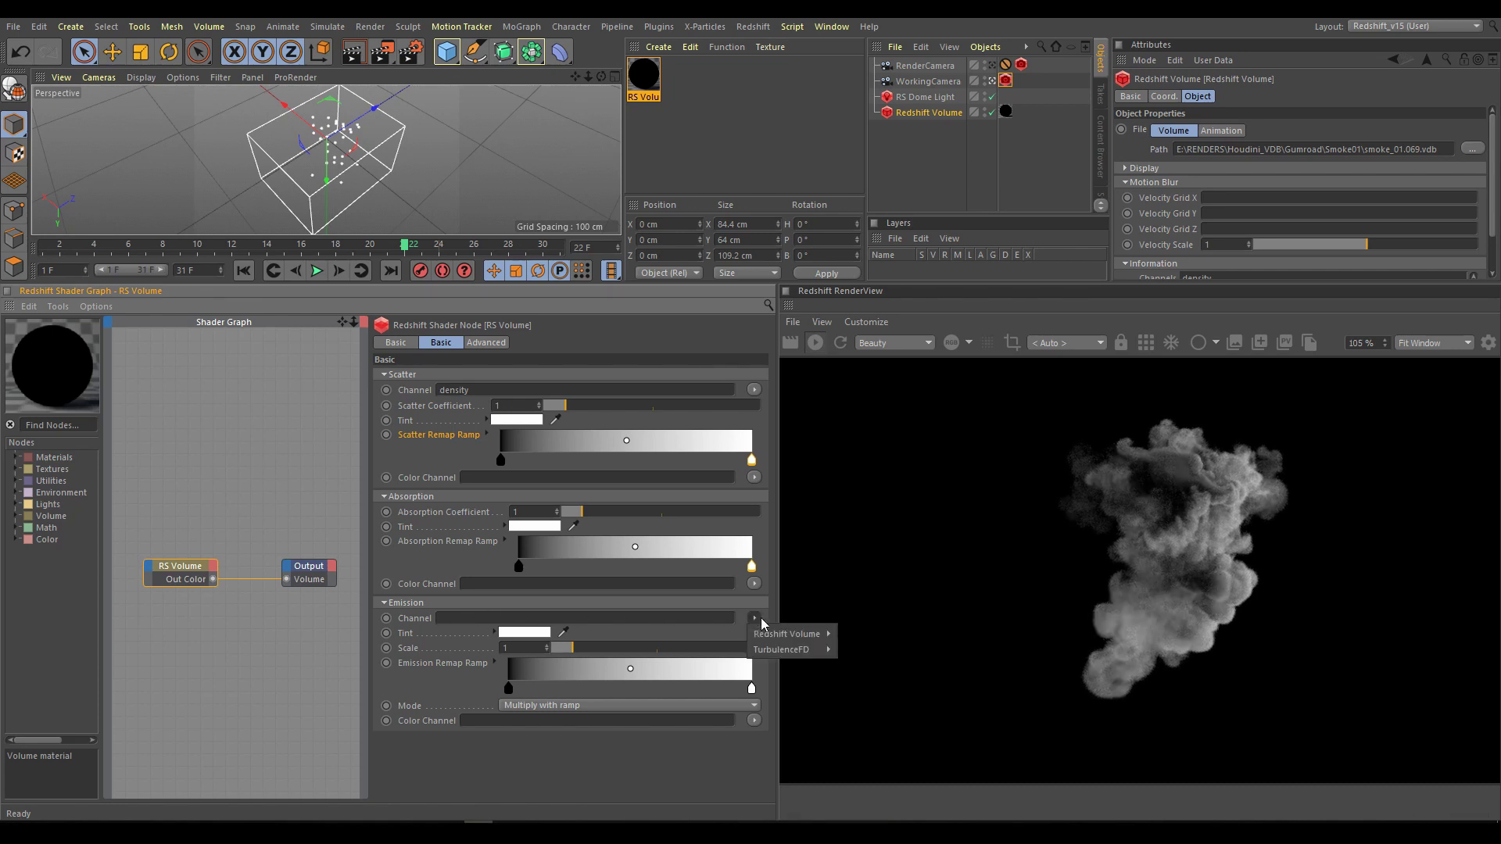
mouse_move(780, 627)
click(860, 631)
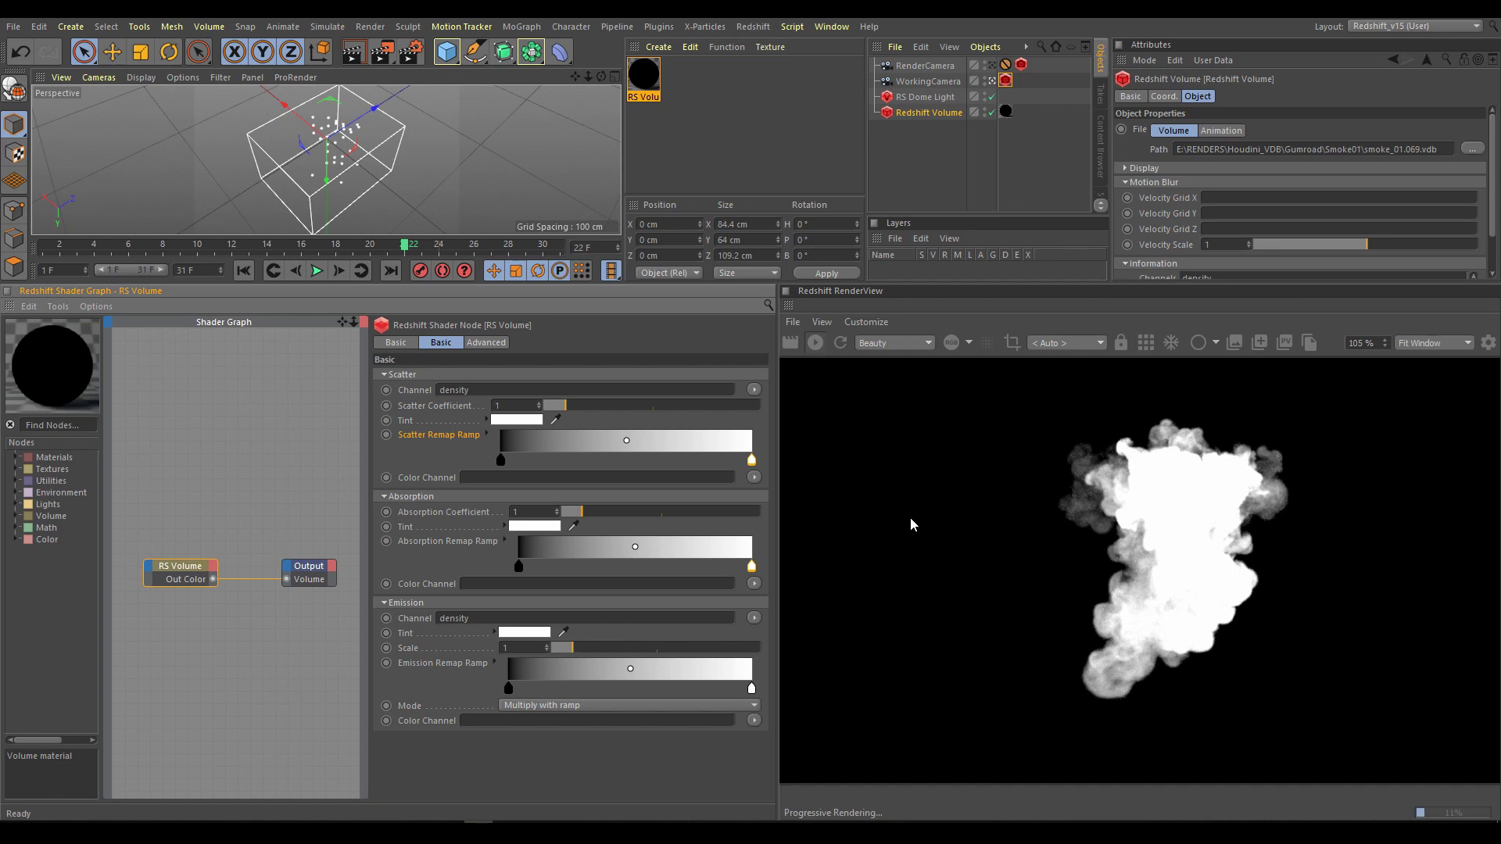
click(485, 342)
drag(517, 536, 492, 535)
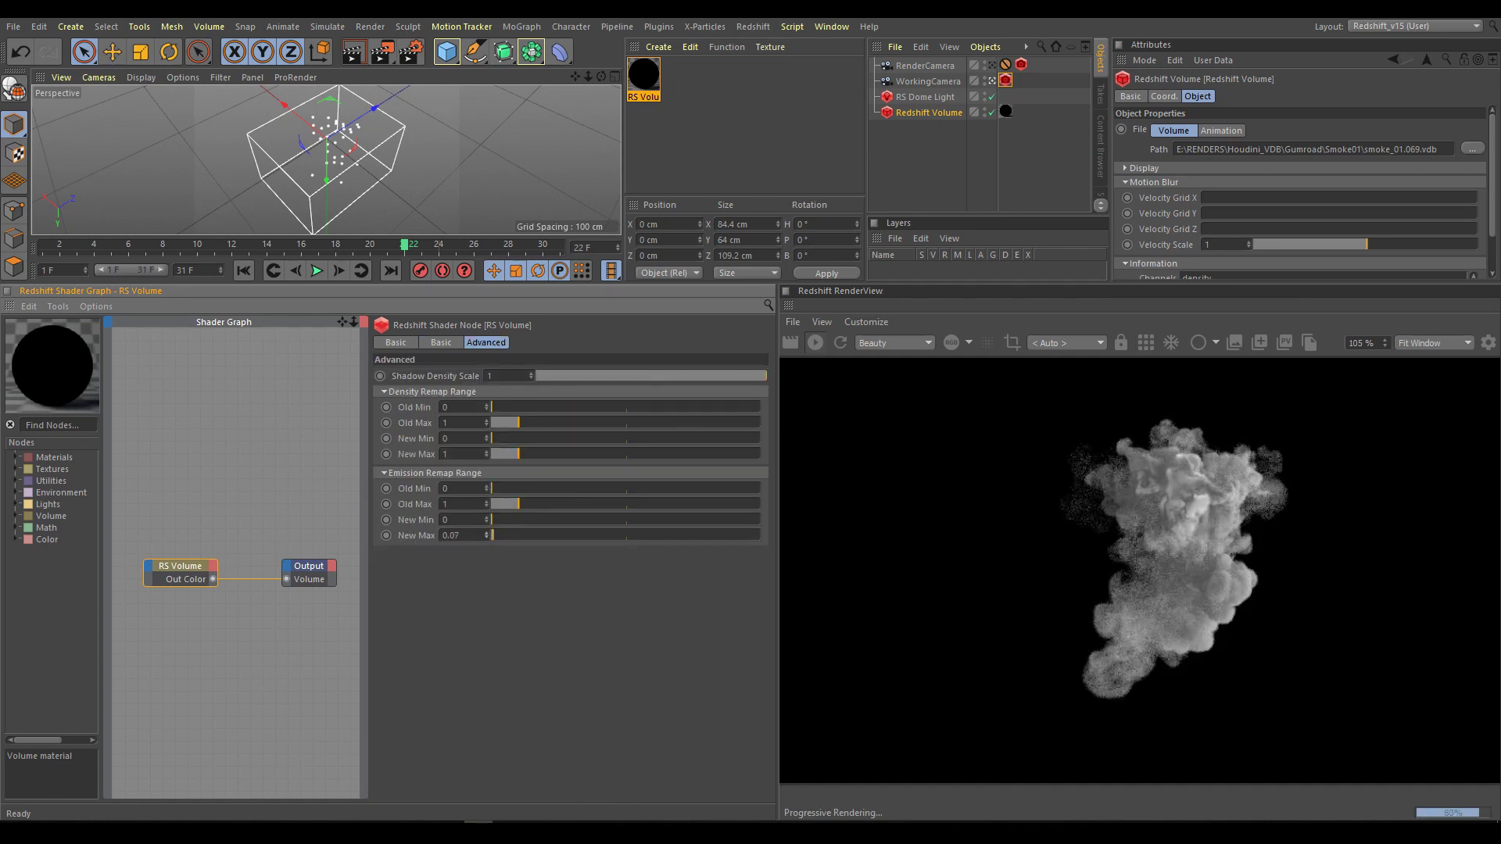
click(444, 344)
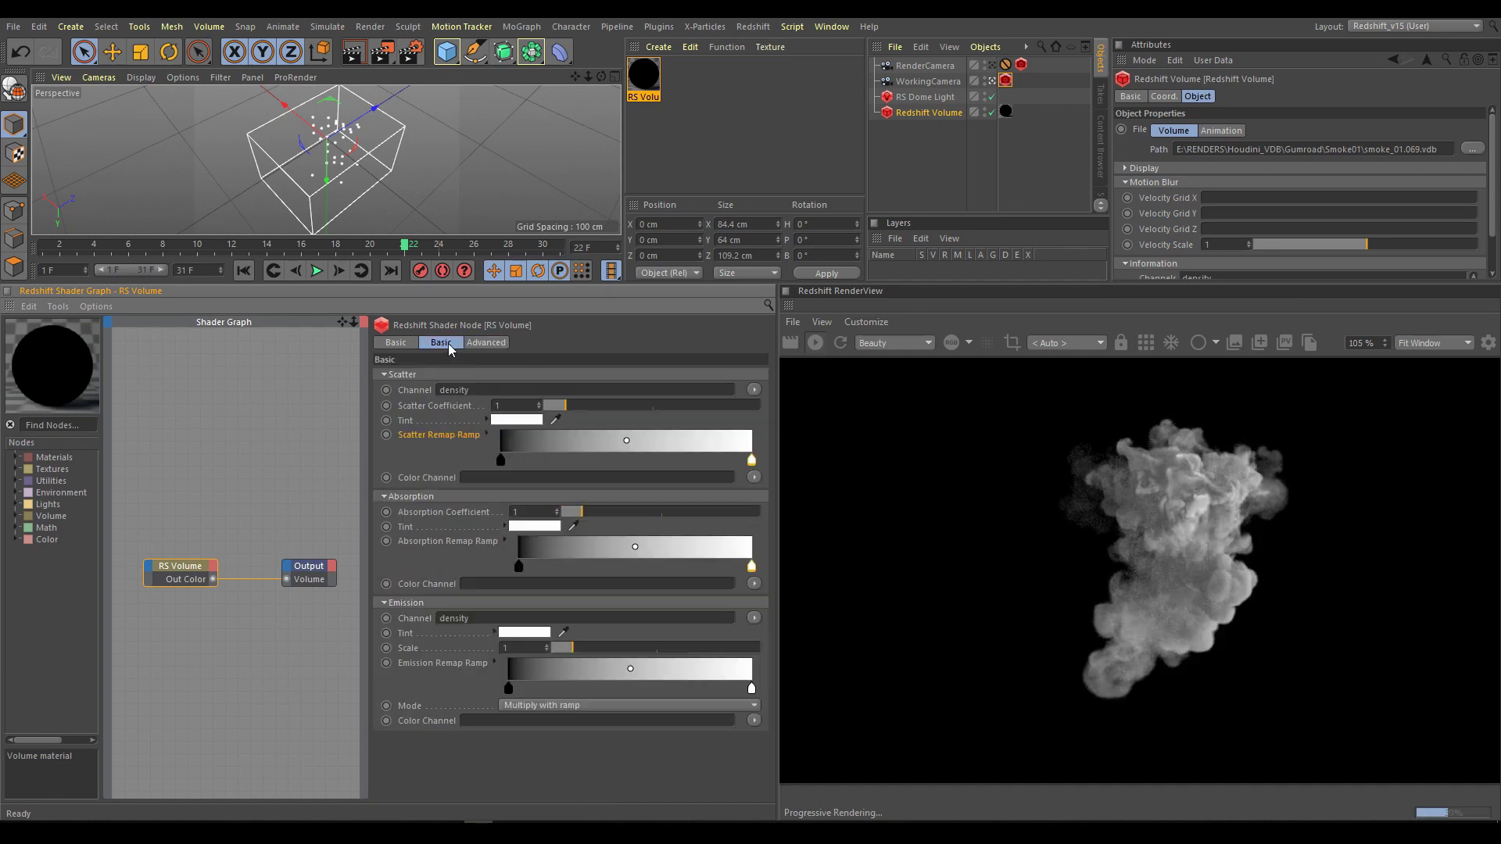
double_click(751, 690)
Set the emission ramp's end knot to saturated red.
click(713, 708)
drag(713, 708, 652, 708)
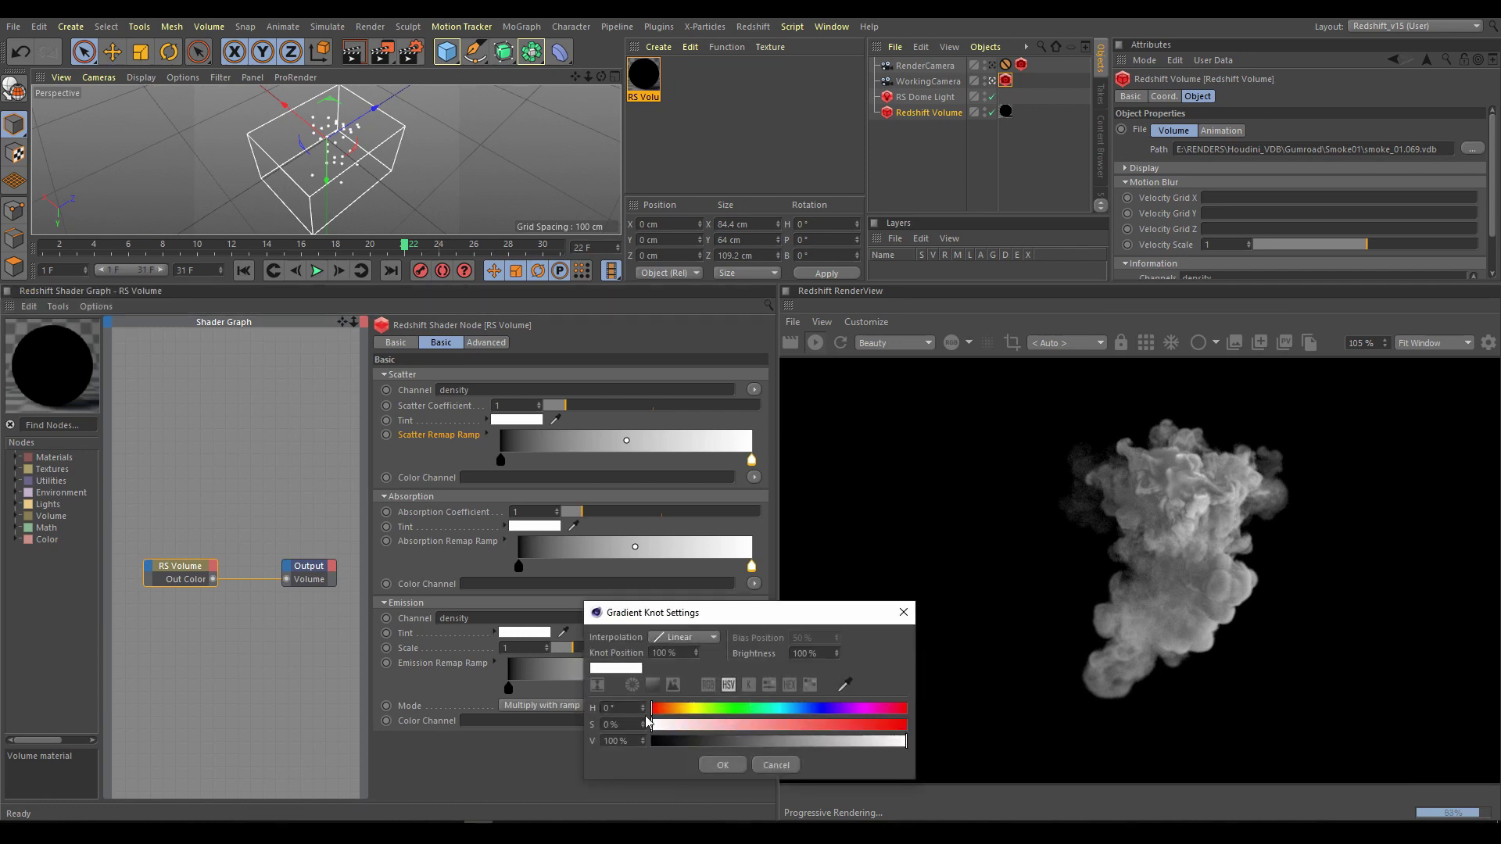
drag(836, 724, 923, 727)
click(721, 765)
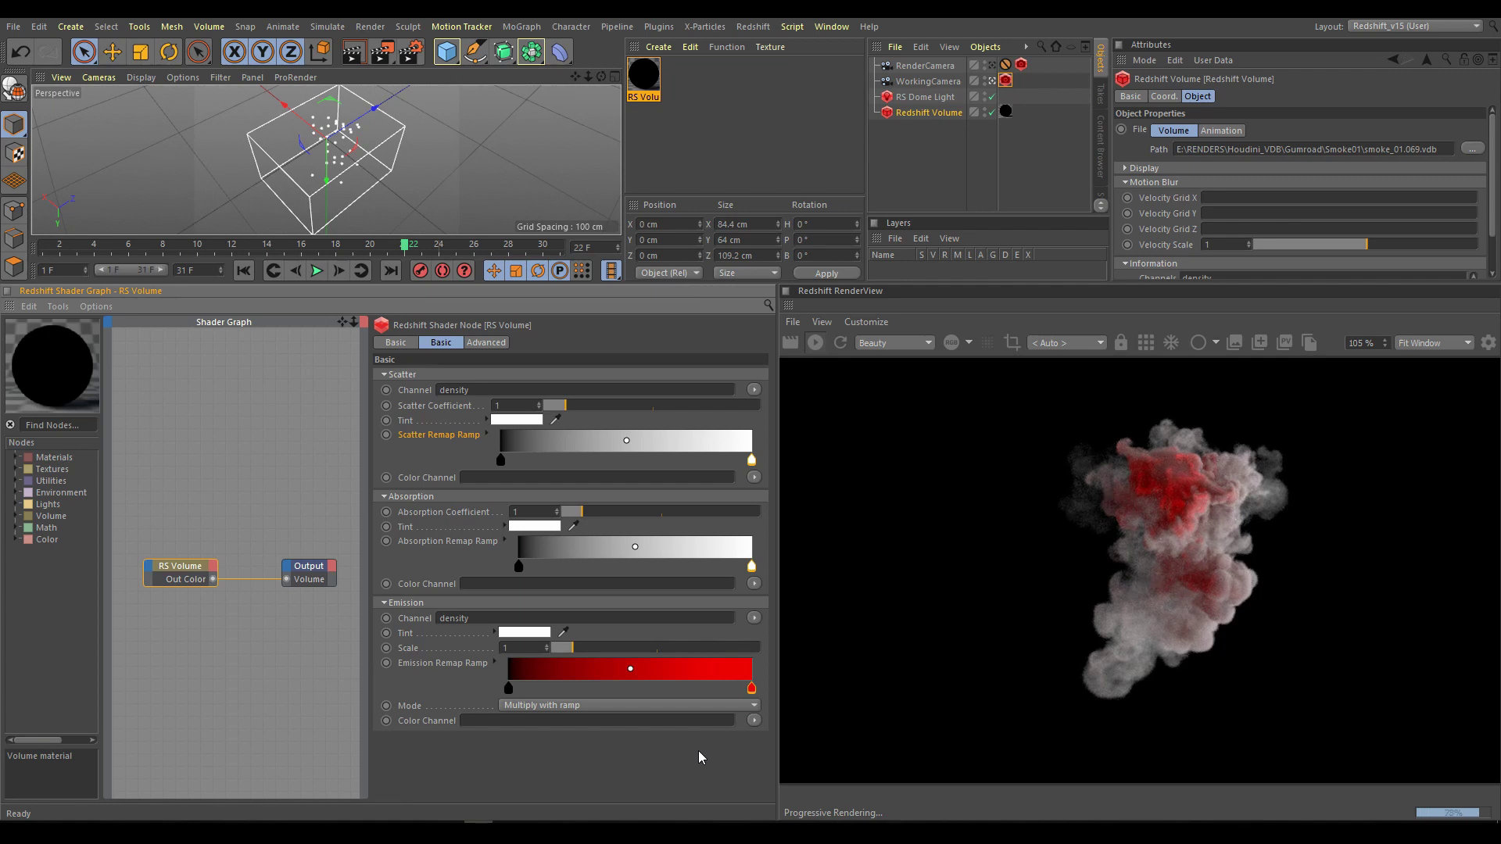
Lower Density Remap Old Max and raise the Absorption Coefficient to 1.27.
click(496, 345)
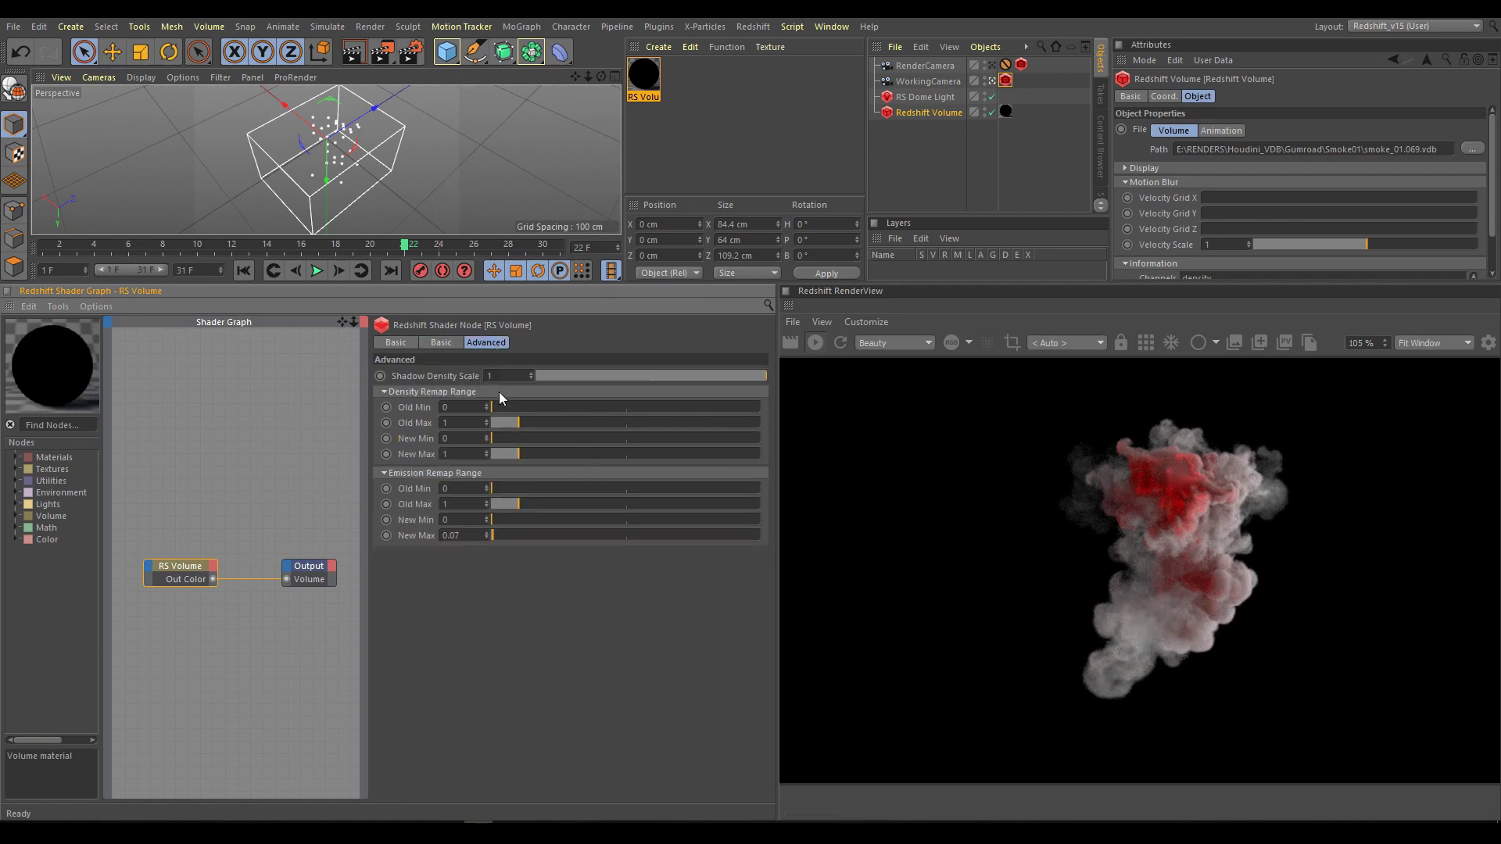
click(507, 423)
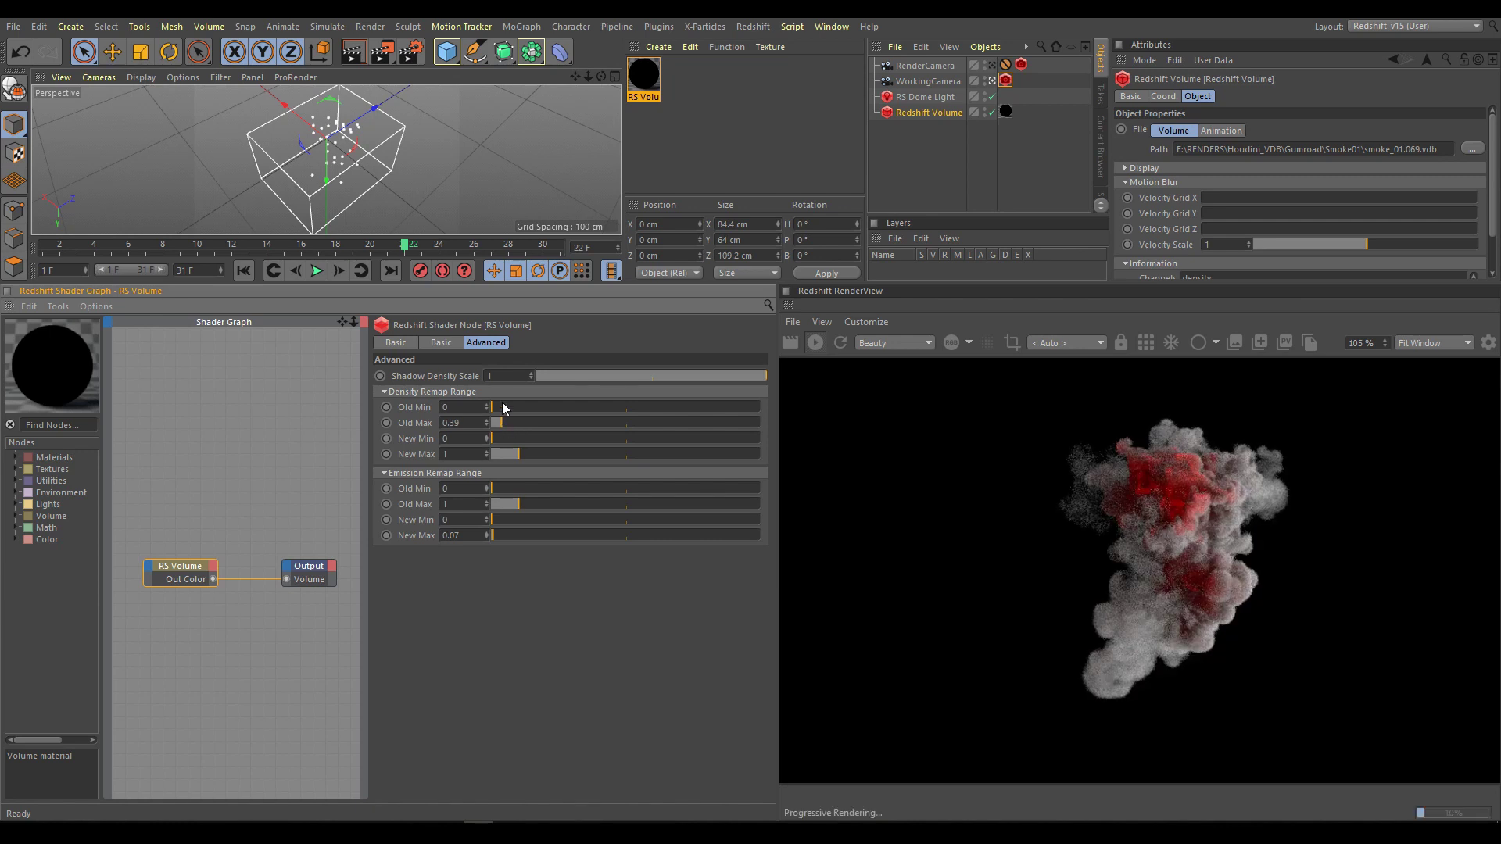
click(450, 348)
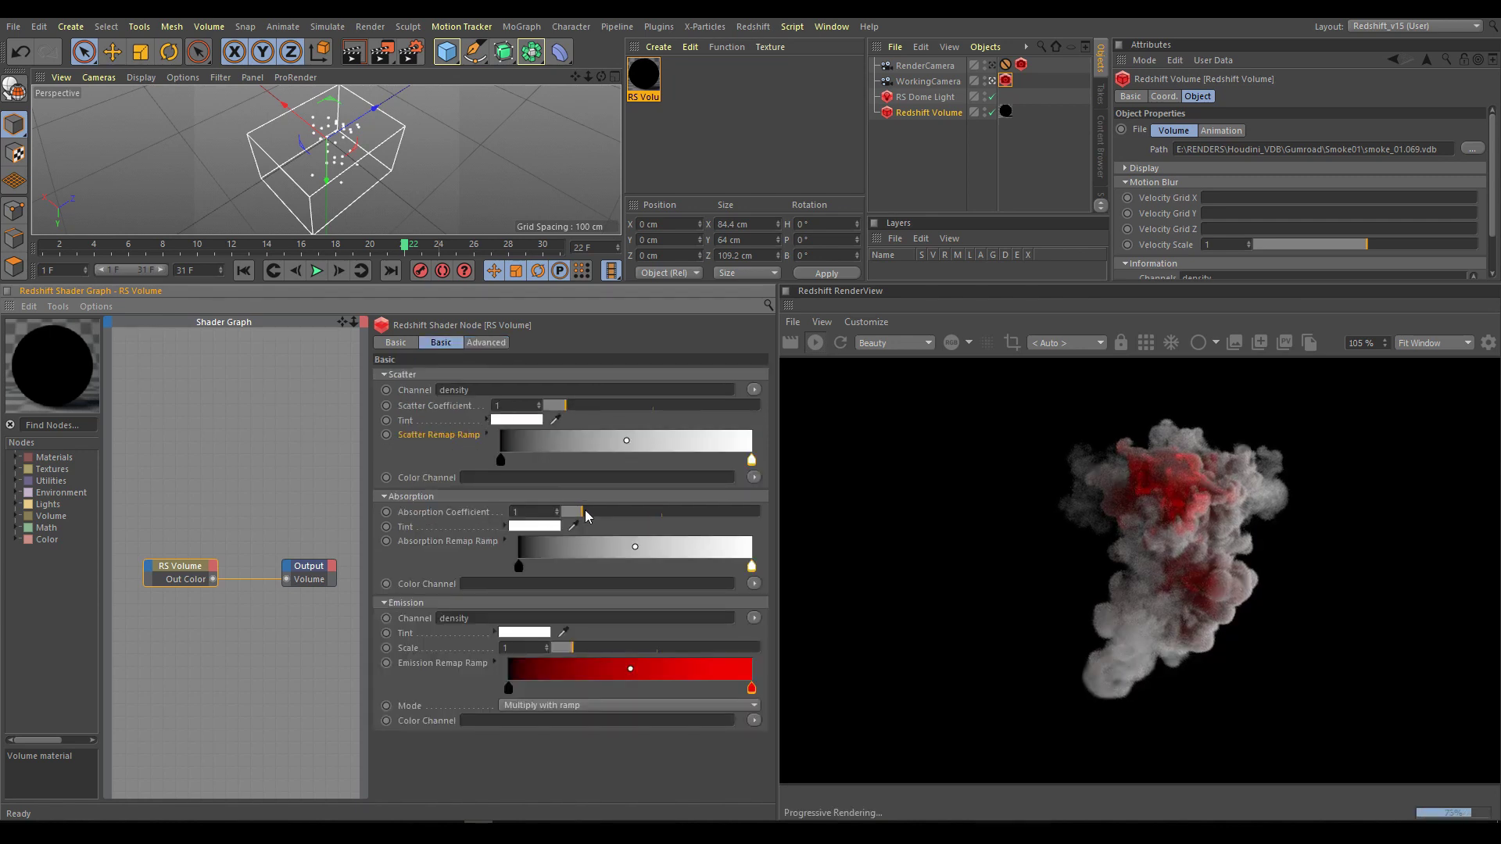
drag(584, 510, 588, 510)
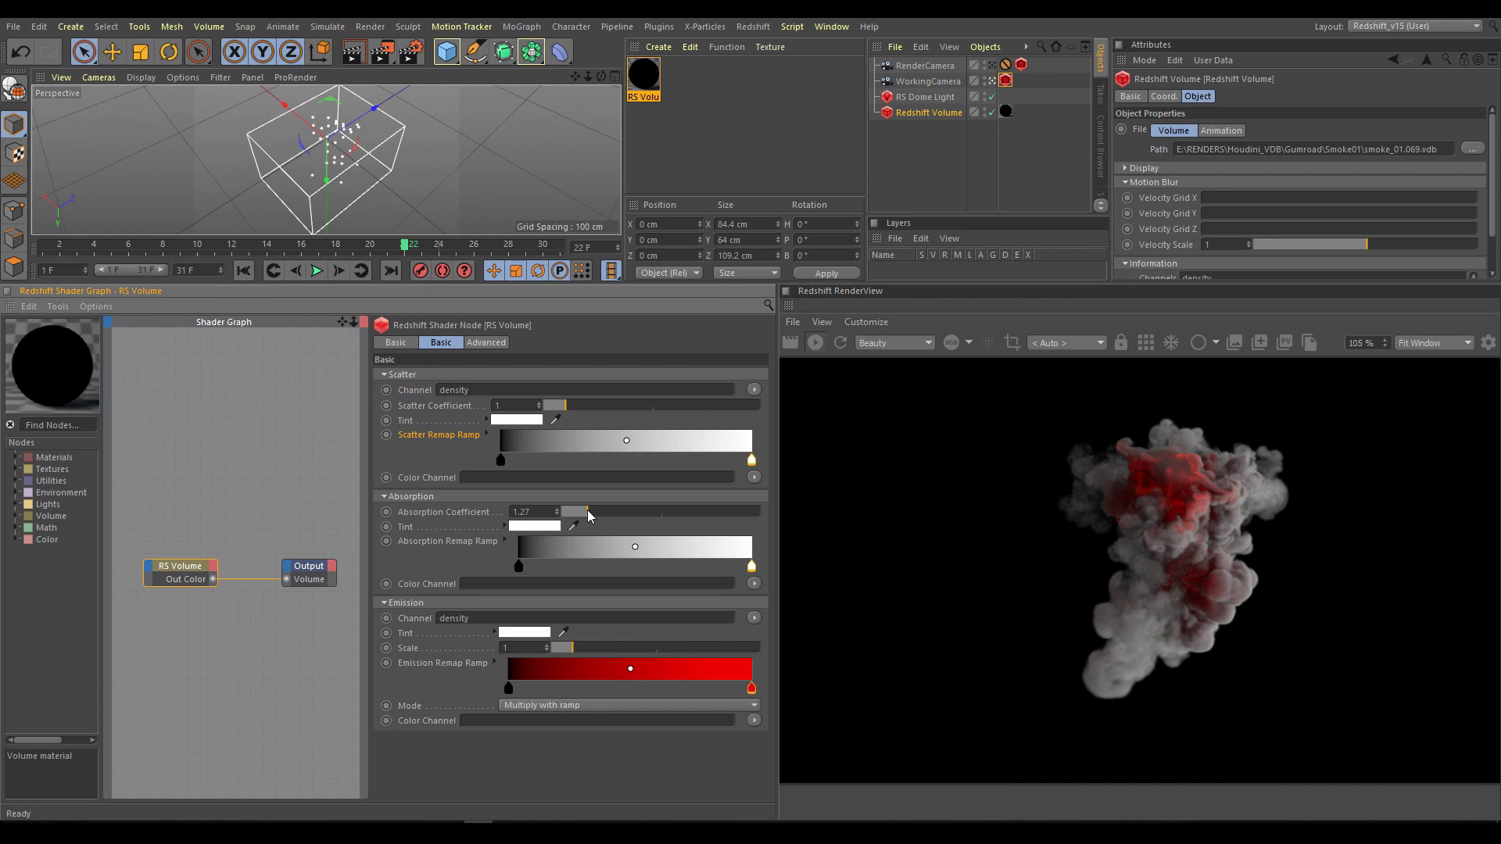
Lower the RS Dome Light's exposure from 2.2 to about 1.657.
click(925, 97)
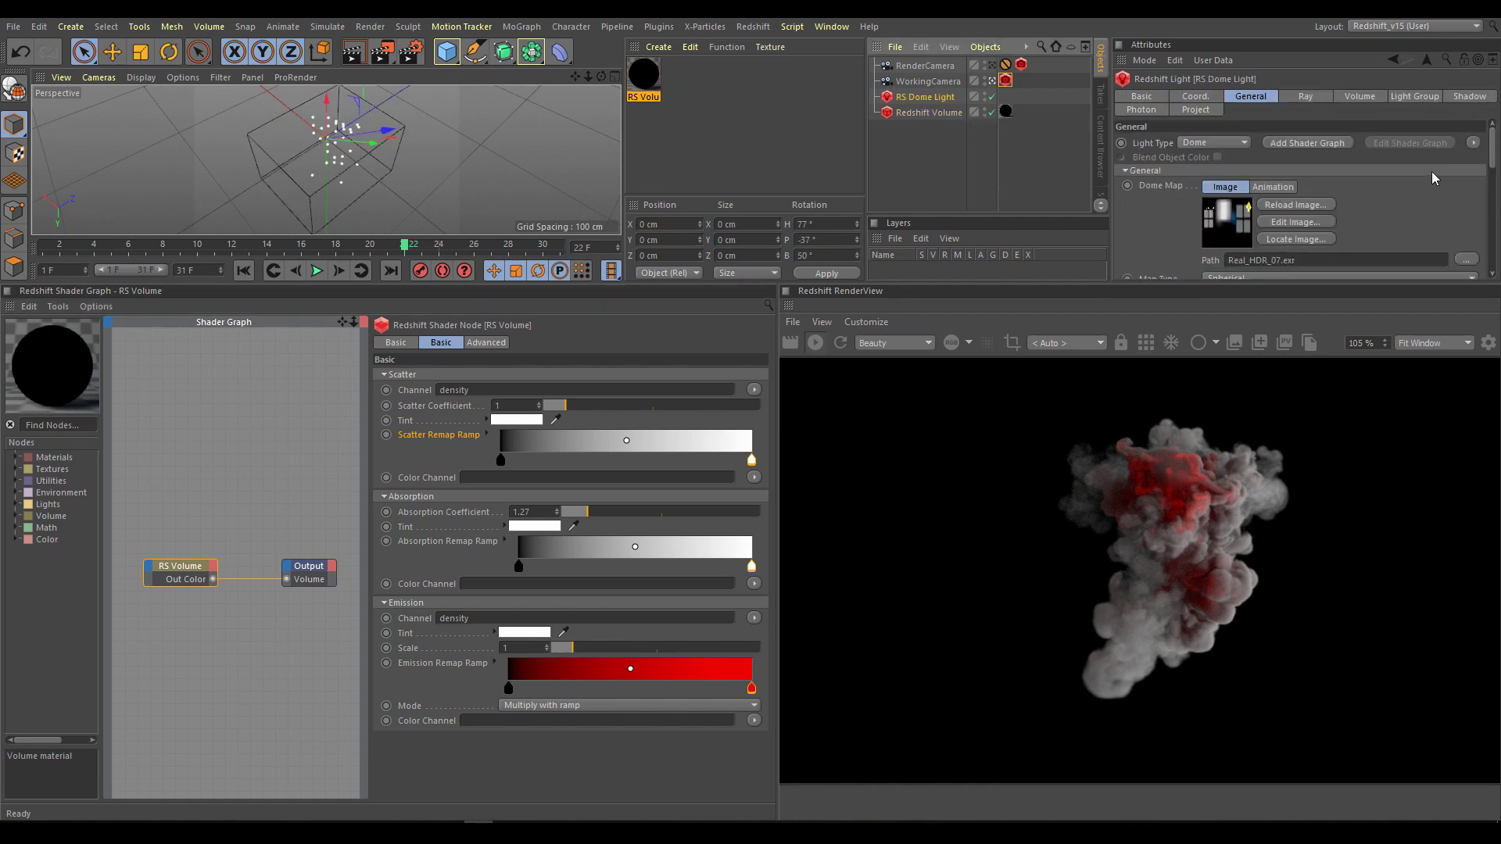
scroll(1399, 203, down, 4)
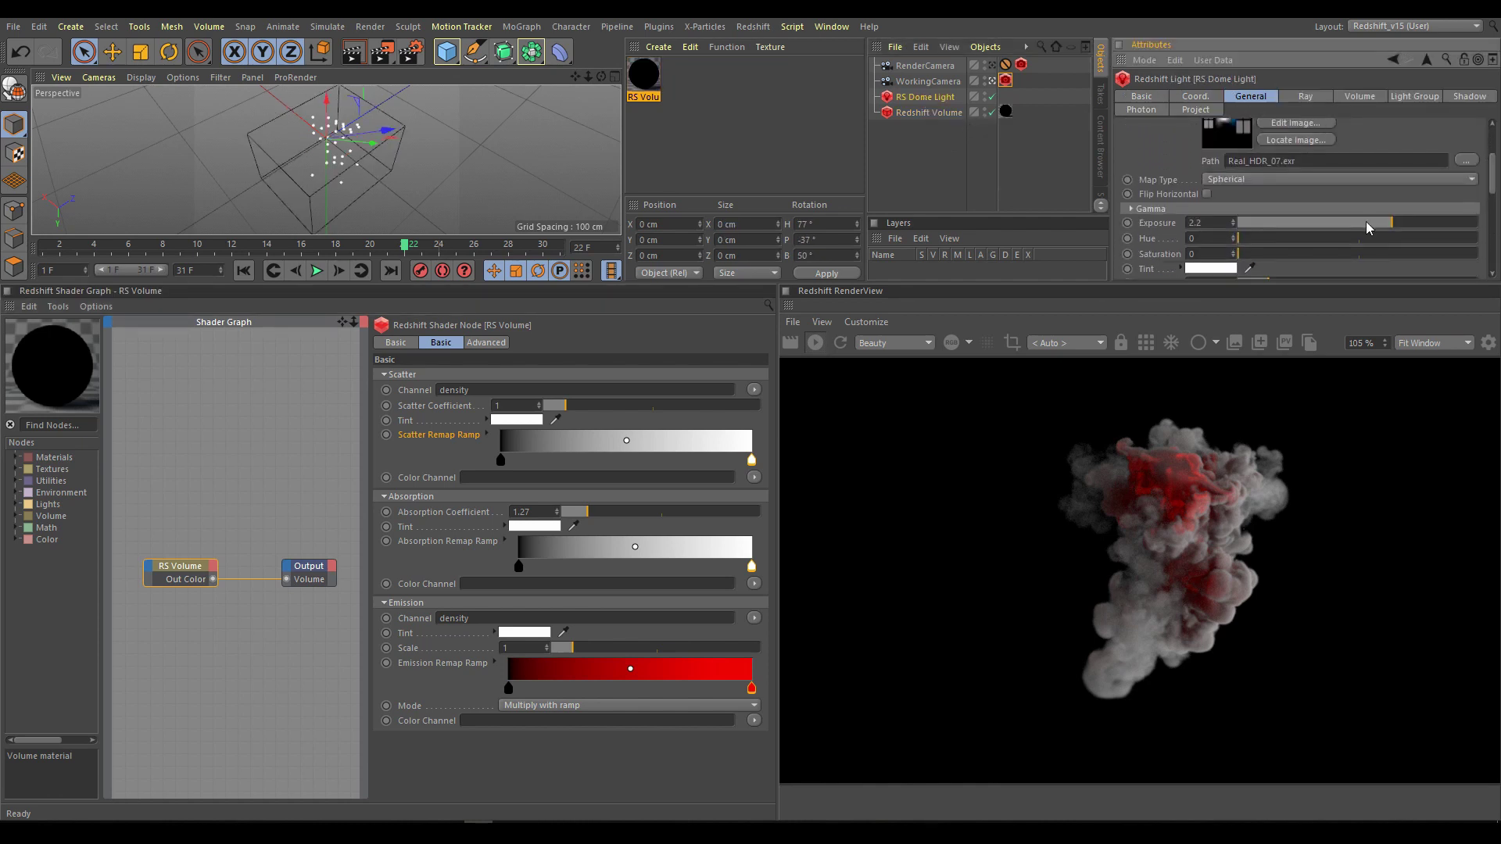
mouse_move(1367, 222)
mouse_down()
mouse_move(1335, 228)
mouse_move(1384, 224)
mouse_up()
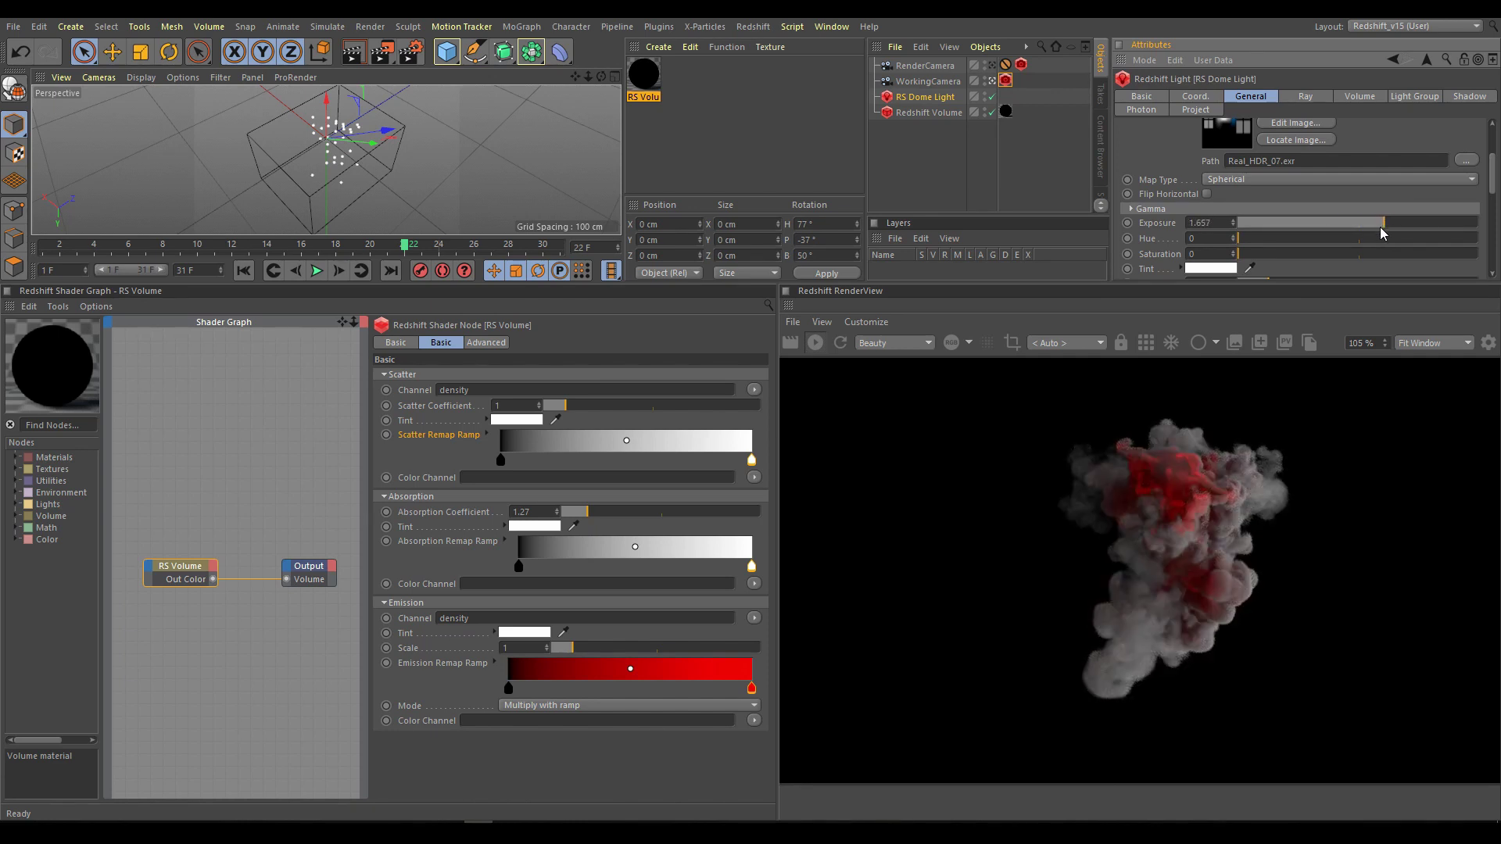
click(524, 27)
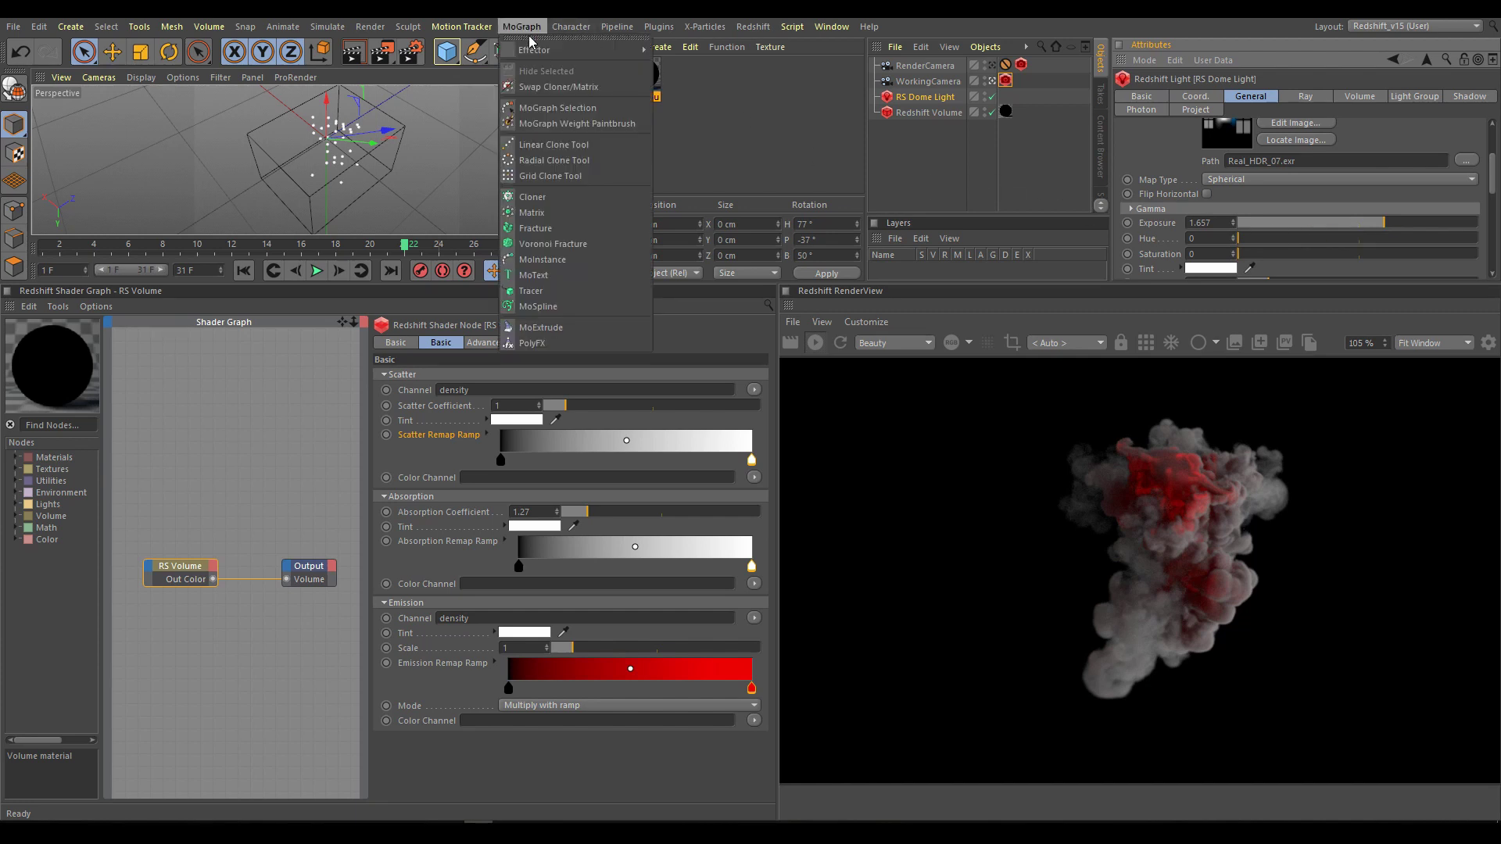
Add a Cloner, move the Redshift Volume under it, and nest a new Null in the Cloner.
click(550, 195)
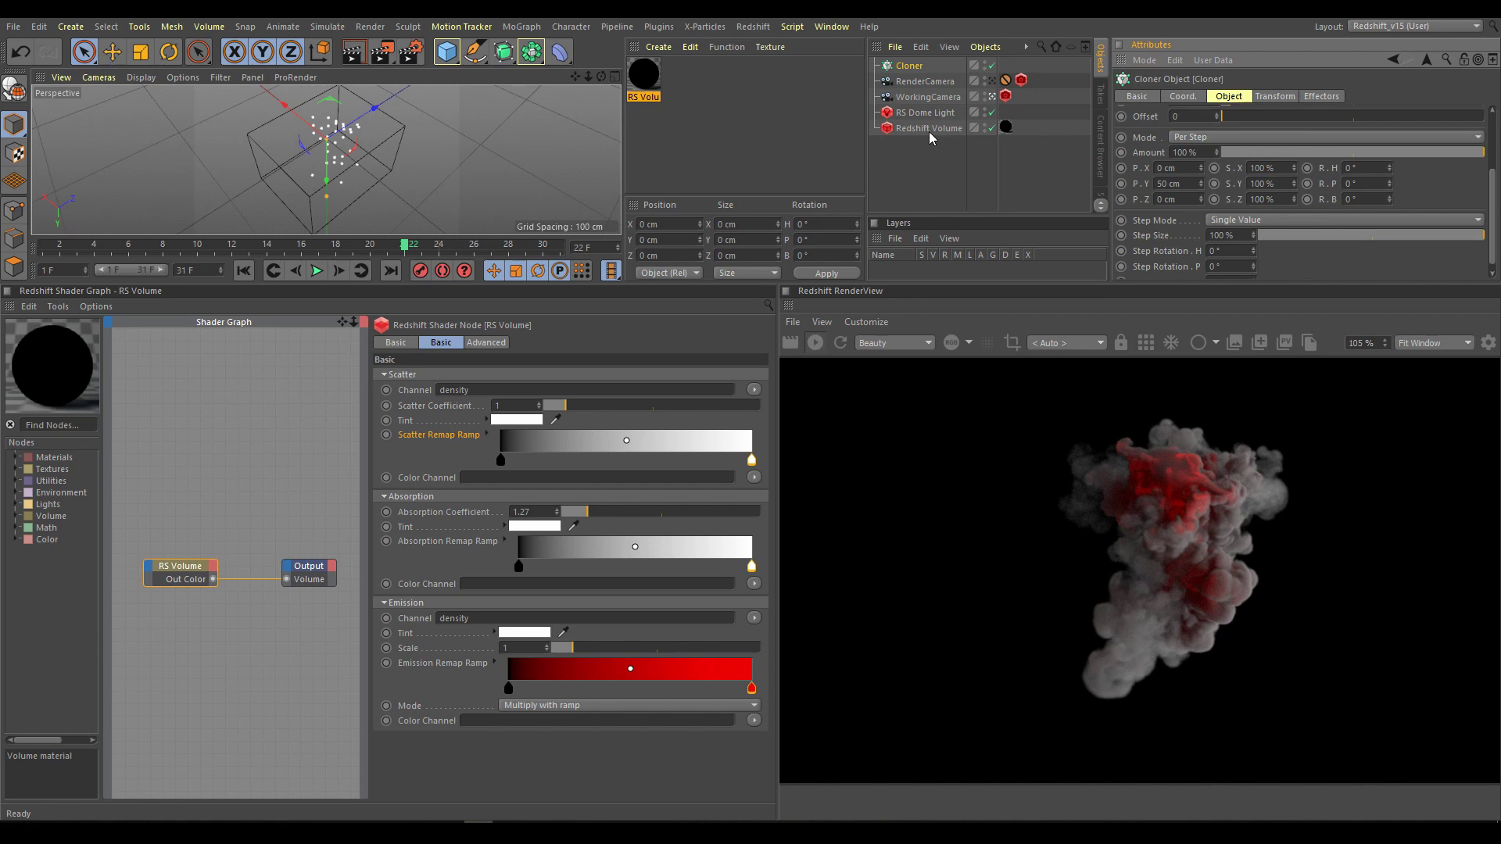
drag(928, 130, 913, 70)
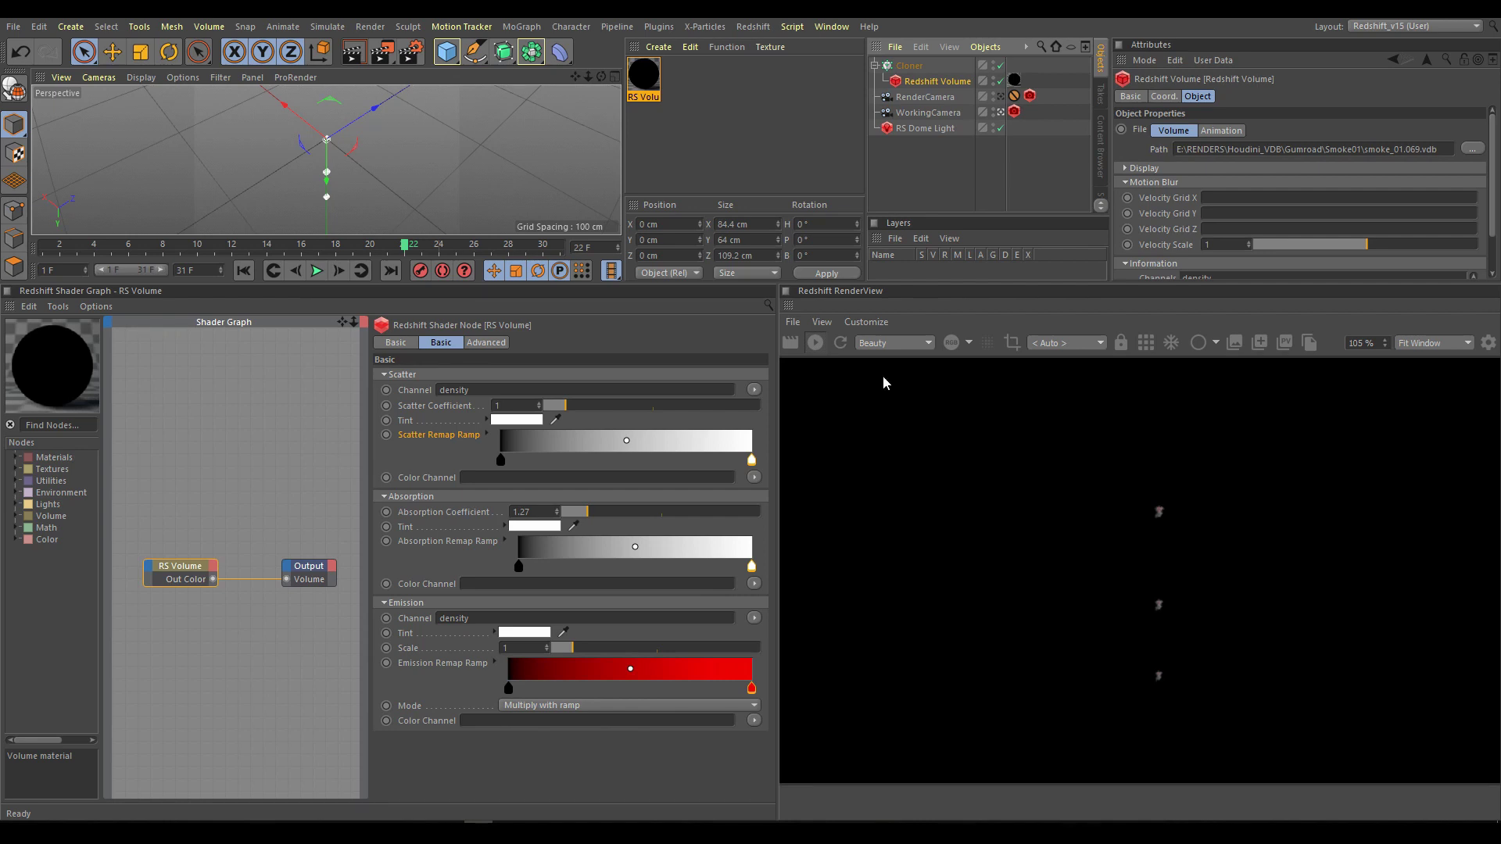
click(450, 56)
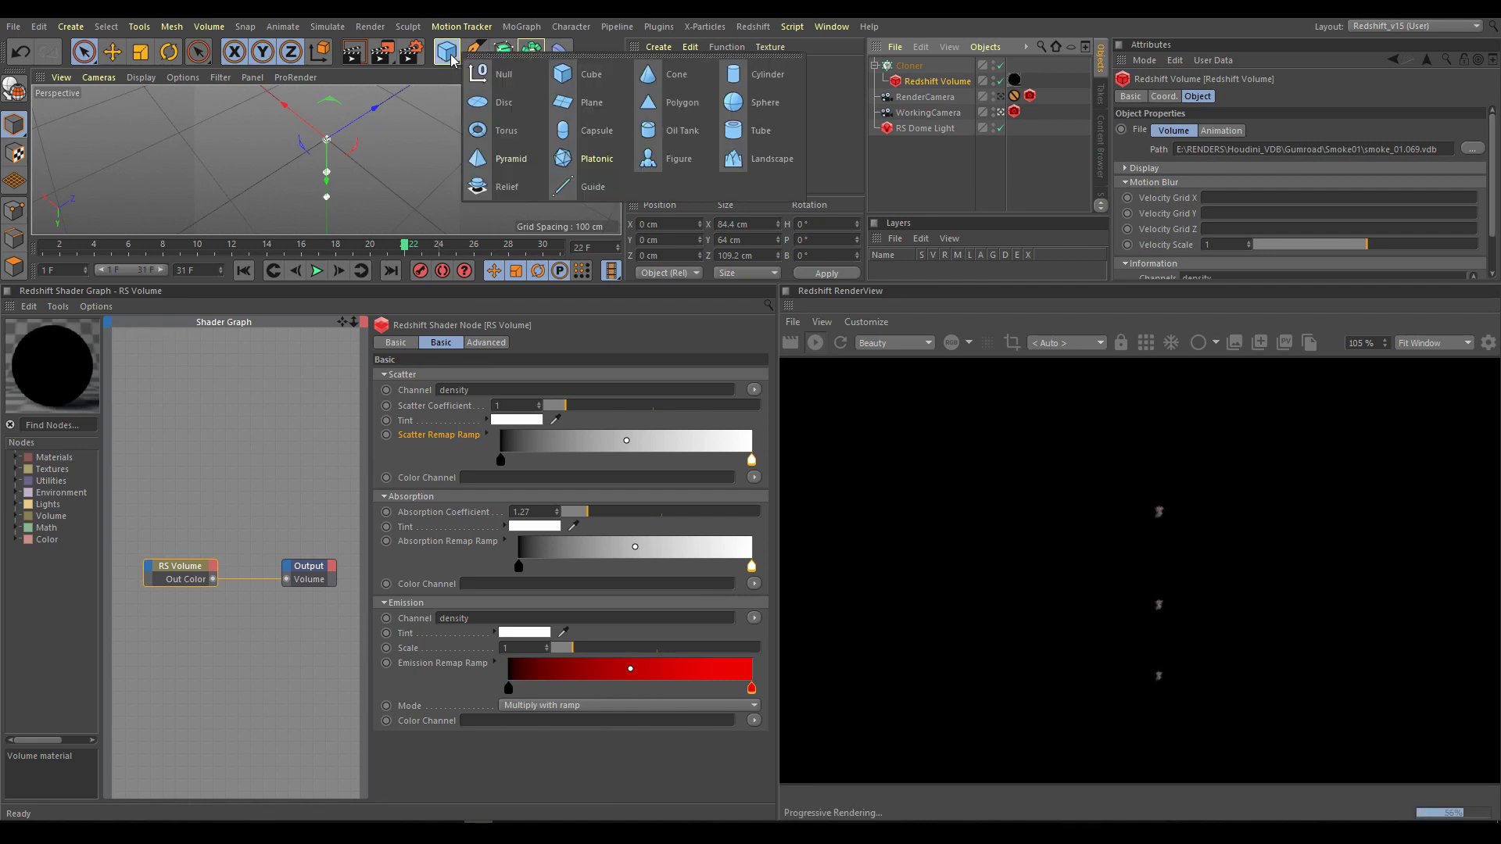
click(500, 74)
drag(908, 66, 913, 81)
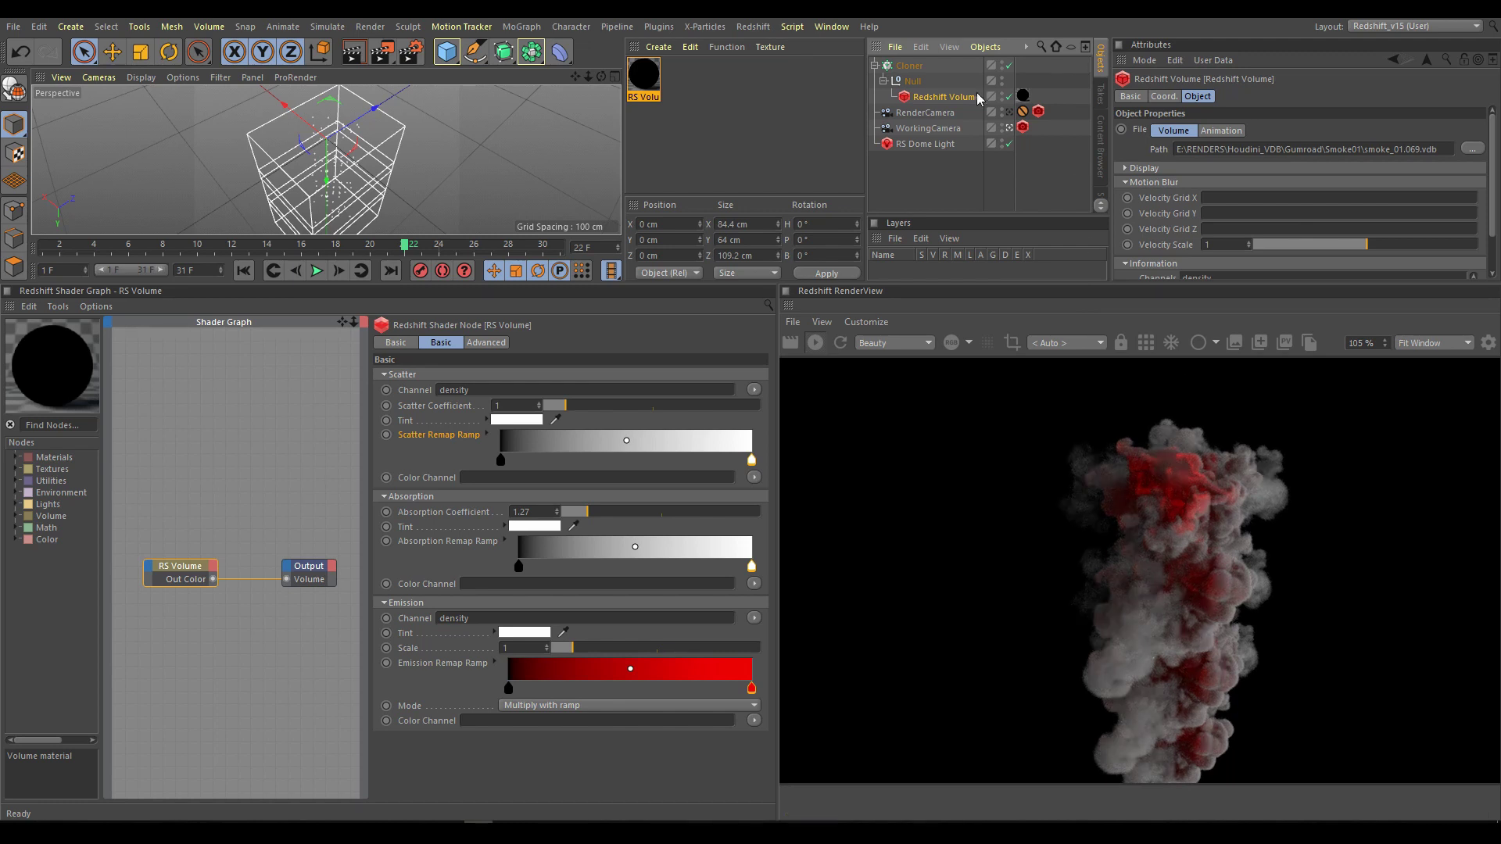
Switch the Cloner's mode to Radial (5 clones, 50 cm radius) and orbit to inspect the ring.
click(905, 66)
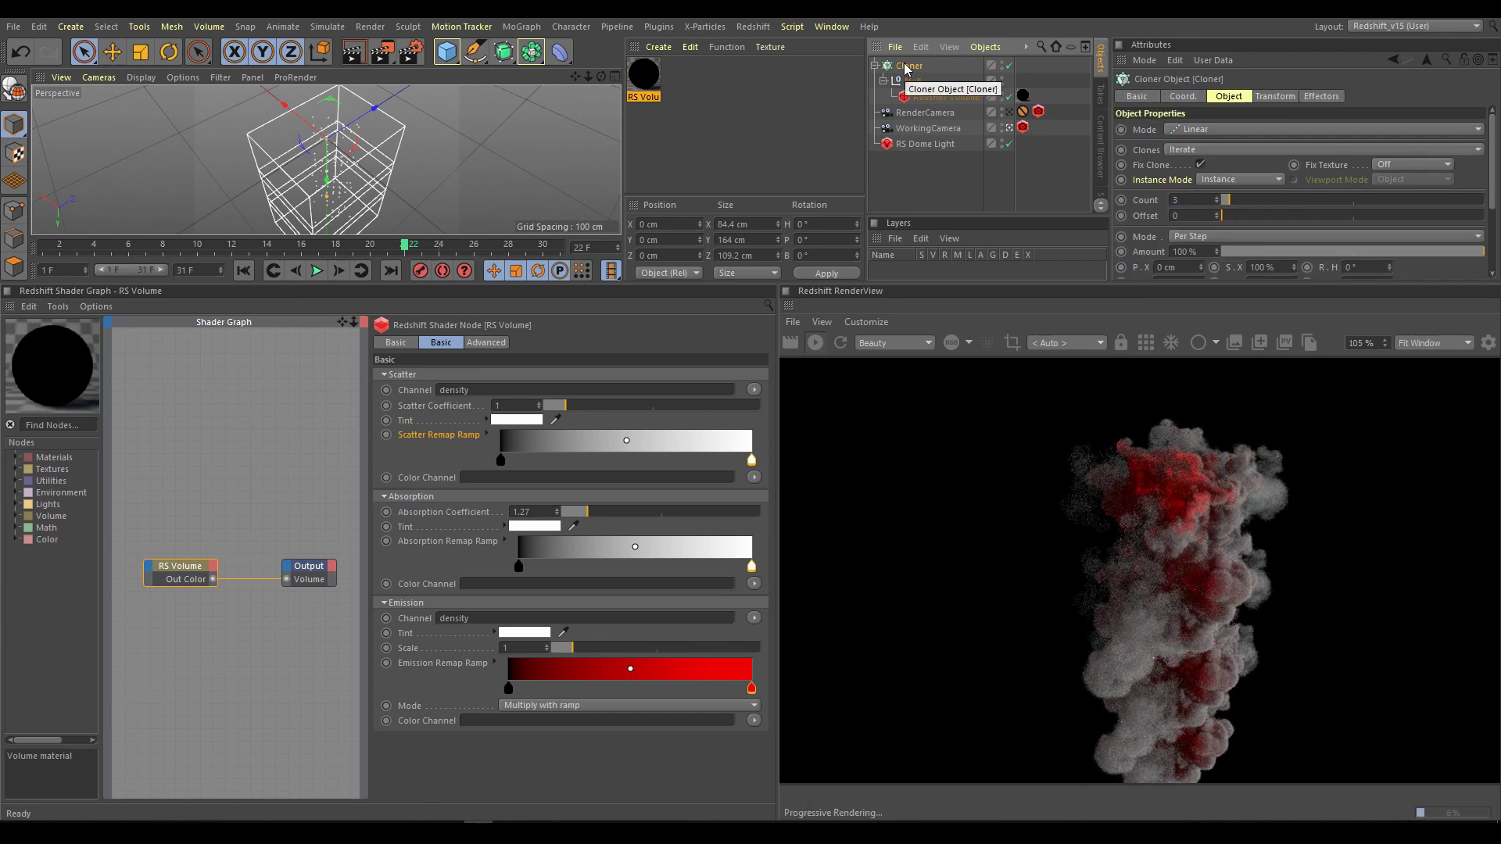
click(1200, 129)
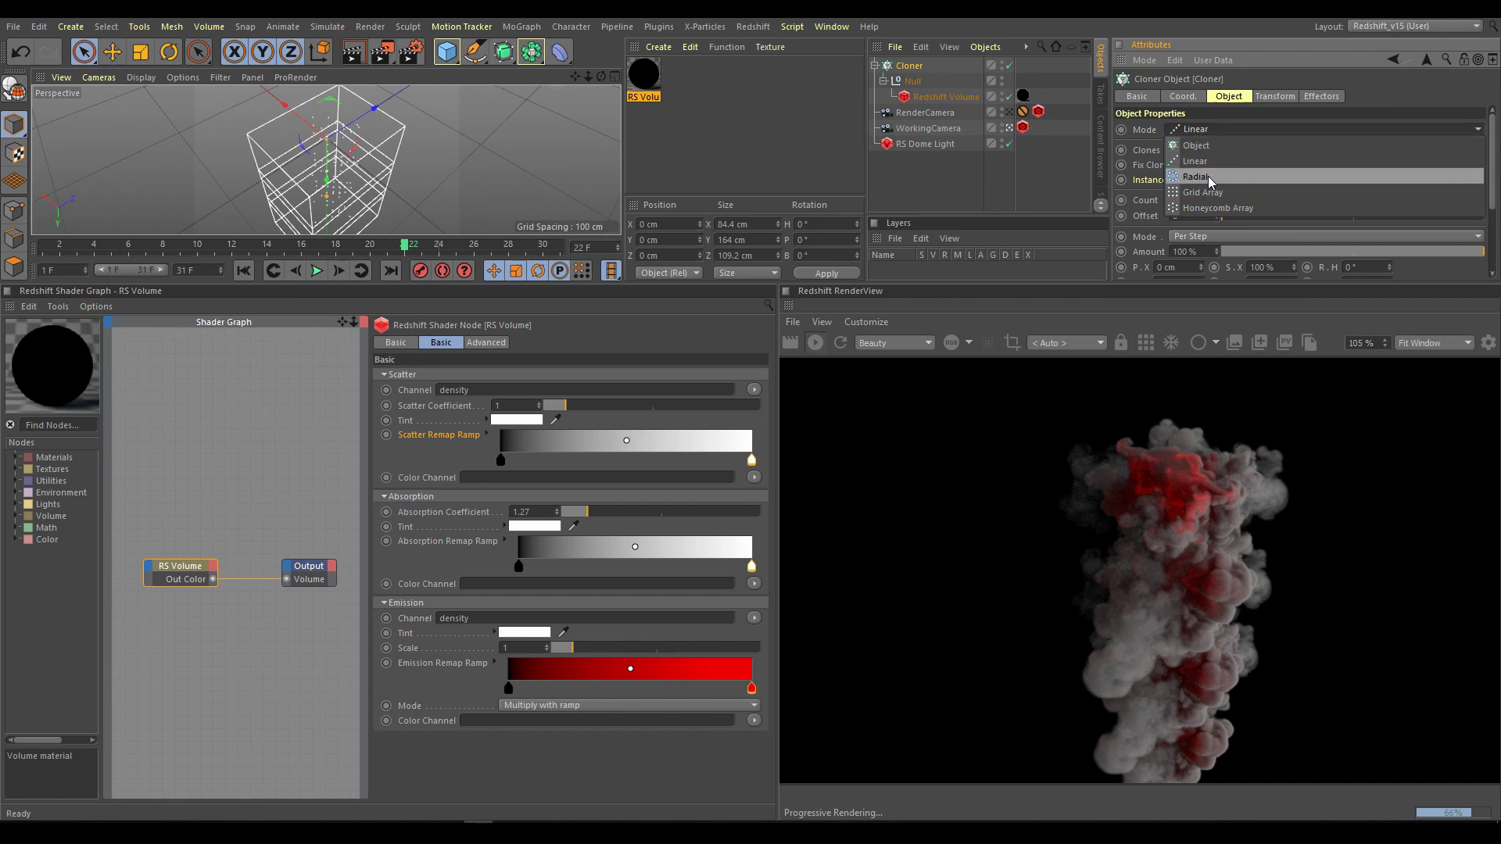
click(1203, 176)
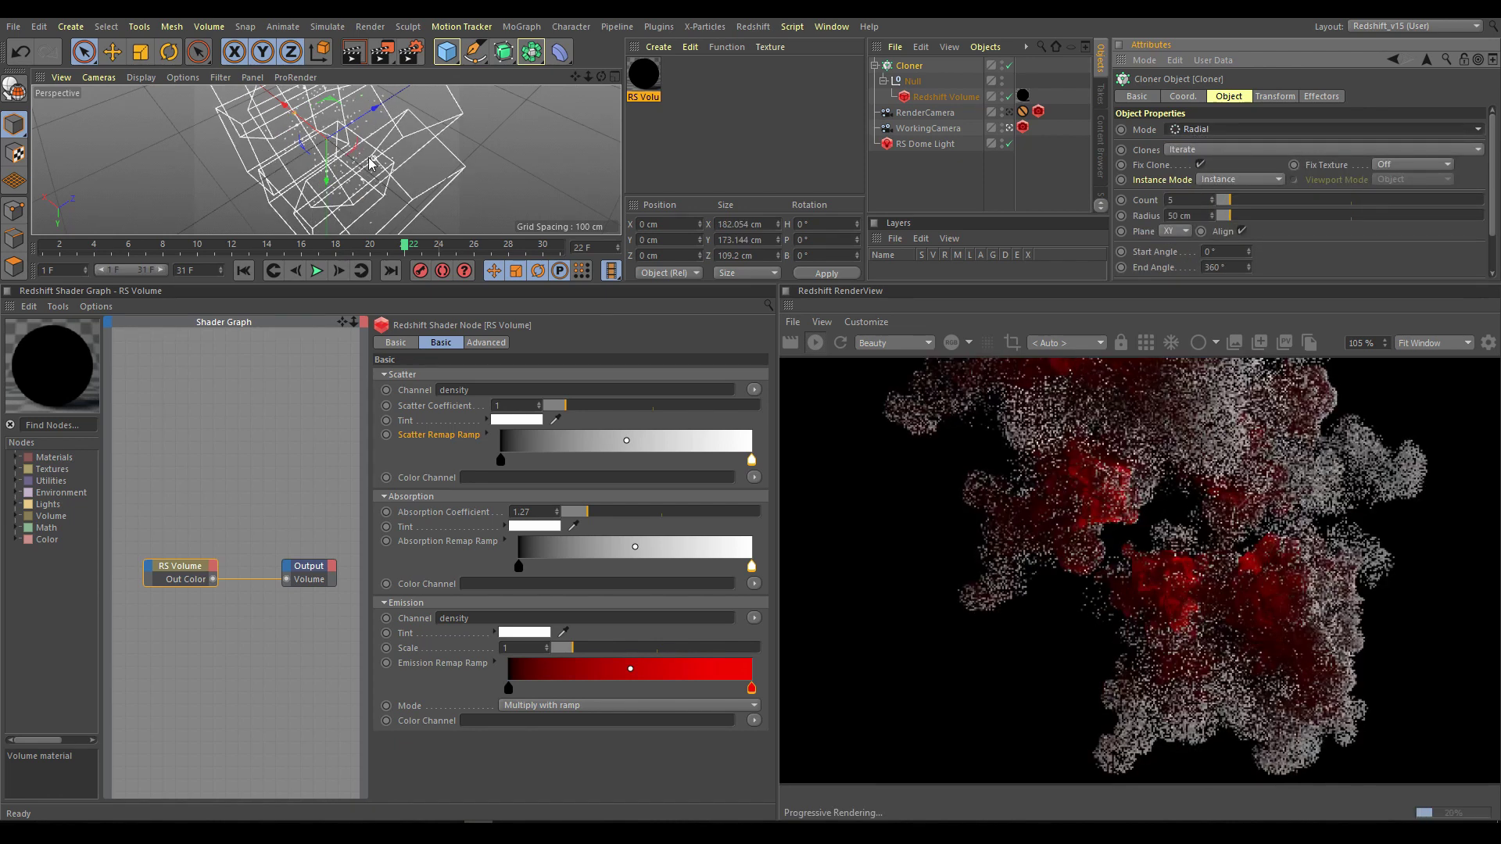
scroll(371, 164, down, 2)
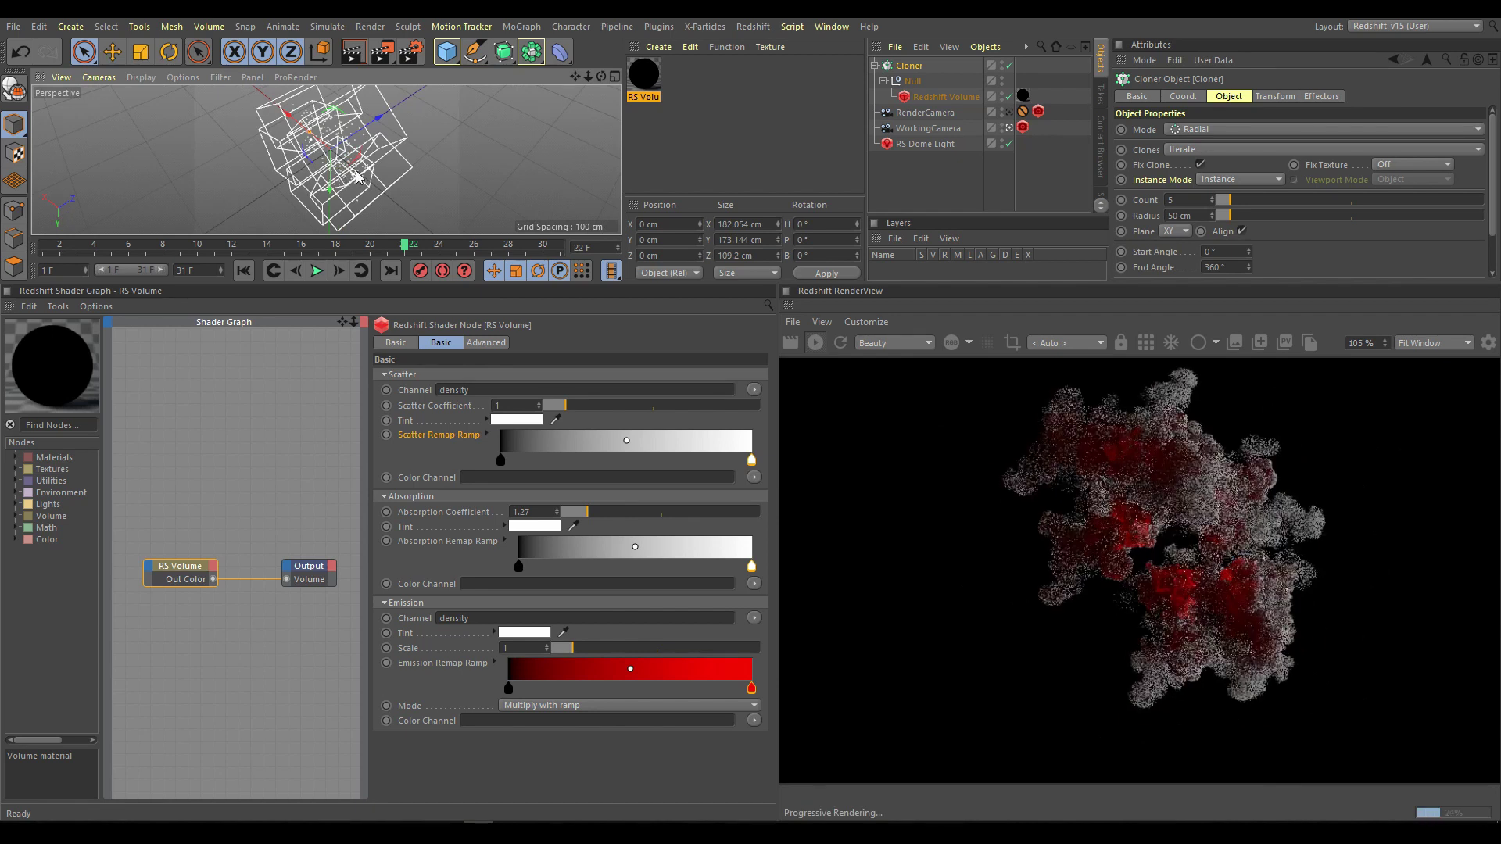
mouse_move(356, 175)
alt+mouse_down()
mouse_move(359, 139)
mouse_move(362, 153)
alt+mouse_up()
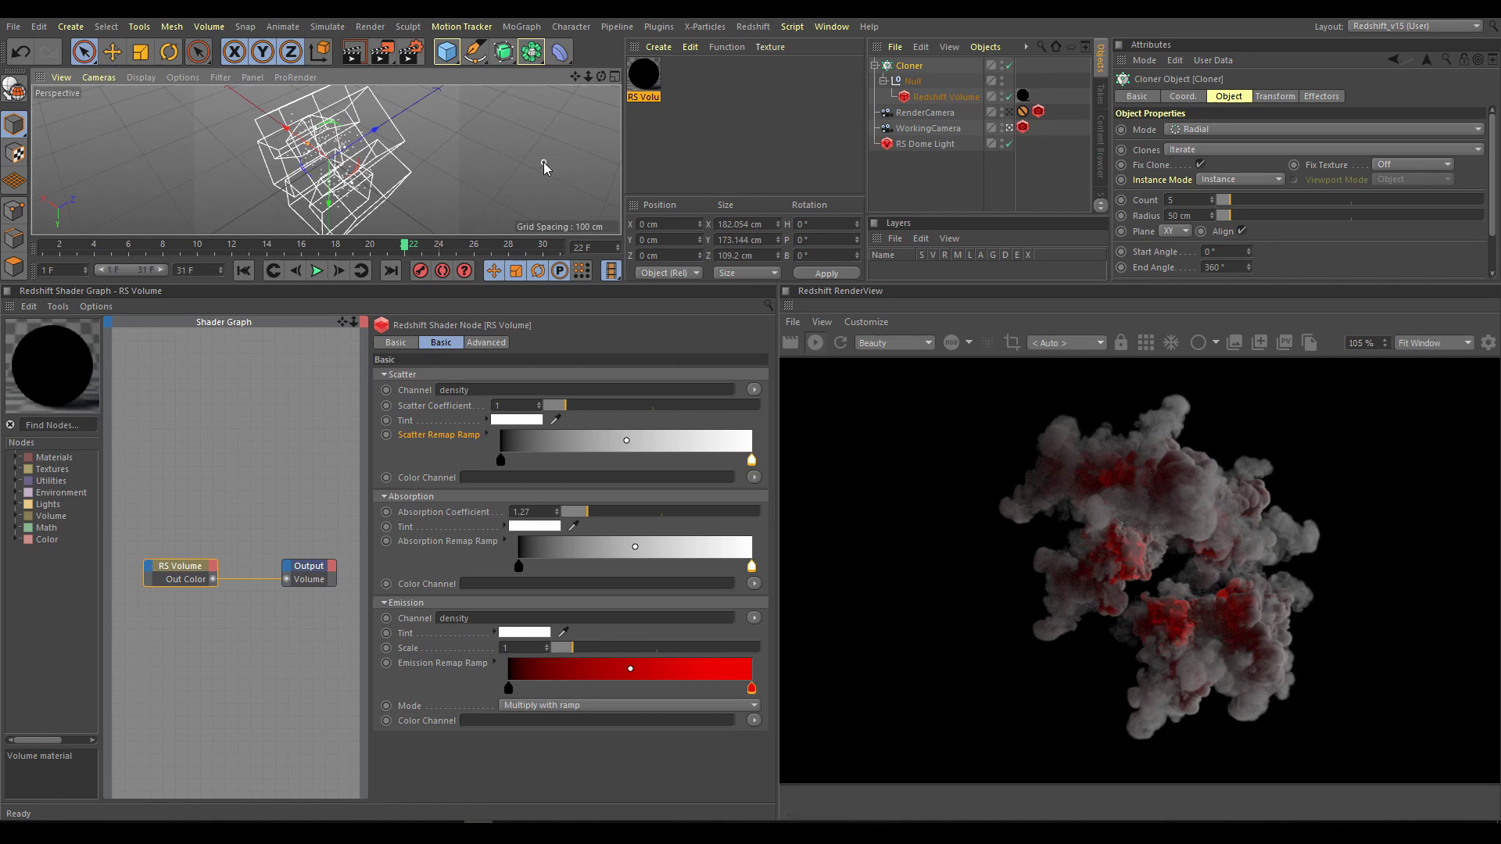
Copy and paste the Null with its Redshift Volume, and move the duplicate into the Cloner.
click(914, 81)
key(ctrl+c)
key(ctrl+v)
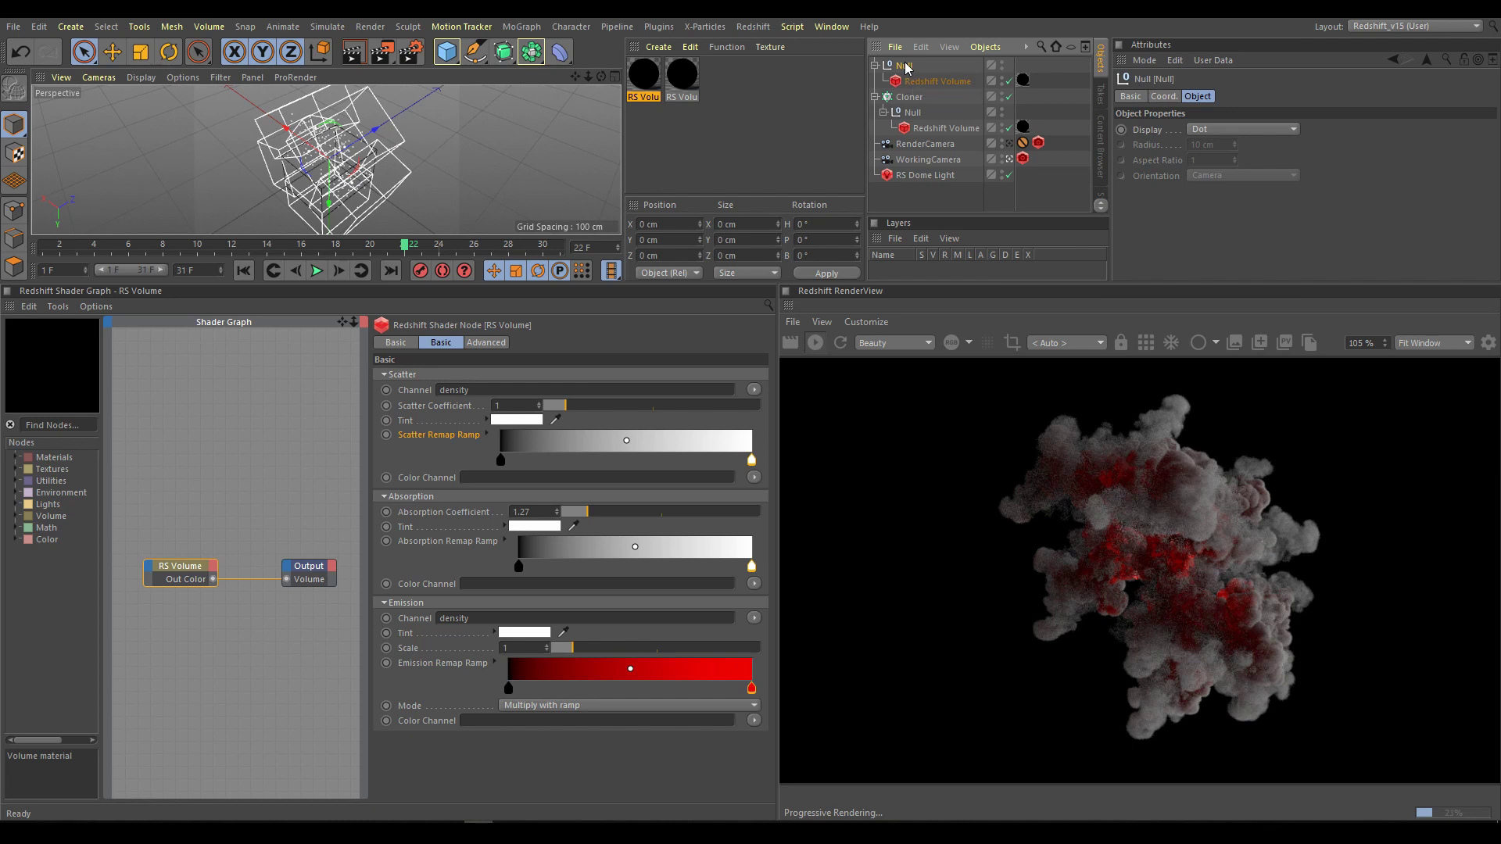
drag(917, 78, 912, 97)
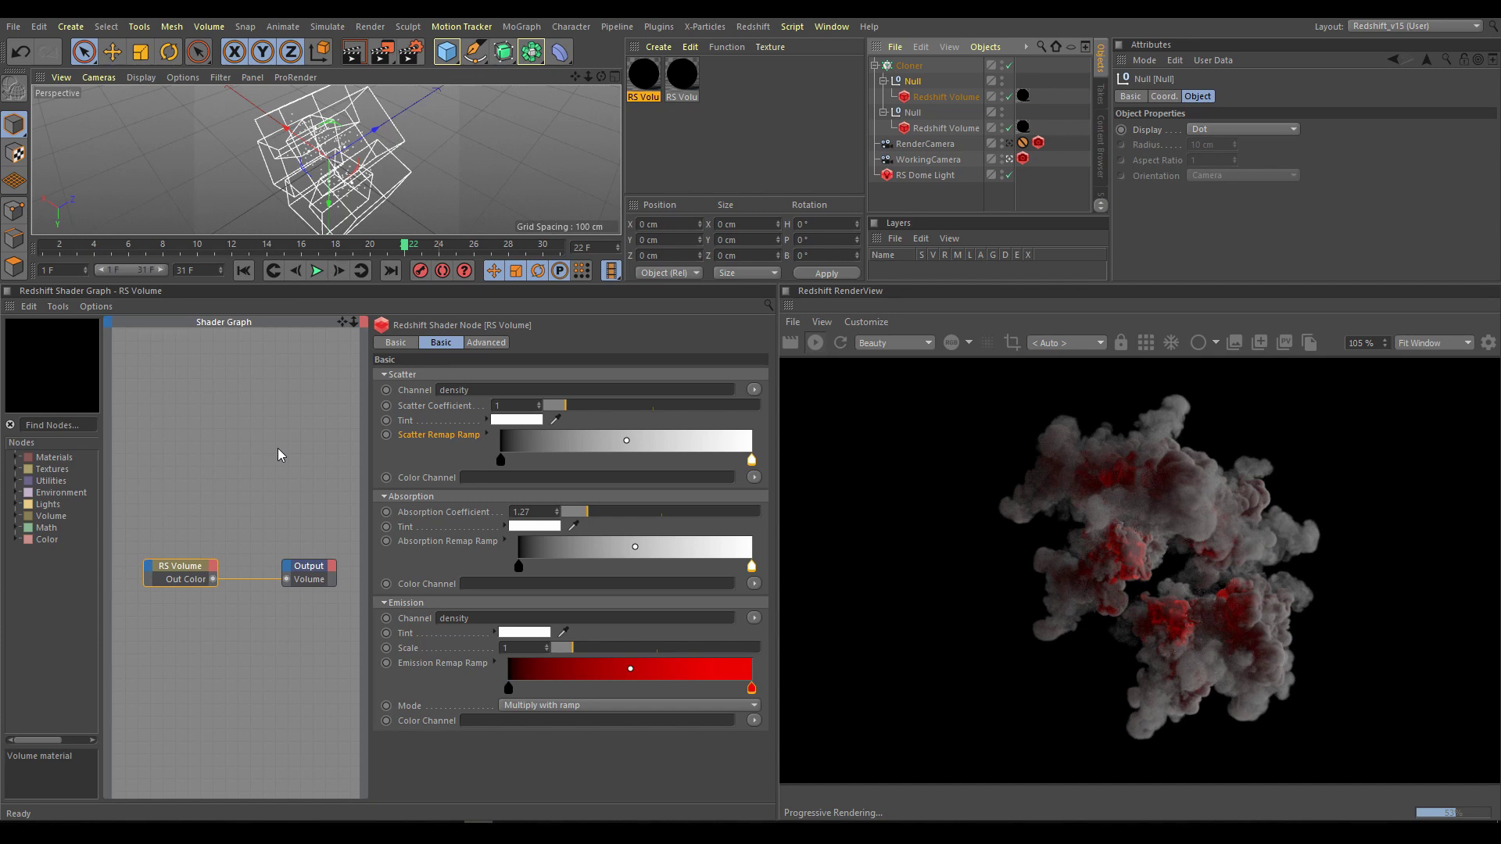
Rename the two RS Volume materials to vol2 and vol1.
double_click(647, 97)
text(vol2)
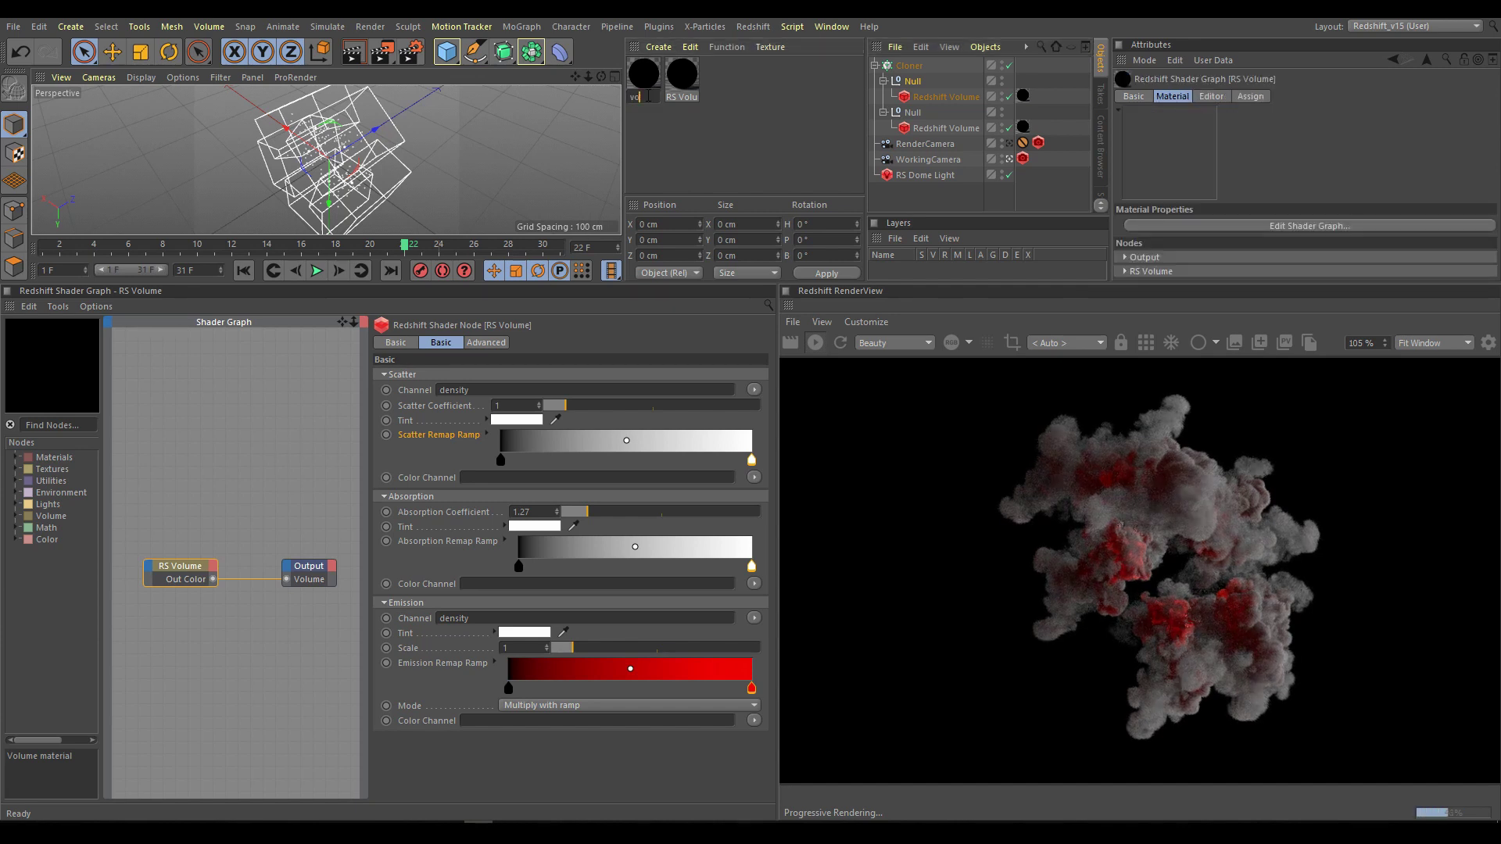
key(Return)
double_click(680, 97)
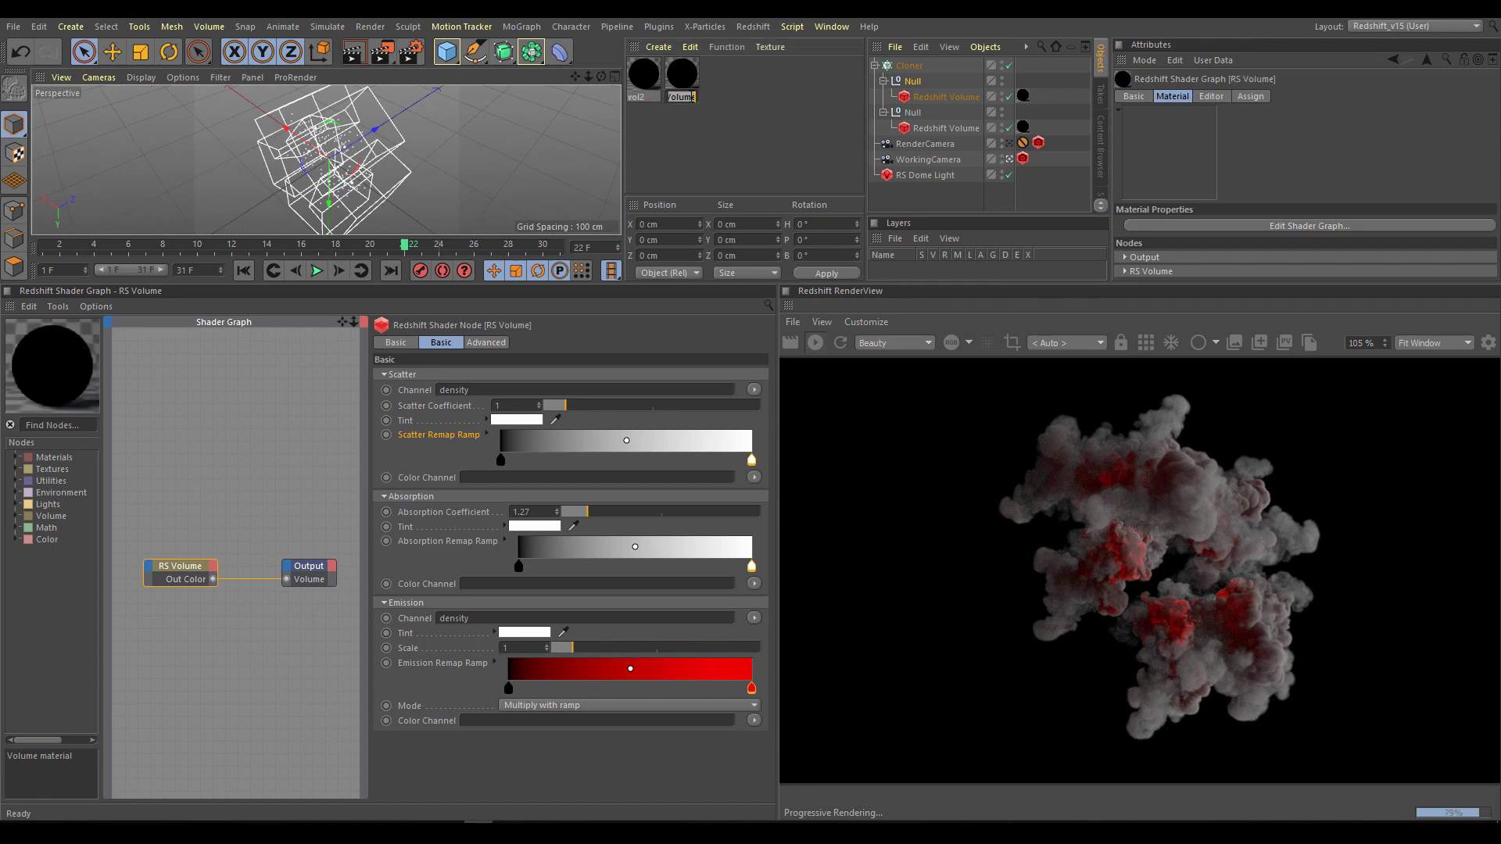
text(vol1)
key(Return)
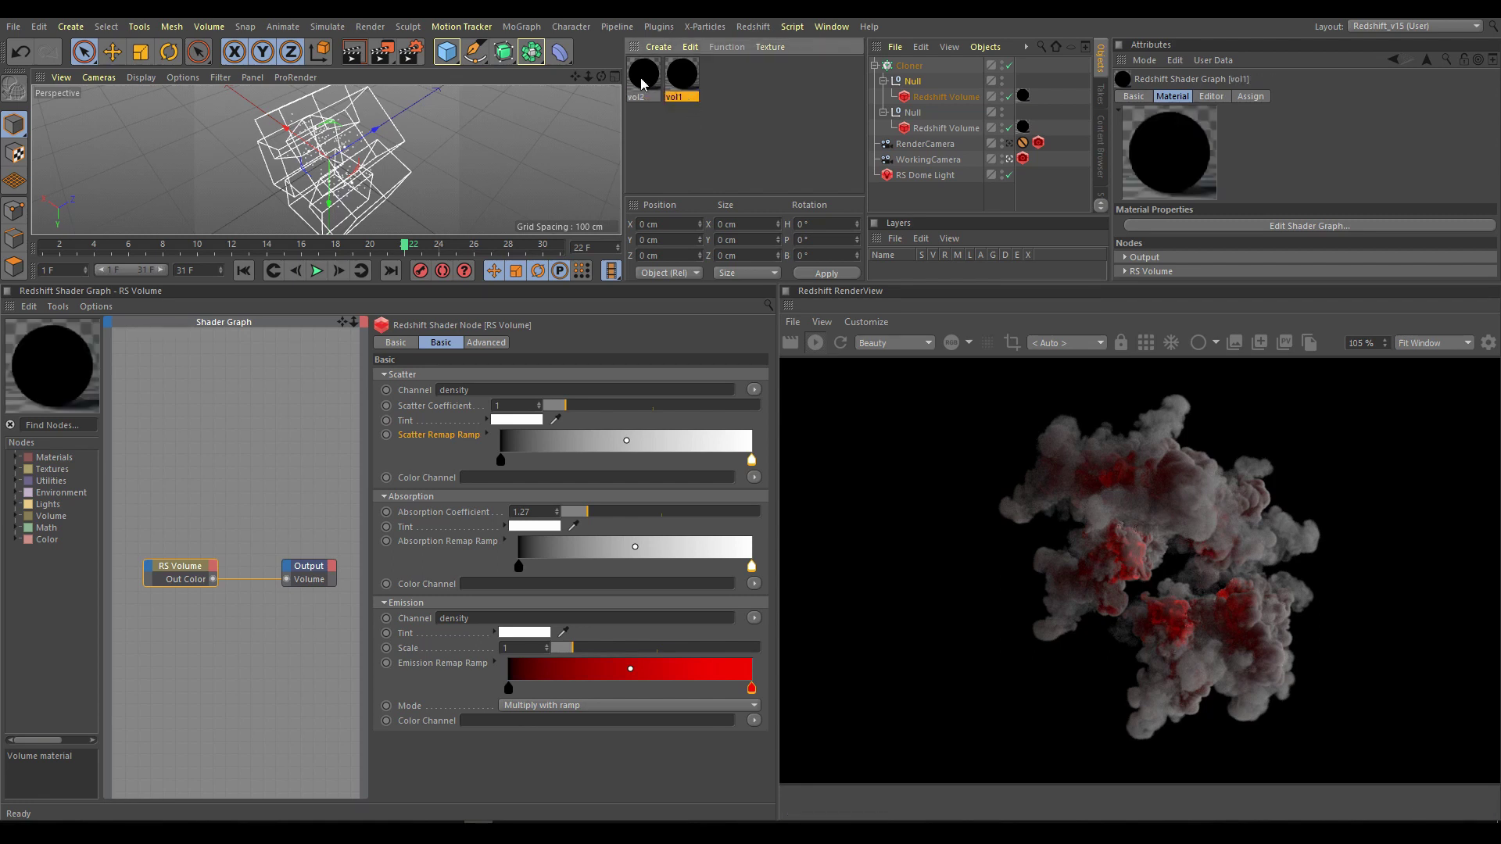
click(644, 82)
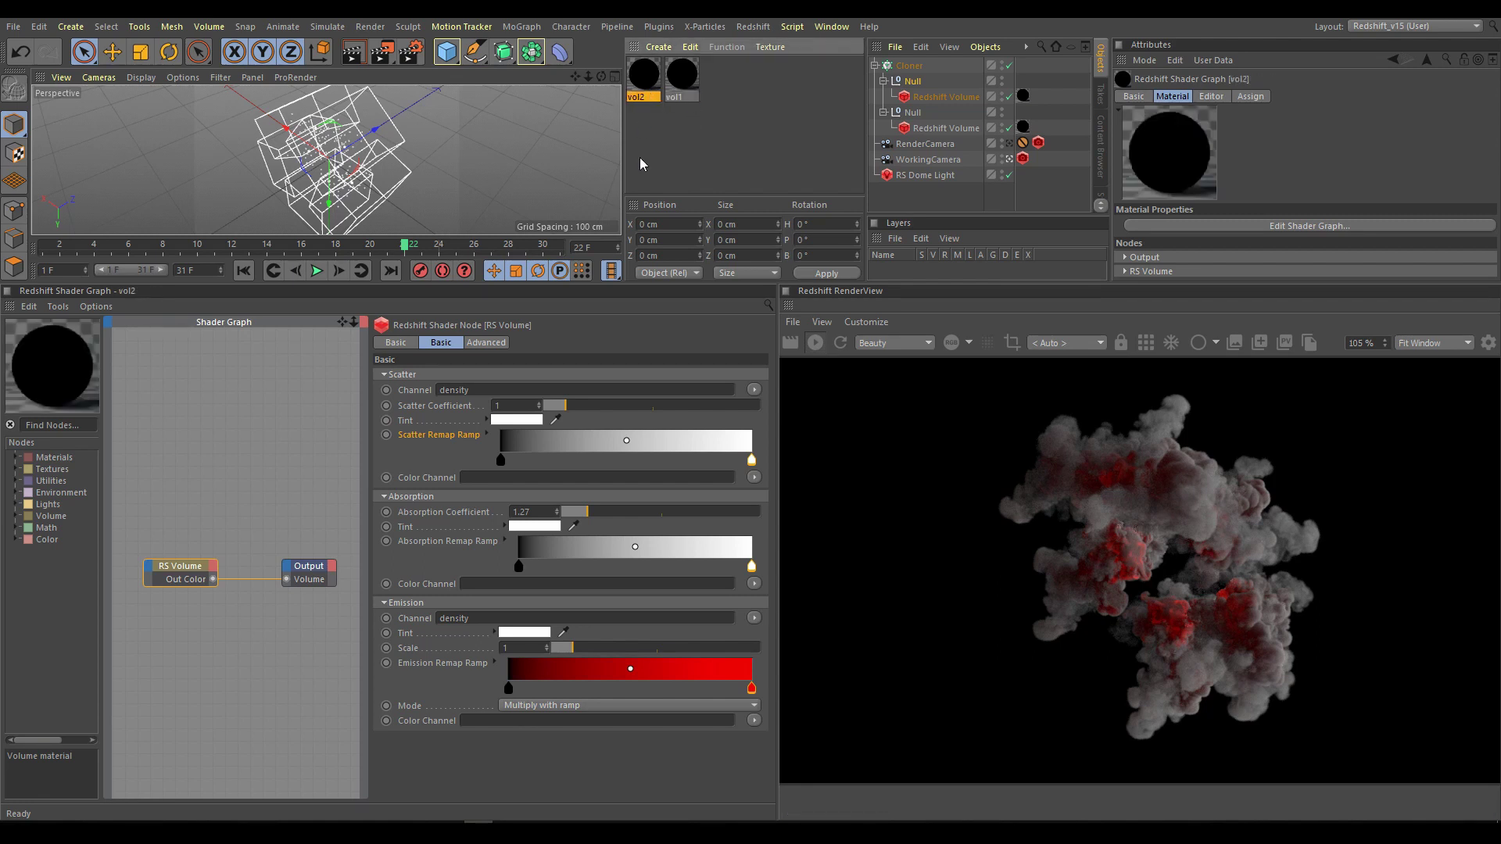
Set vol2's emission ramp bright end to cyan (hue 188°) and refresh the render.
double_click(751, 688)
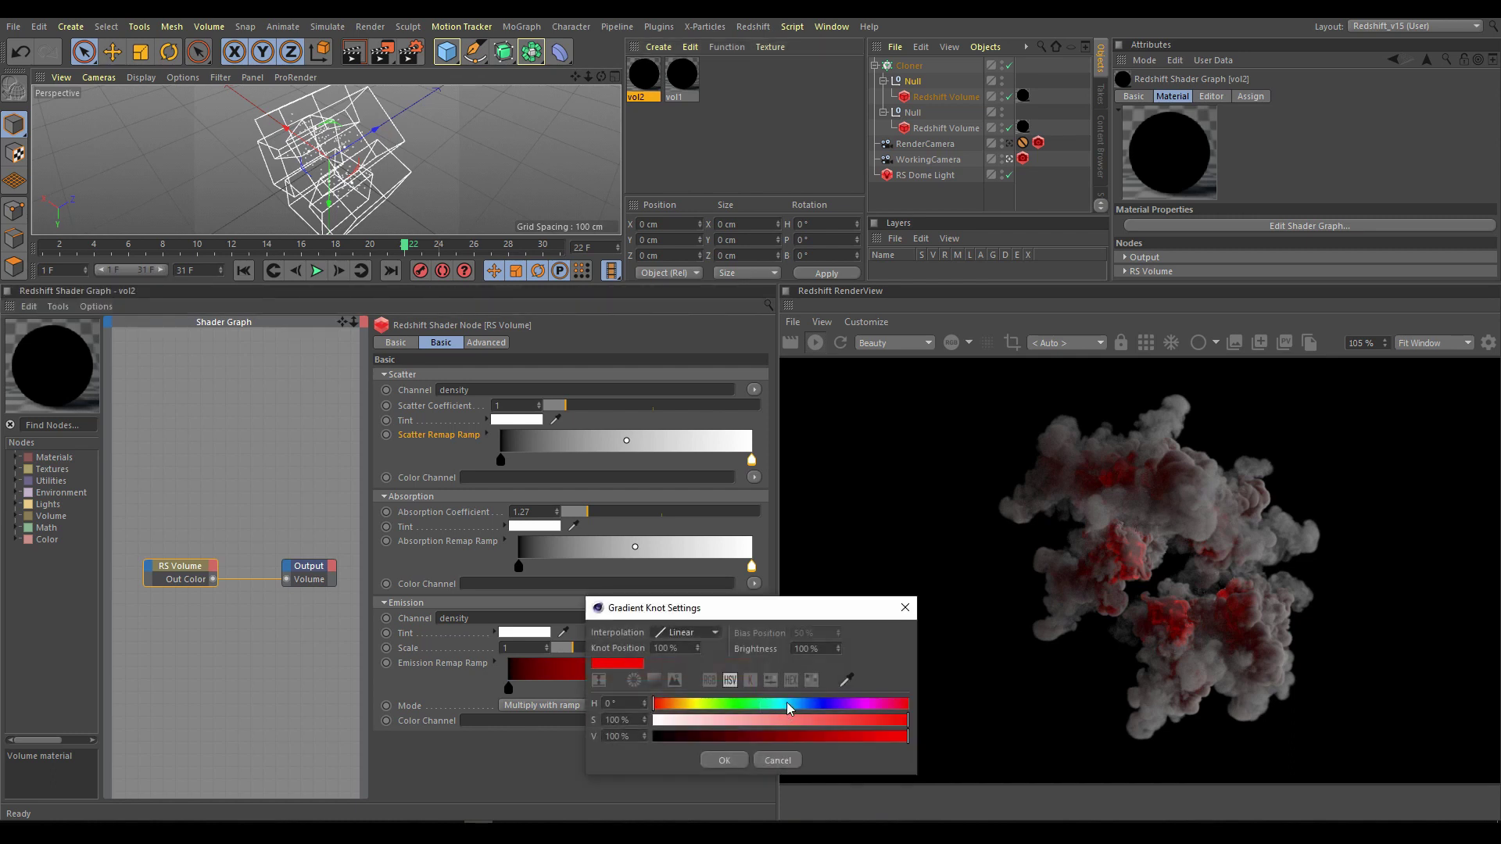
click(786, 704)
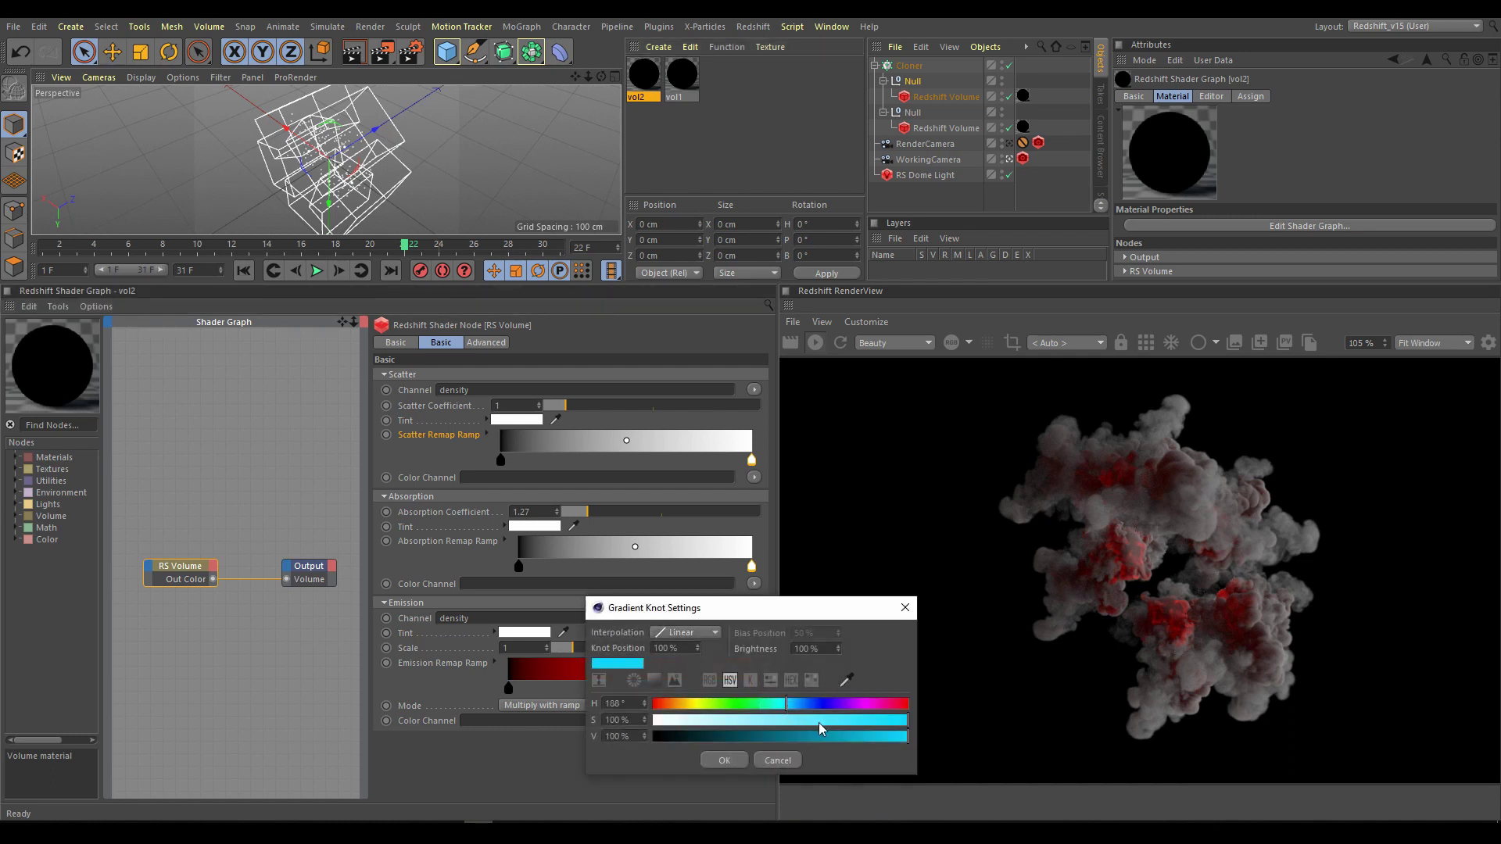
click(725, 761)
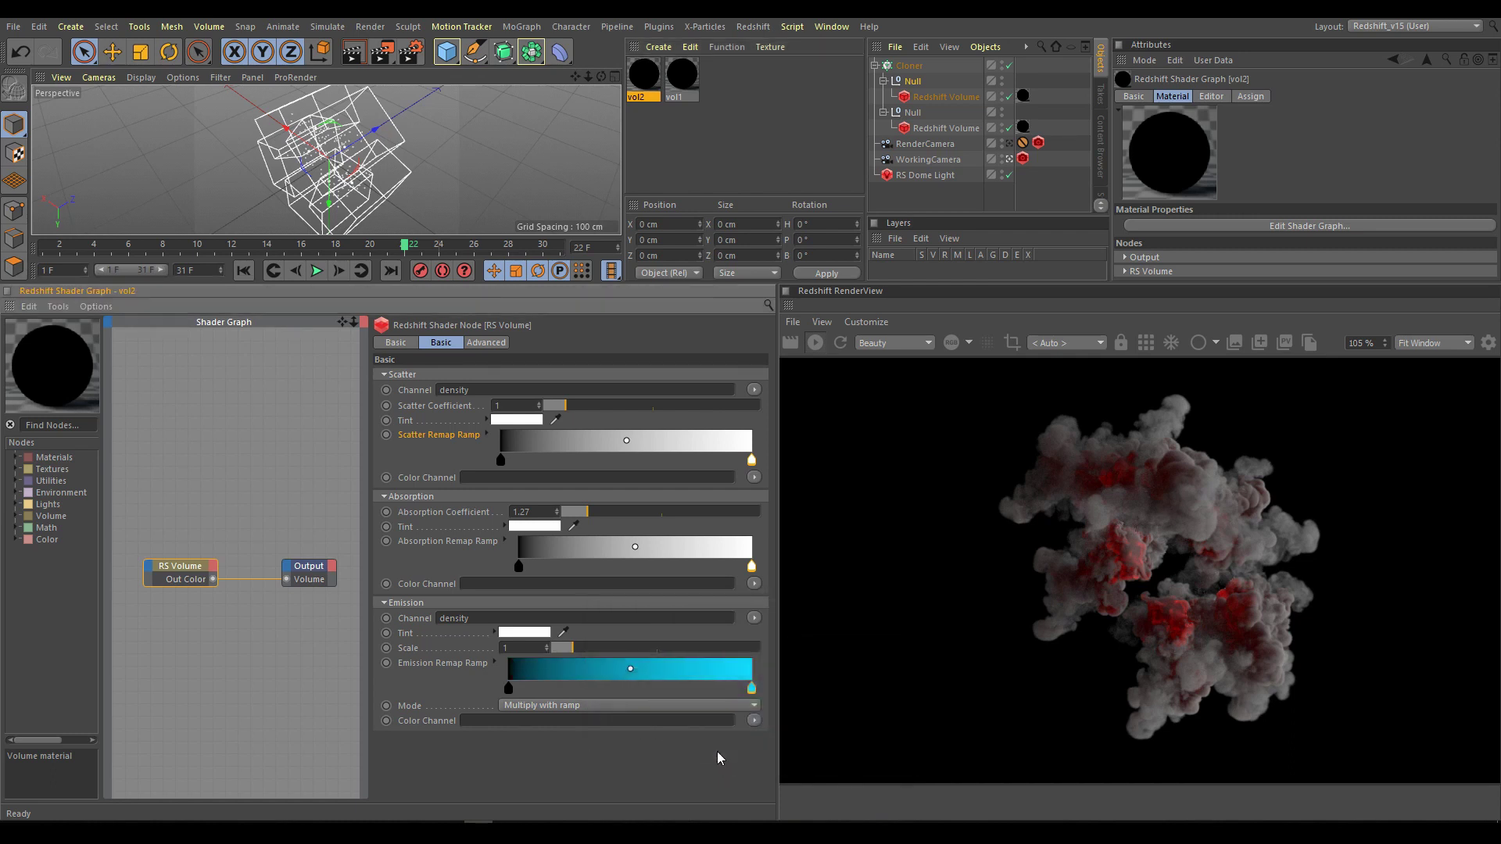
click(840, 344)
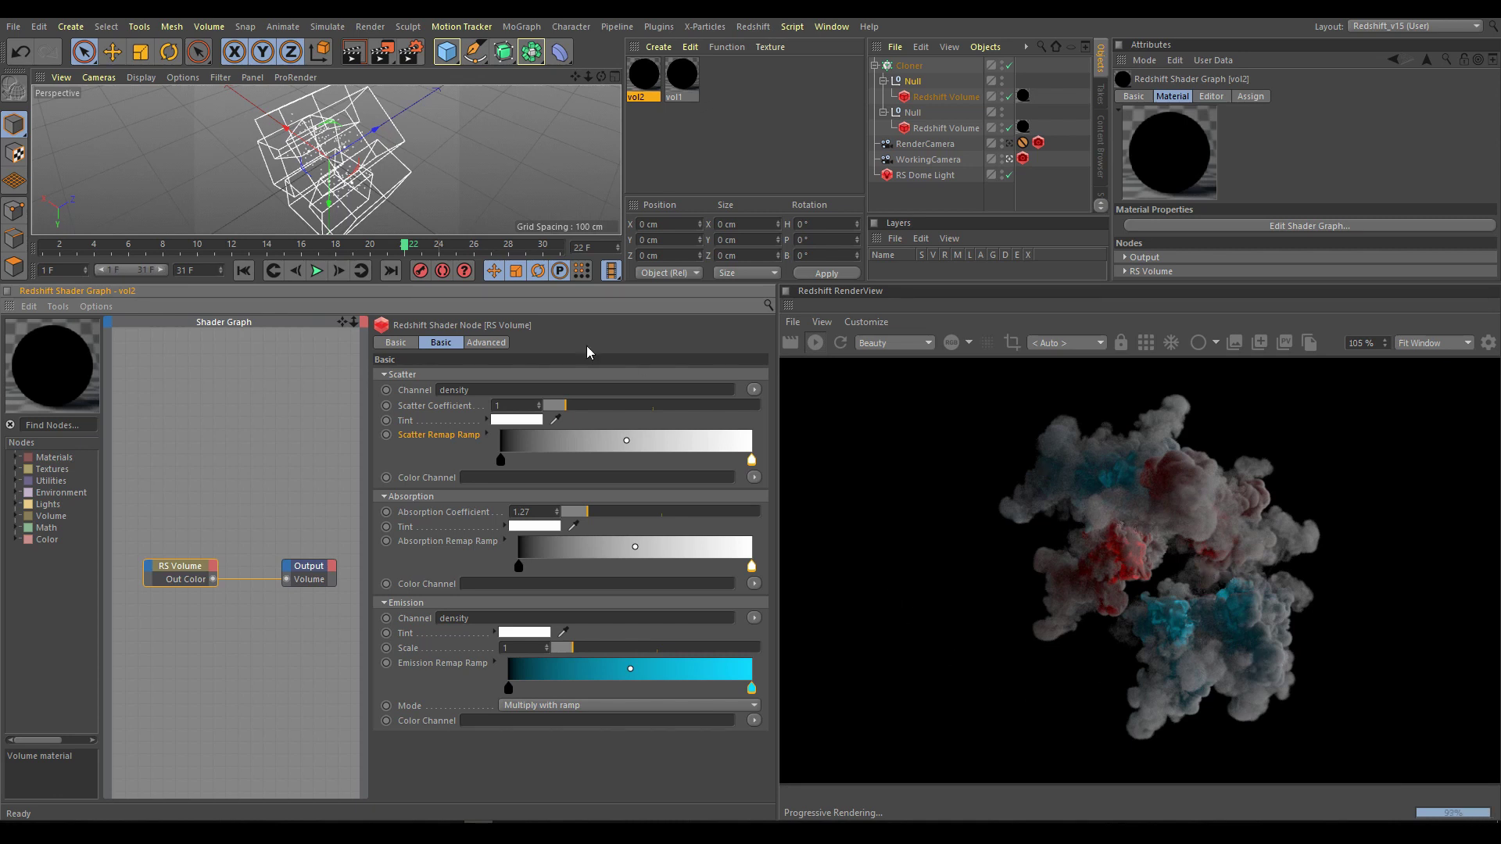
On vol2's Advanced tab, set emission remap new maximum to 0.11 and raise density remap old maximum.
click(486, 342)
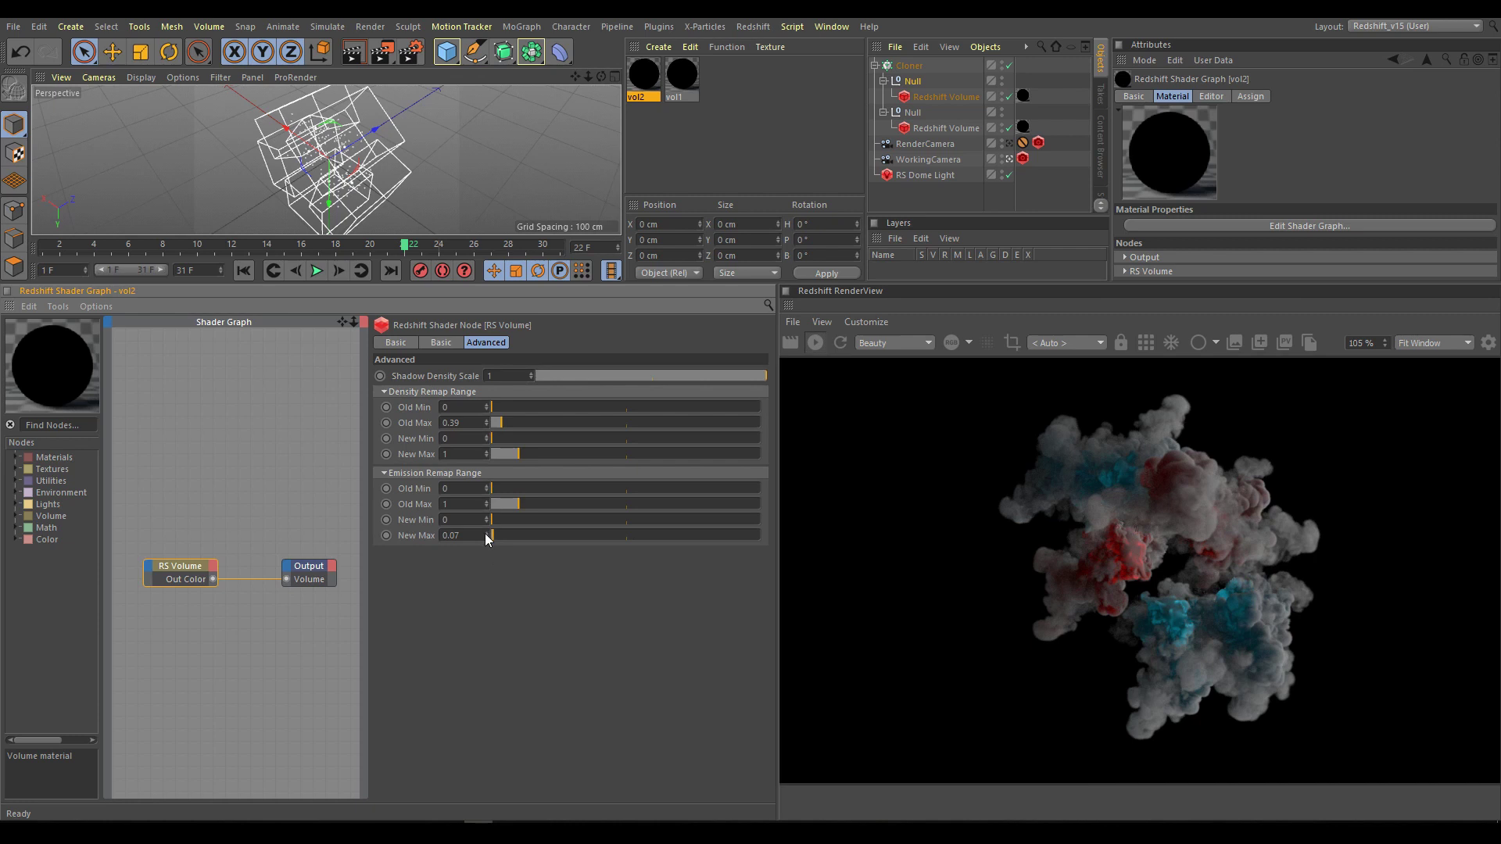
drag(486, 538, 485, 529)
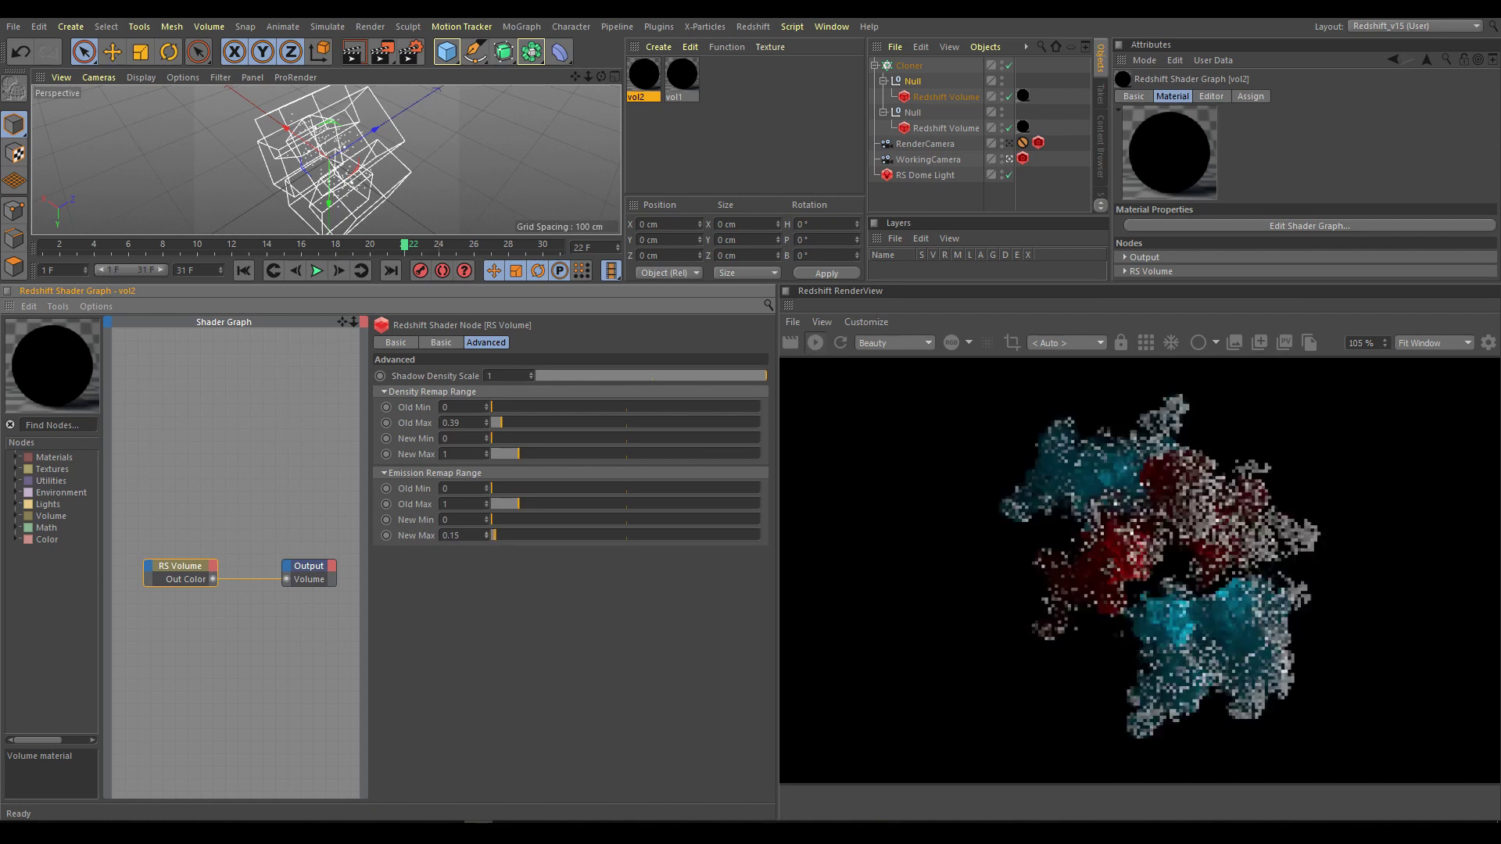
drag(485, 535, 486, 541)
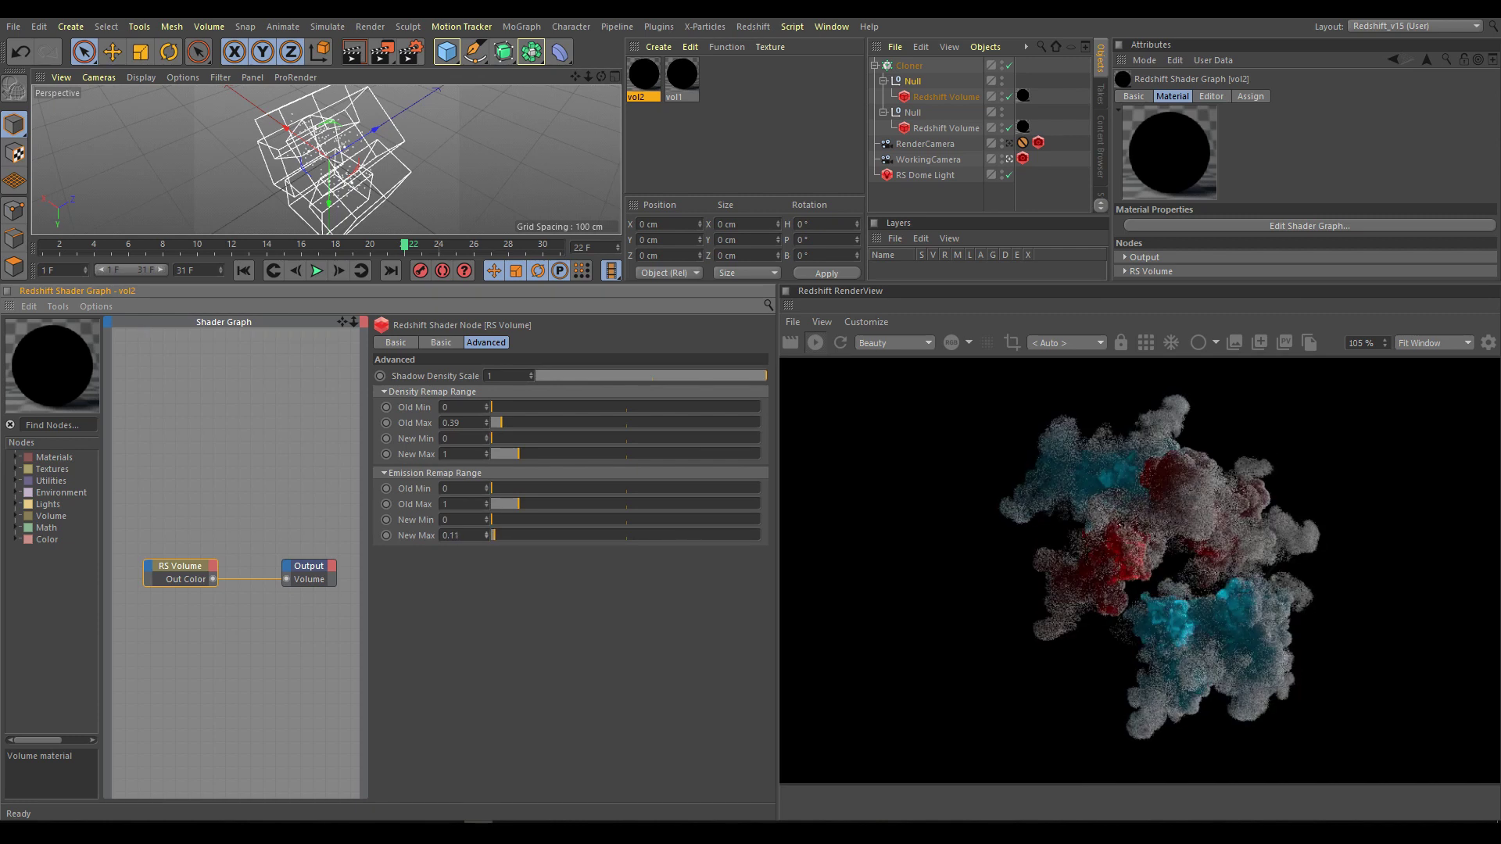
drag(505, 423, 510, 422)
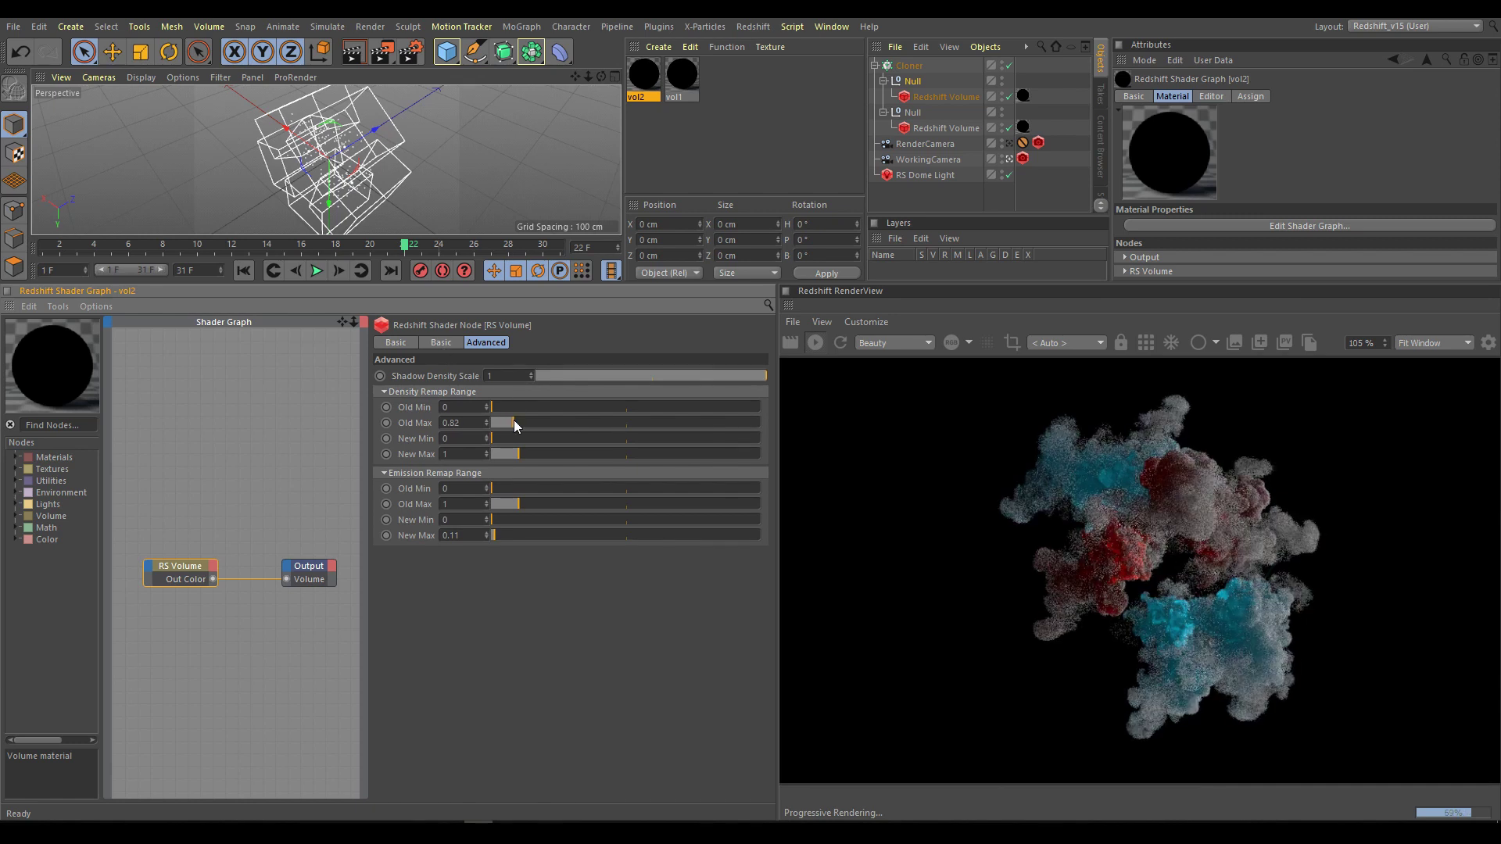
click(441, 342)
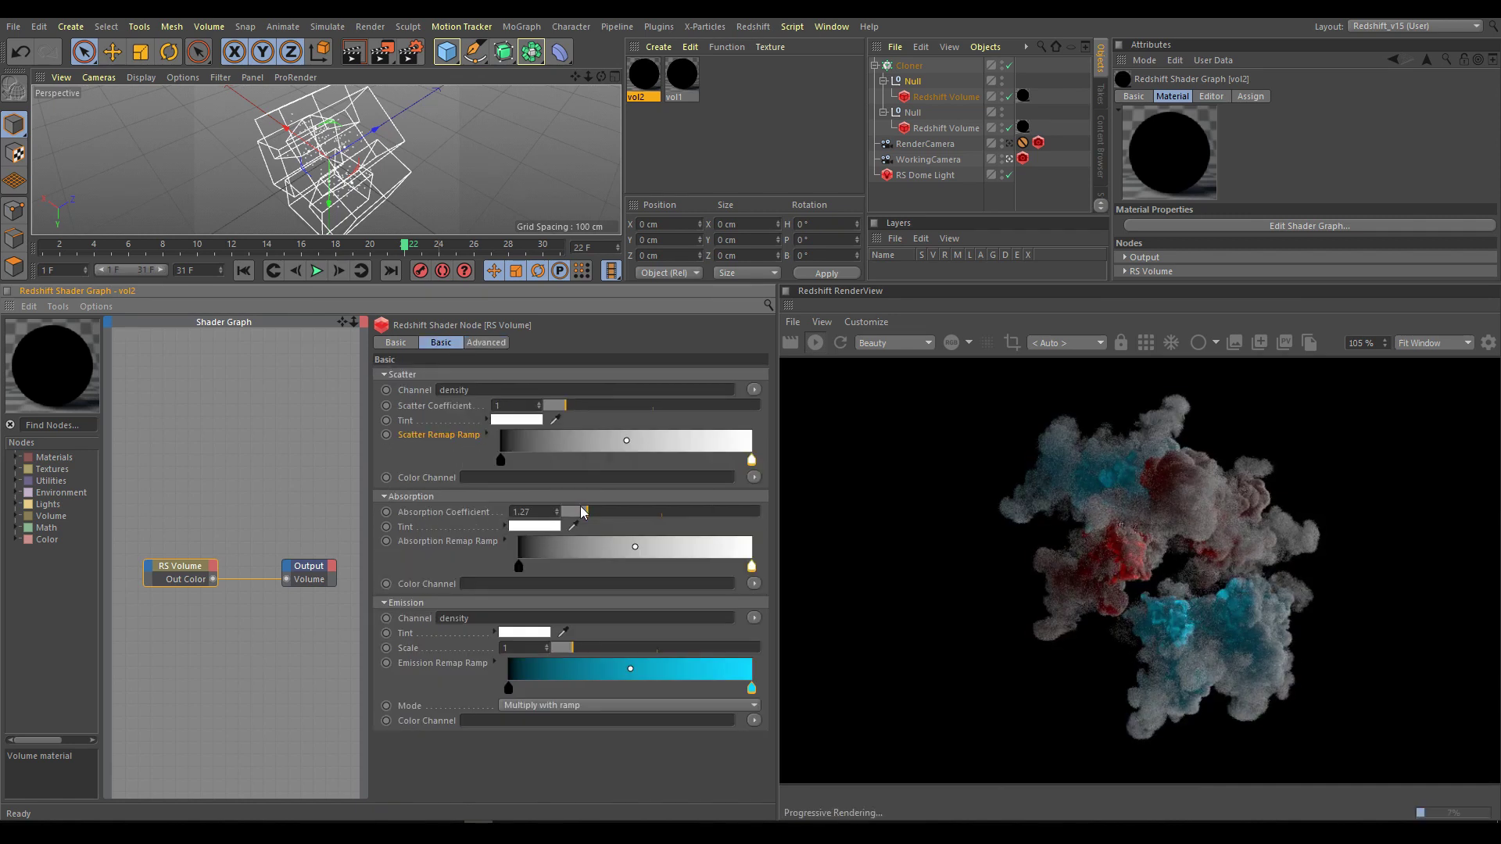
Set vol2's absorption to 1.93, scatter to 2.1, and tint the scatter ramp end pale peach-white.
drag(575, 510, 599, 513)
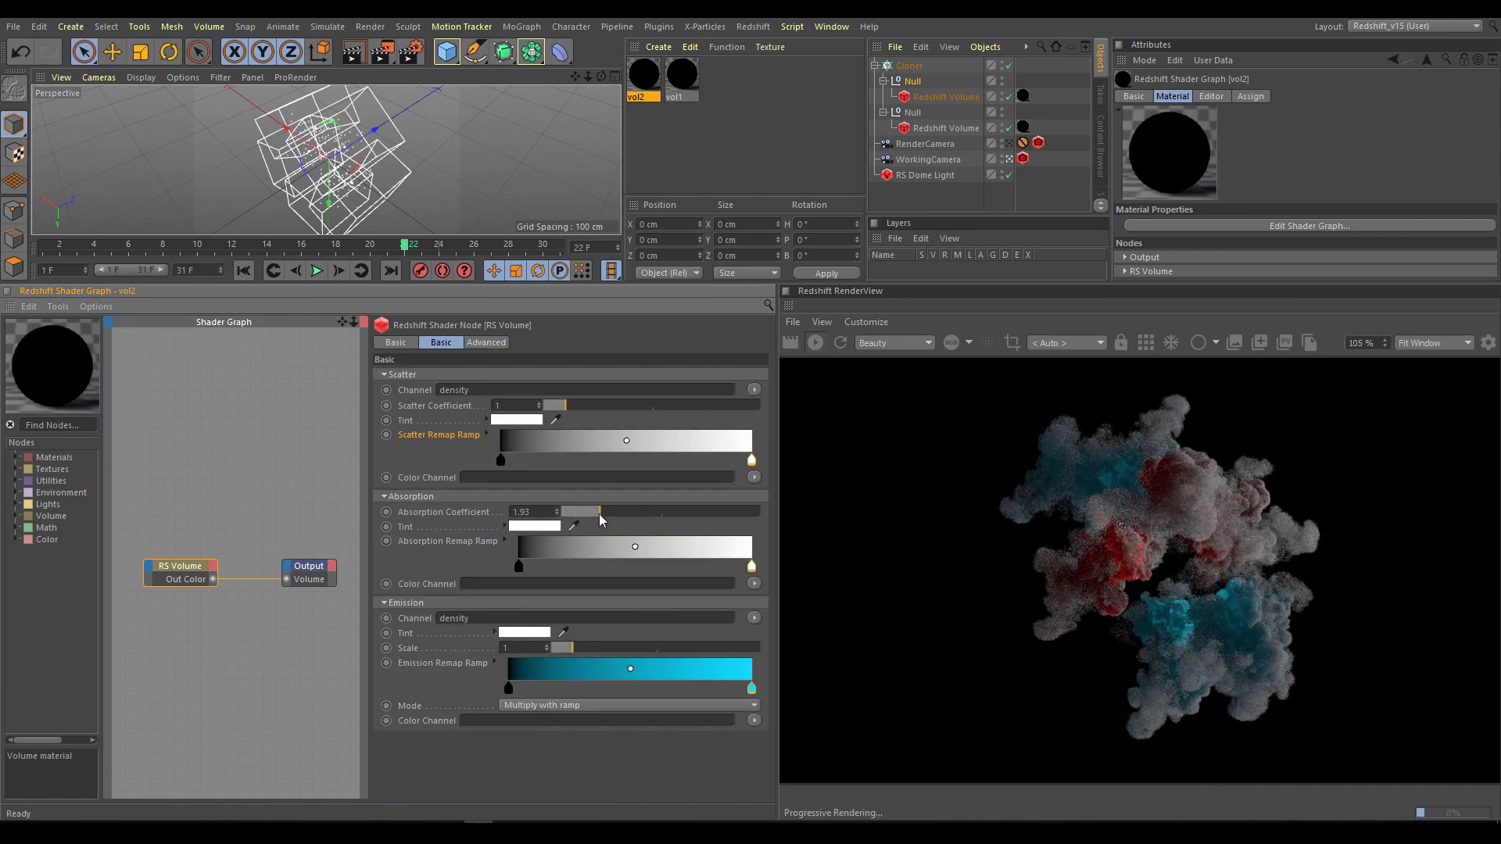
drag(575, 646, 588, 645)
mouse_move(572, 402)
mouse_down()
mouse_move(608, 405)
mouse_move(593, 405)
mouse_up()
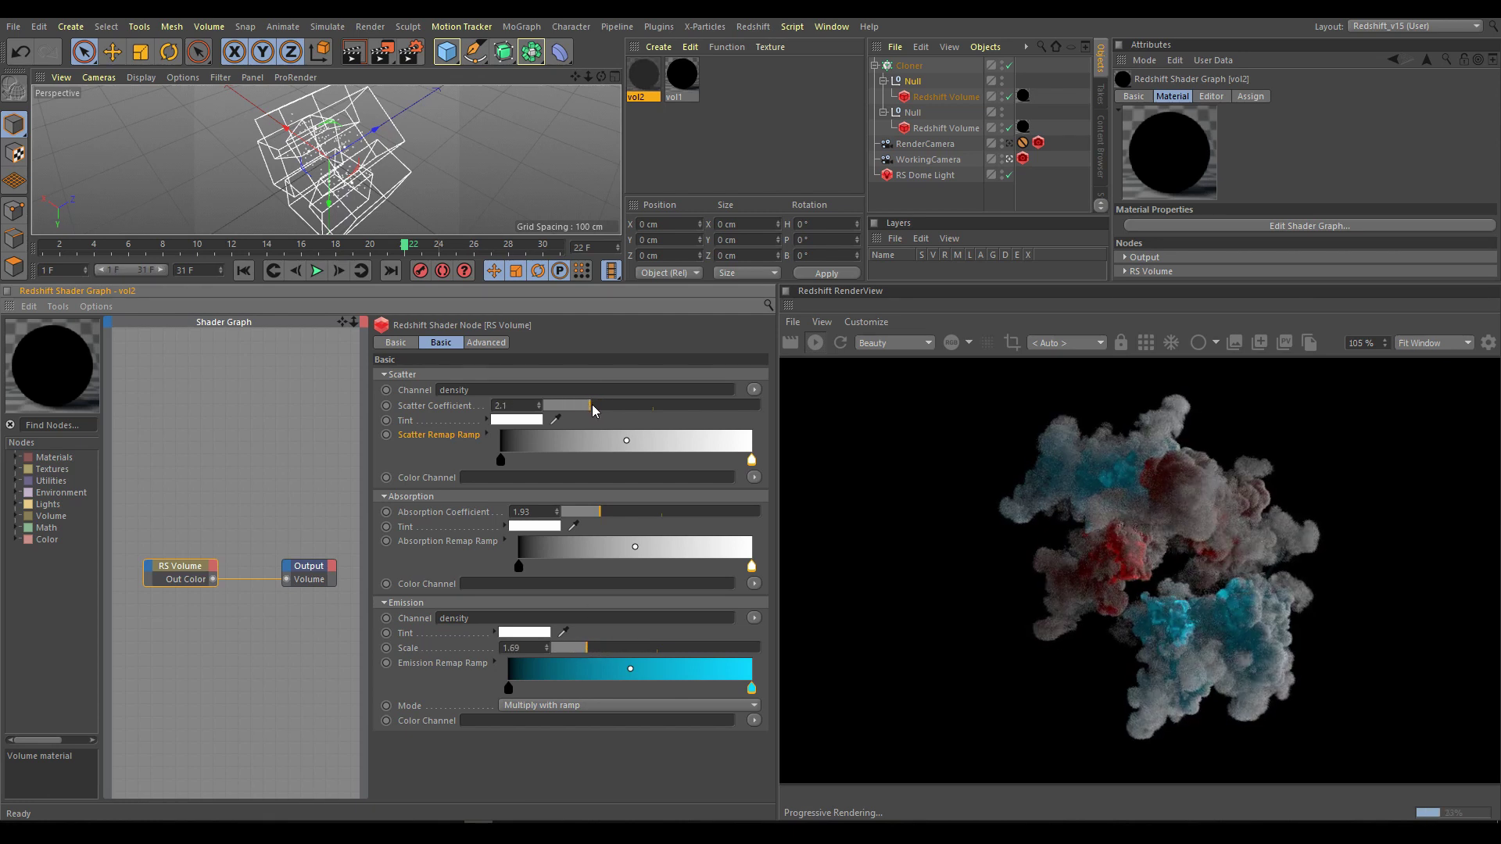
click(486, 435)
drag(556, 565, 747, 582)
click(565, 550)
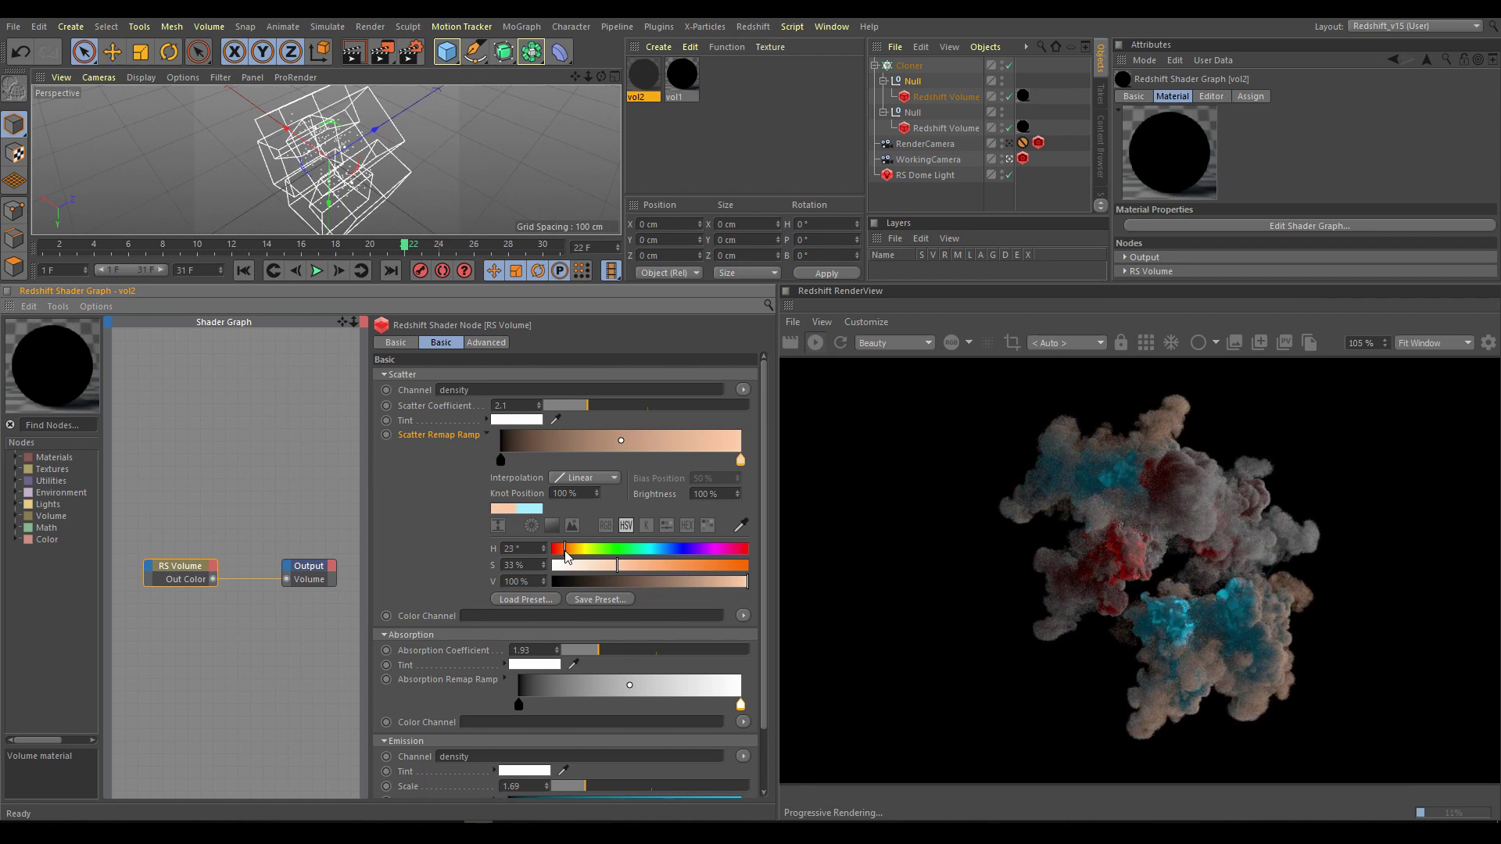
click(568, 564)
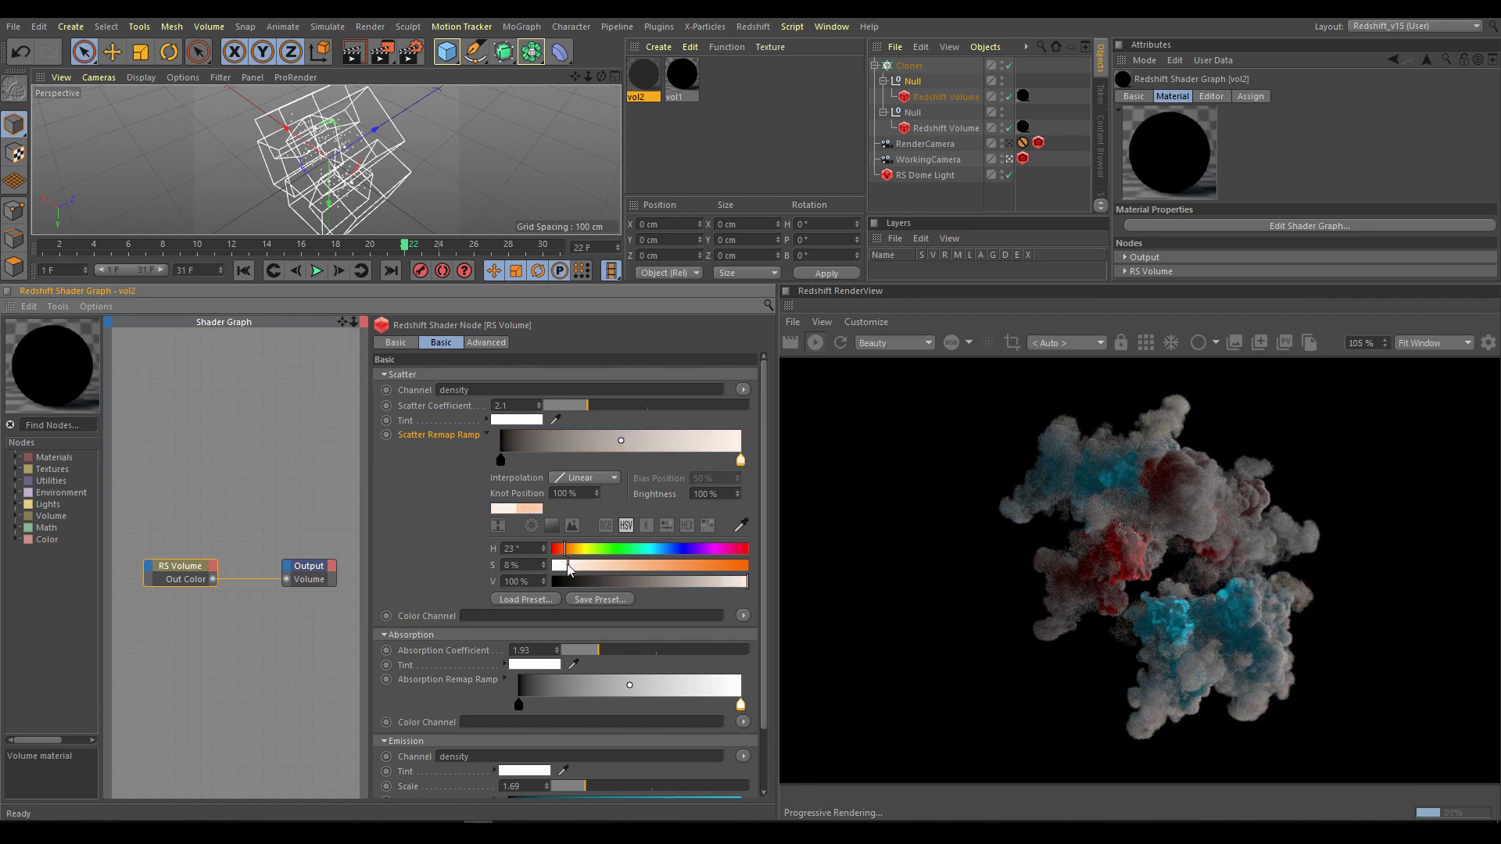
Set the Cloner to 9 clones with a 57 cm radius.
click(923, 66)
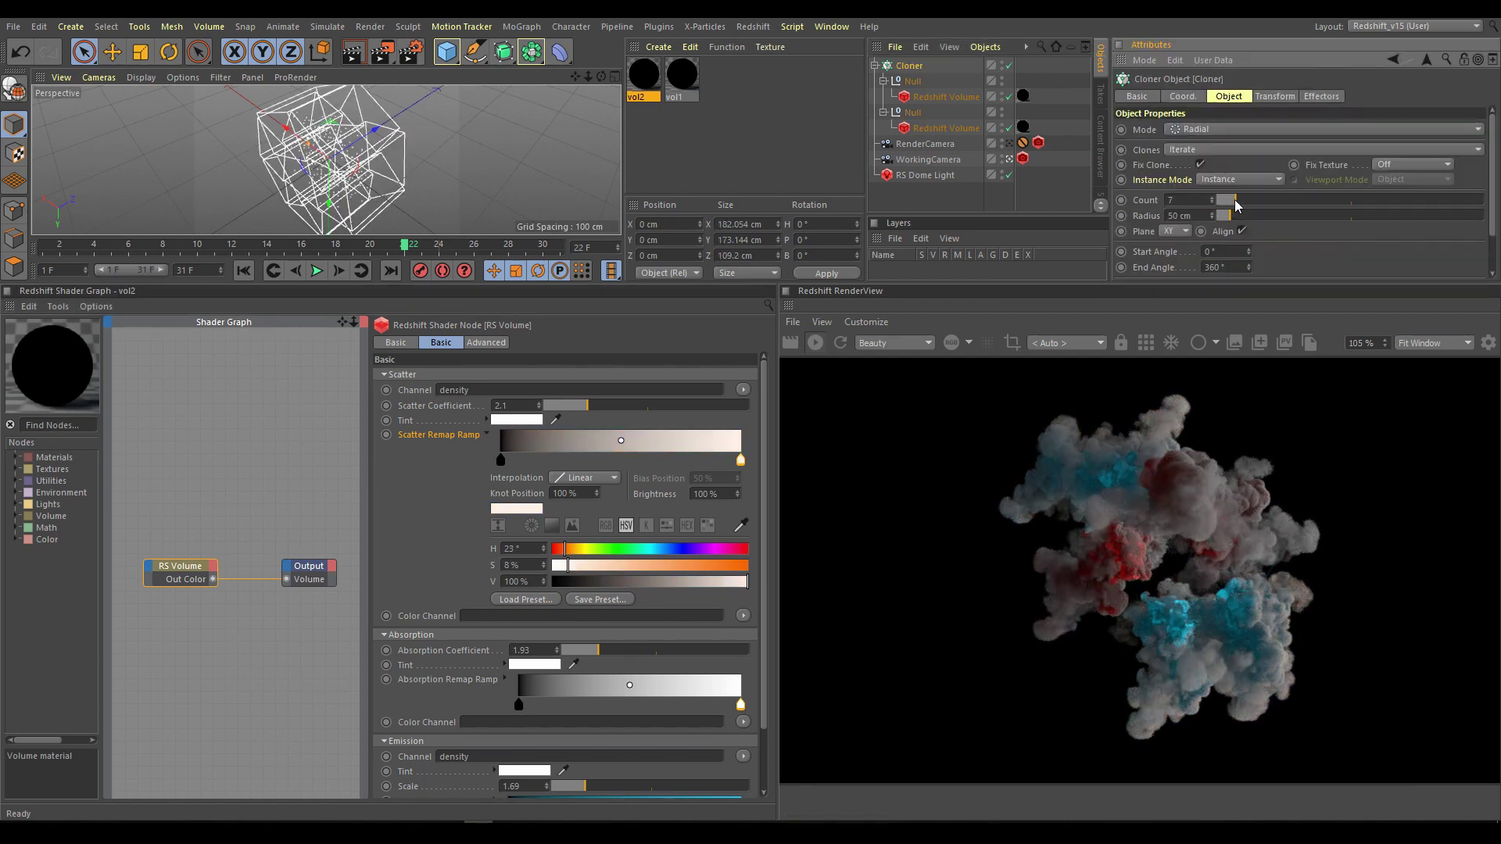
drag(1235, 205, 1242, 205)
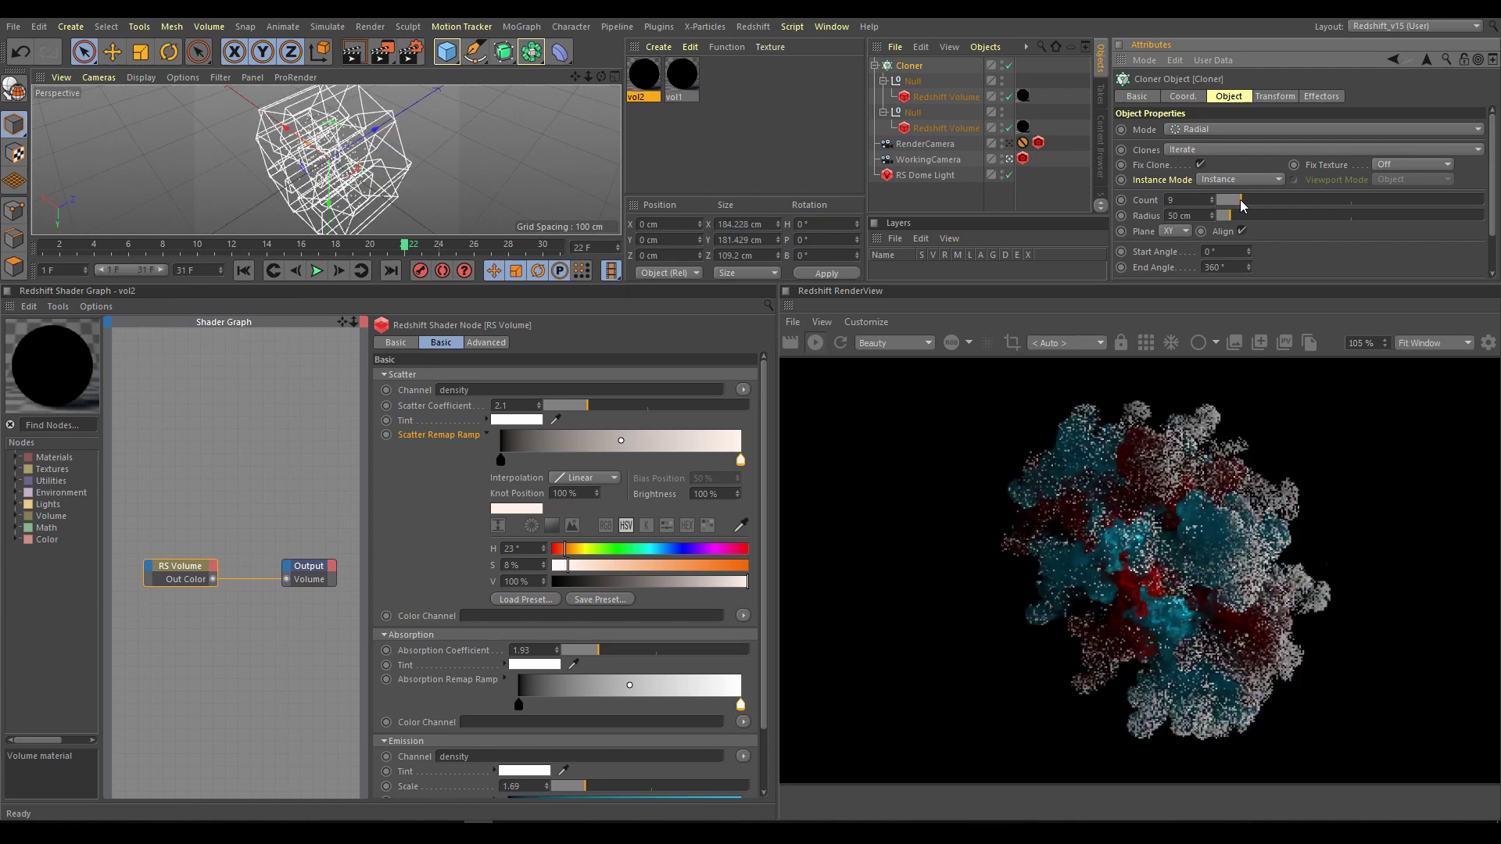
click(1233, 215)
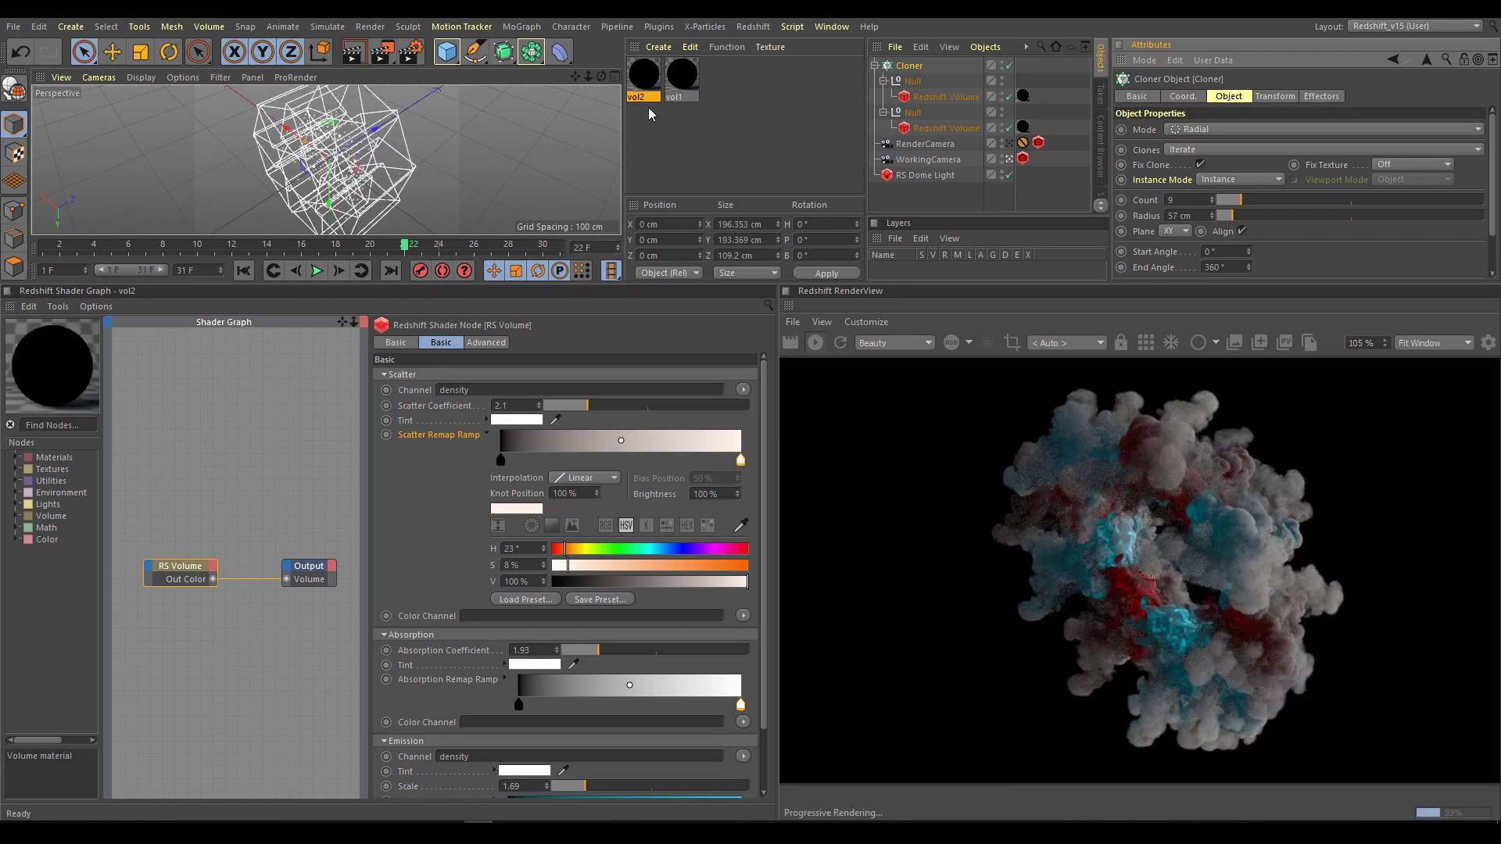
Add a Random effector to the cloner and widen its random position to 72/48/55 cm.
click(522, 27)
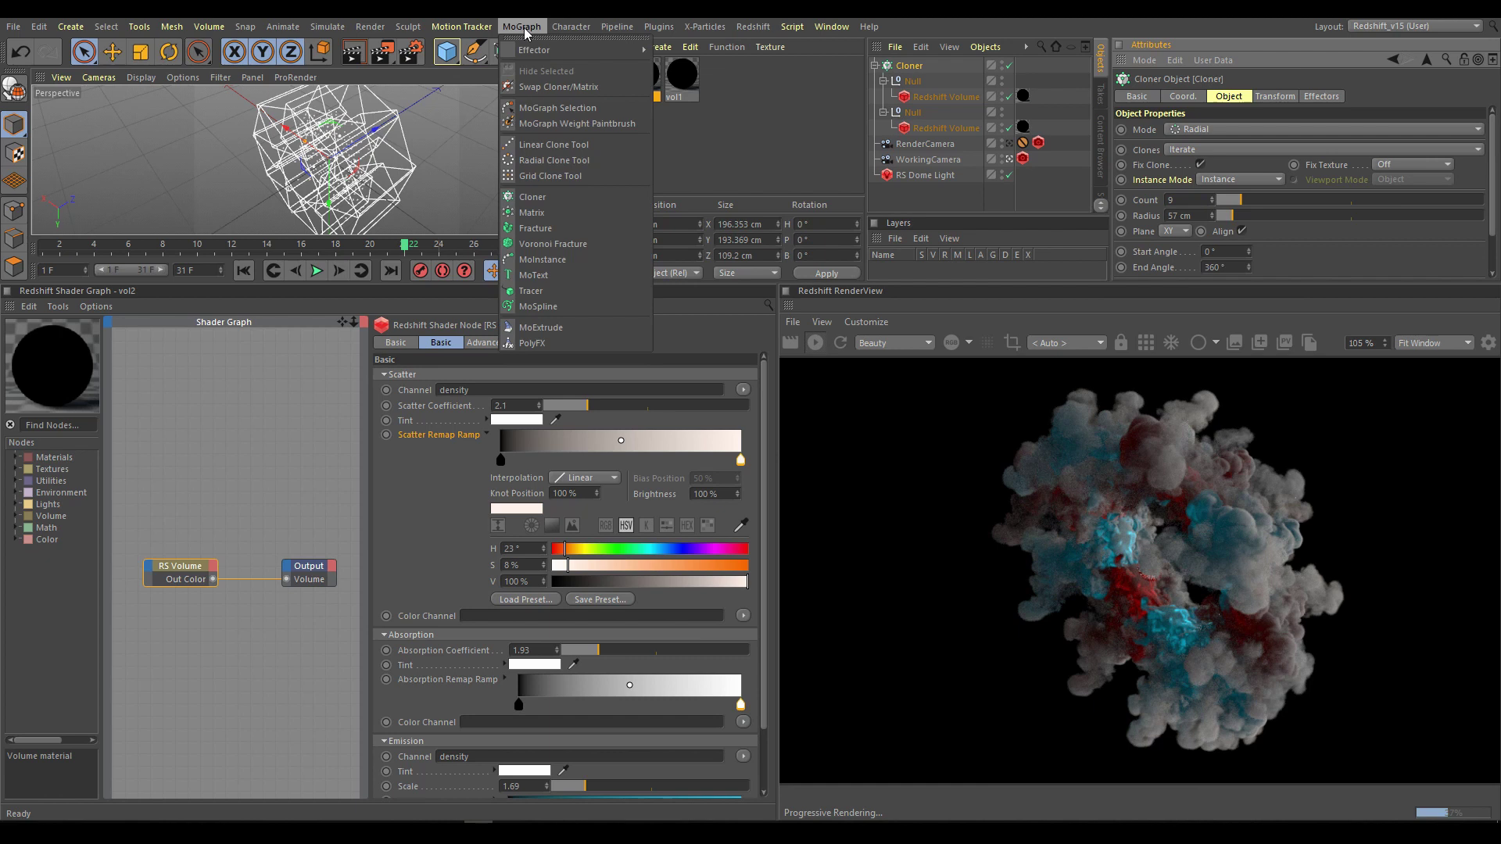
mouse_move(543, 51)
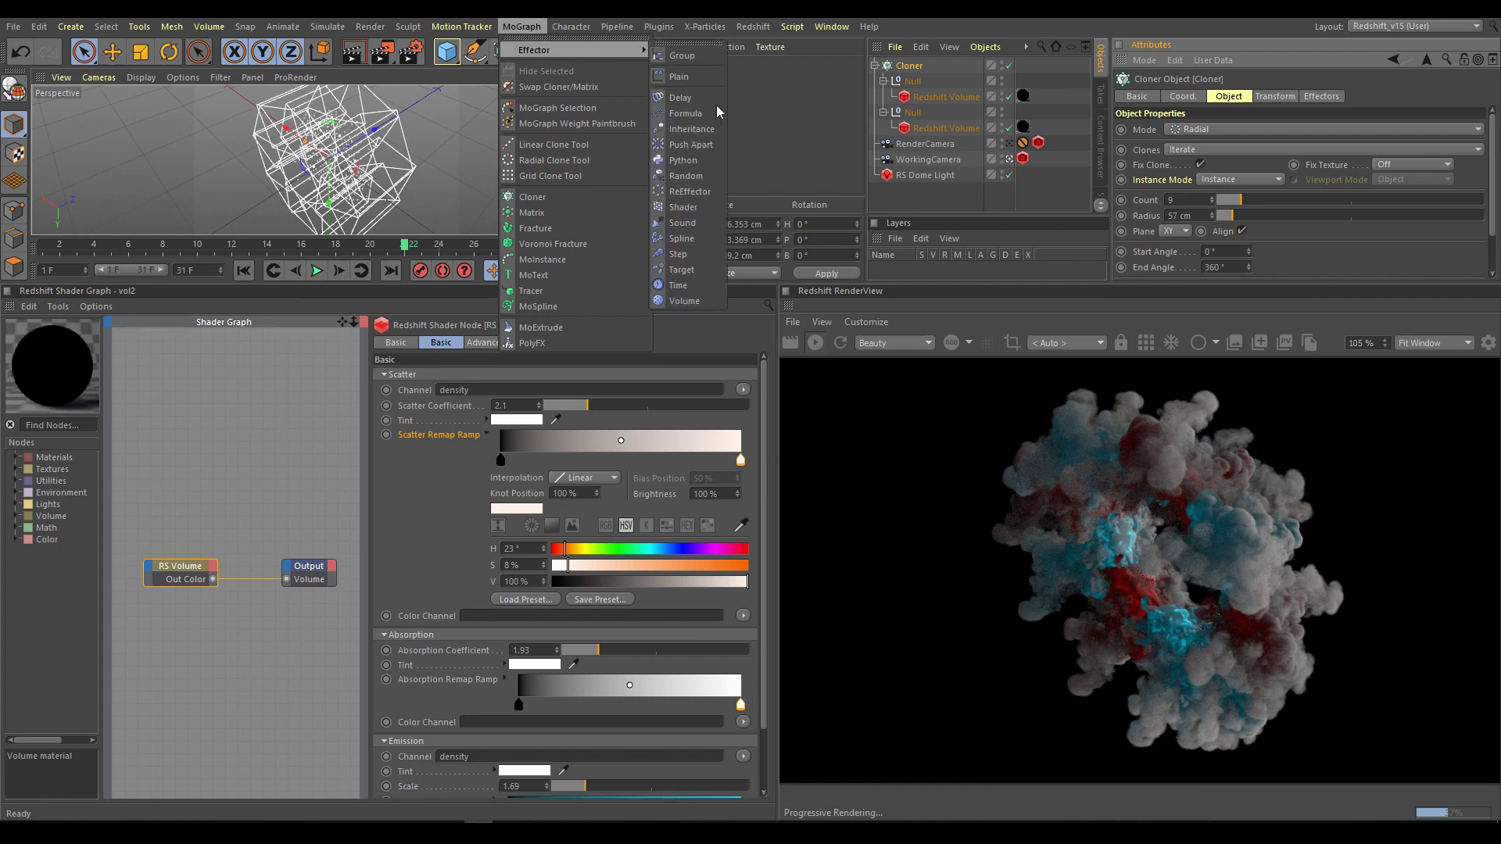
click(686, 176)
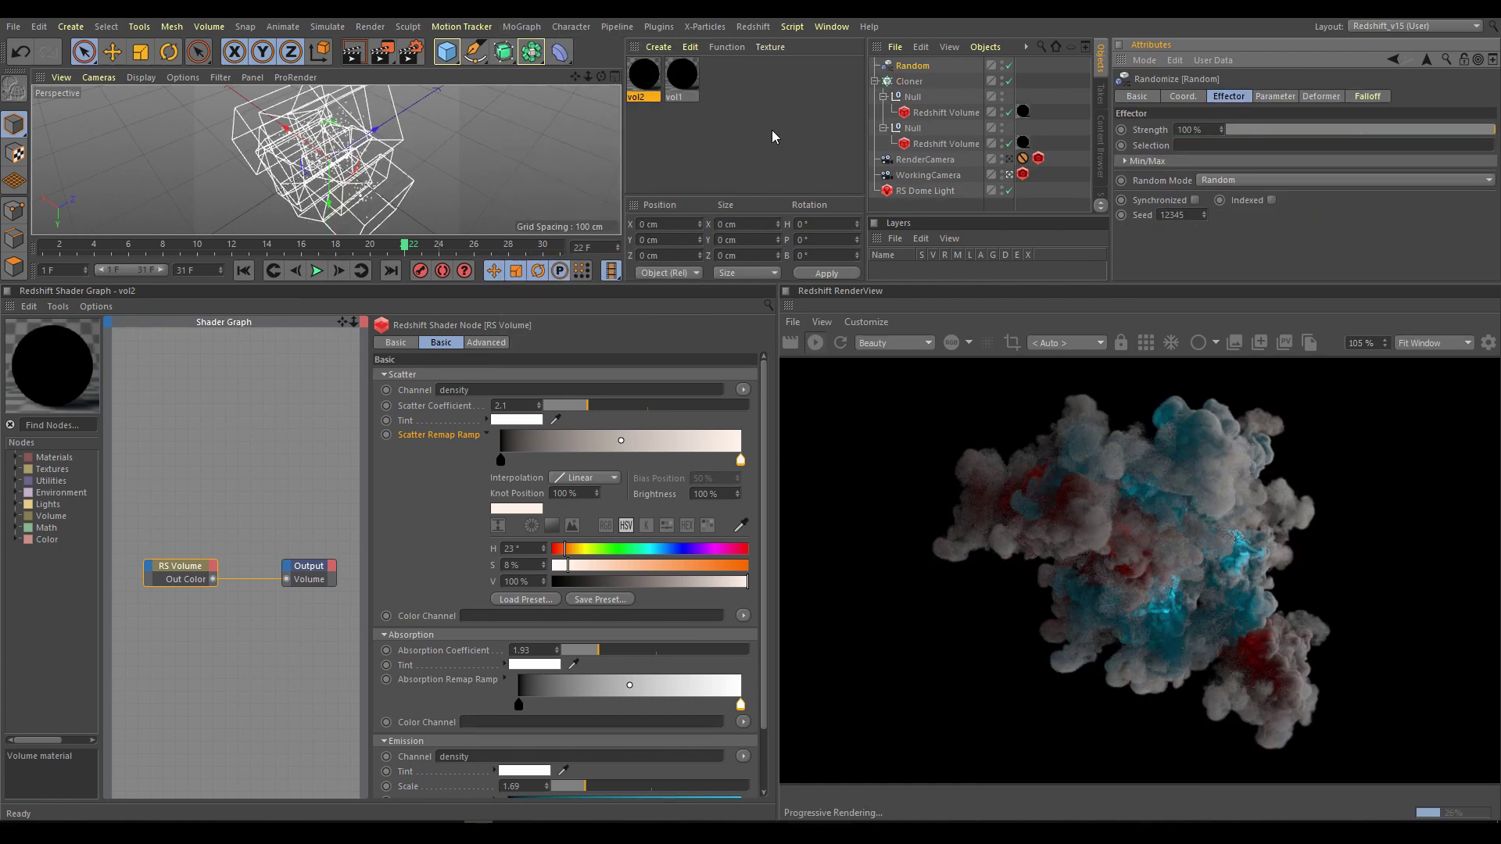
click(1277, 95)
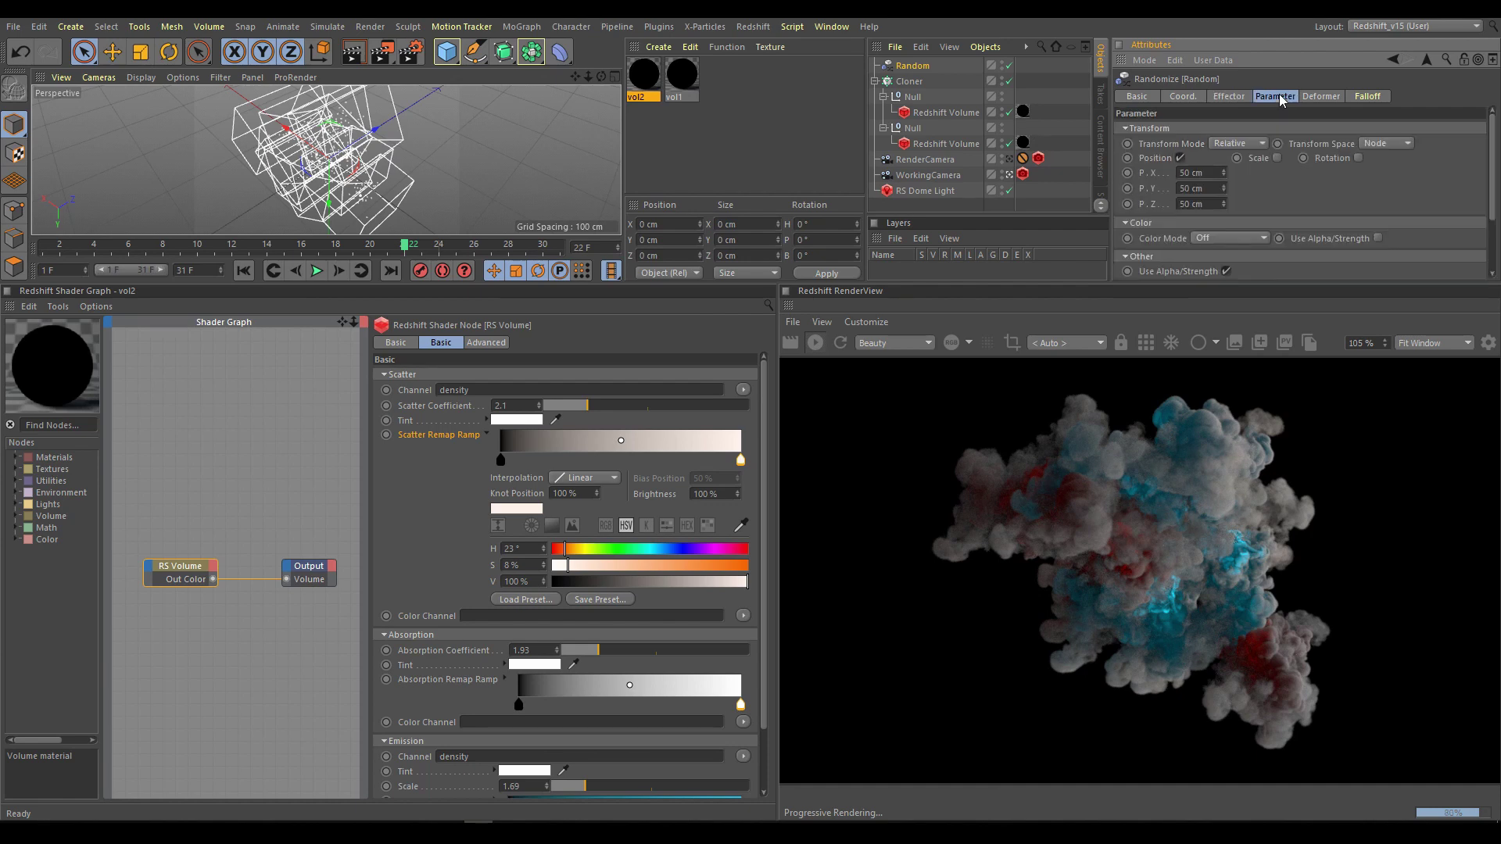
mouse_move(1224, 173)
mouse_down()
mouse_move(1224, 155)
mouse_move(1224, 196)
mouse_up()
Enable random uniform scale at 0.13 and random rotation with H 6° and B -17°.
click(1277, 158)
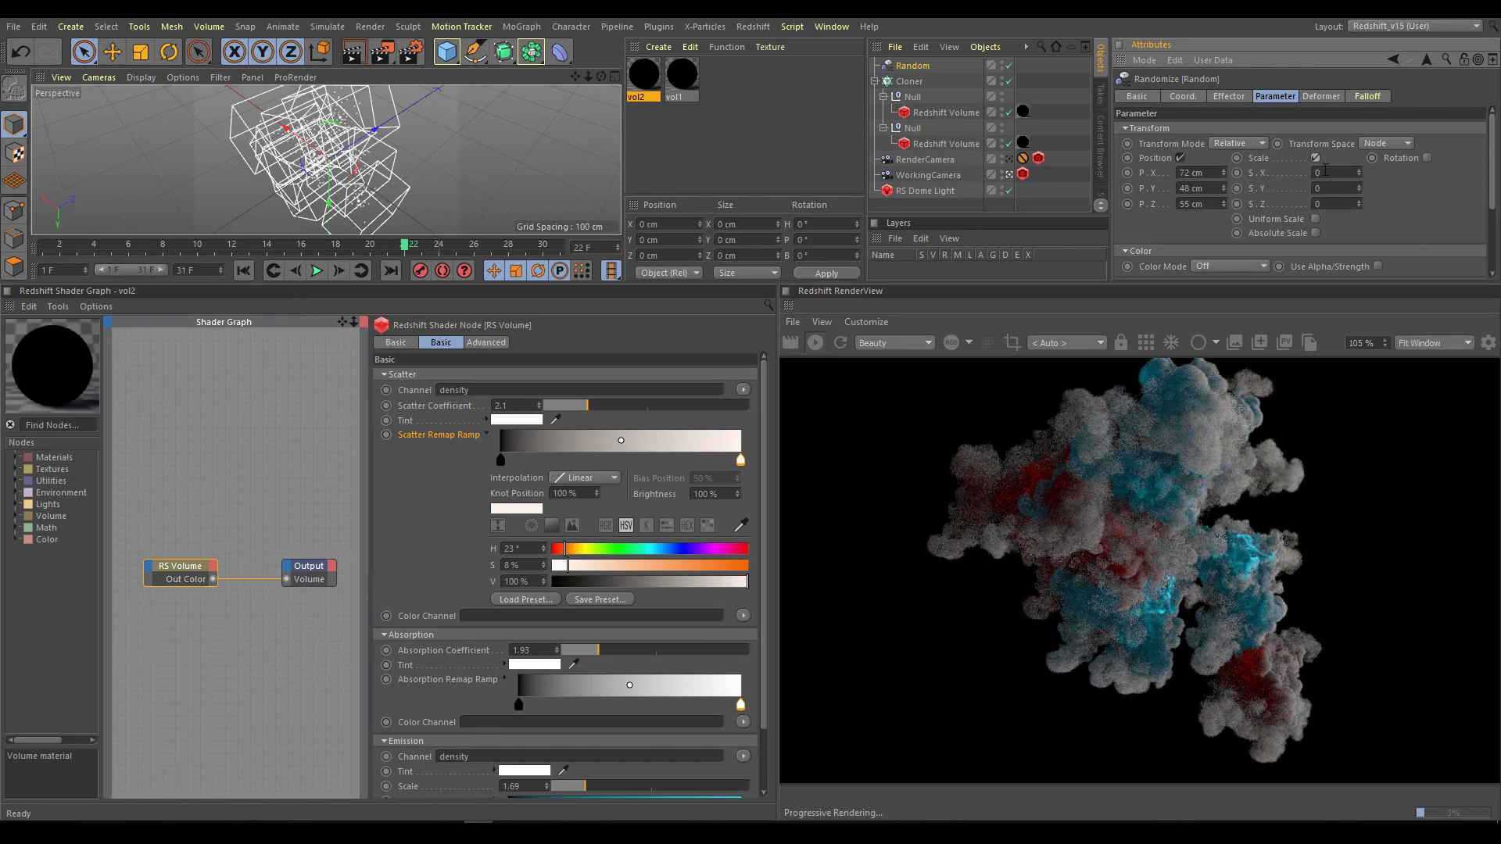
drag(1359, 173, 1357, 188)
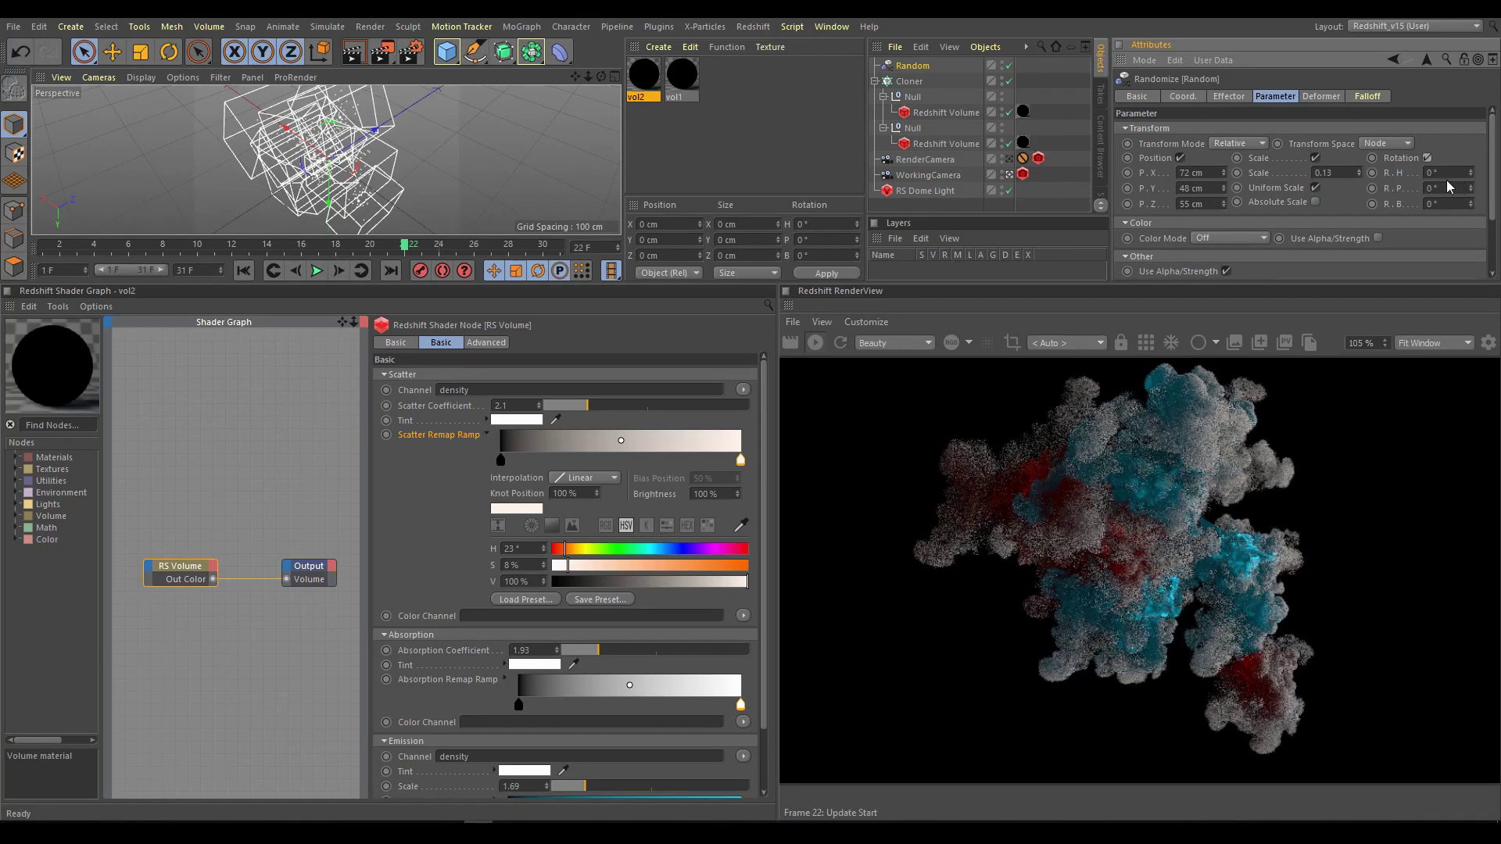
click(1426, 158)
drag(1470, 173, 1470, 212)
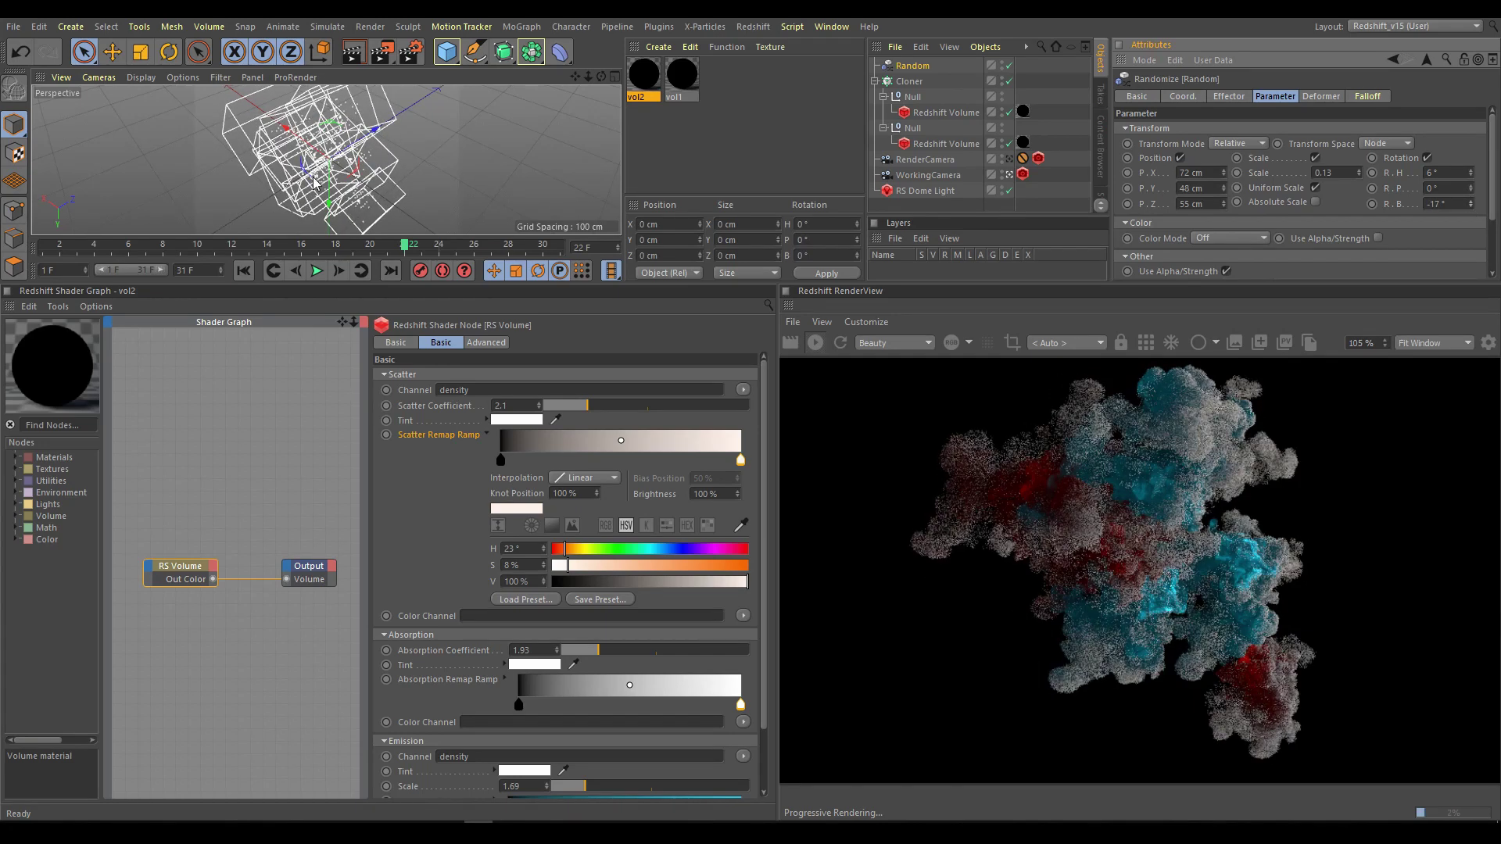
Zoom and orbit the Perspective view around the randomized smoke clones.
scroll(336, 176, up, 3)
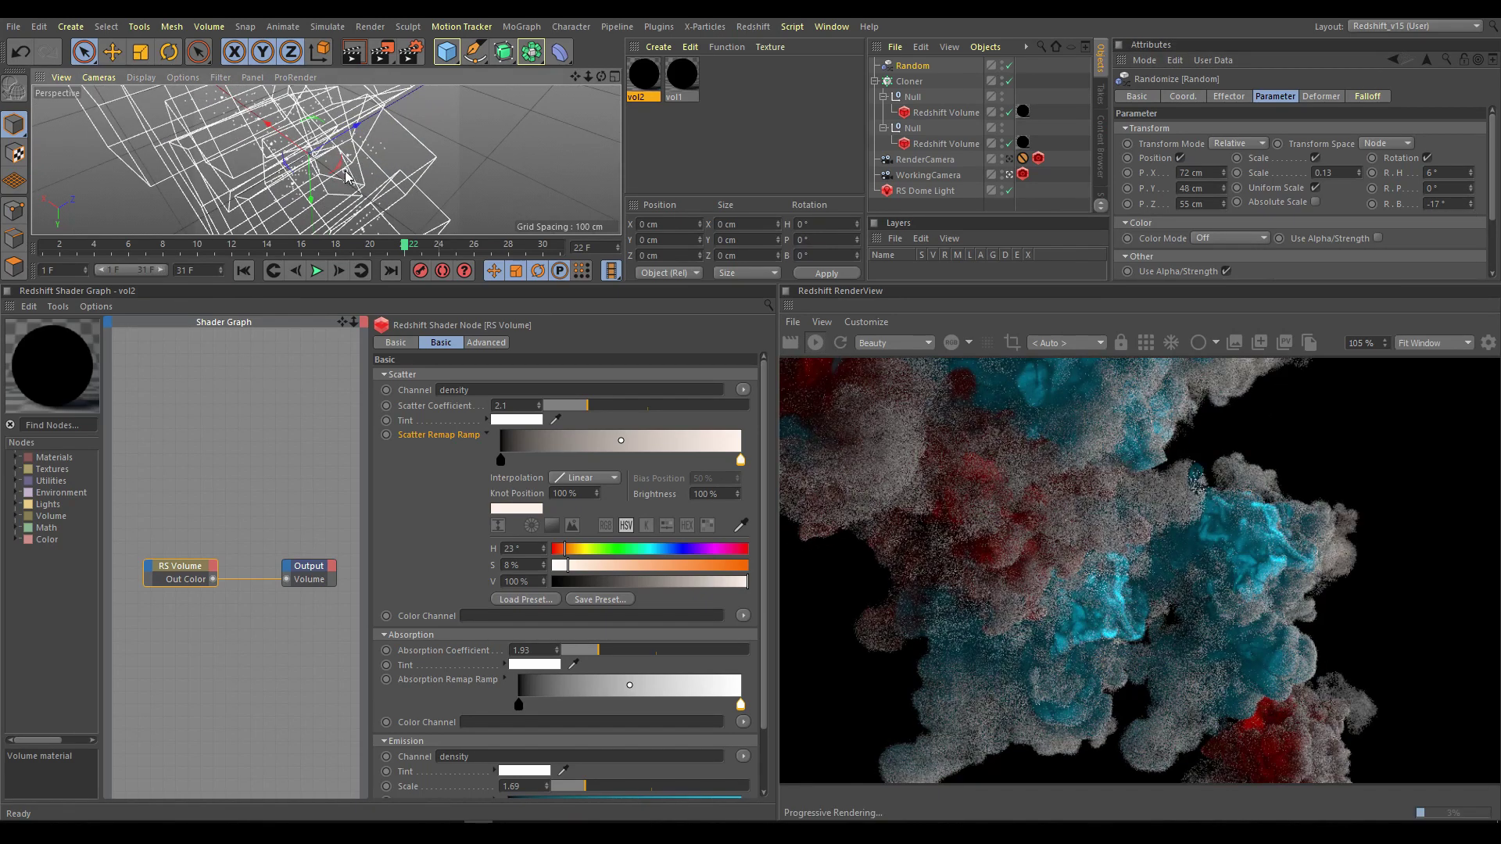
scroll(348, 177, down, 3)
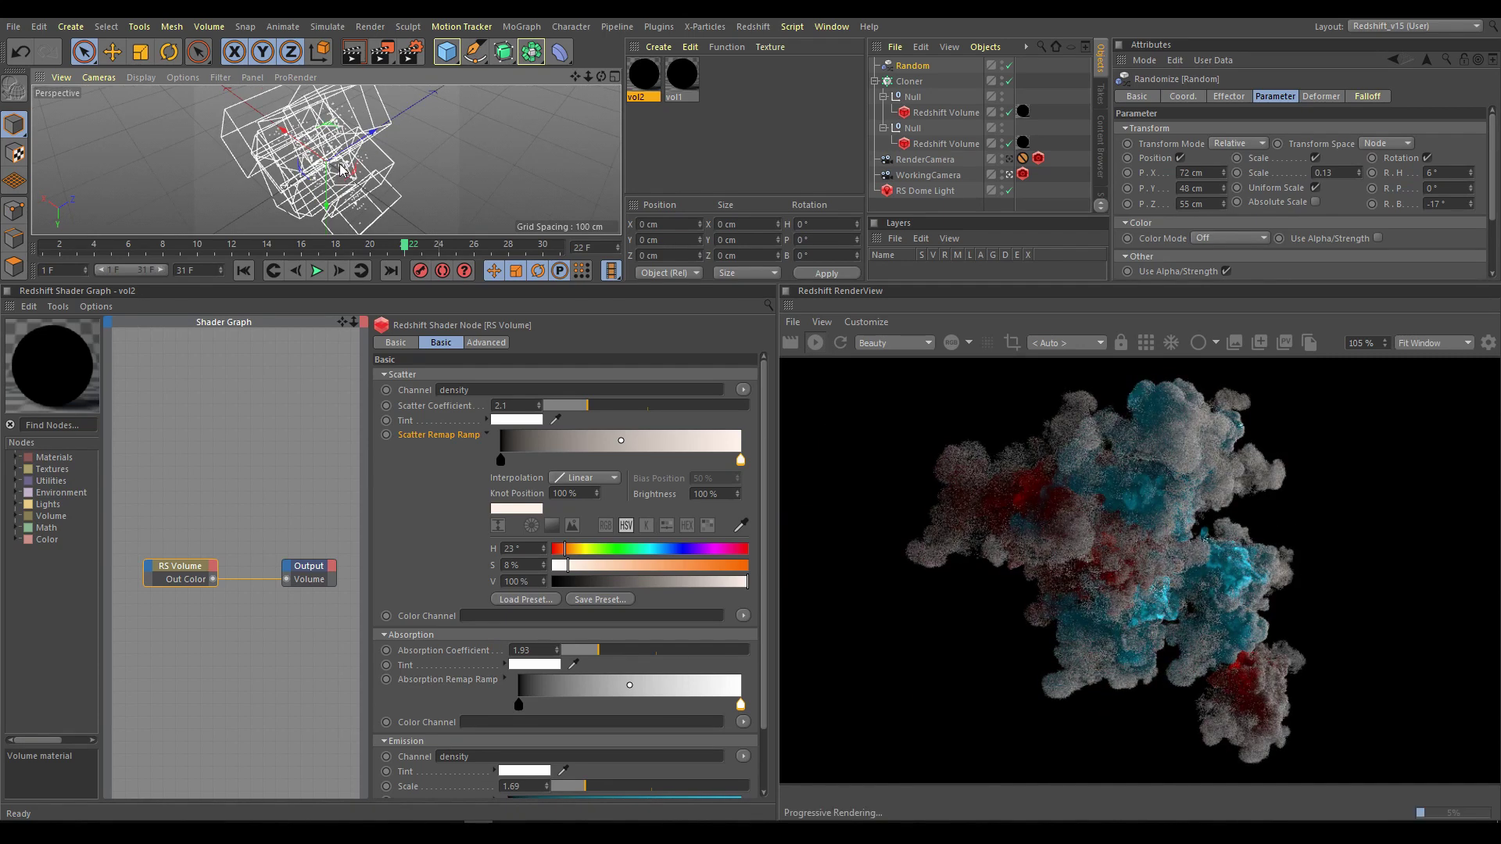
scroll(337, 215, down, 1)
scroll(334, 215, up, 2)
scroll(337, 200, down, 1)
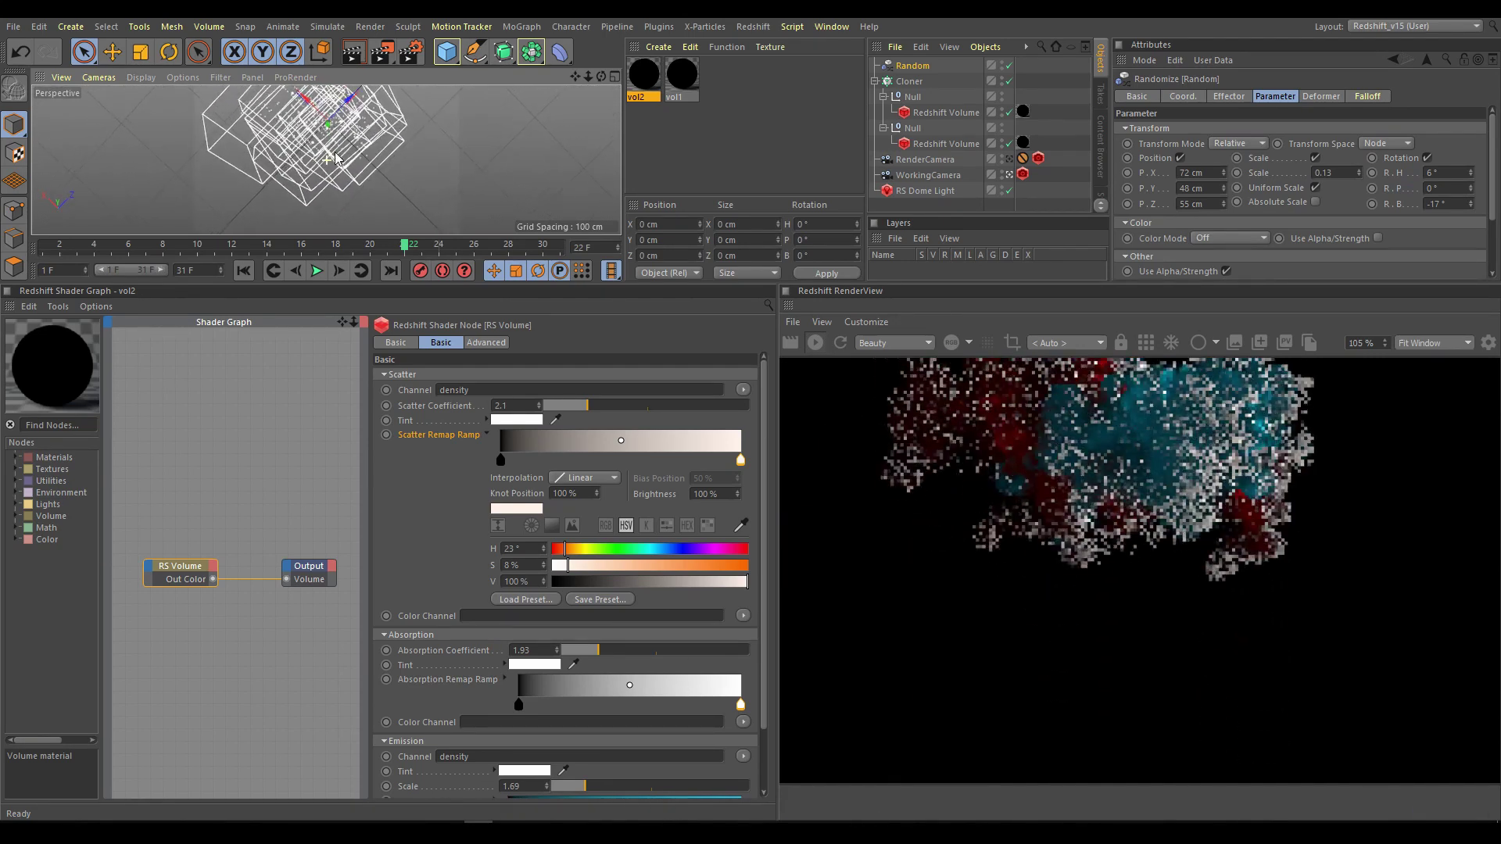
scroll(341, 192, up, 2)
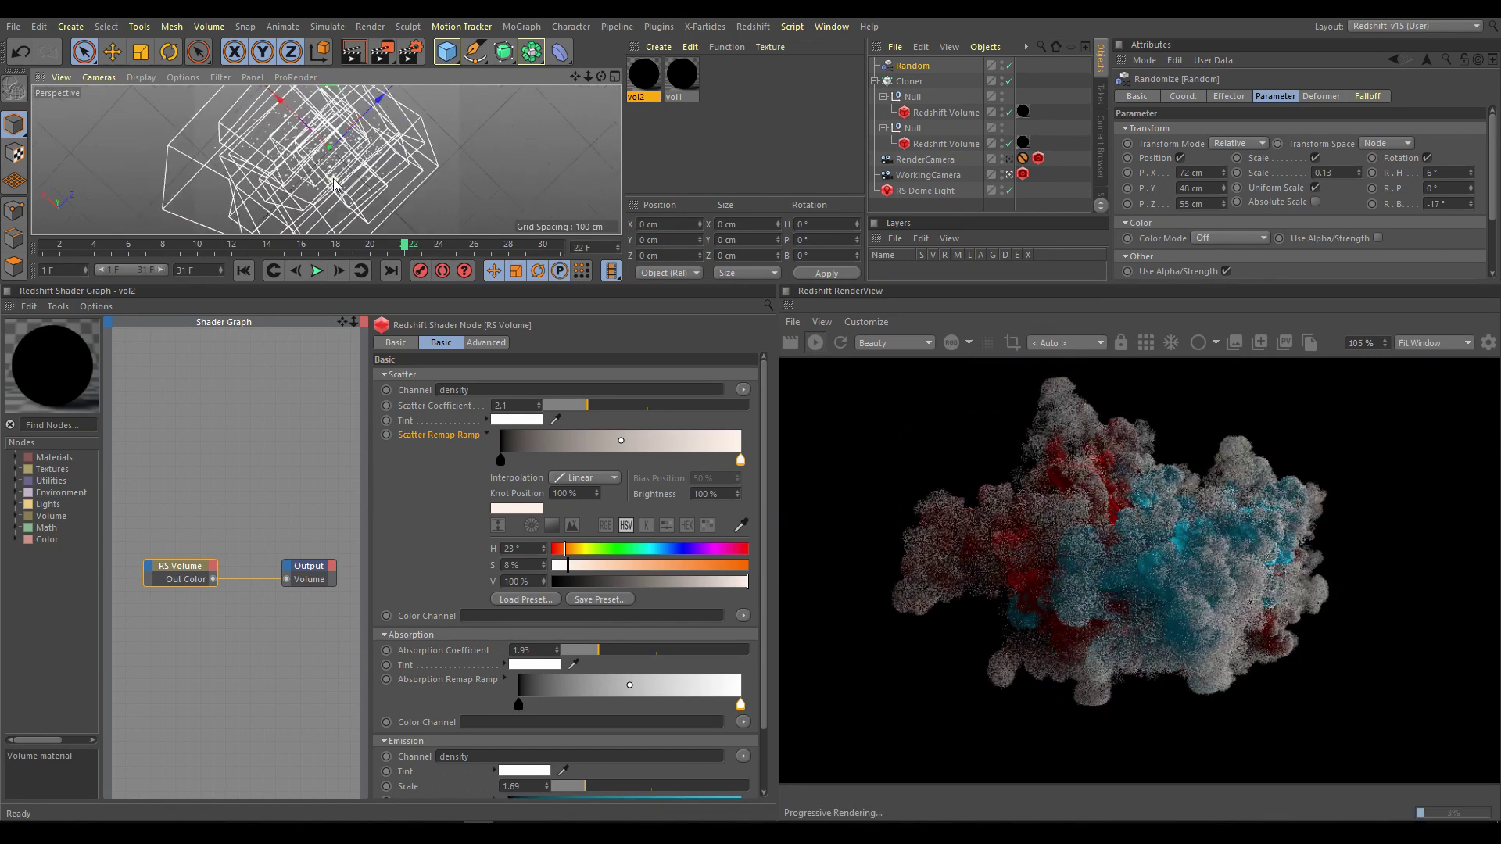
alt+drag(346, 184, 254, 196)
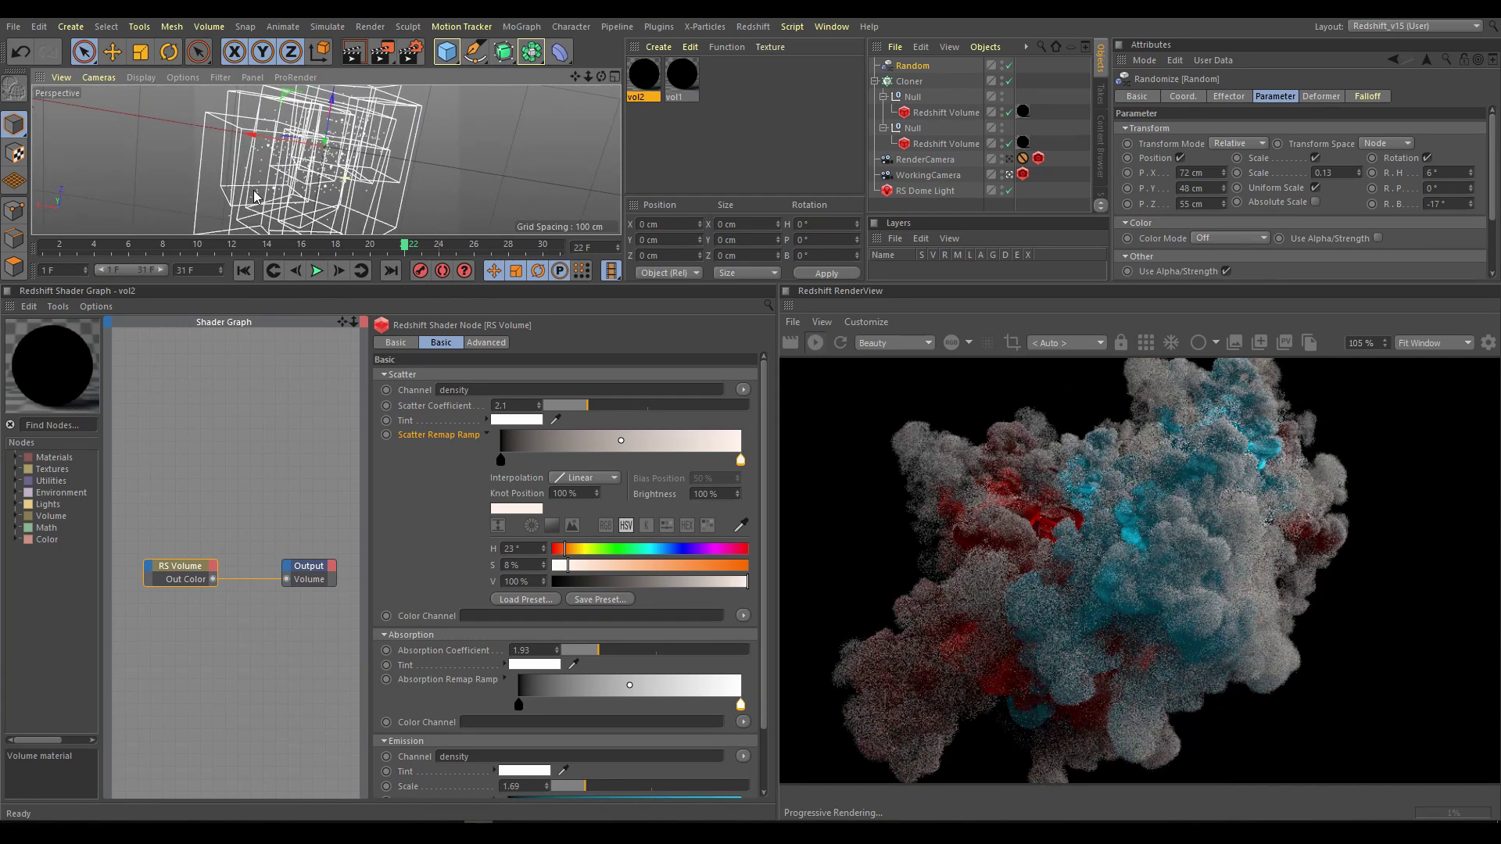
Recolour vol1's scatter ramp knots with olive and blue tones.
click(682, 74)
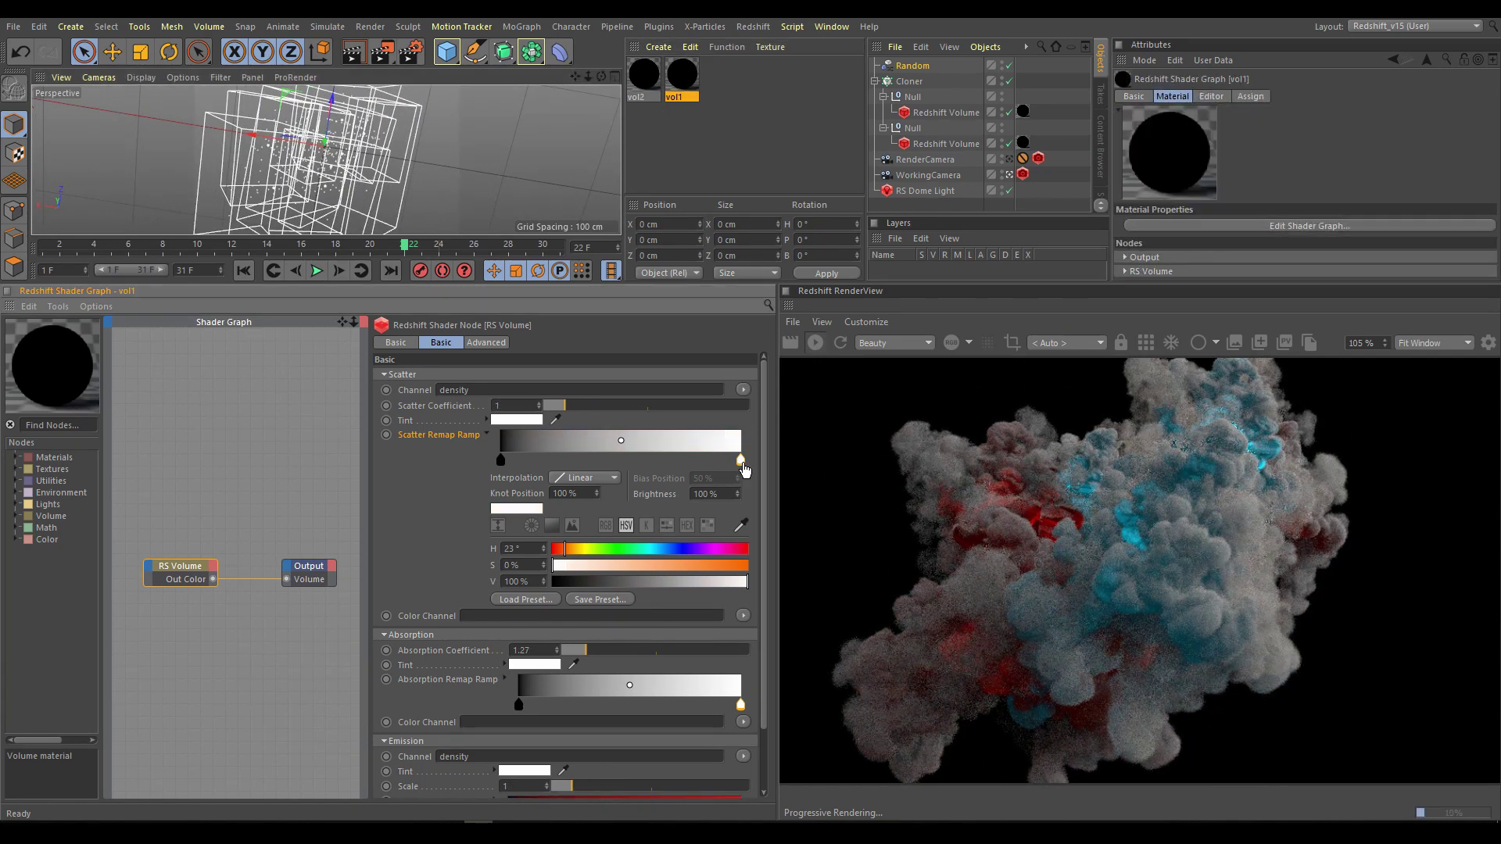
drag(598, 571, 671, 549)
click(486, 342)
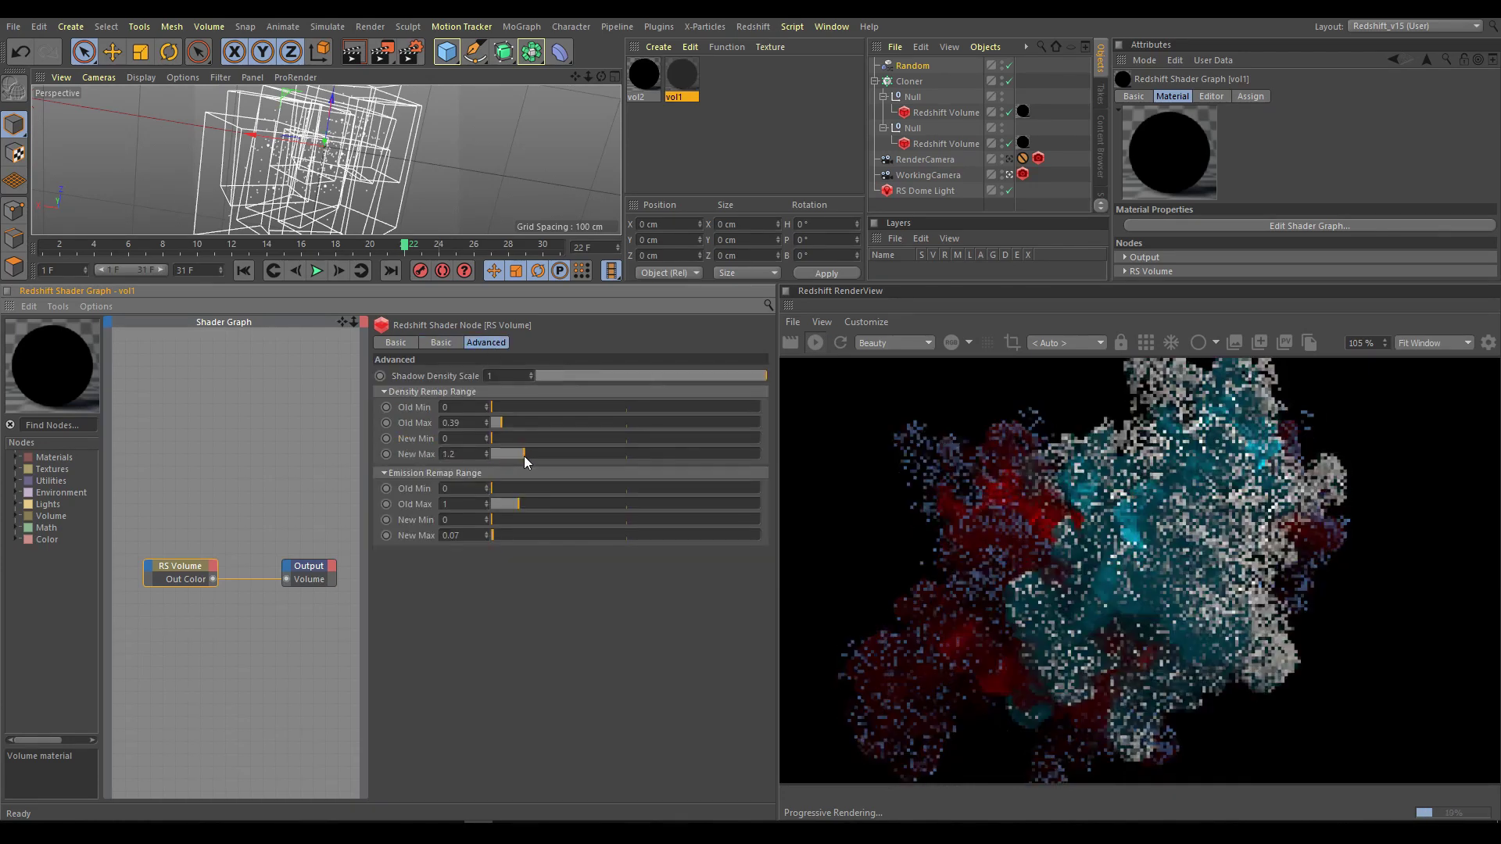
click(442, 343)
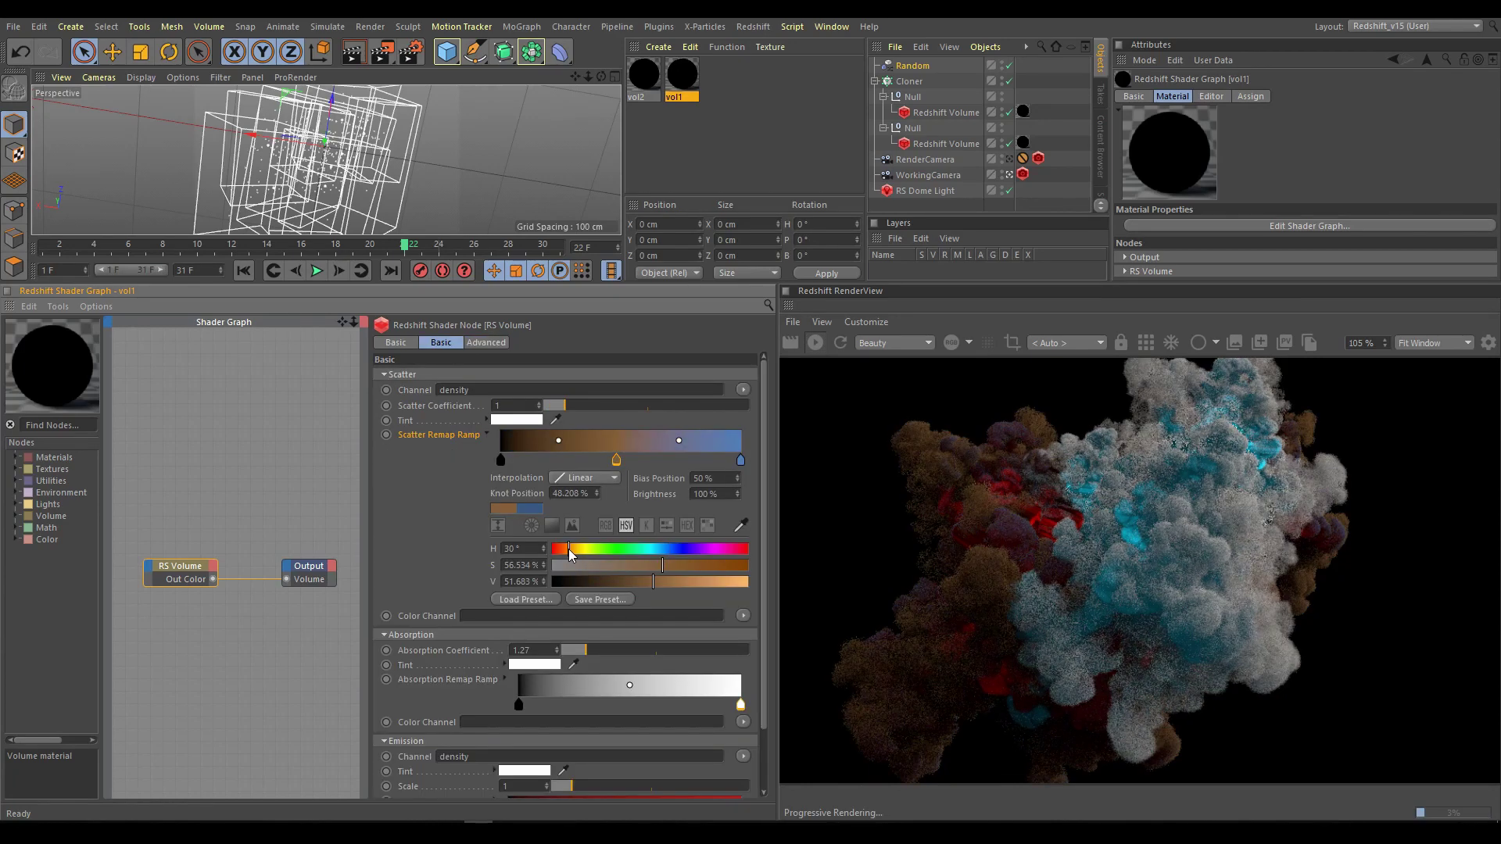
mouse_move(570, 548)
mouse_down()
mouse_move(653, 547)
mouse_move(603, 582)
mouse_move(582, 583)
mouse_move(563, 548)
mouse_up()
Recolour vol2's scatter knots blue-grey and brown, adjust scatter, and add grey absorption ramp knots.
click(643, 75)
drag(578, 649, 615, 650)
click(649, 460)
mouse_move(568, 565)
mouse_down()
mouse_move(683, 581)
mouse_move(666, 552)
mouse_move(571, 549)
mouse_up()
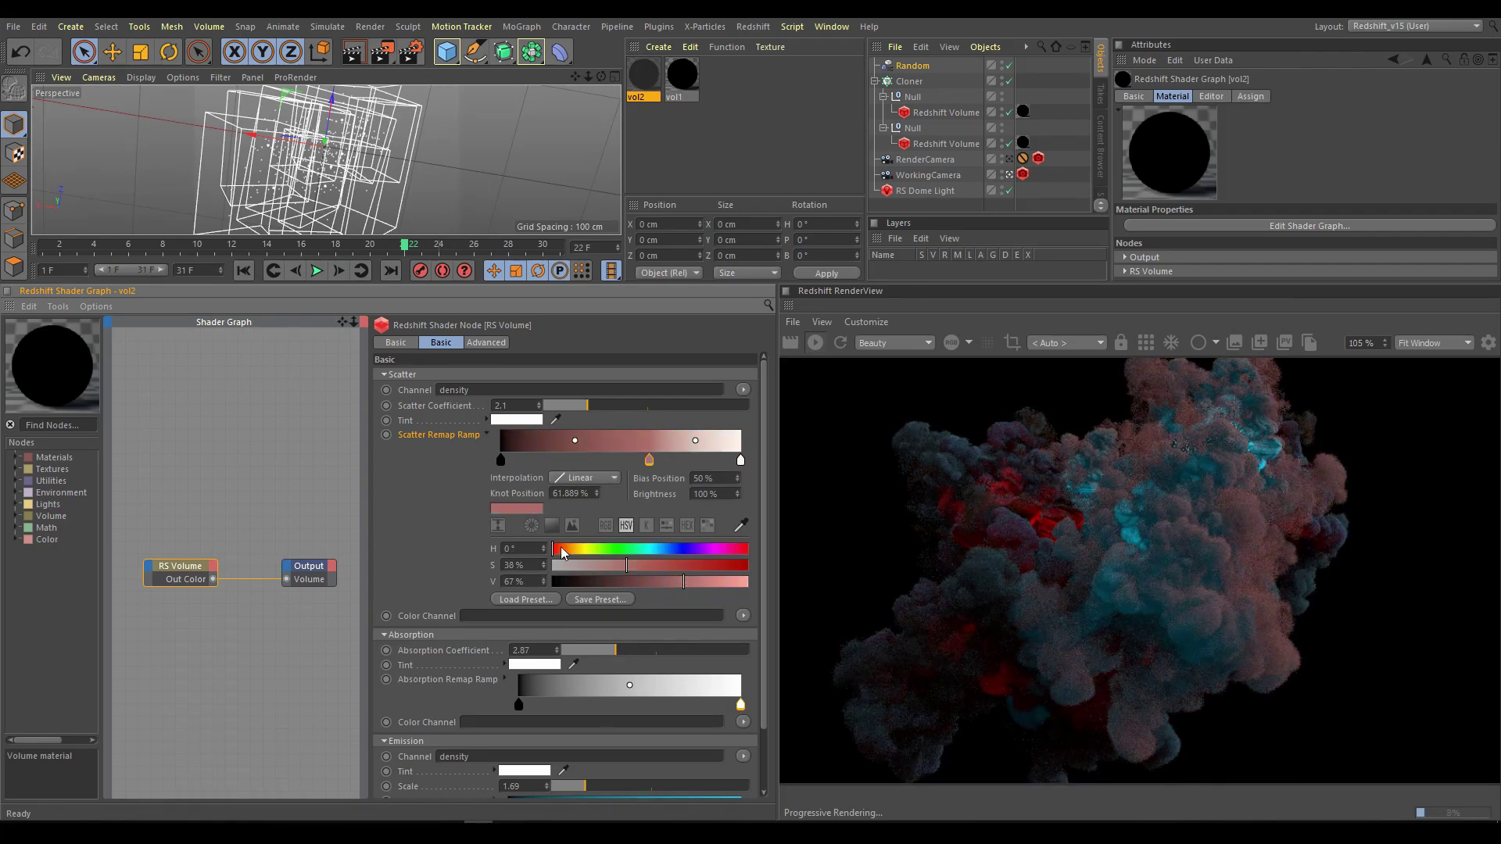
drag(683, 582, 649, 581)
drag(587, 405, 578, 408)
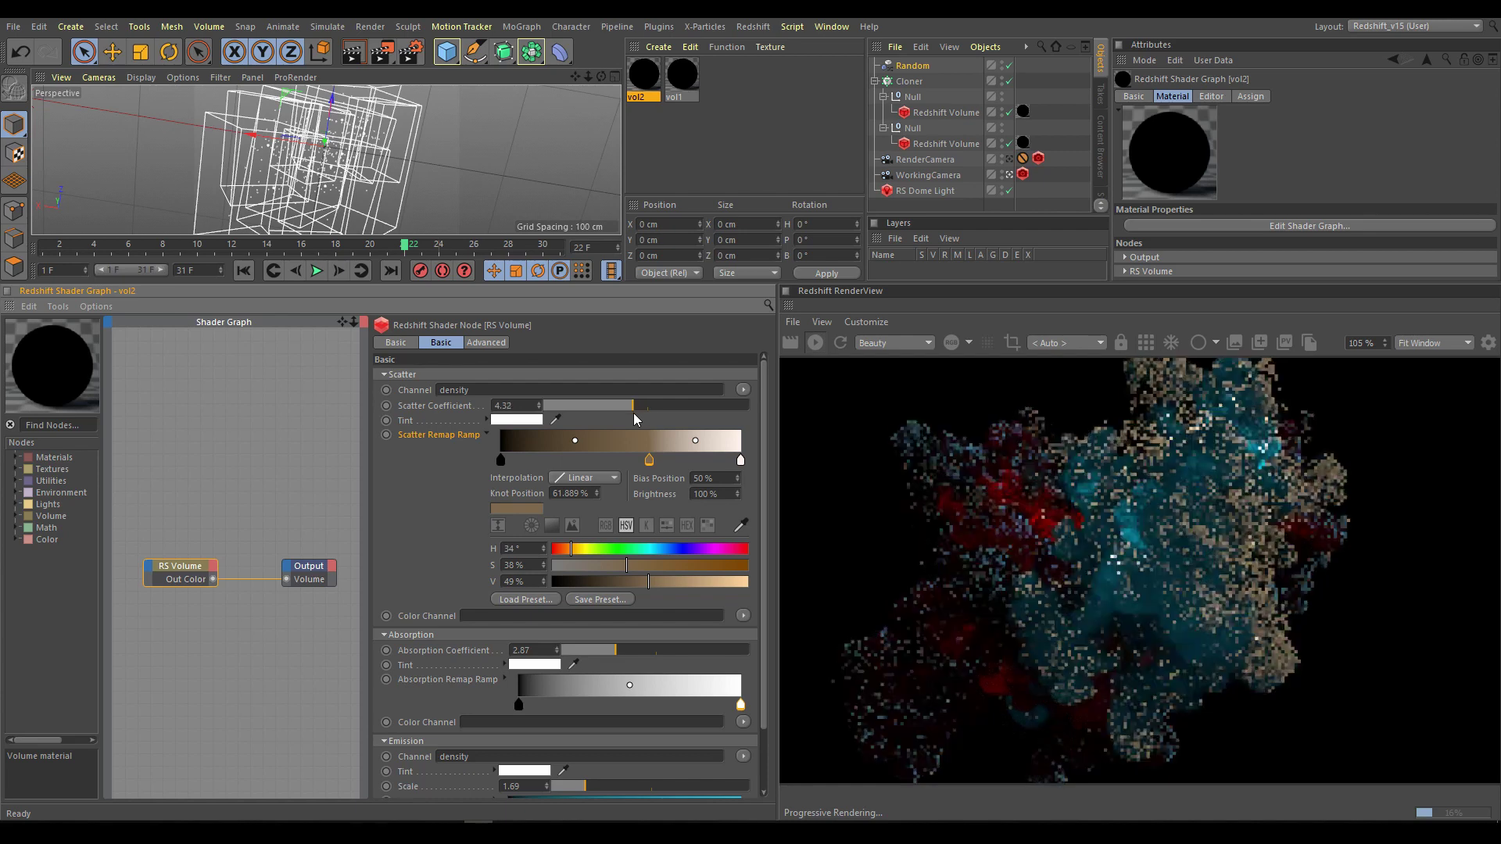
scroll(770, 633, down, 2)
click(630, 633)
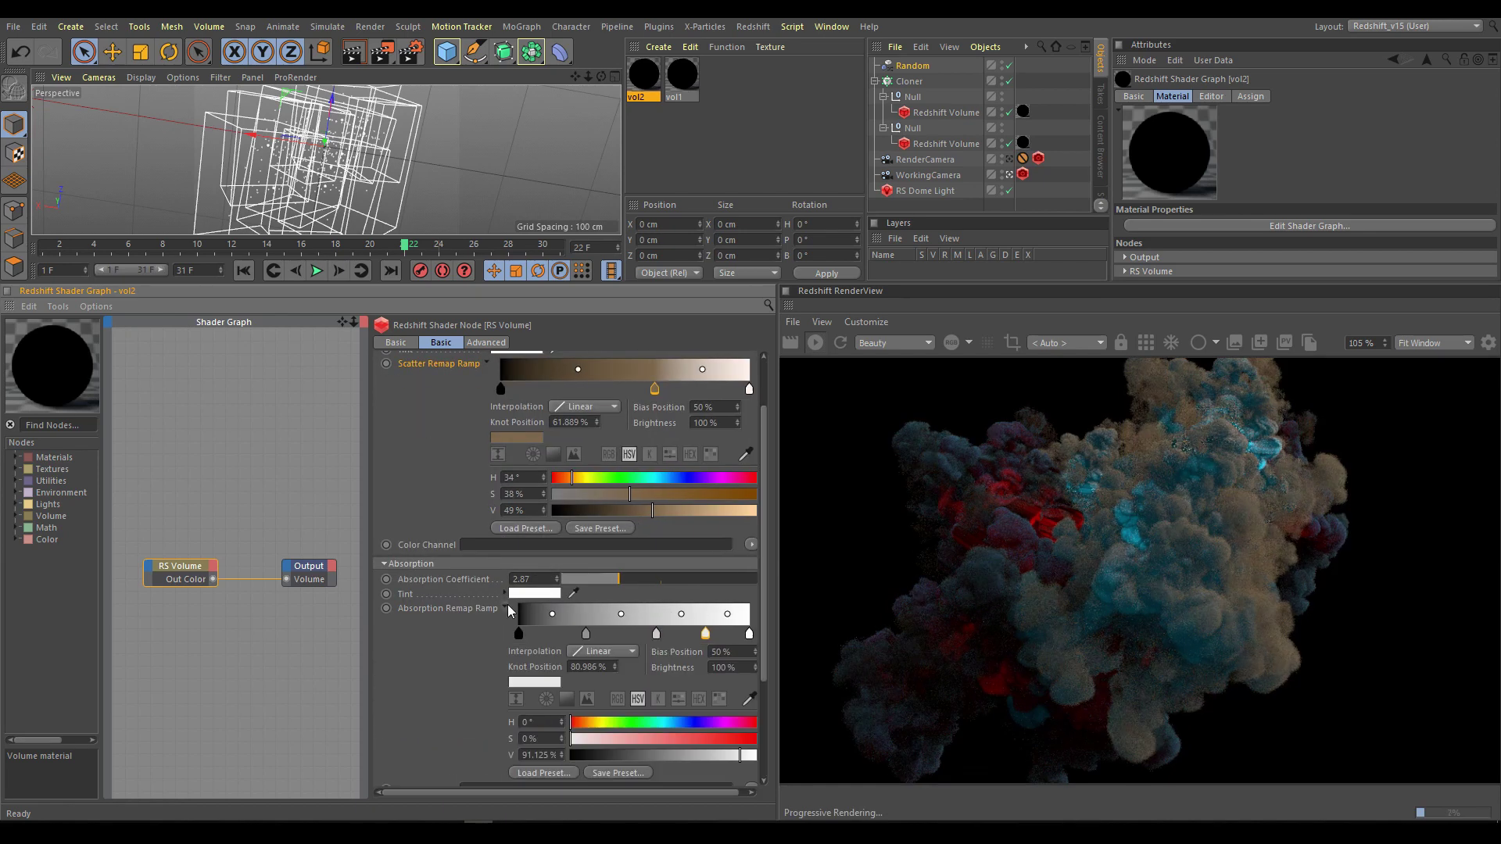
scroll(677, 645, down, 2)
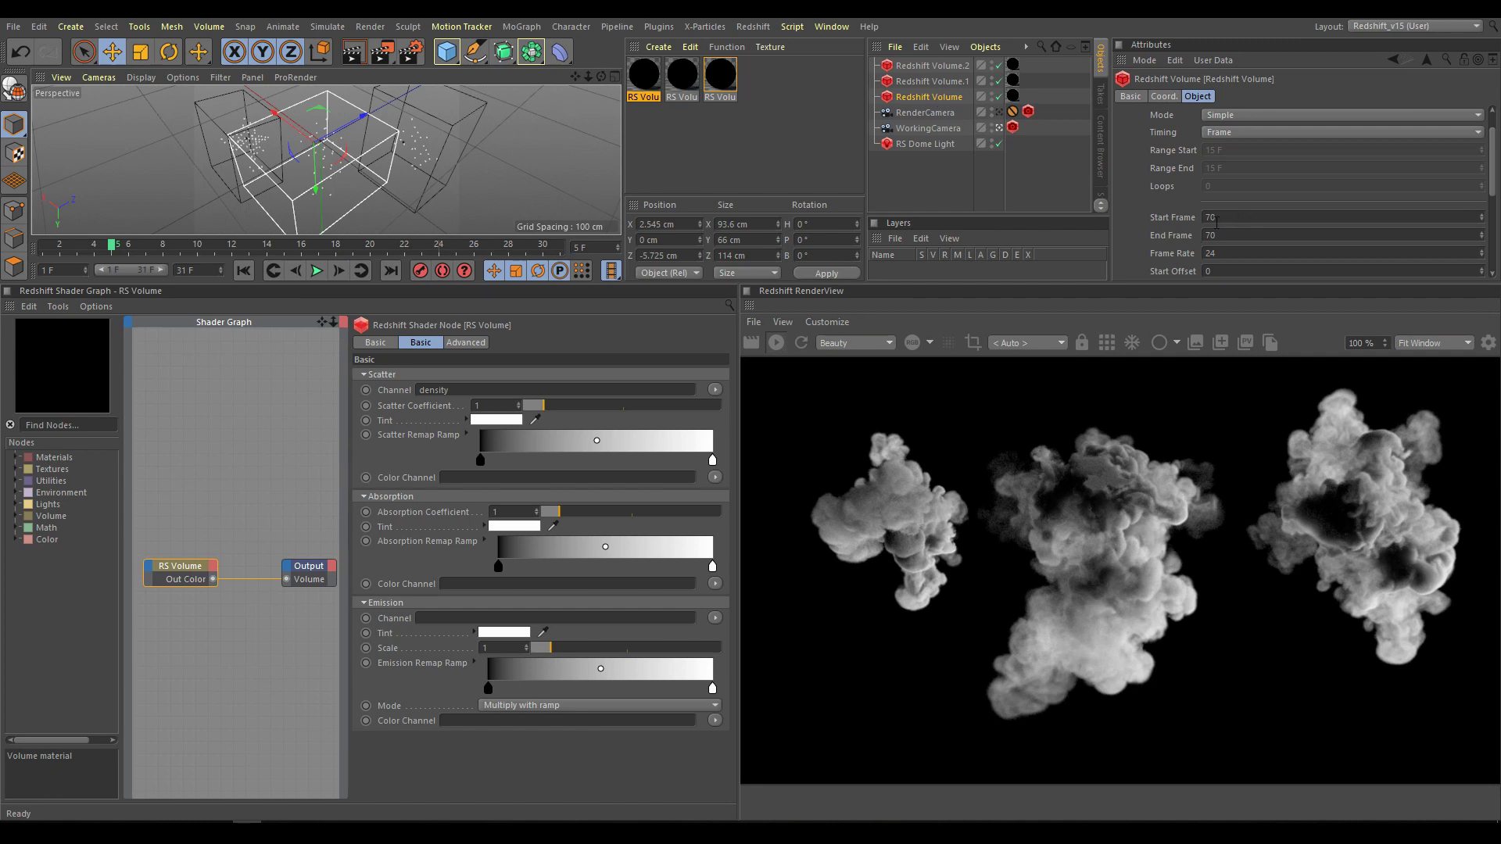
Inspect Redshift Volume.1 and Volume.2, then show the RS Dome Light using Real_HDR_23.exr.
click(962, 83)
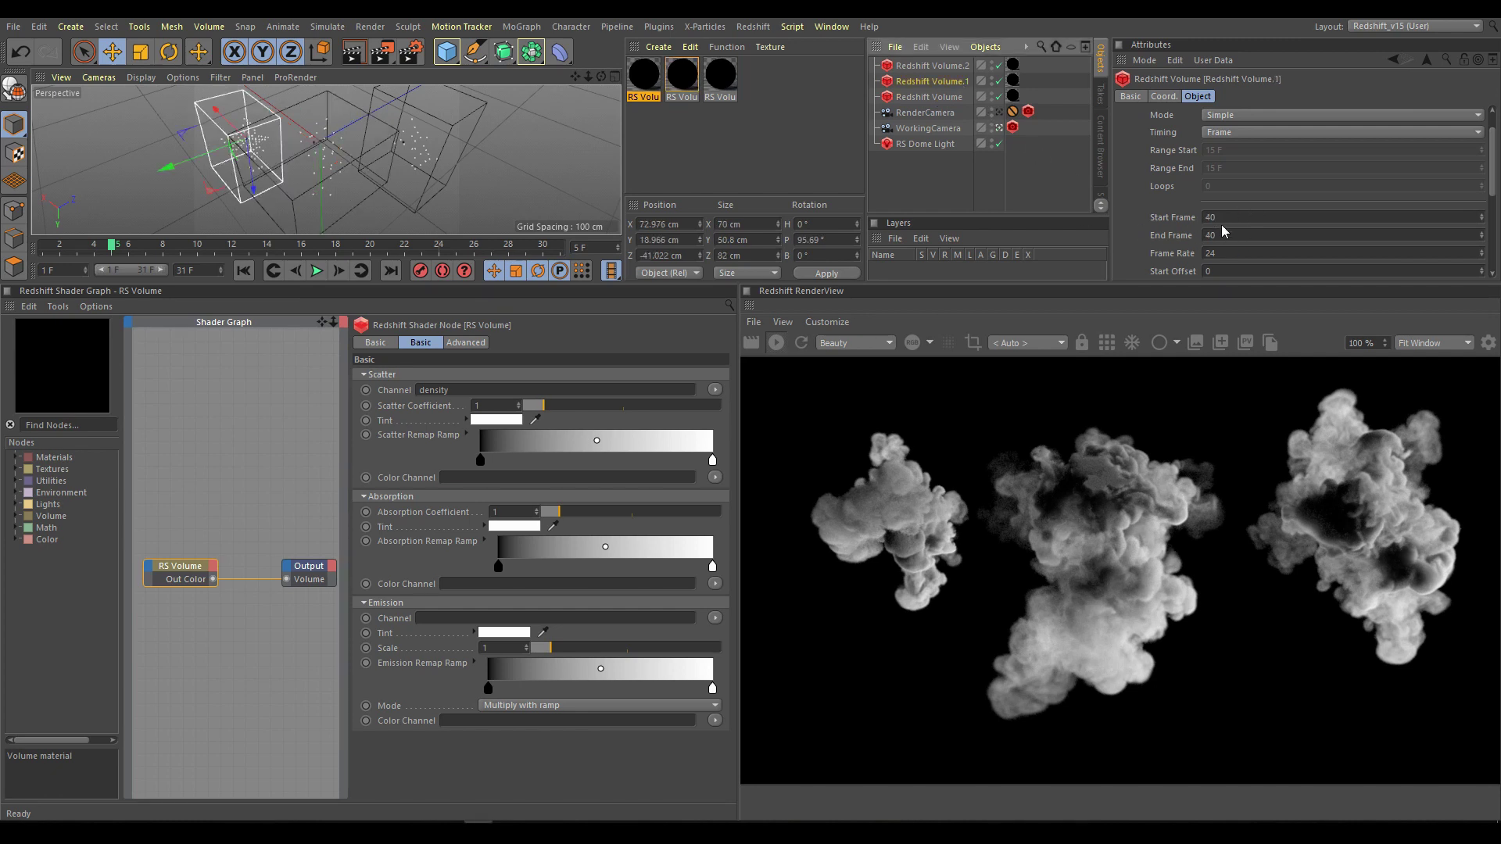
click(947, 67)
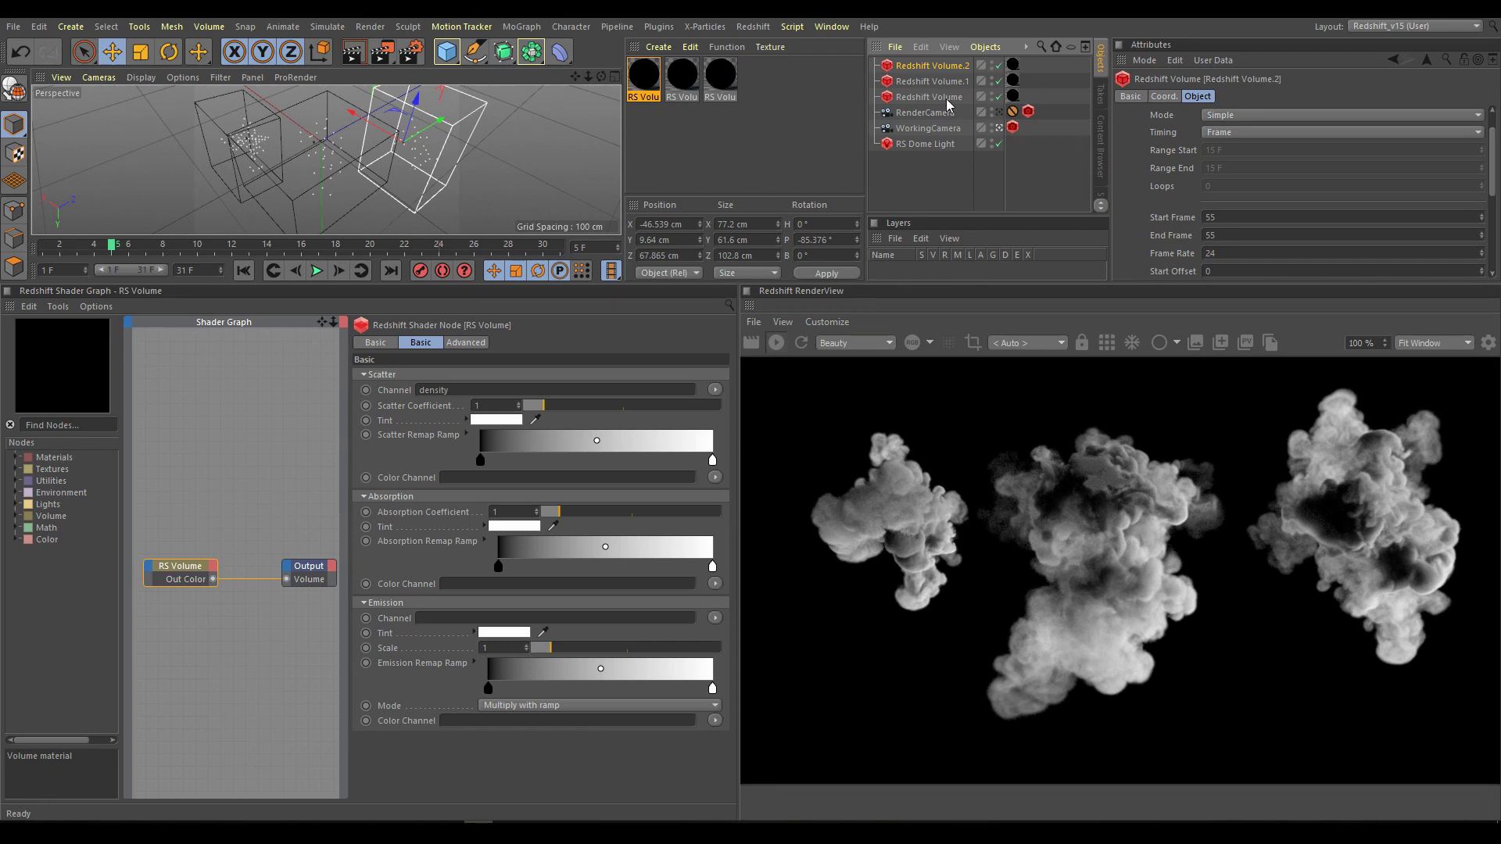
click(908, 145)
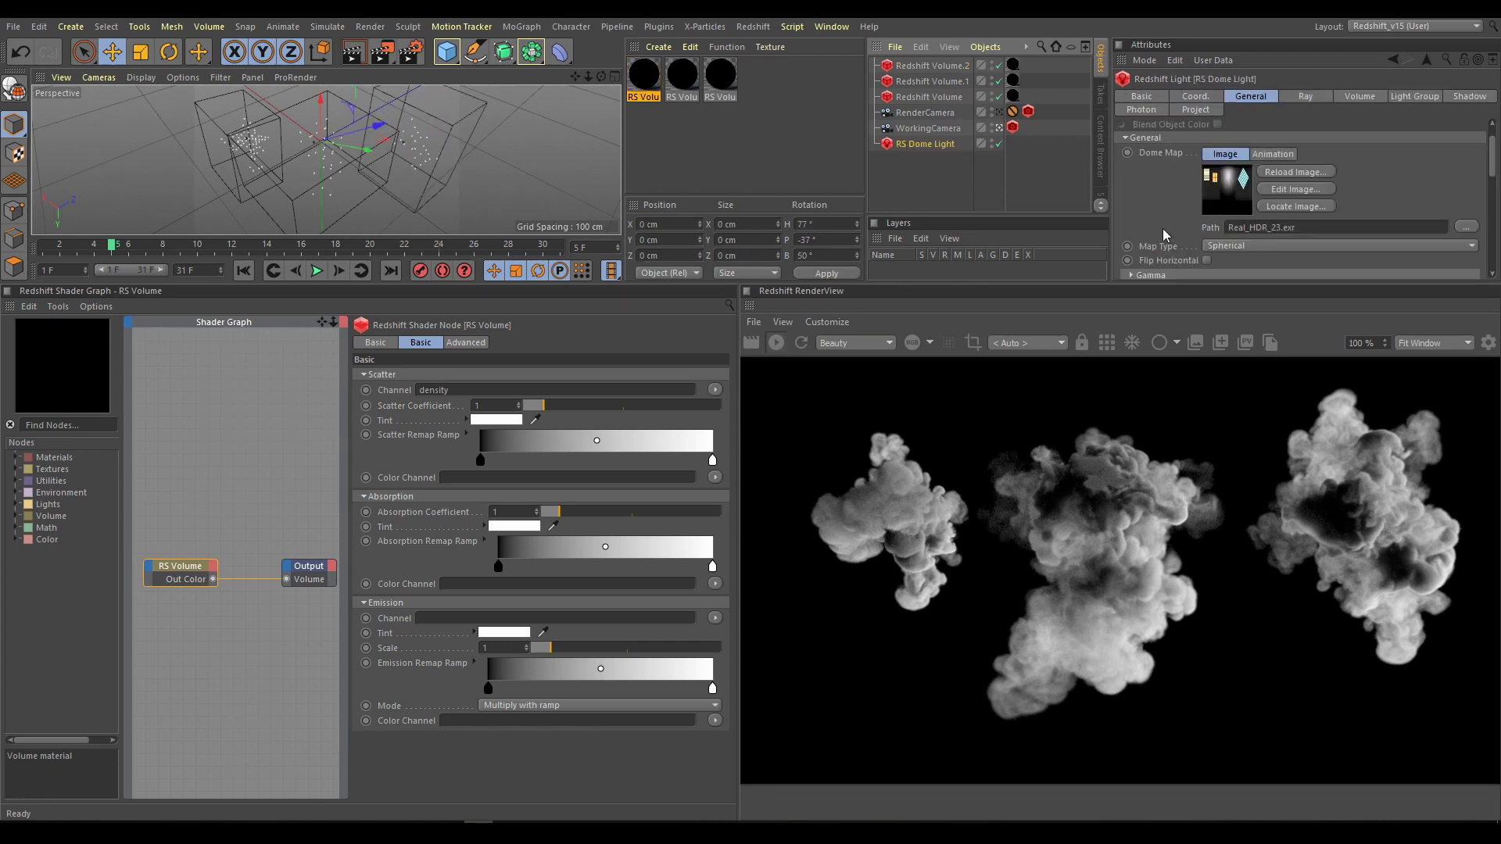
Cycle the dome light image through Real_HDR_07, 01 and 27, ending on Real_HDR_35.exr.
click(1459, 227)
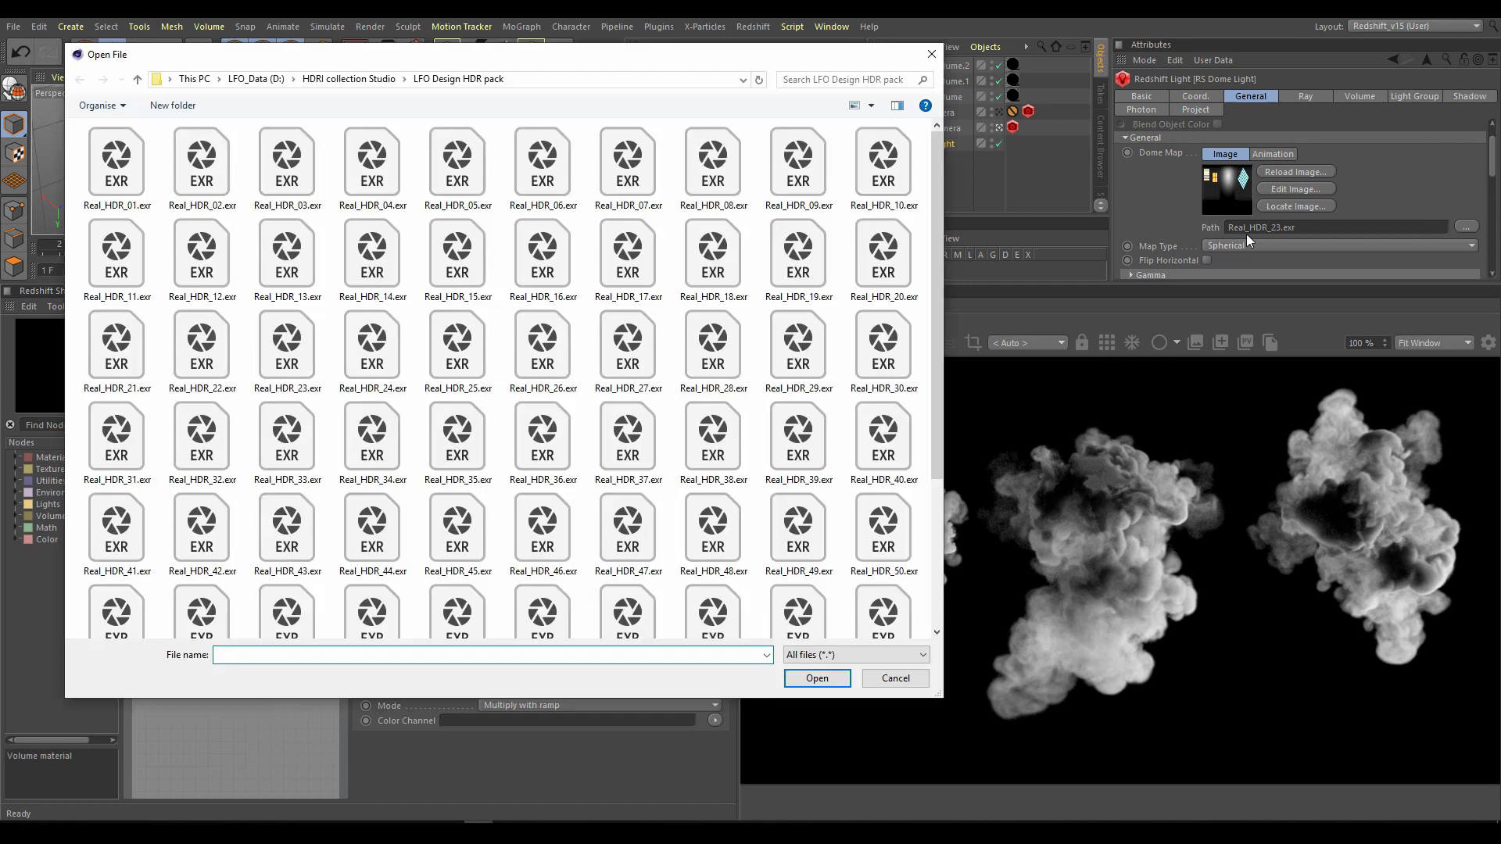
double_click(629, 173)
click(1466, 226)
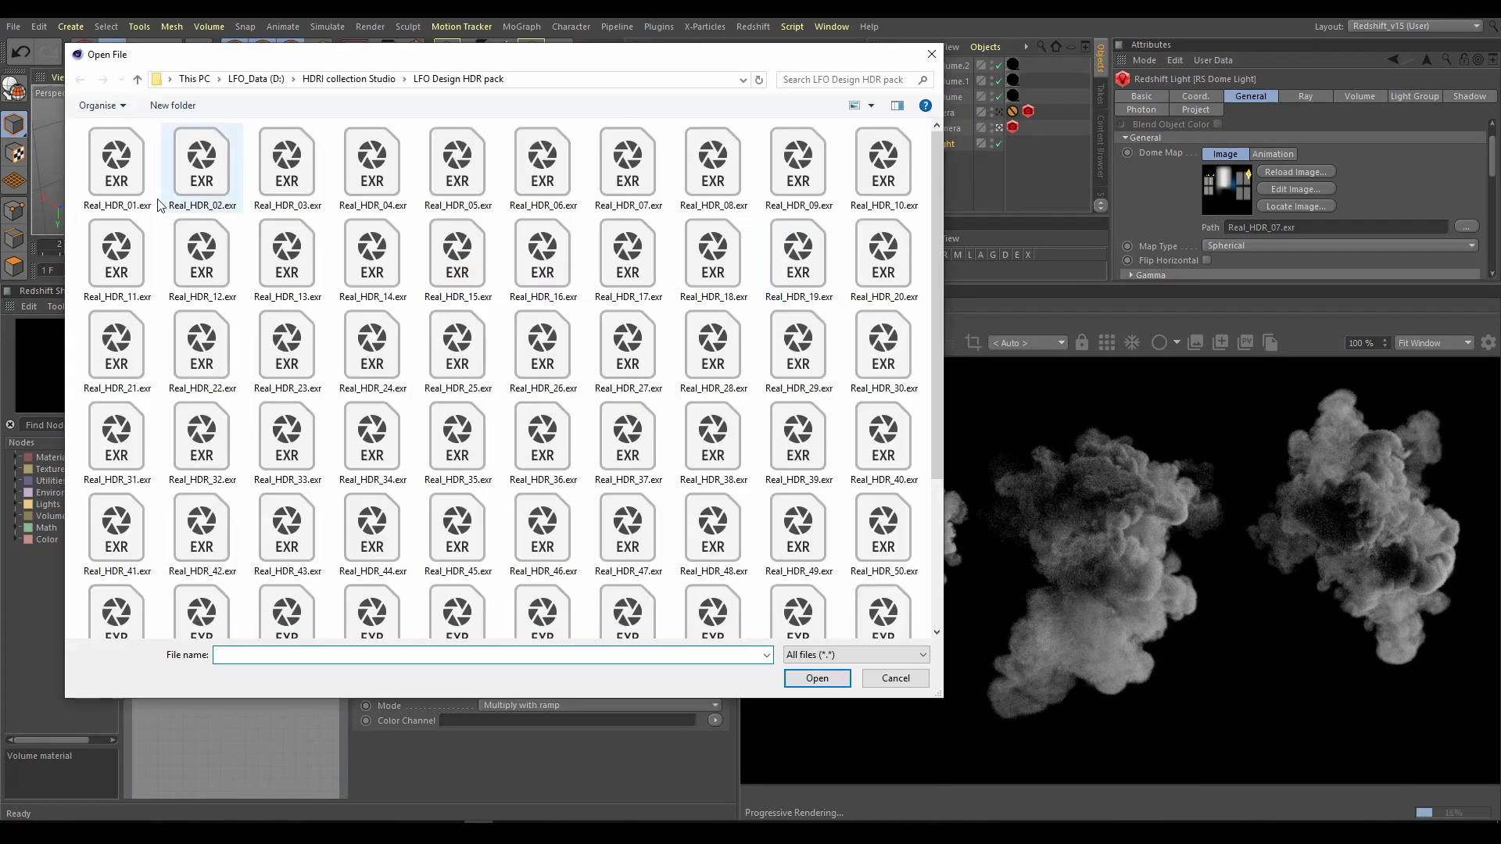
double_click(117, 172)
click(1466, 227)
double_click(632, 344)
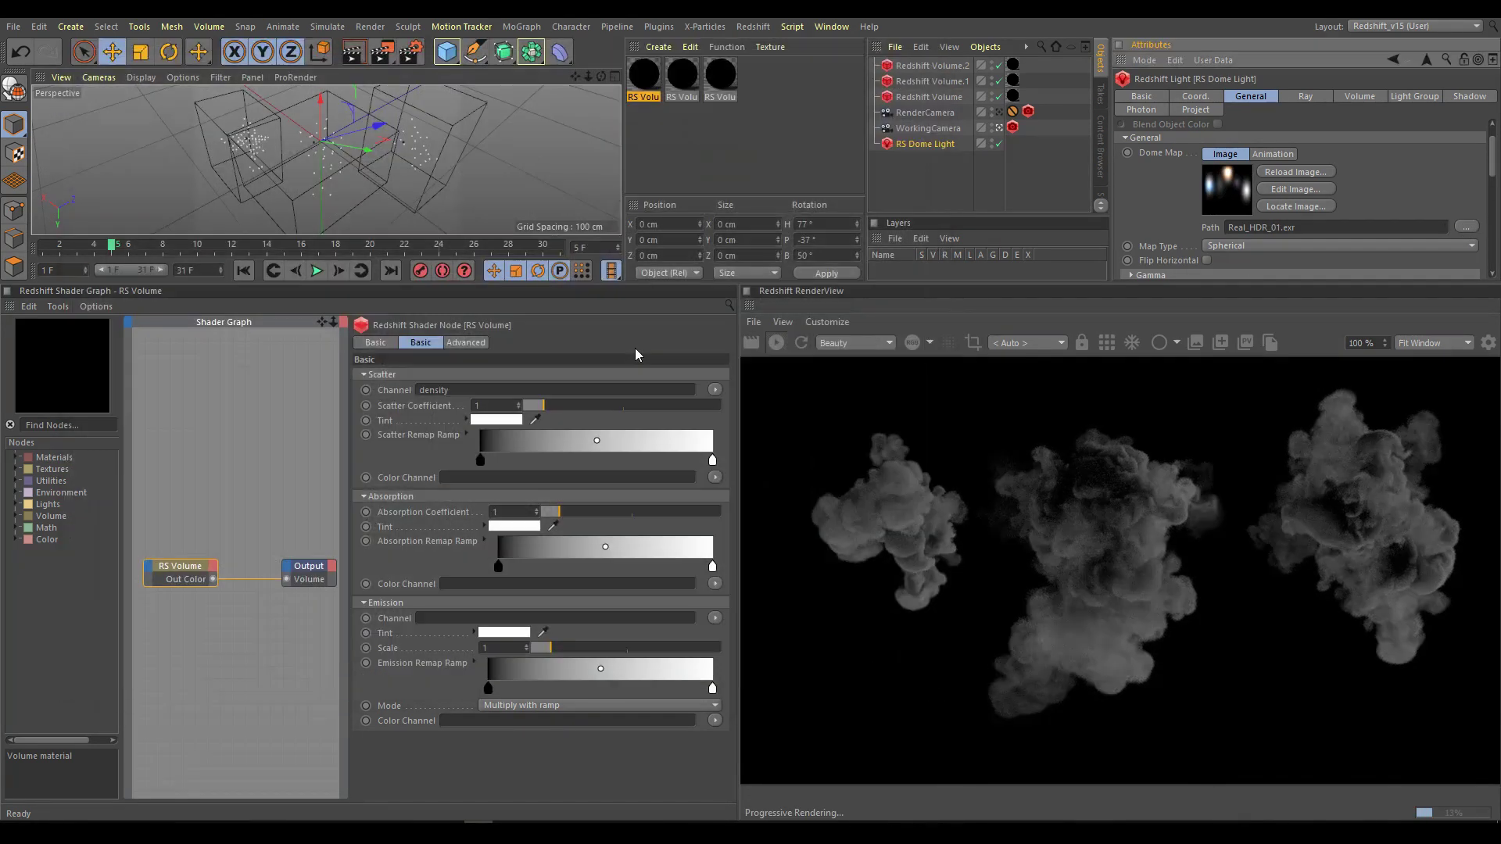
click(1466, 227)
double_click(458, 430)
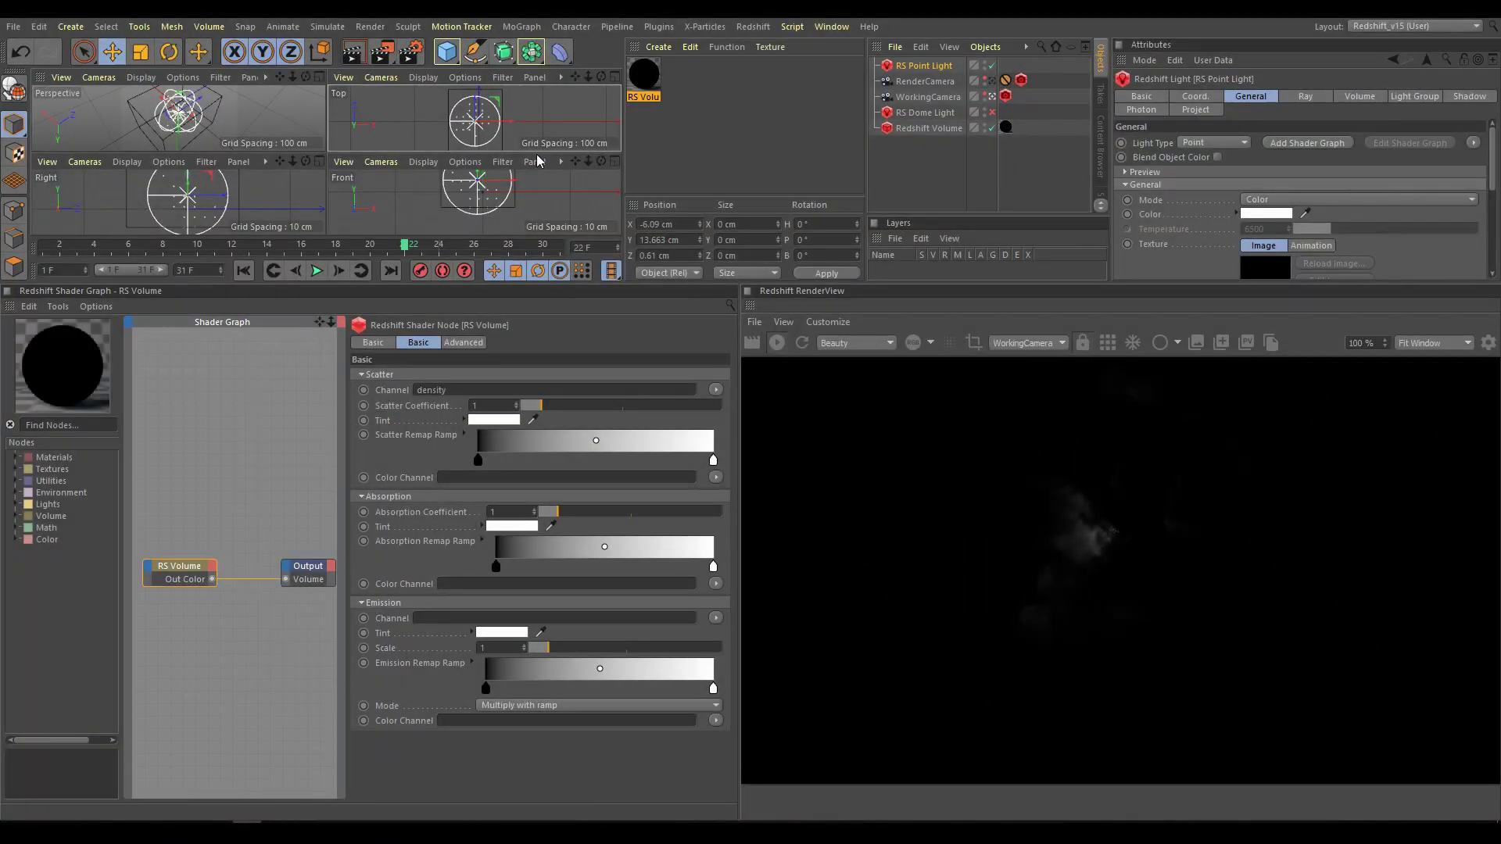
Move the point light into the cloud, enable the dome light, and compare with the point light toggled.
mouse_move(476, 108)
mouse_down()
mouse_move(482, 141)
mouse_move(487, 115)
mouse_up()
drag(504, 183, 498, 184)
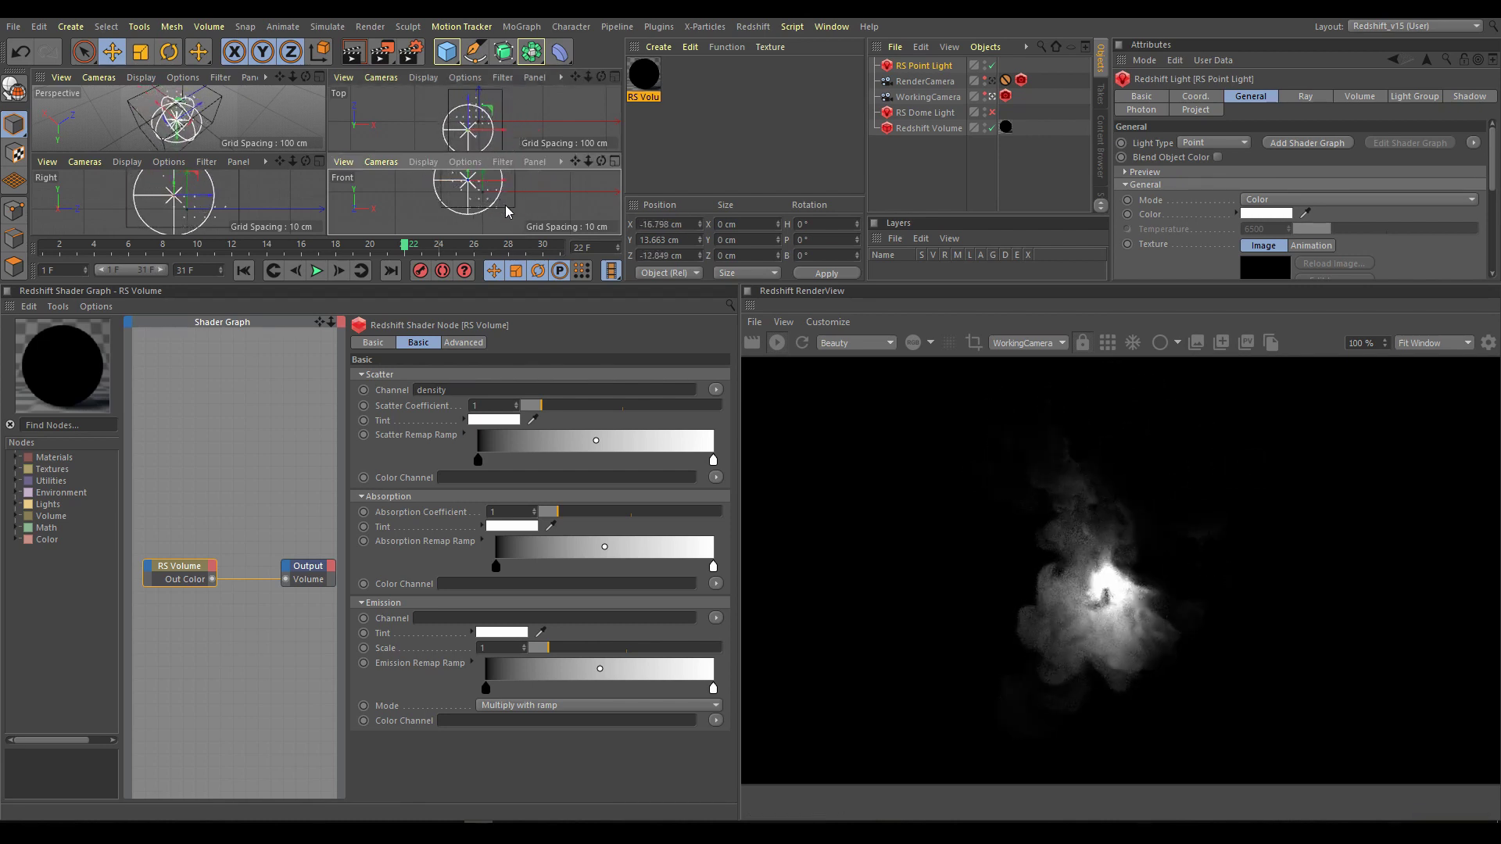
click(992, 112)
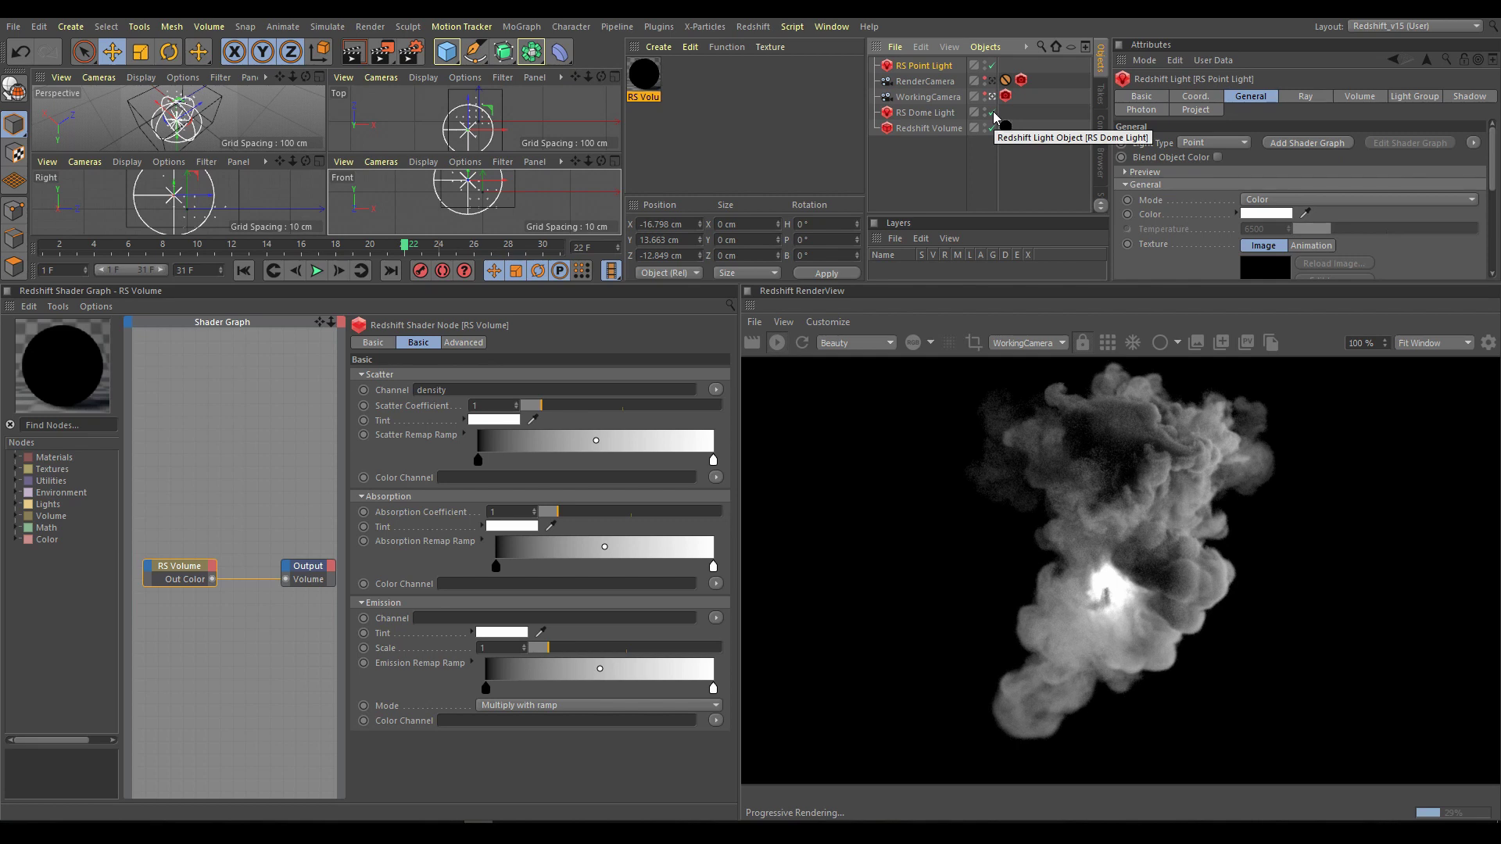
click(992, 65)
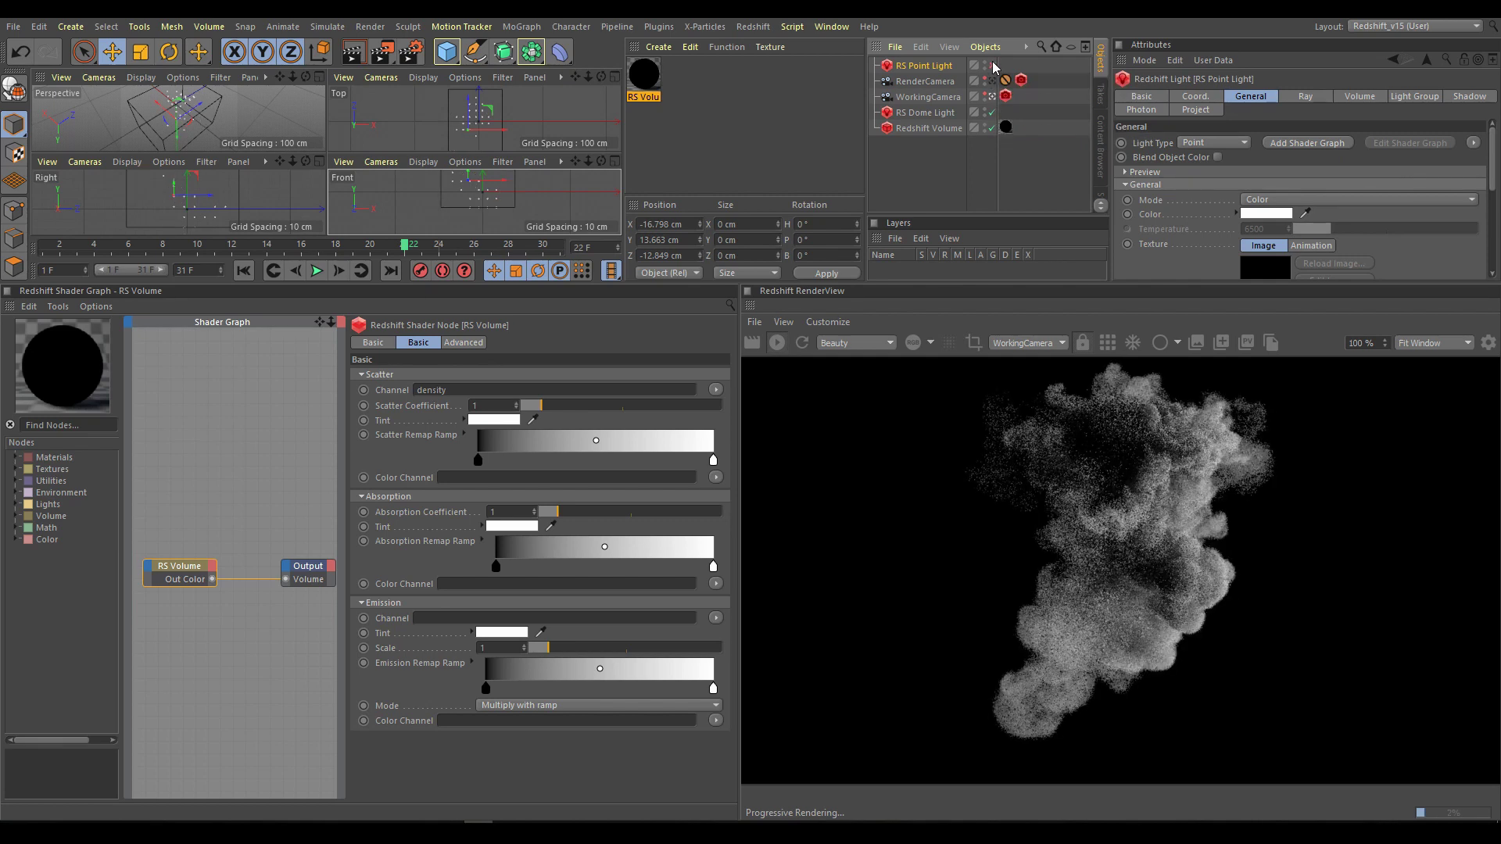
click(992, 66)
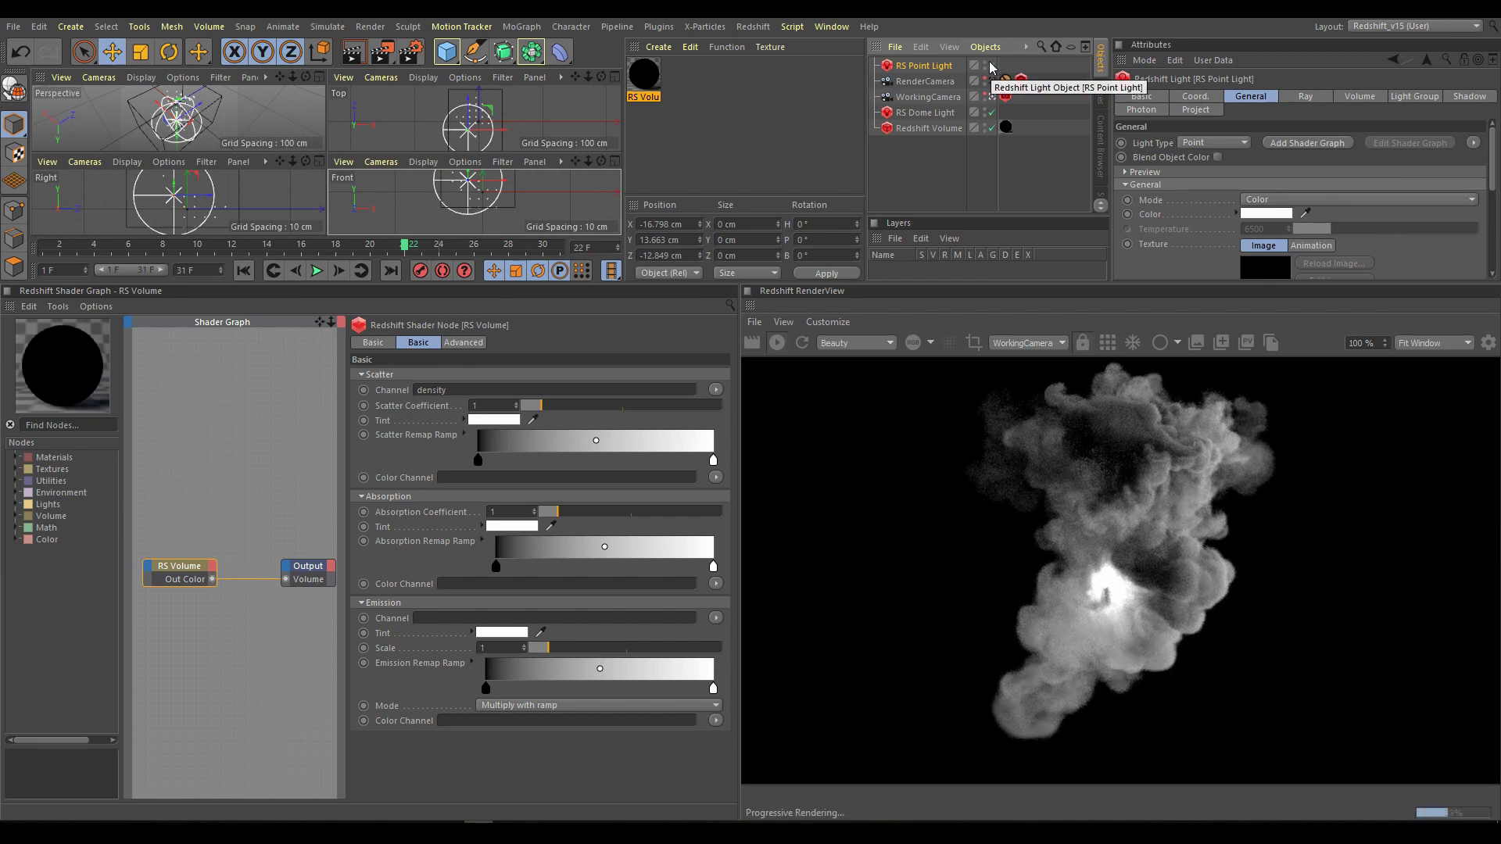
Set the point light's colour to a fully saturated cyan.
click(1269, 214)
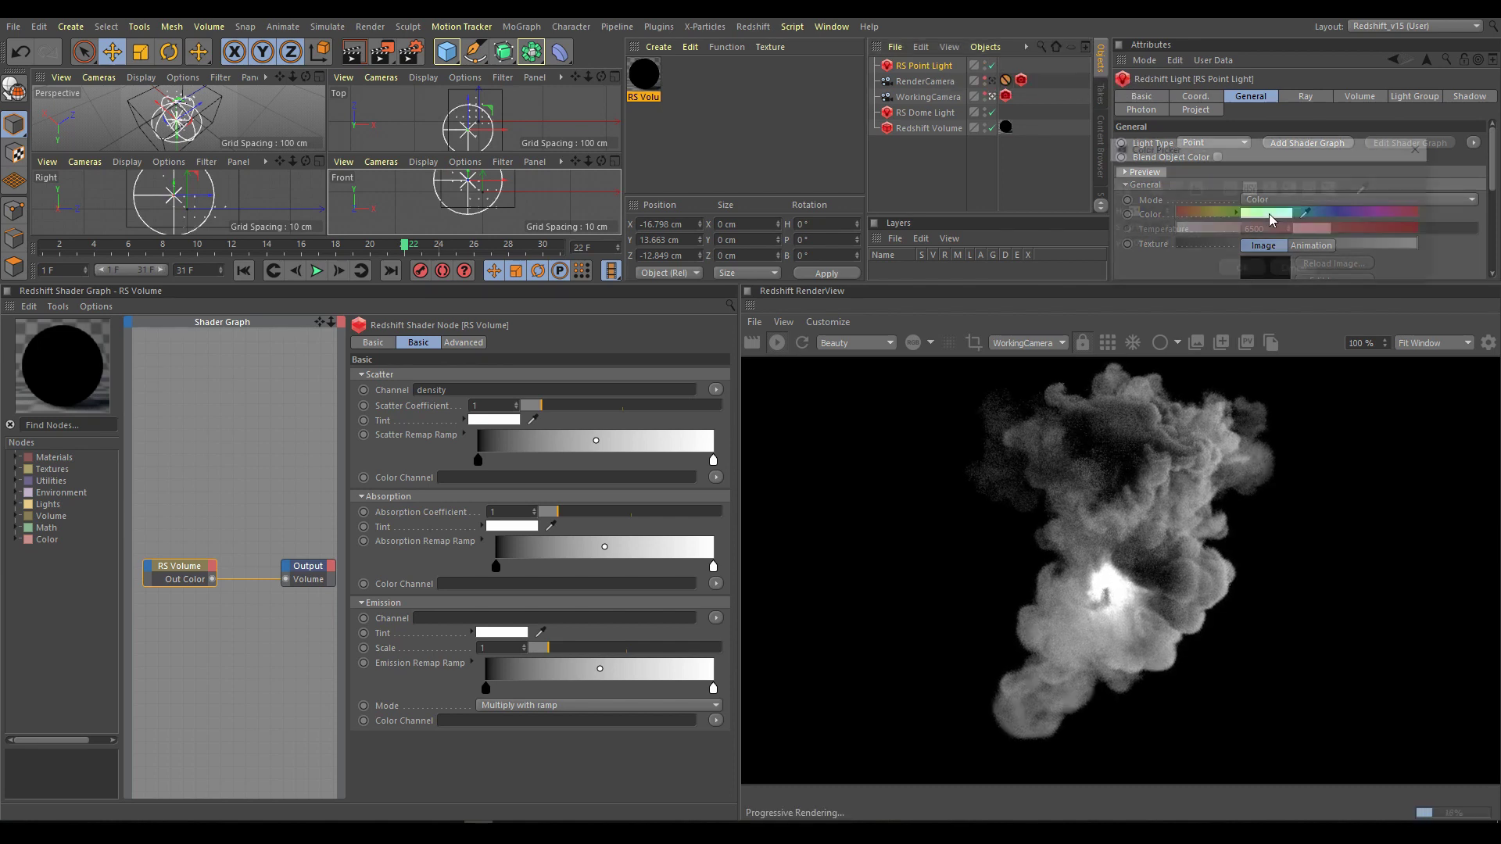
click(1309, 211)
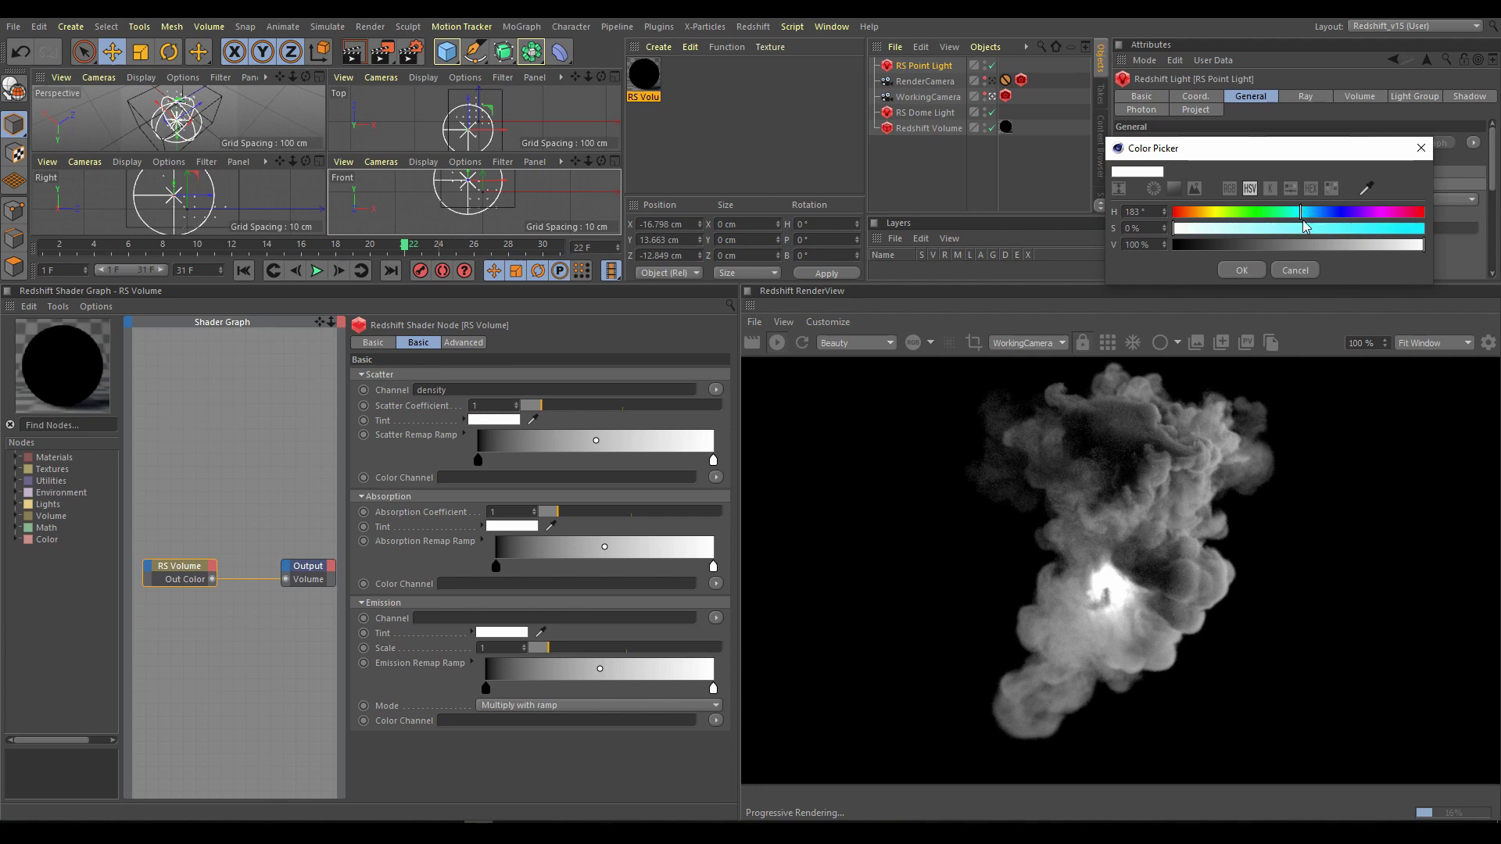
drag(1368, 229, 1450, 225)
click(1242, 270)
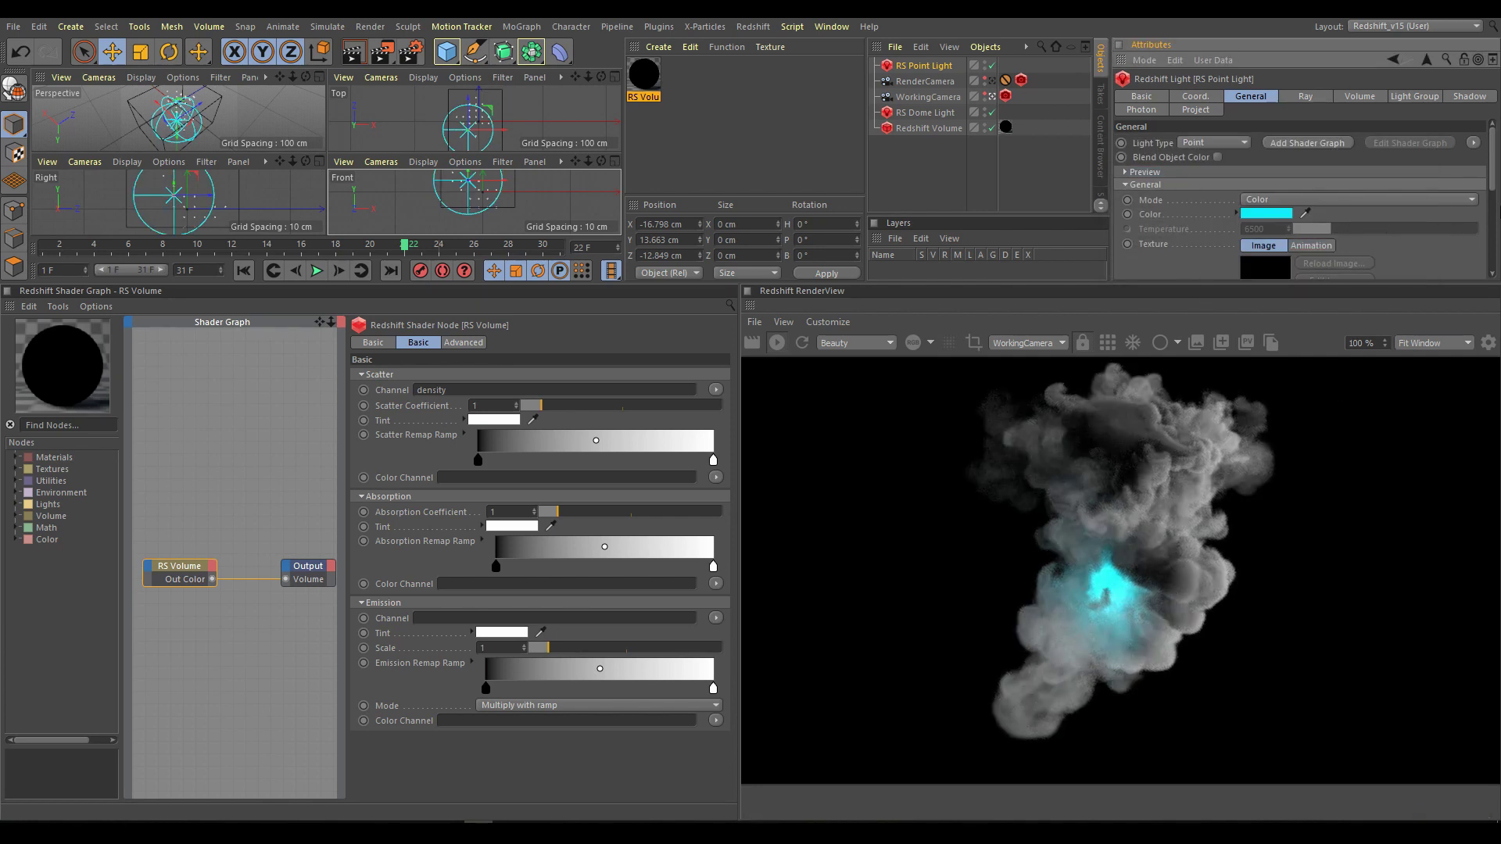
Raise the point light's exposure and its intensity multiplier to 1996, nudging its position.
drag(1493, 190, 1489, 249)
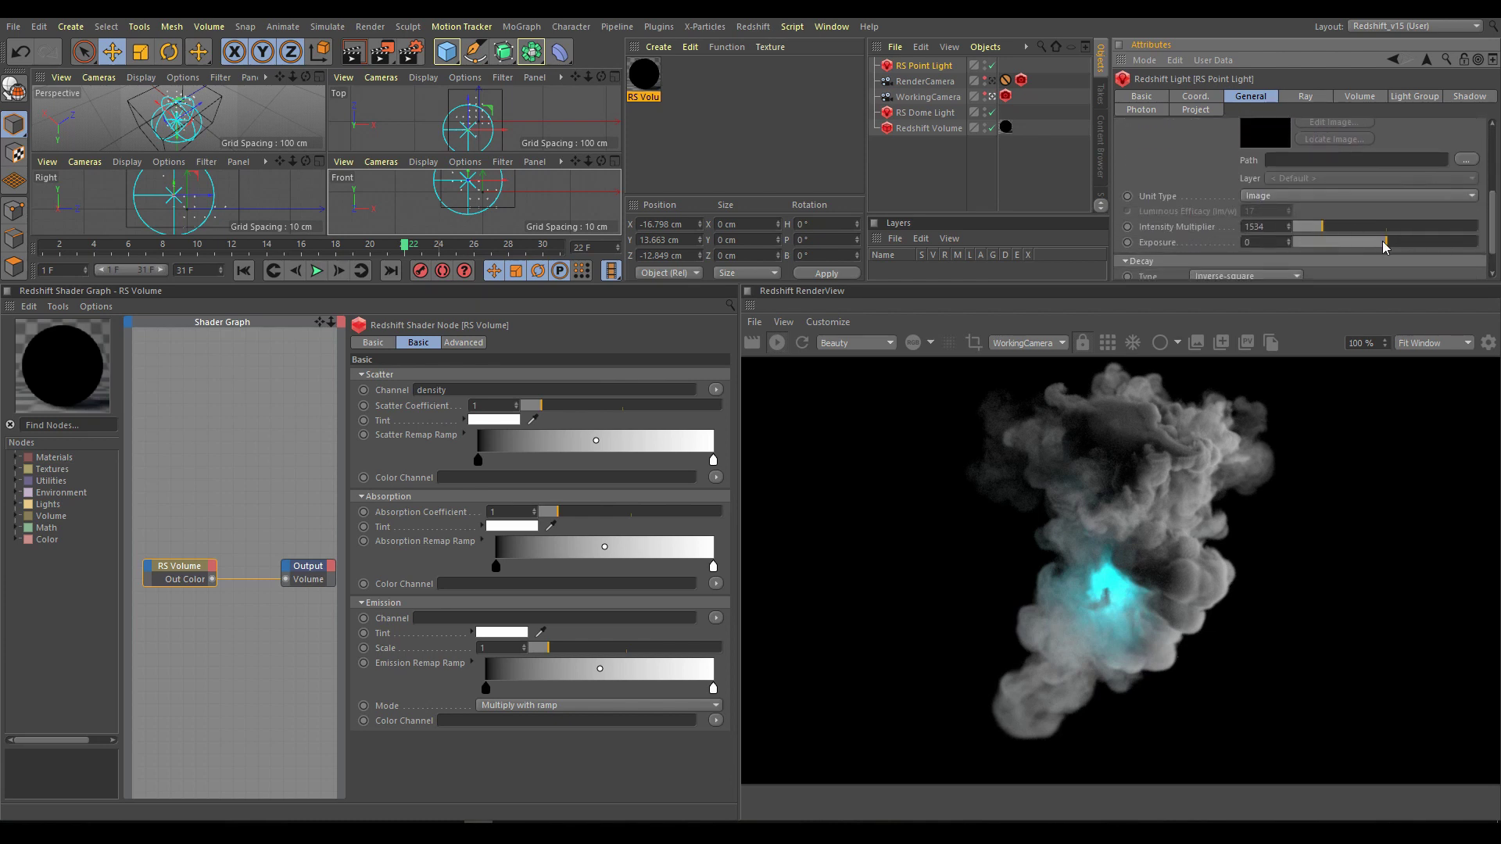
mouse_move(1382, 241)
mouse_down()
mouse_move(1361, 246)
mouse_move(1412, 247)
mouse_move(1305, 238)
mouse_move(1387, 239)
mouse_up()
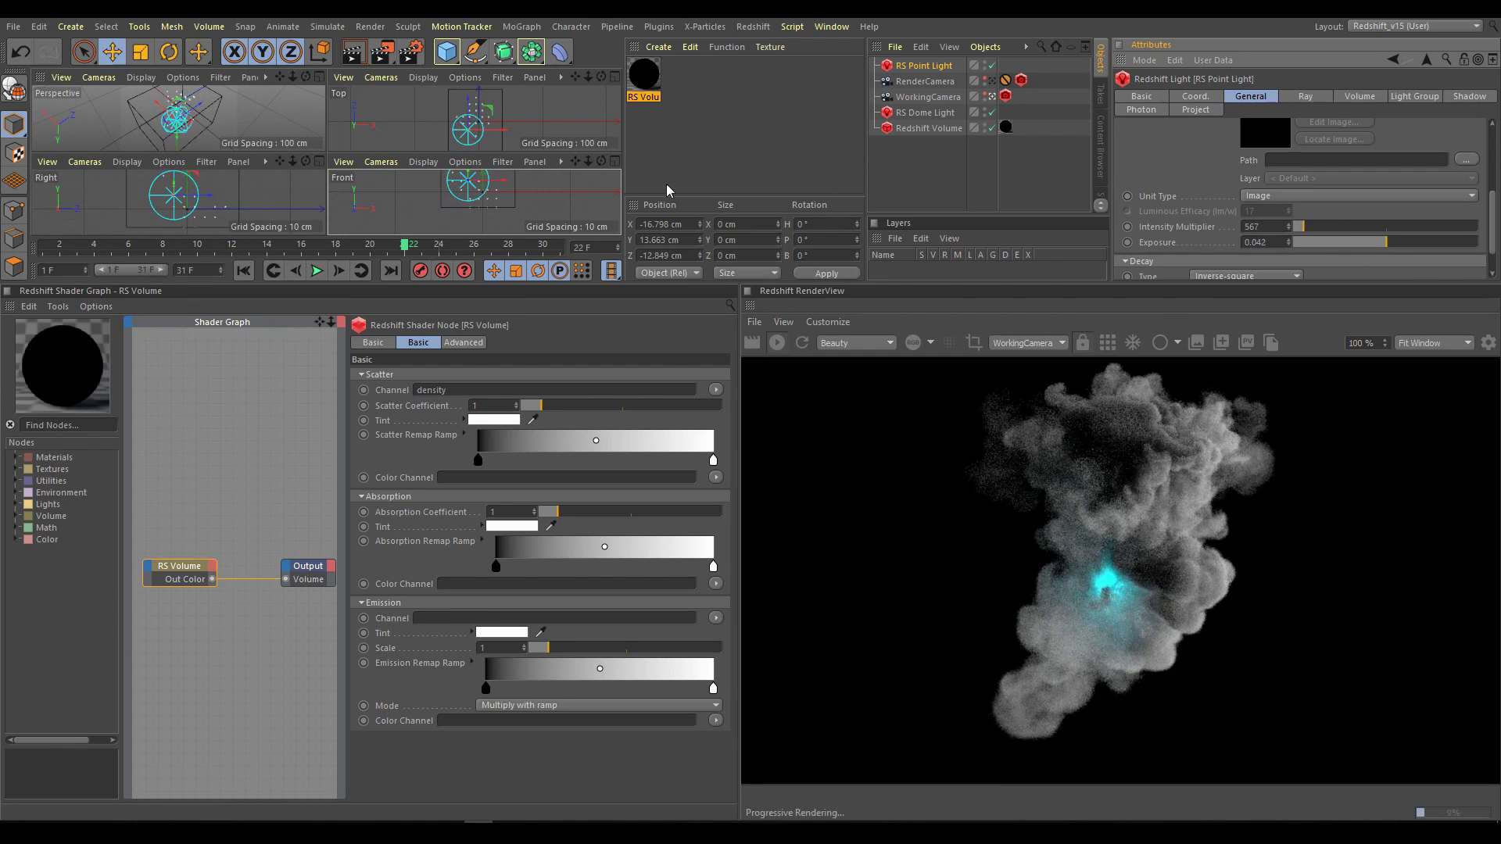
drag(471, 107, 469, 98)
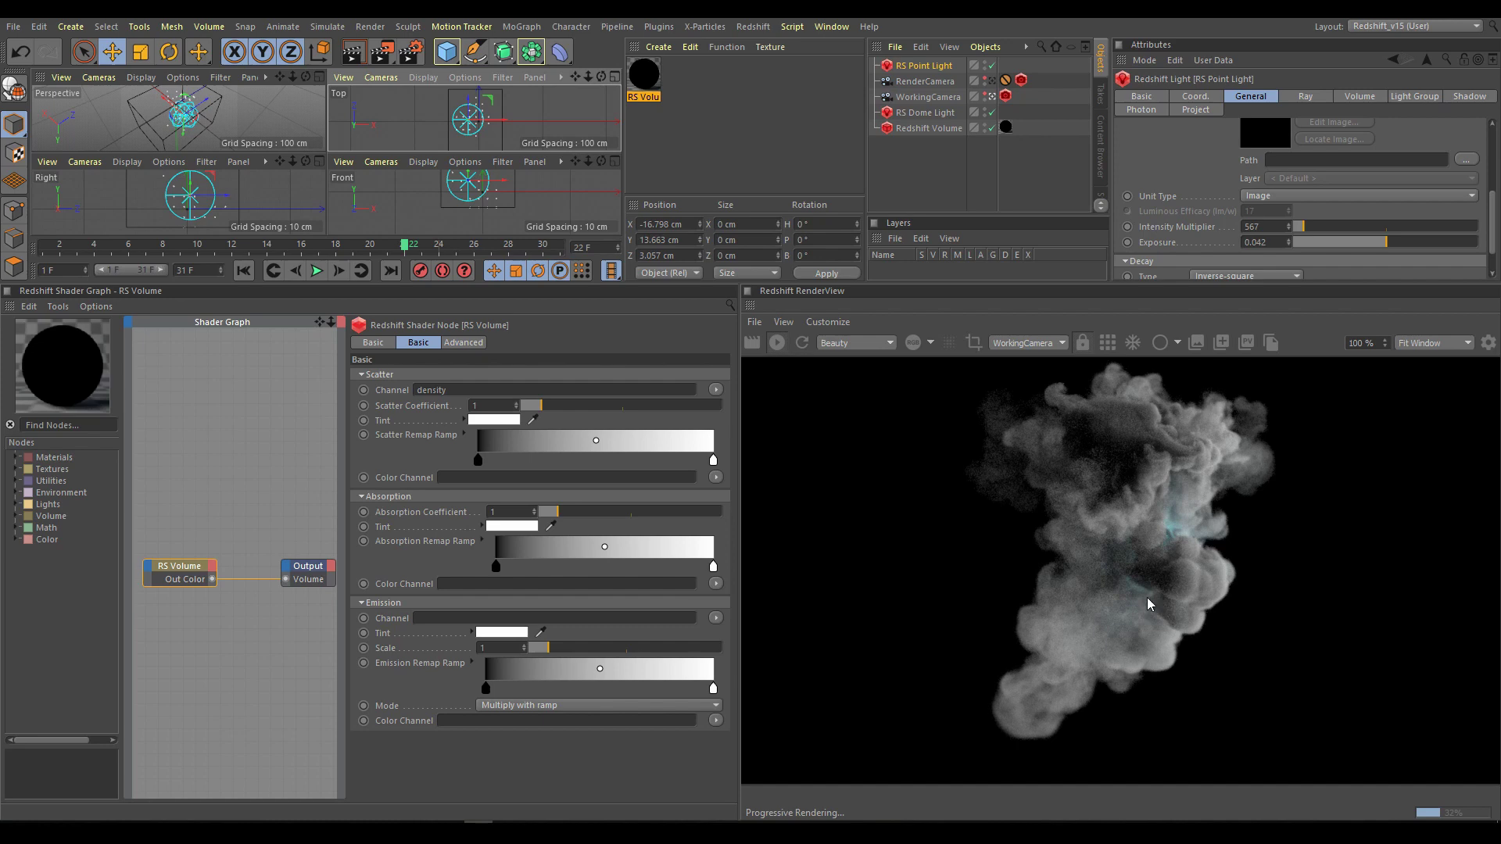
drag(1305, 226, 1331, 223)
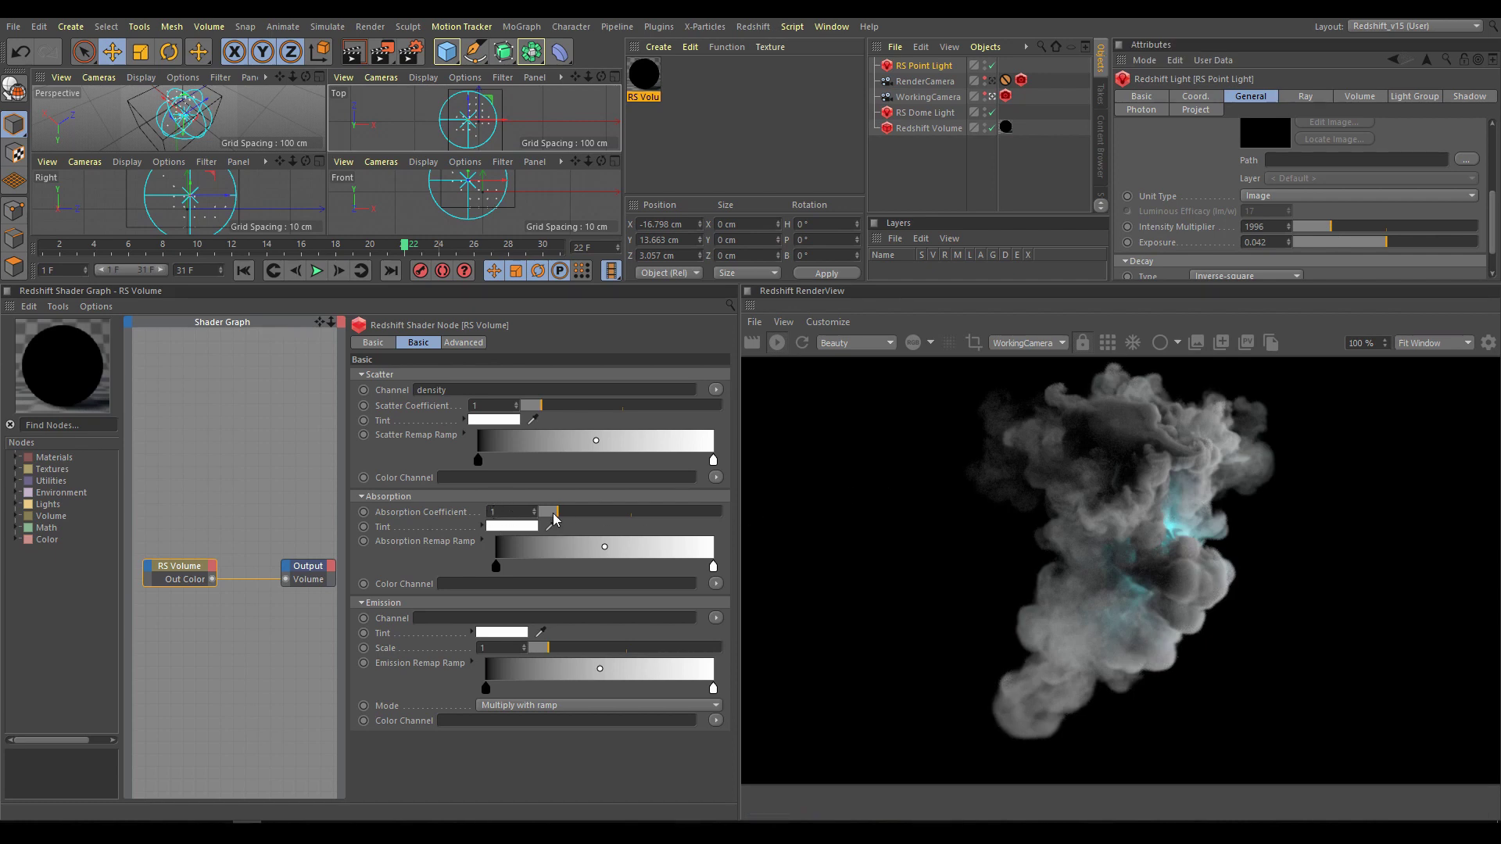
Set volume absorption to 0.23, disable the dome light, and lower point light intensity to 399.
drag(553, 517, 543, 516)
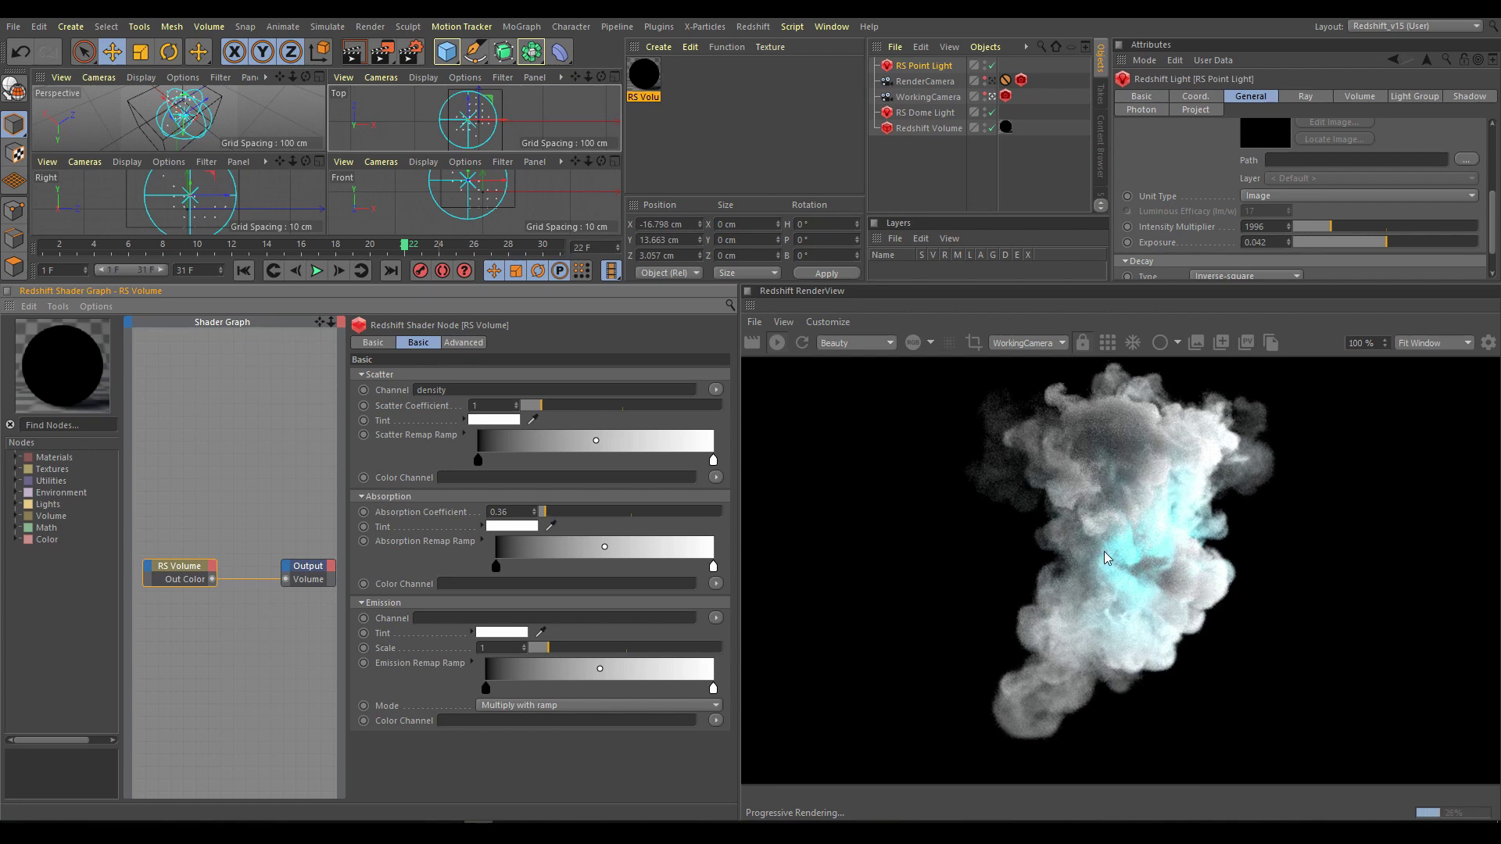
click(992, 112)
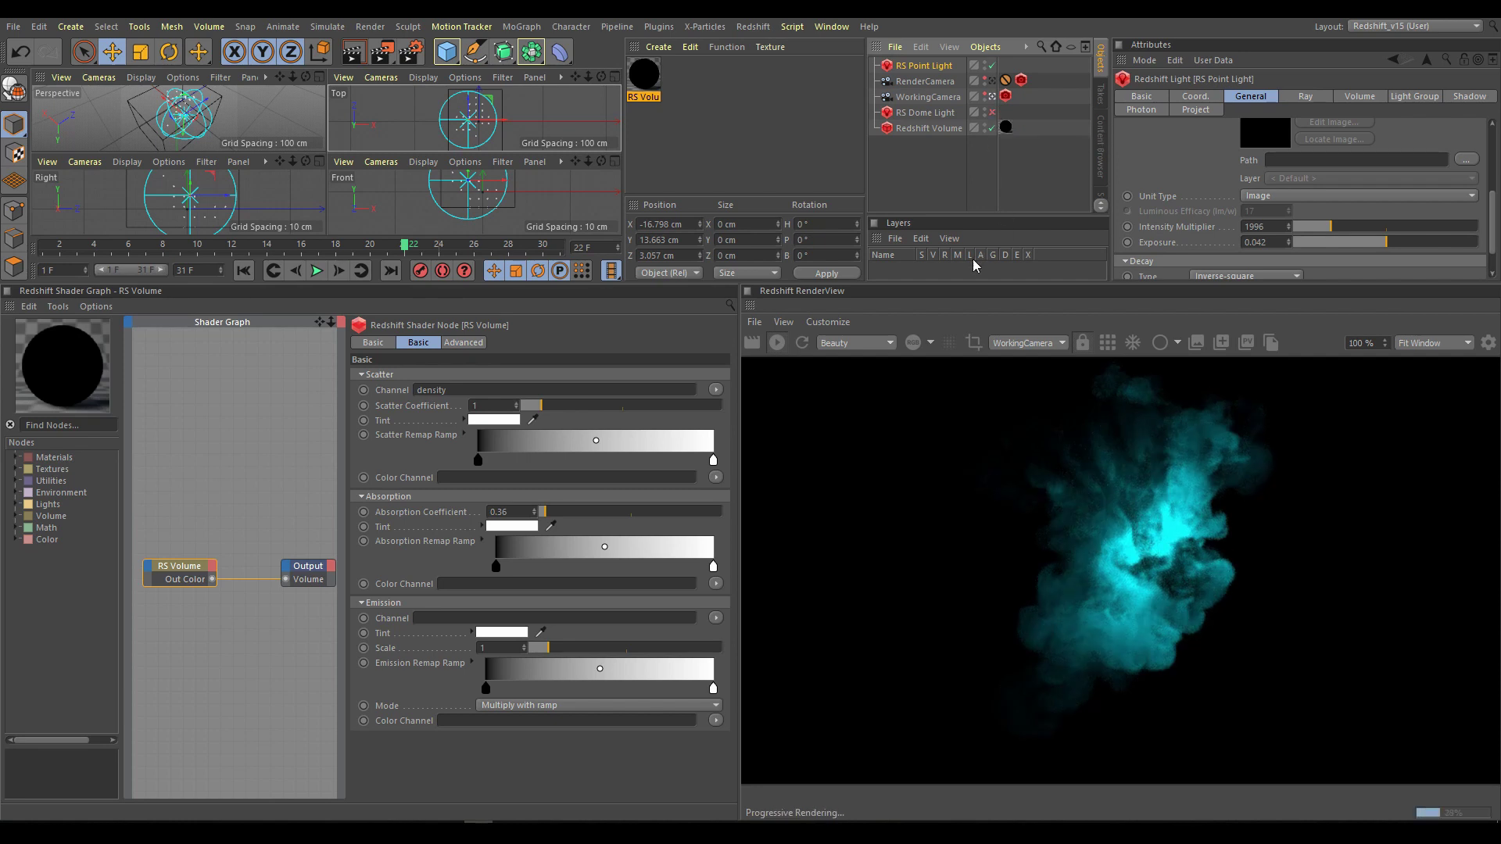
mouse_move(550, 513)
mouse_down()
mouse_move(579, 519)
mouse_move(544, 517)
mouse_up()
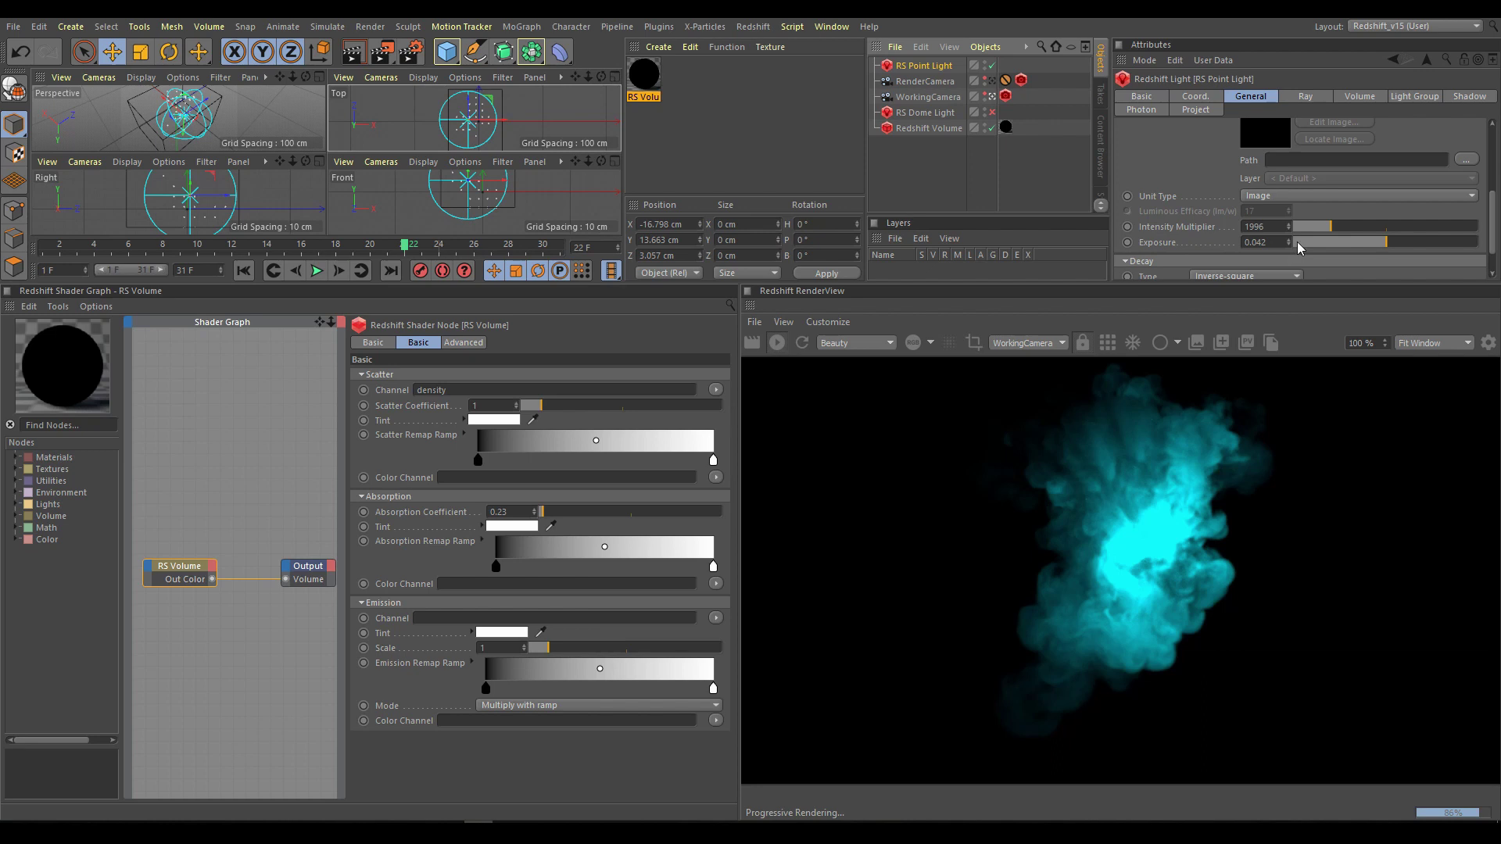
drag(1324, 224, 1307, 222)
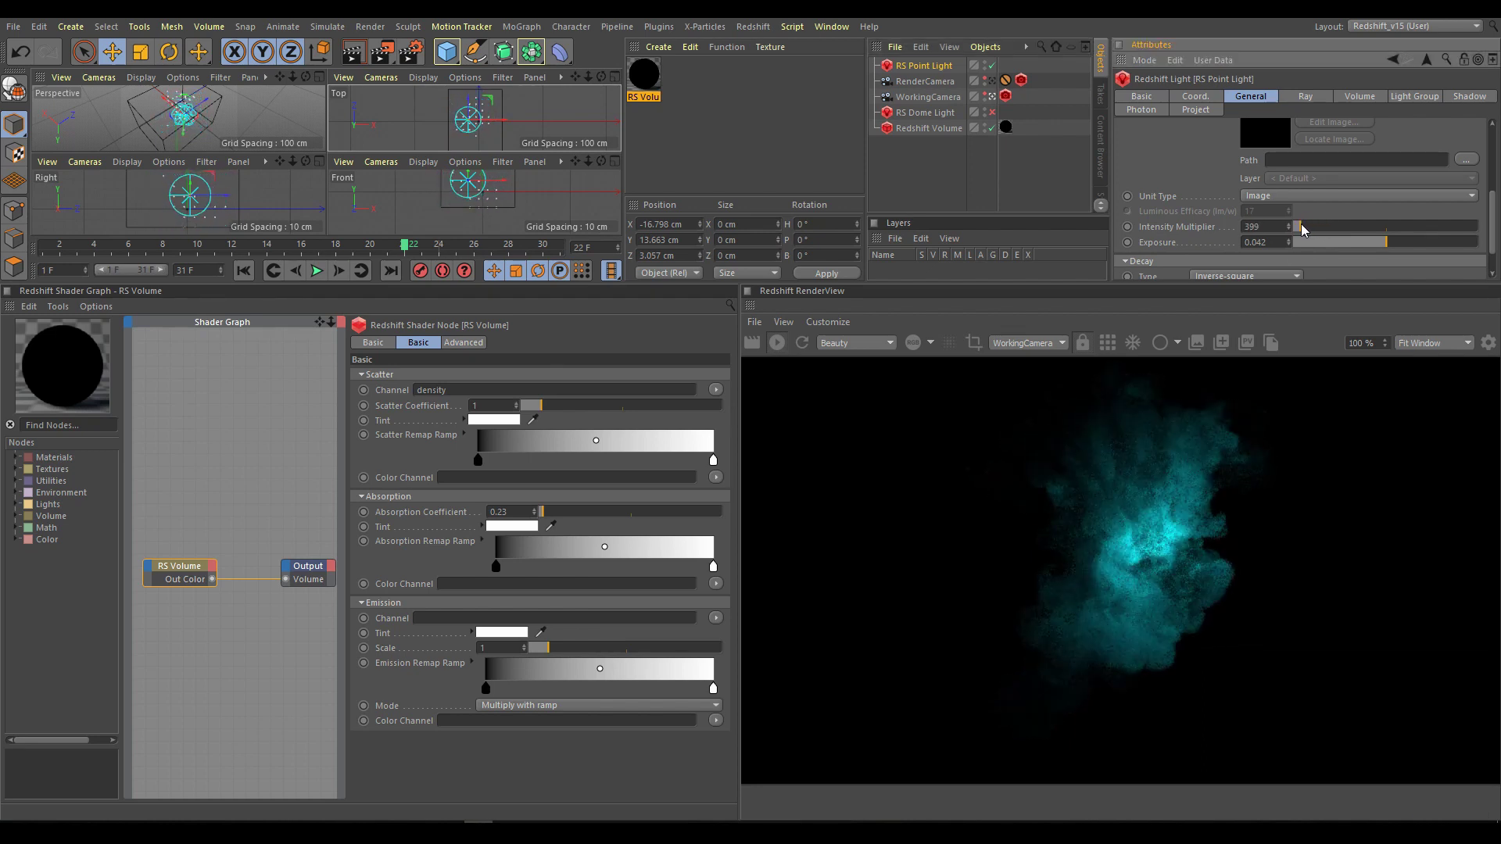
Lower the point light's intensity multiplier slightly below 399.
drag(1300, 224, 1297, 224)
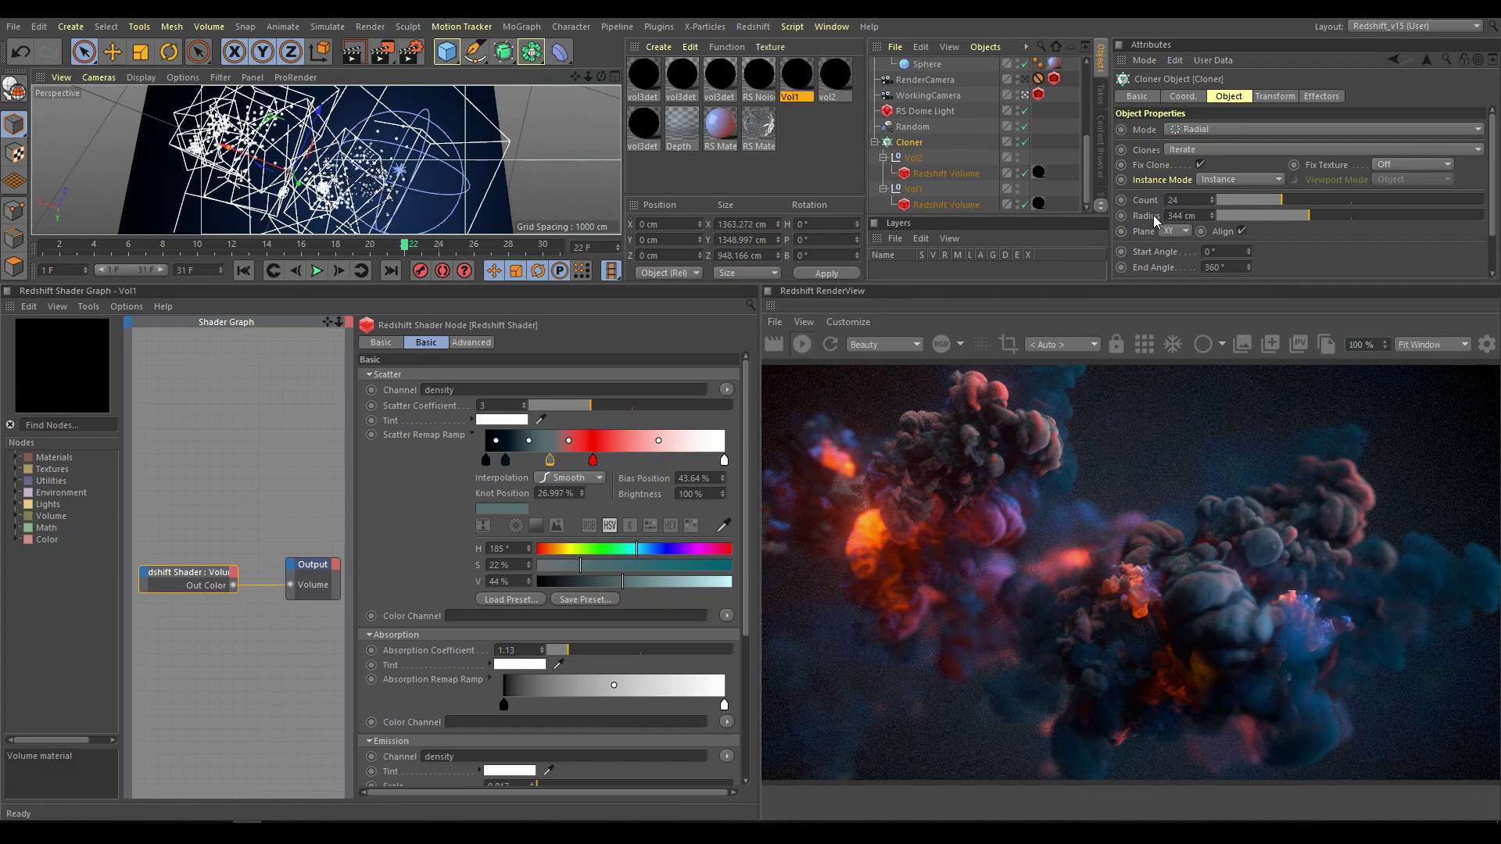
click(912, 128)
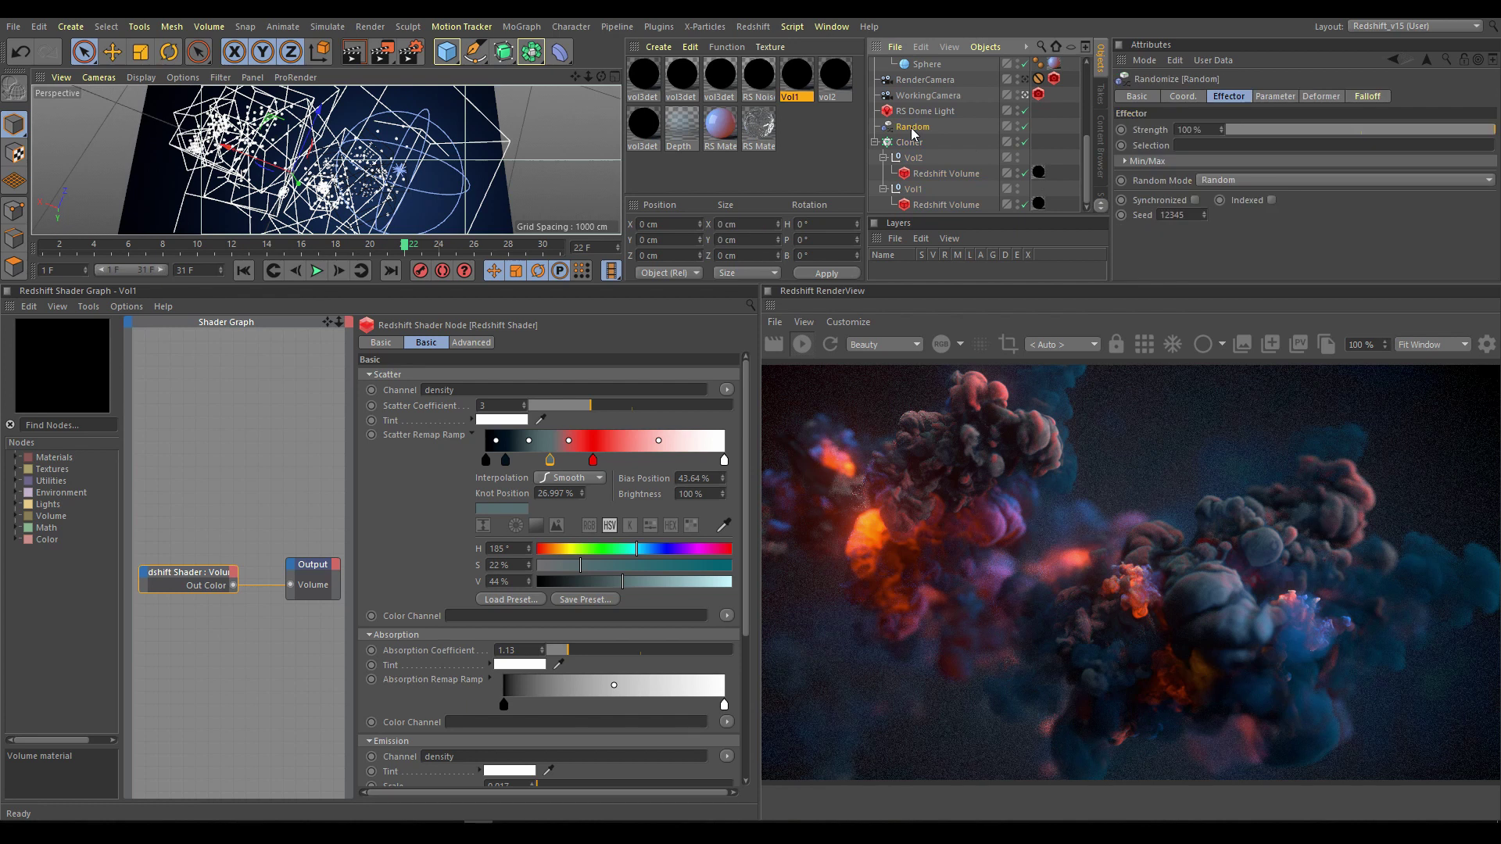
click(1272, 98)
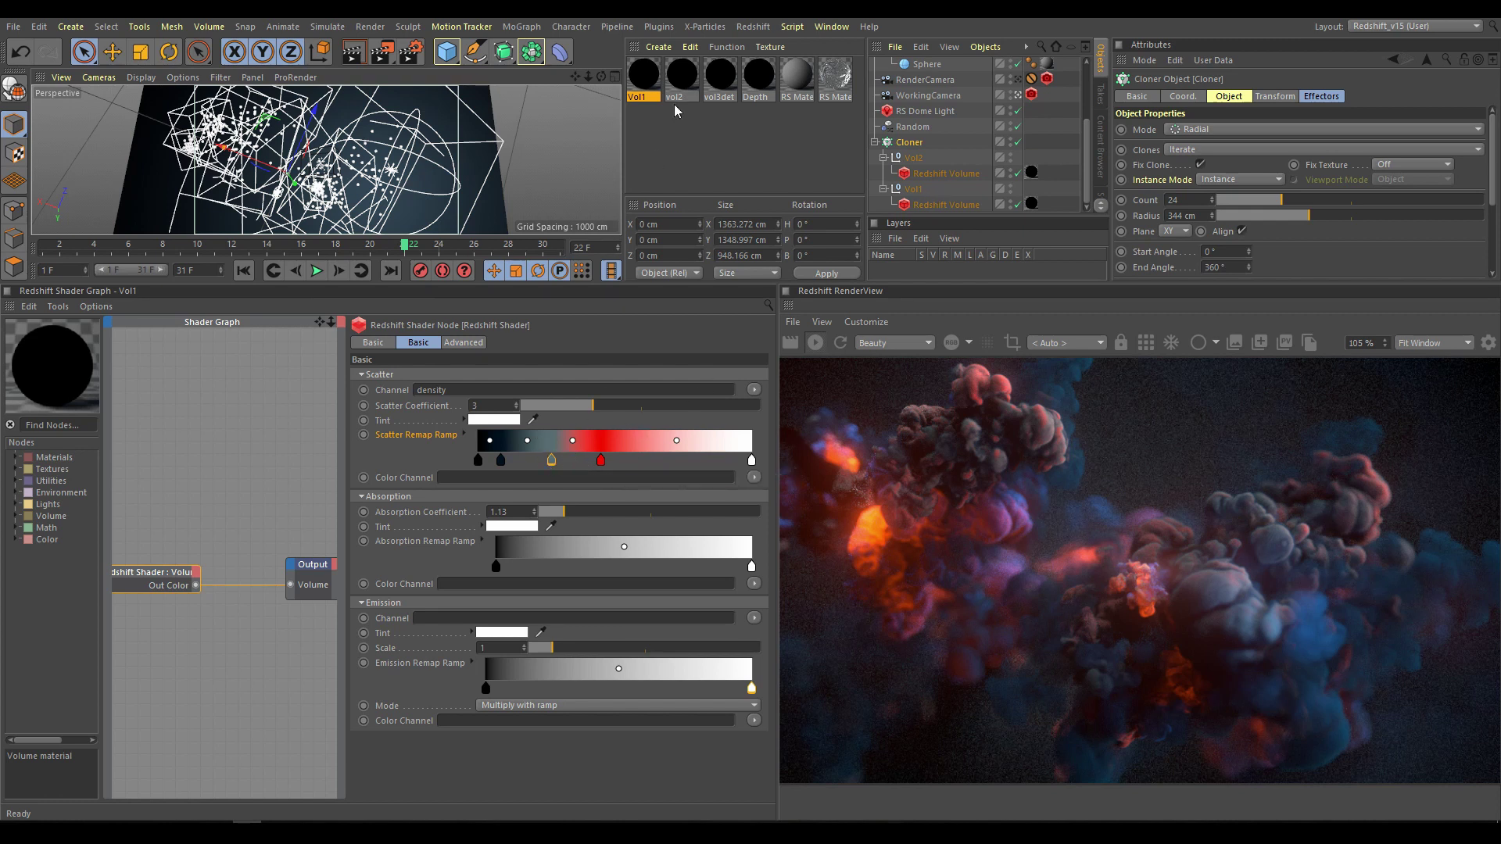
Select the vol2 material and scroll its attributes to view the scatter and emission ramps.
click(683, 82)
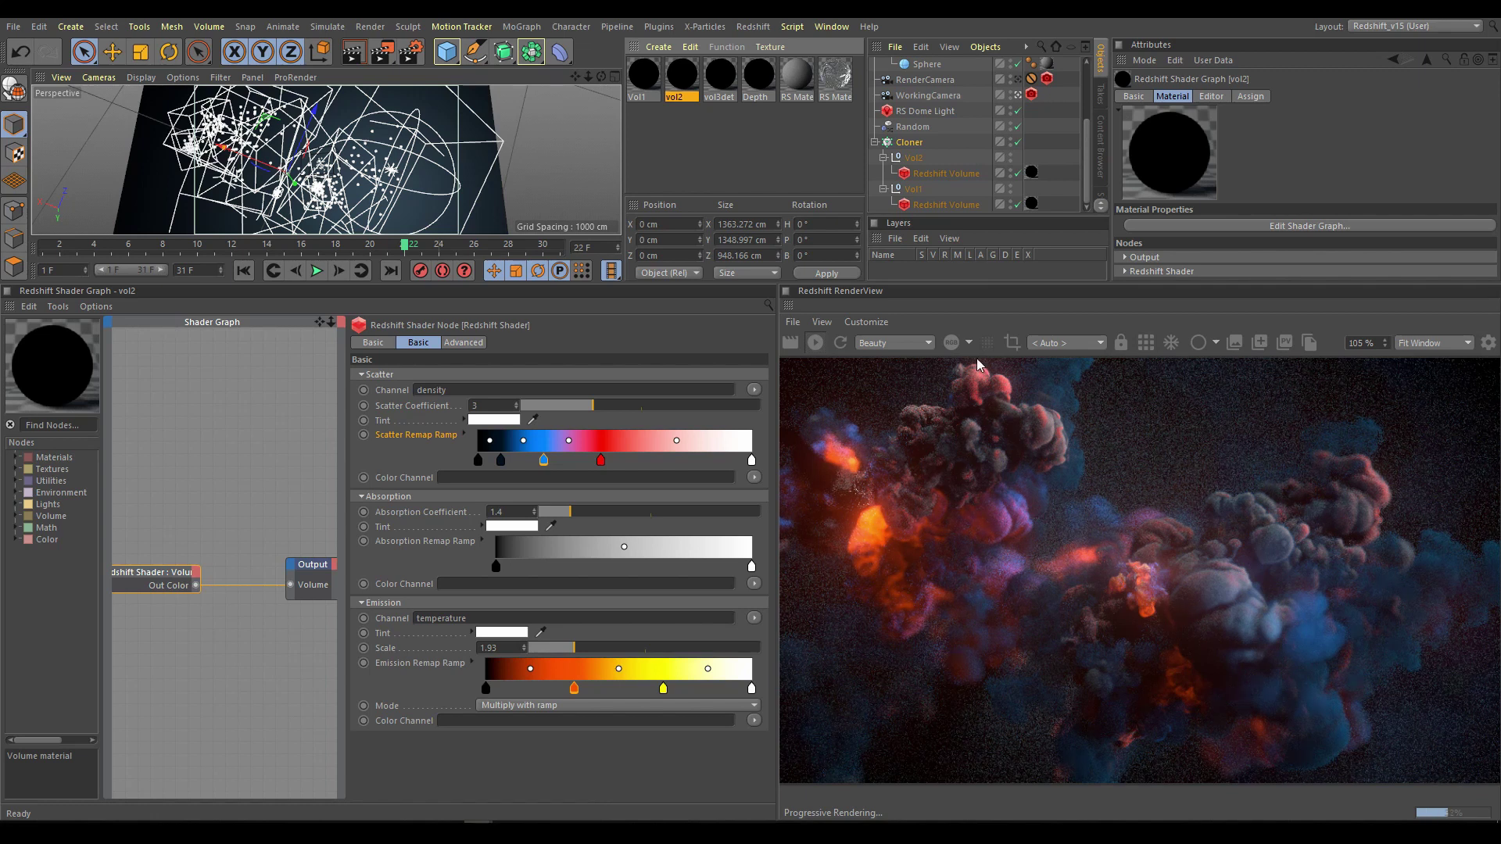
drag(1090, 175, 1089, 89)
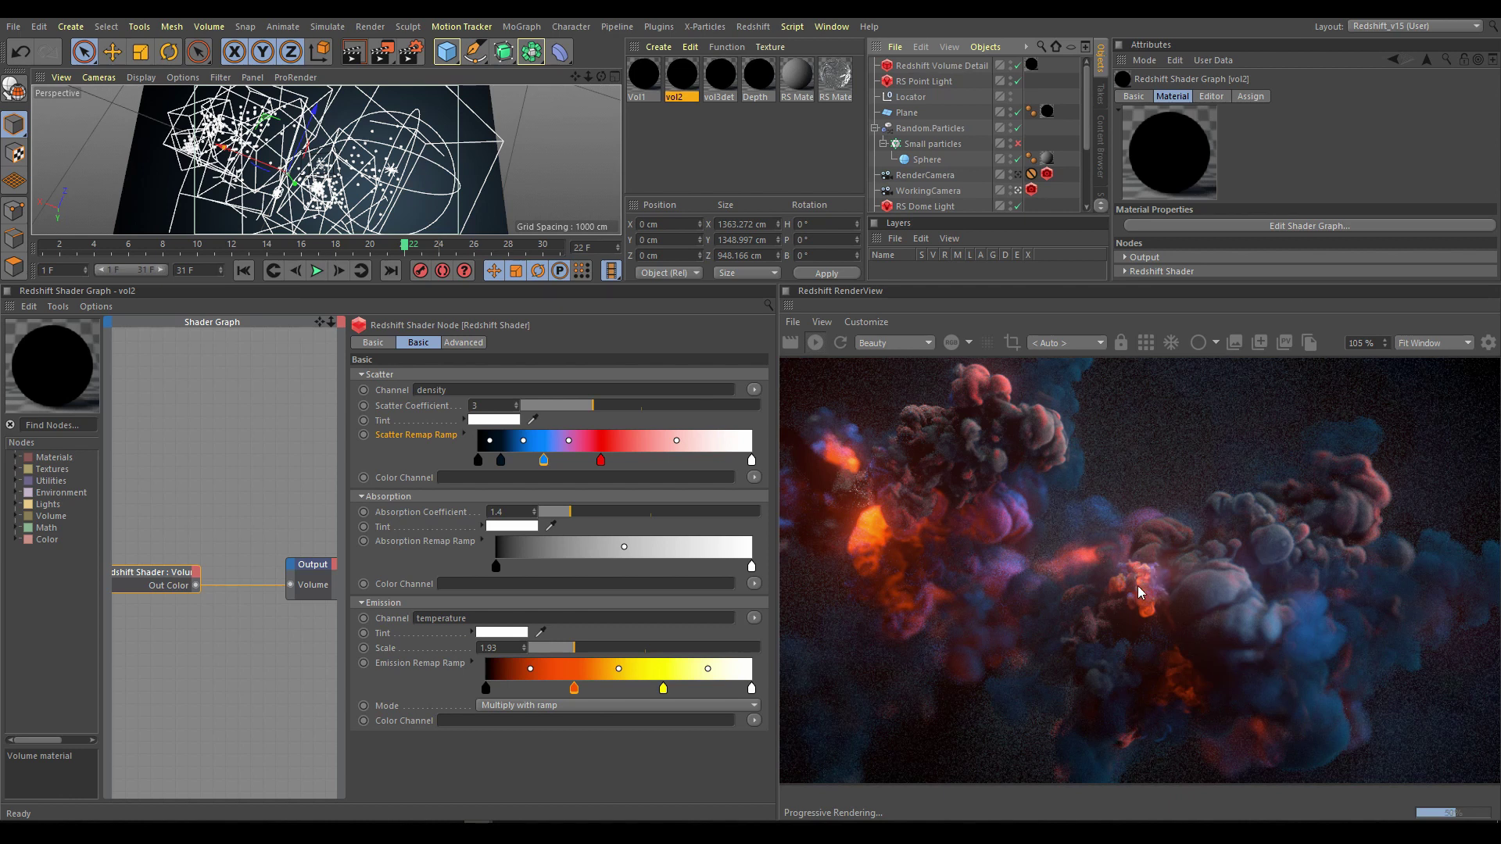
click(1017, 68)
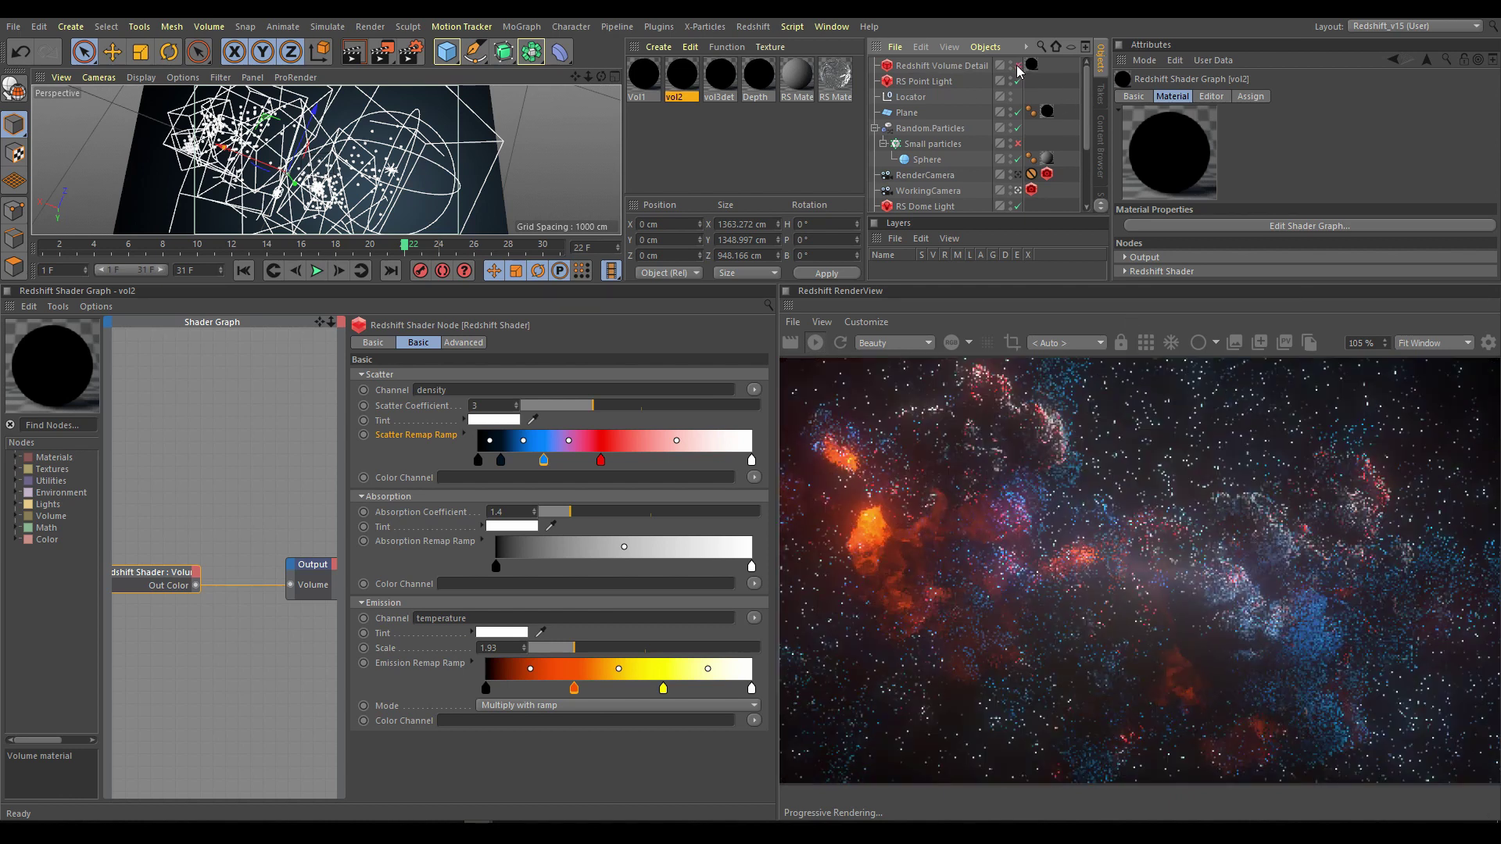
click(1018, 66)
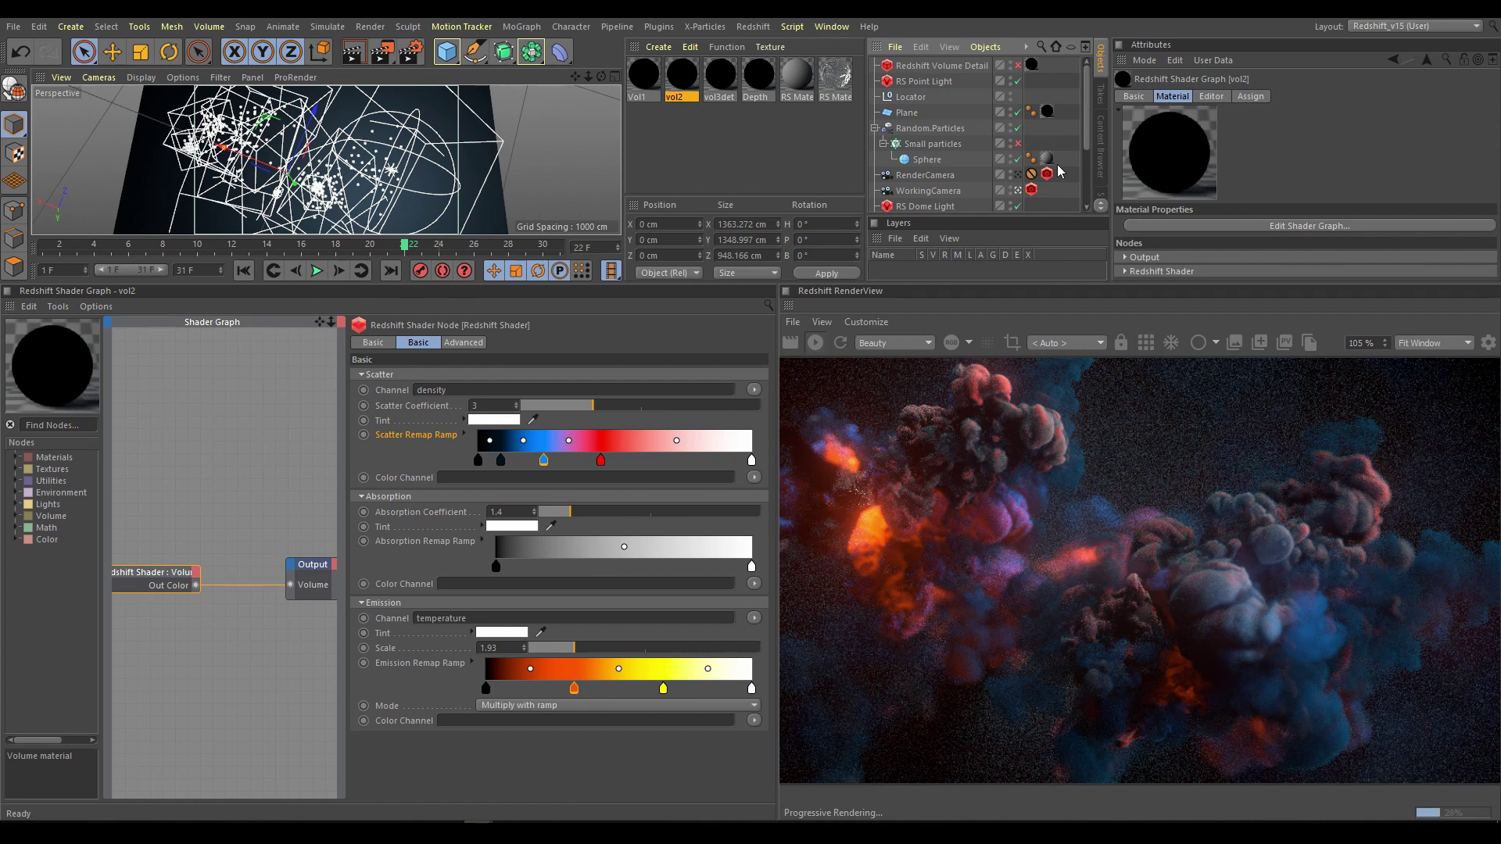
click(1017, 66)
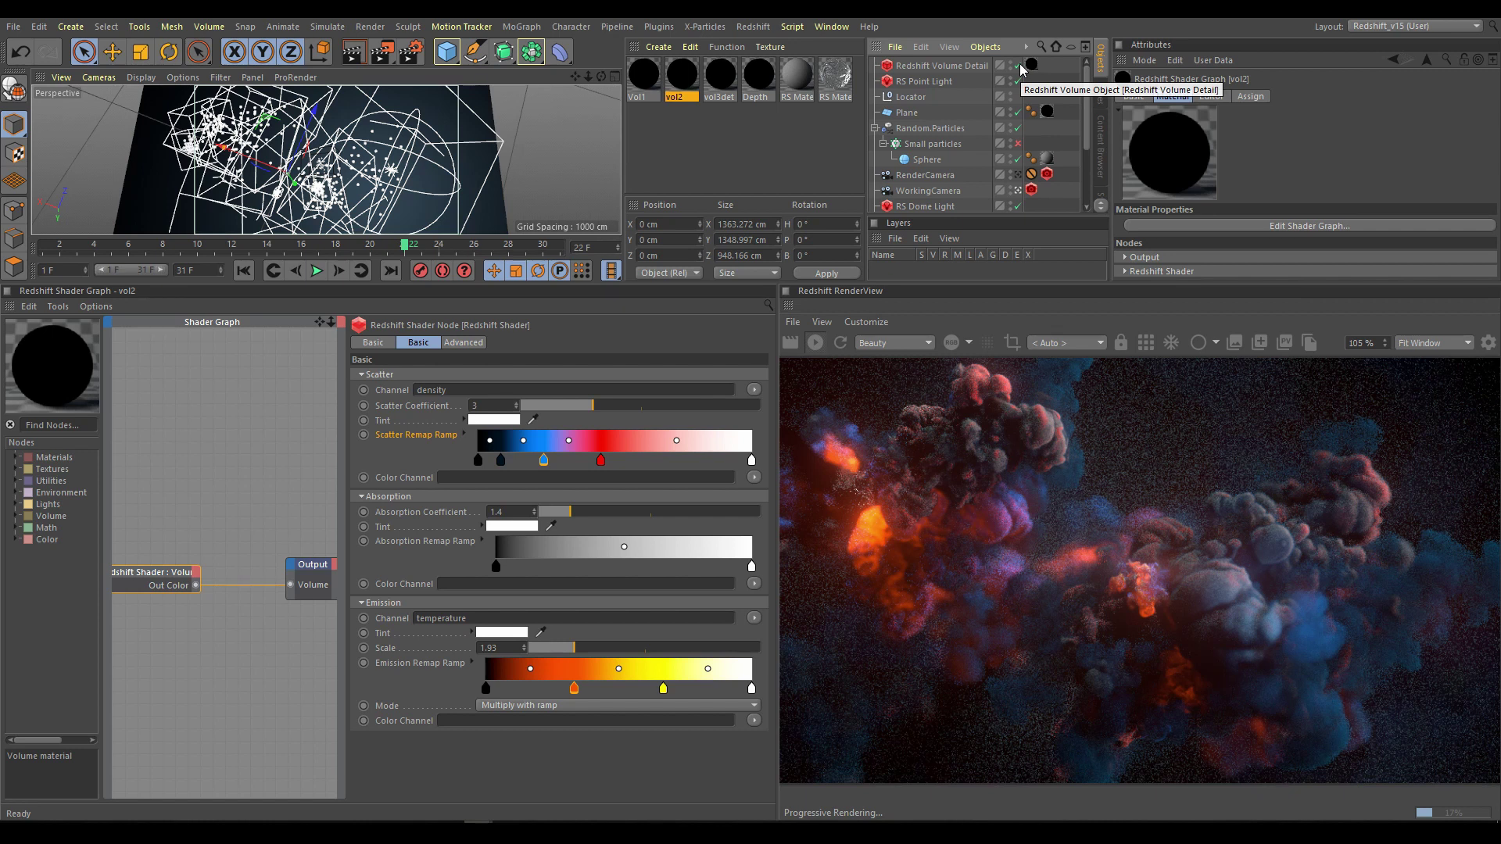
Inspect the Locator and Plane settings, then open the Depth material's shader graph.
click(909, 98)
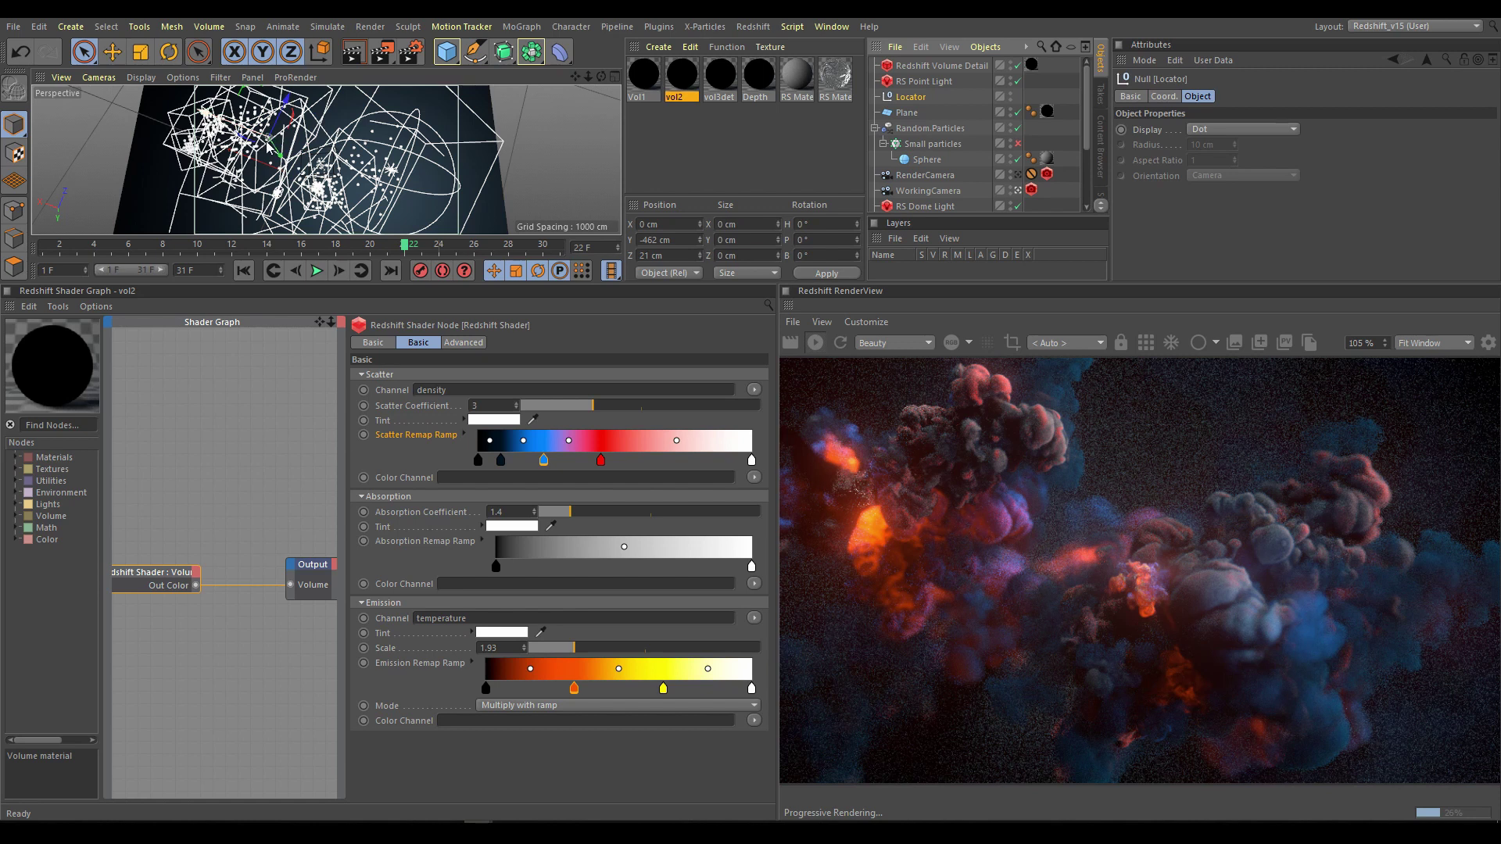
click(907, 114)
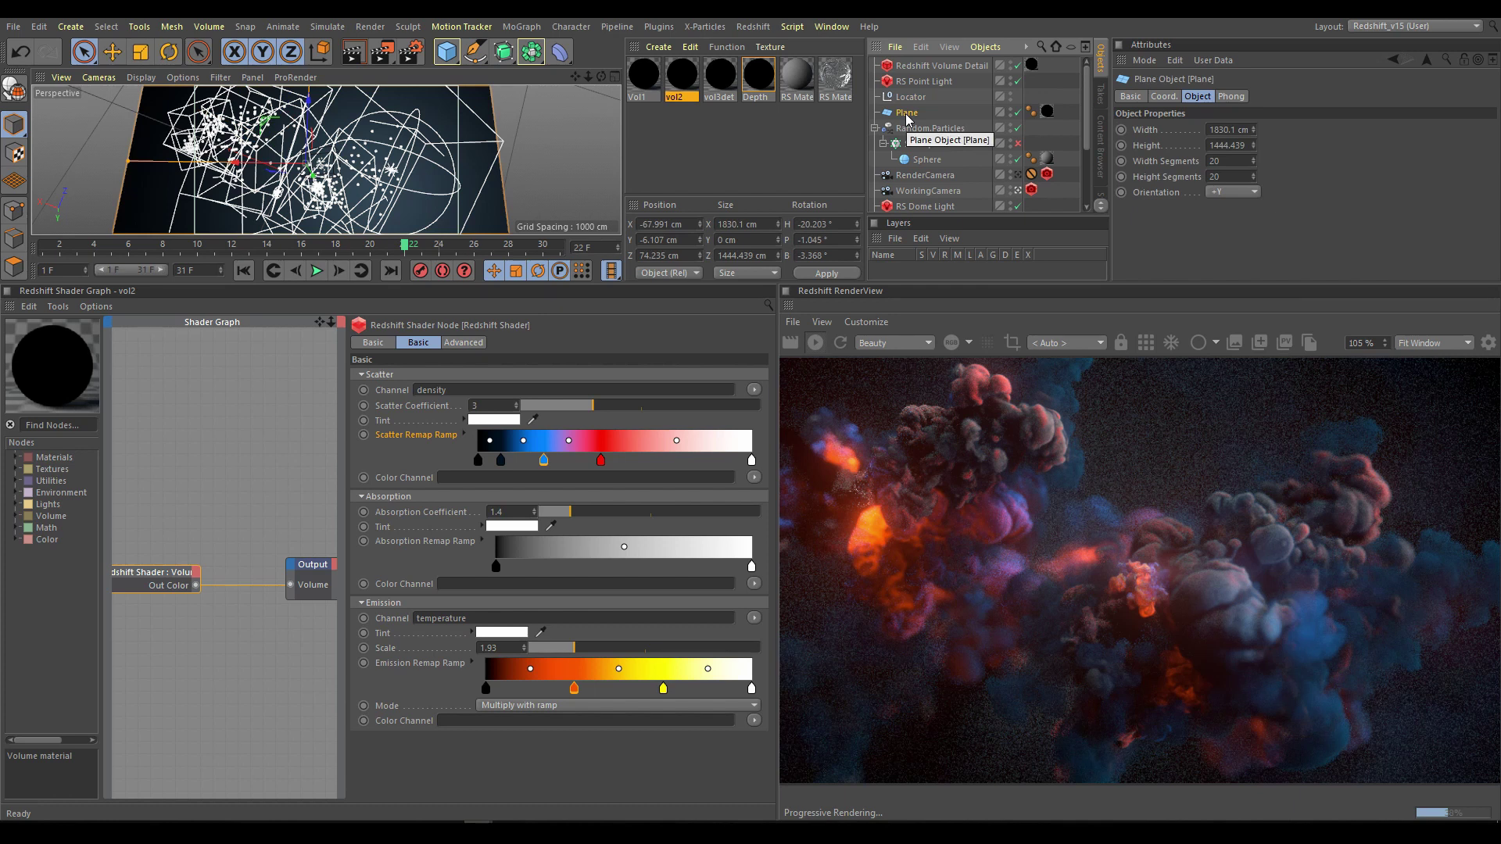
click(759, 83)
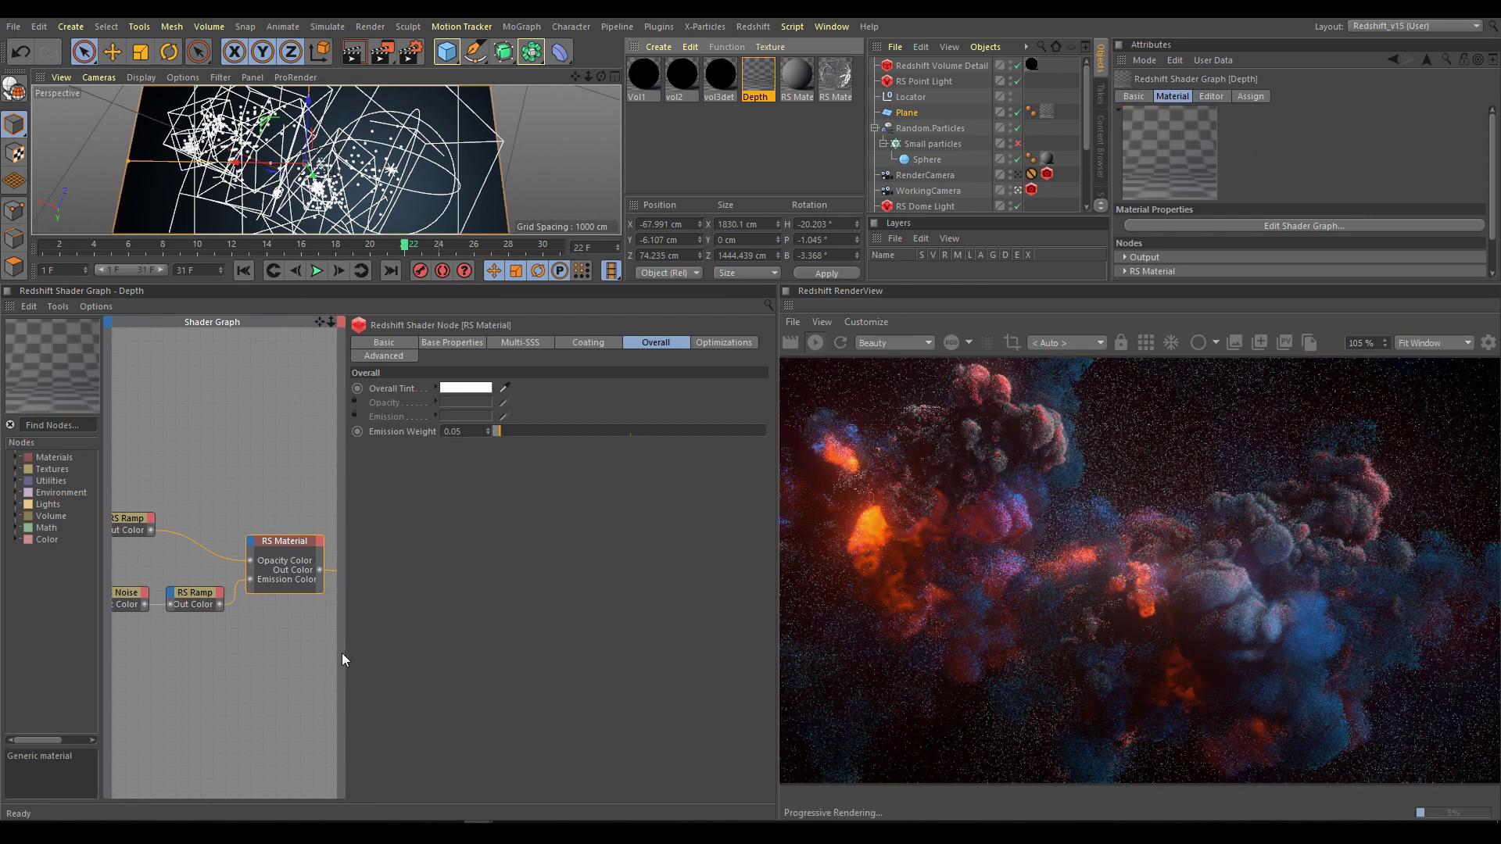
Widen the Depth graph, toggle the Plane off and on, disable Small particles, and select the top RS Ramp.
drag(342, 659, 466, 667)
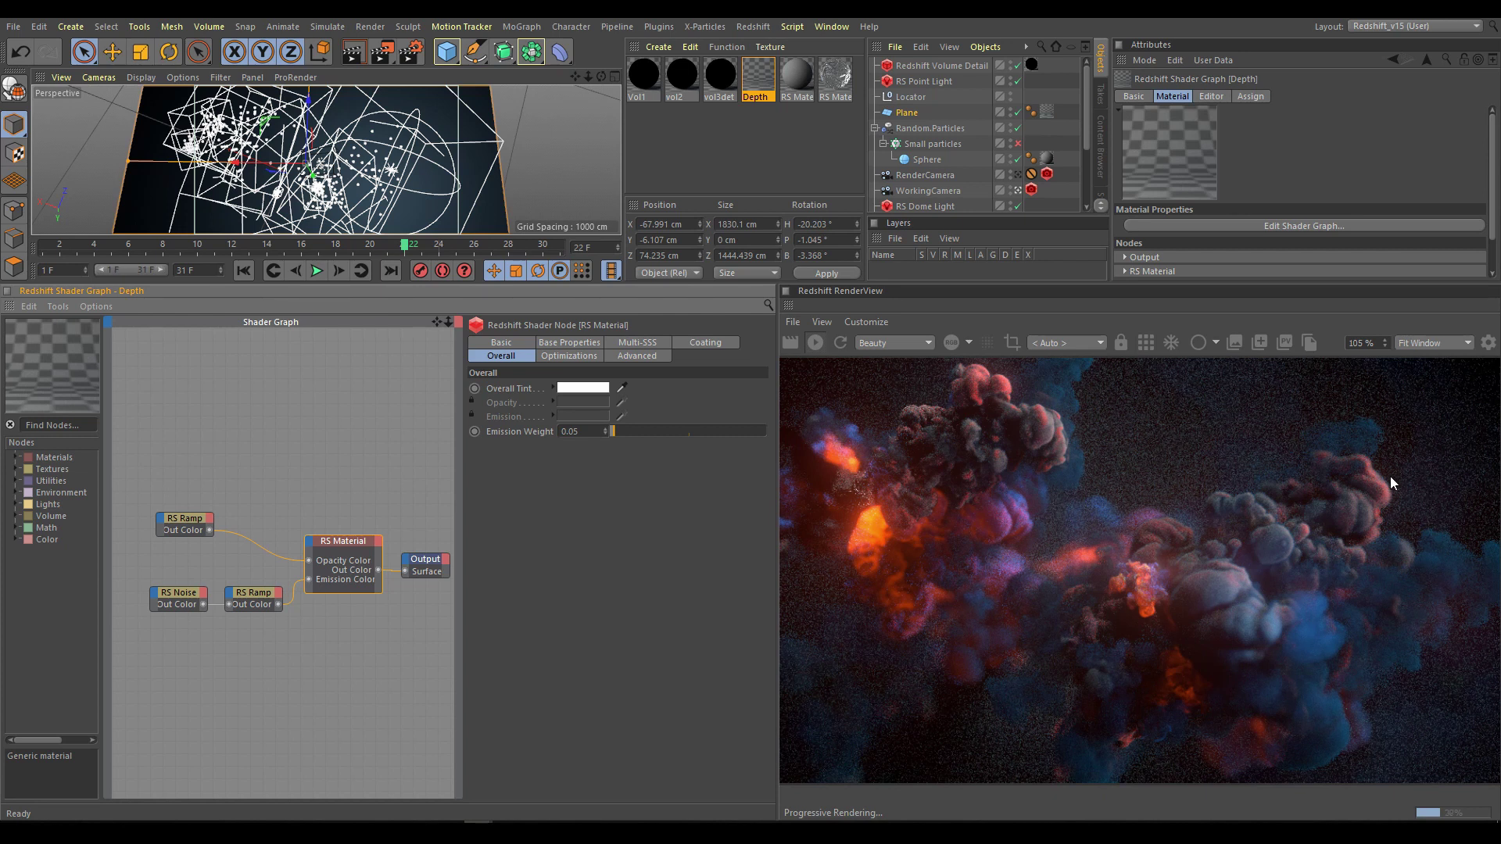
click(1017, 113)
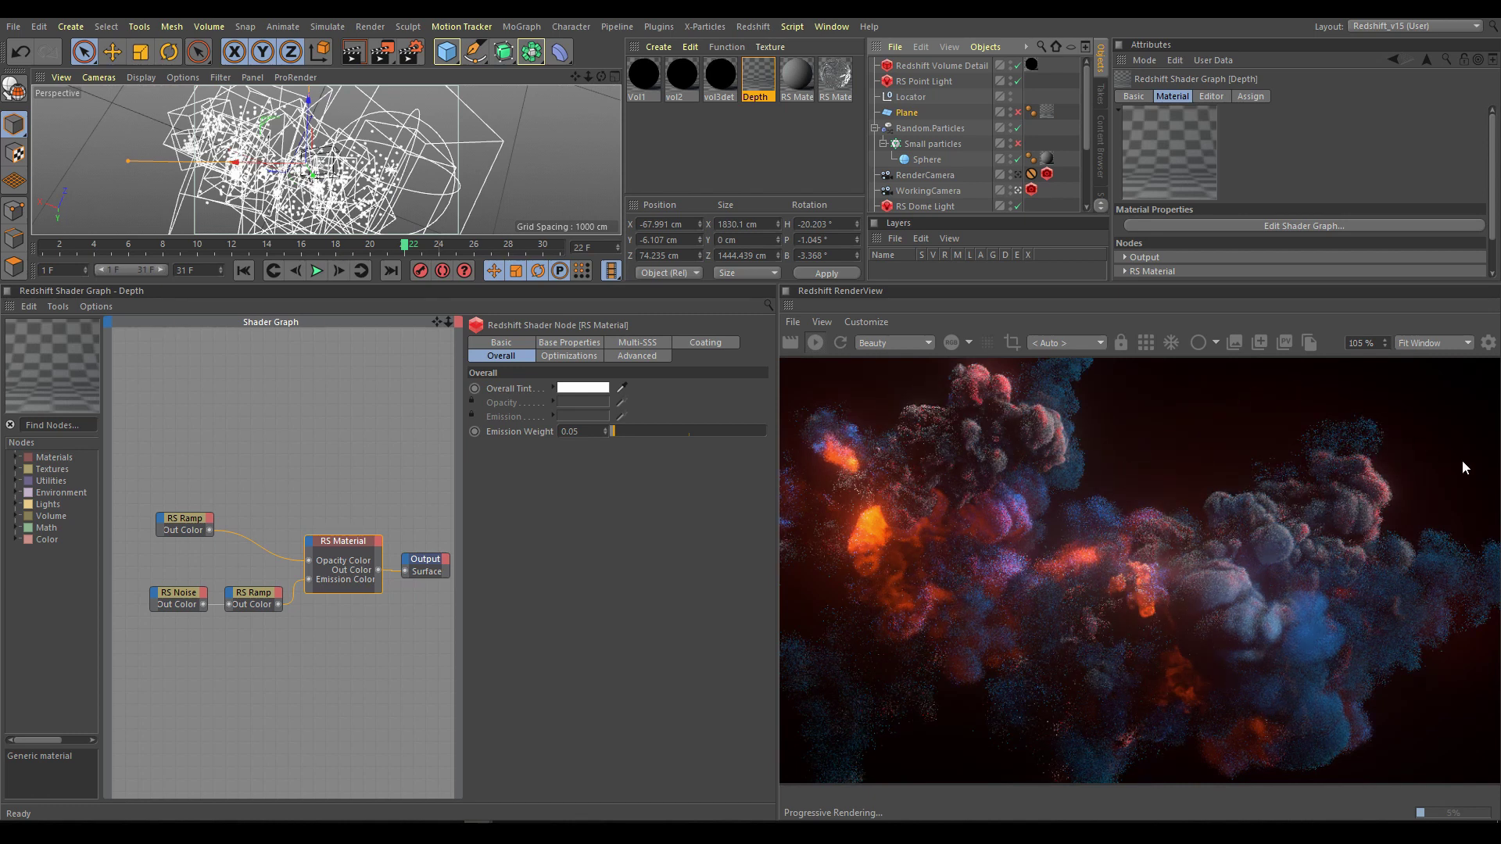
click(1017, 112)
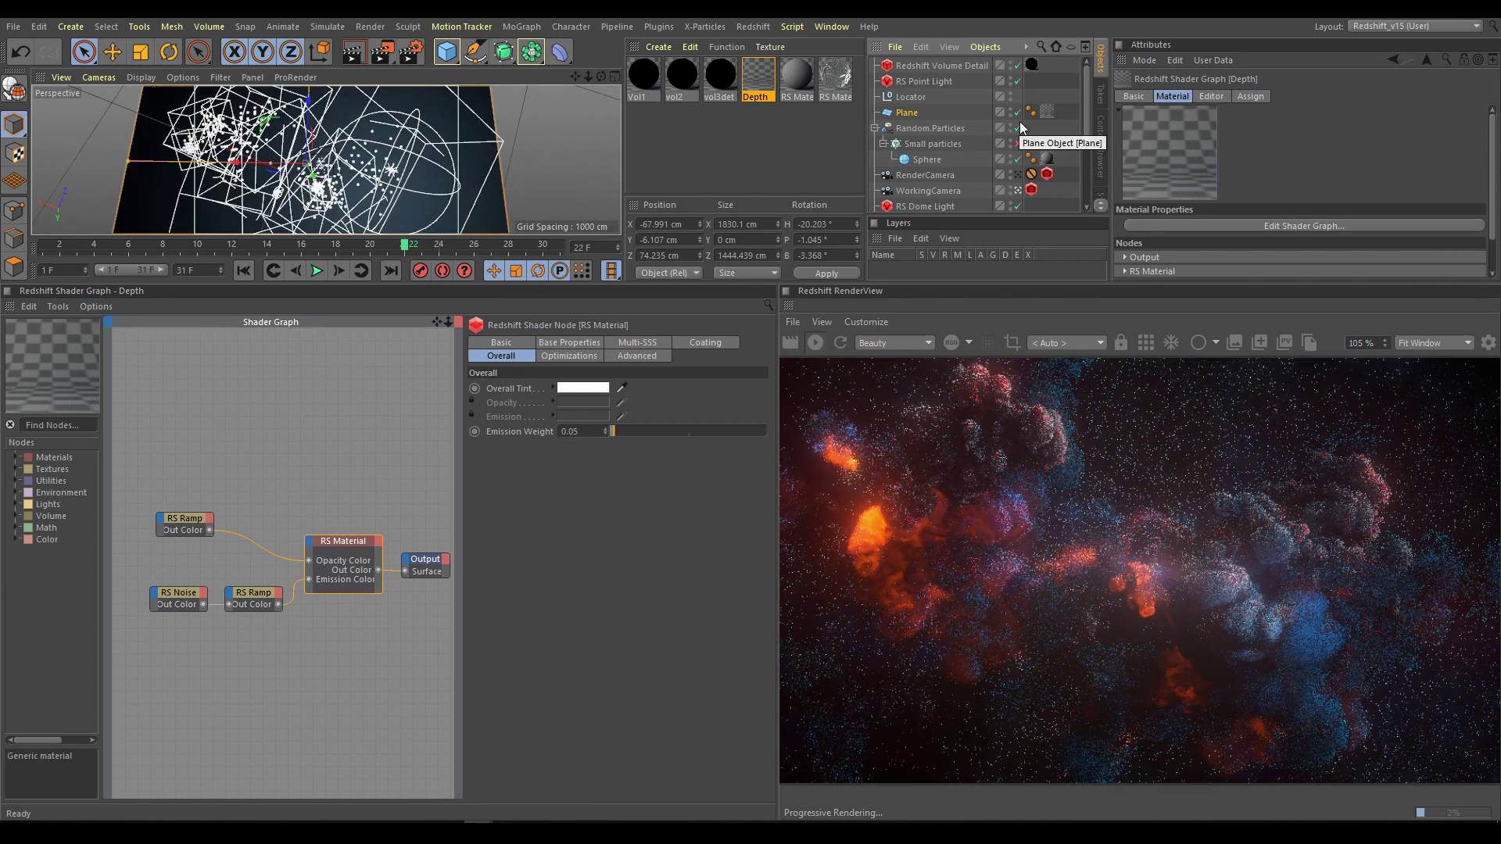
click(1017, 143)
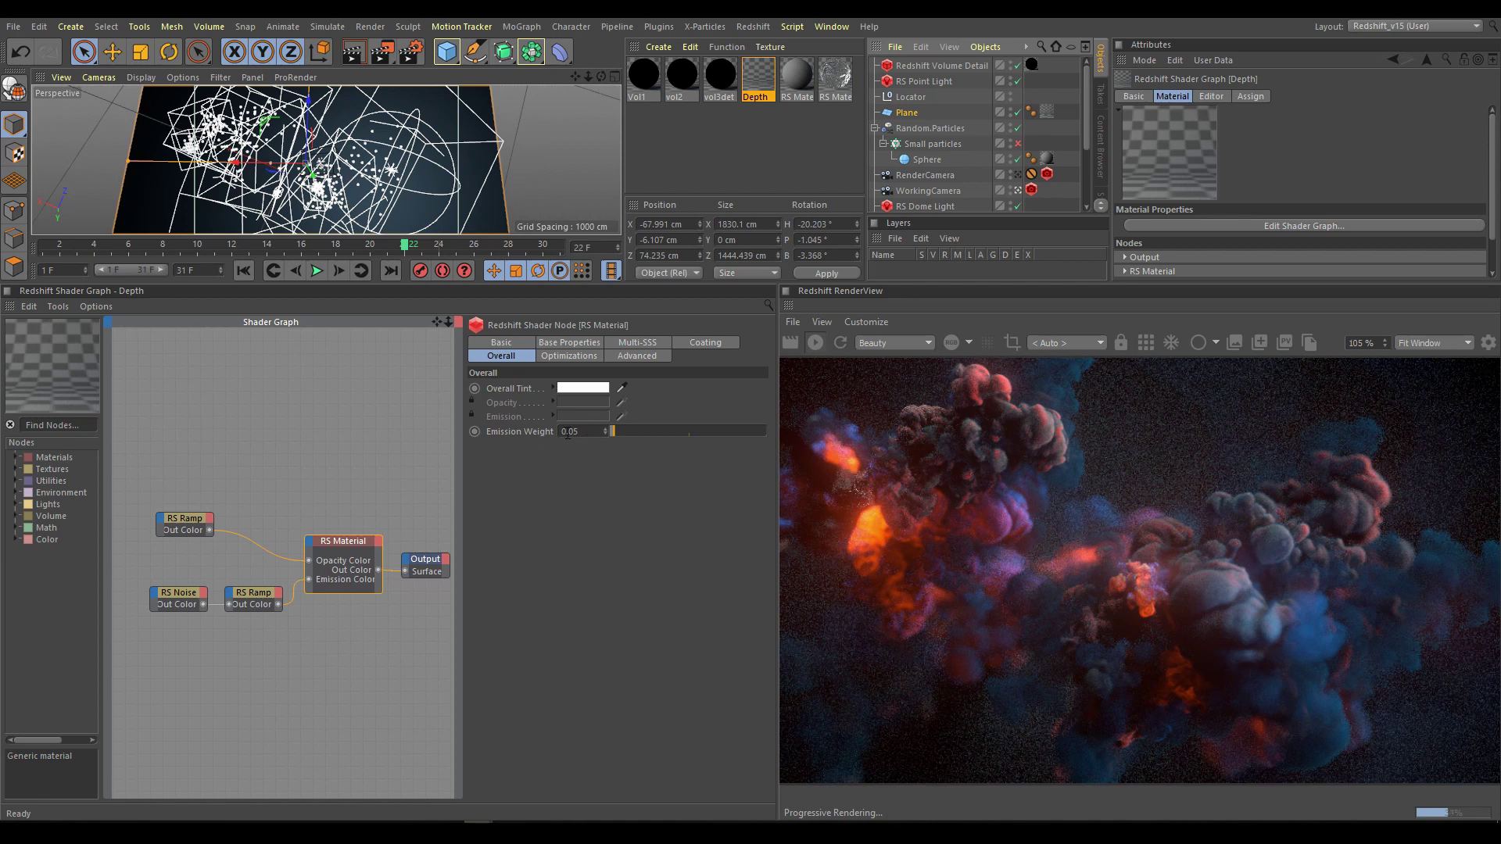
click(188, 523)
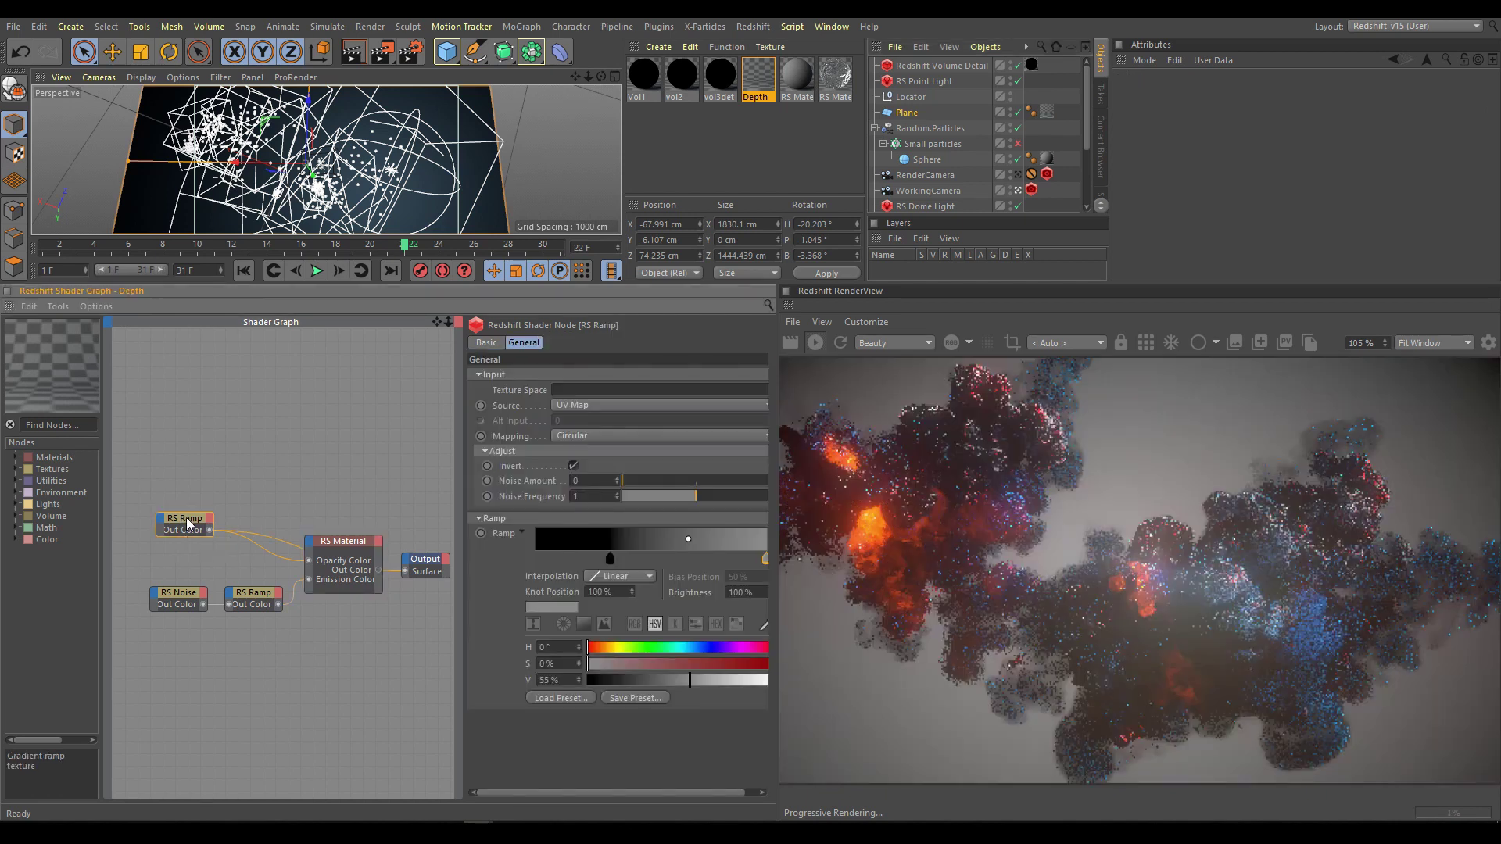
Darken a ramp knot, inspect the second RS Ramp, and set the noise User Time to 0.456.
drag(461, 666, 417, 666)
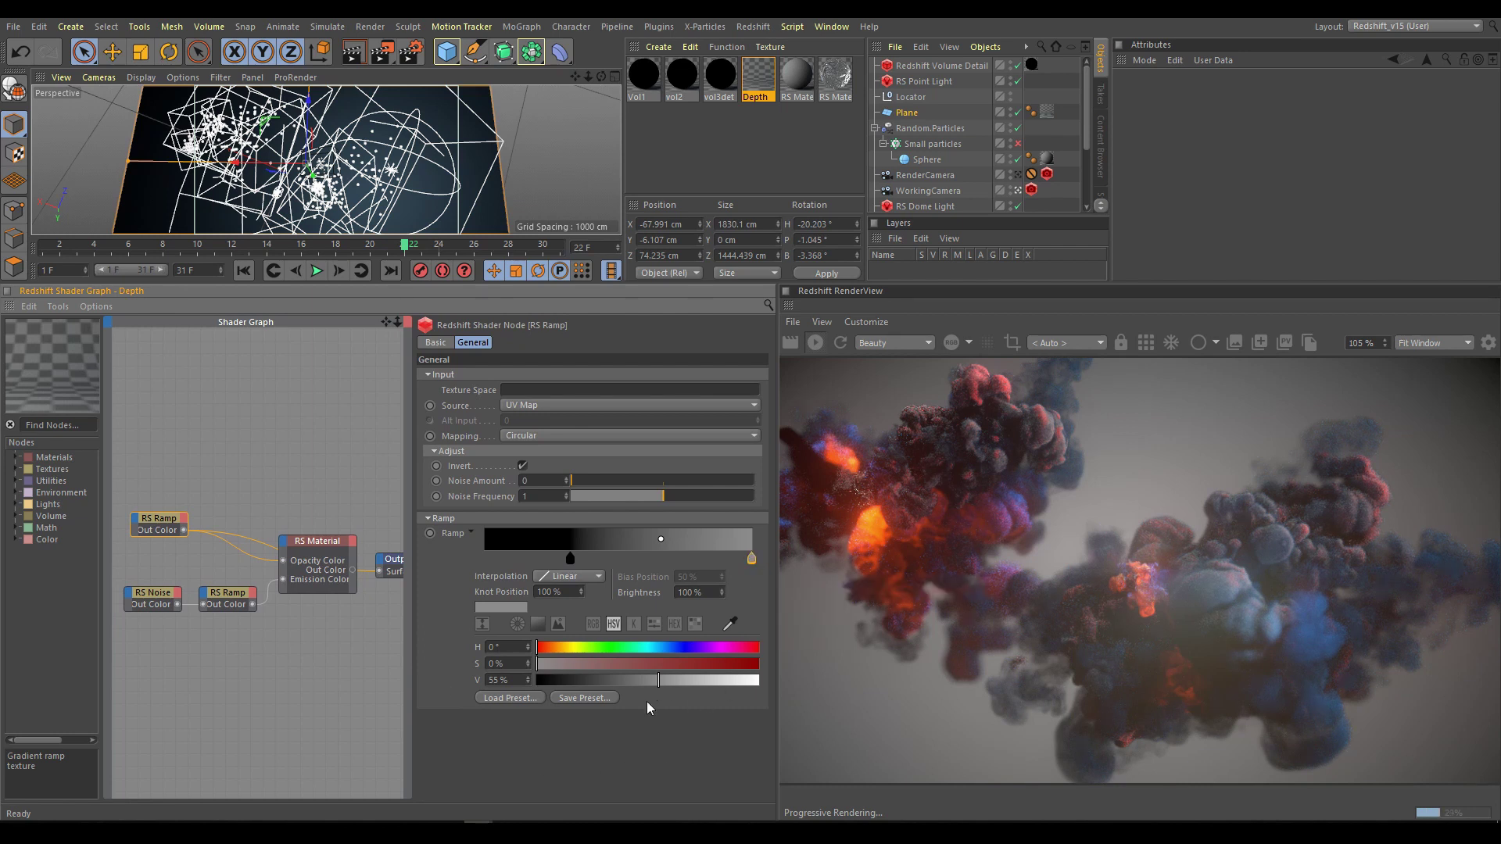
mouse_move(658, 680)
mouse_down()
mouse_move(593, 677)
mouse_move(701, 678)
mouse_move(658, 679)
mouse_up()
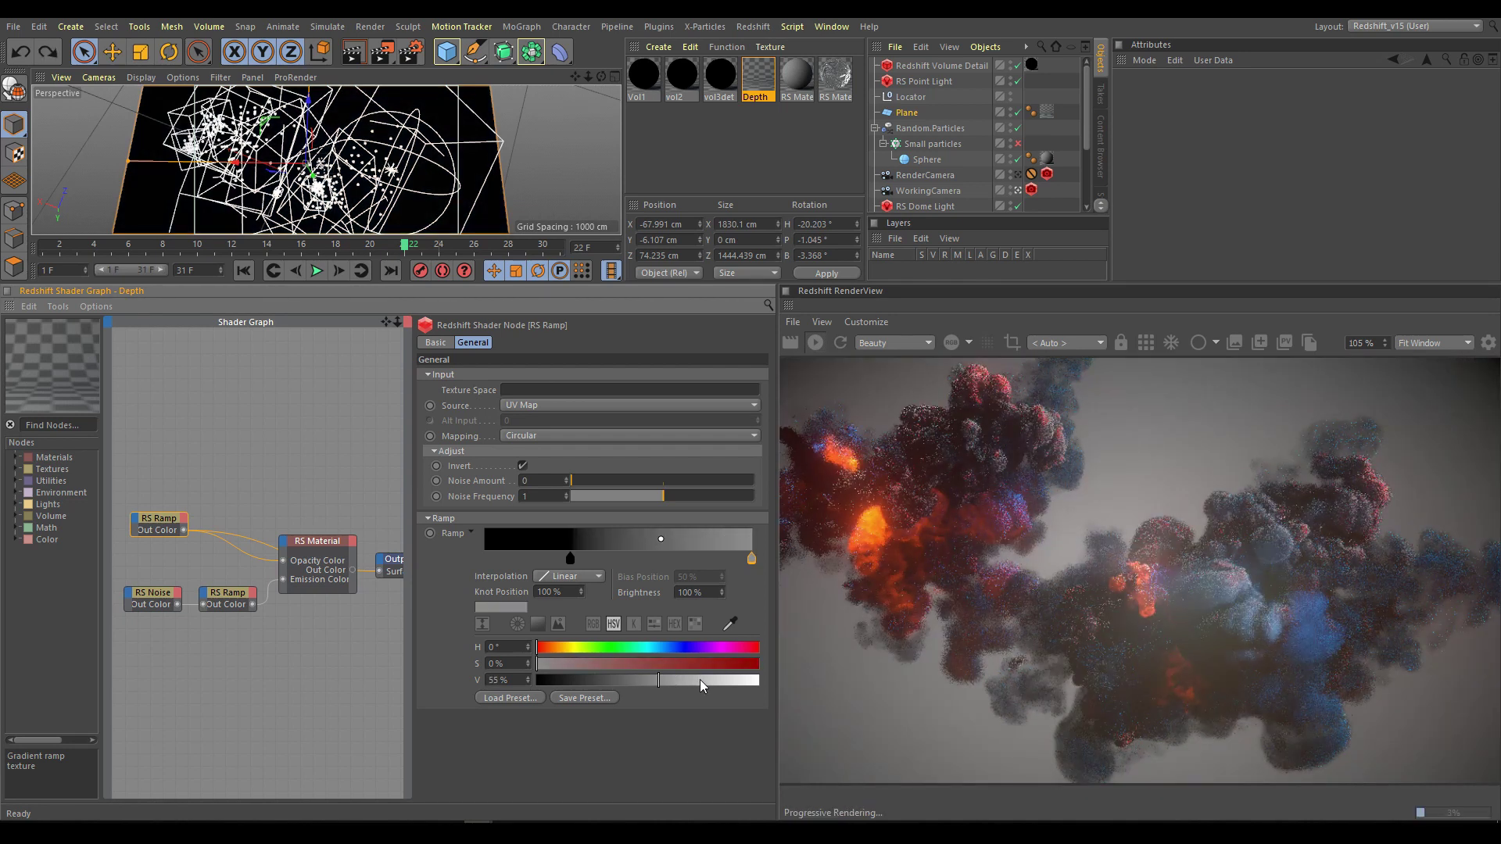
click(233, 598)
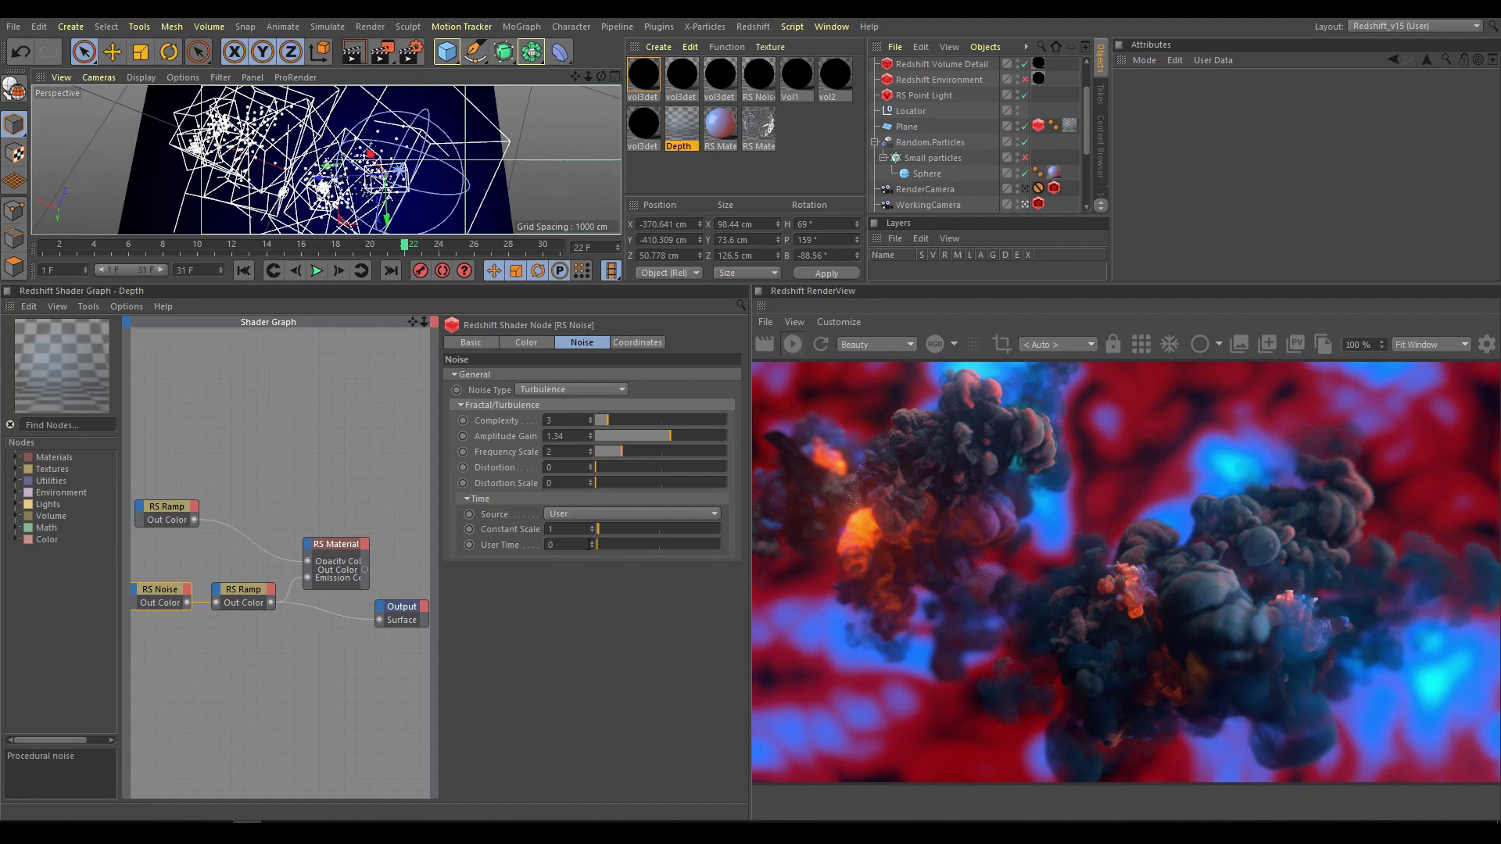
drag(598, 544, 713, 539)
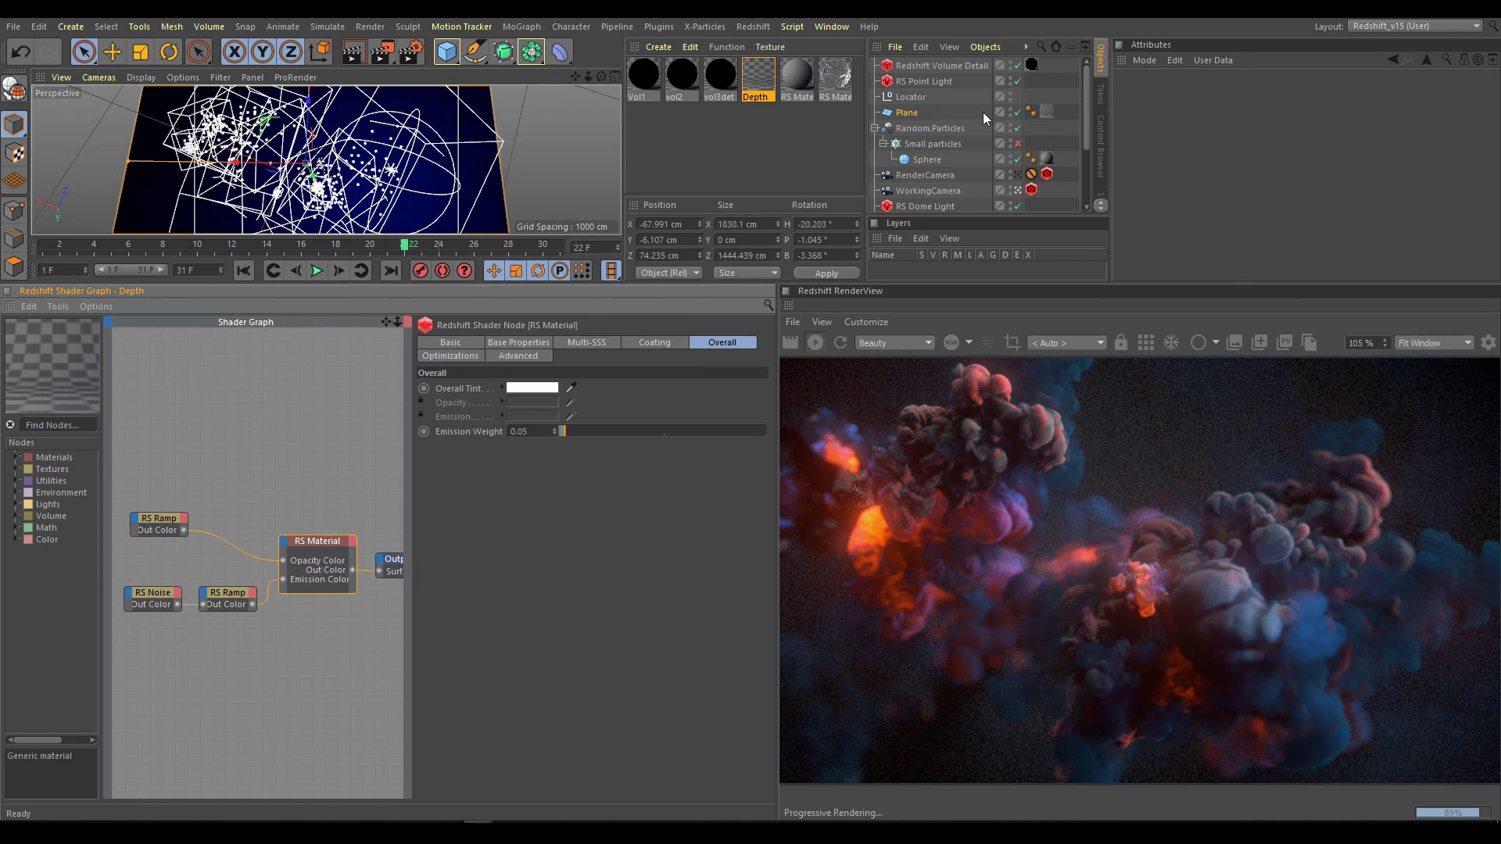
Disable the backdrop Plane and compare the 00:05:51 and 00:04:06 renders in the history.
click(1018, 112)
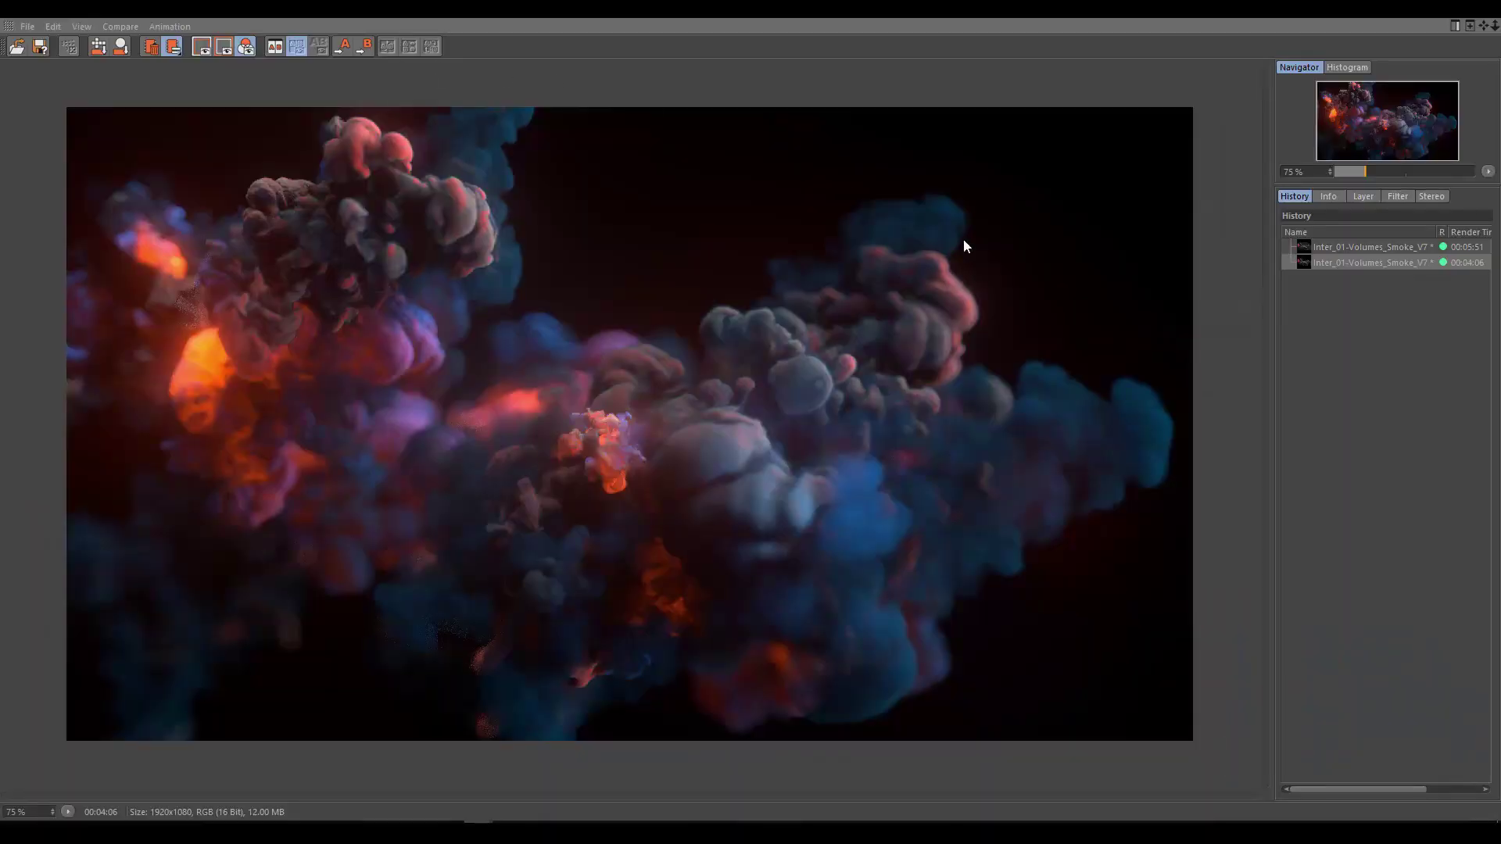
click(1361, 247)
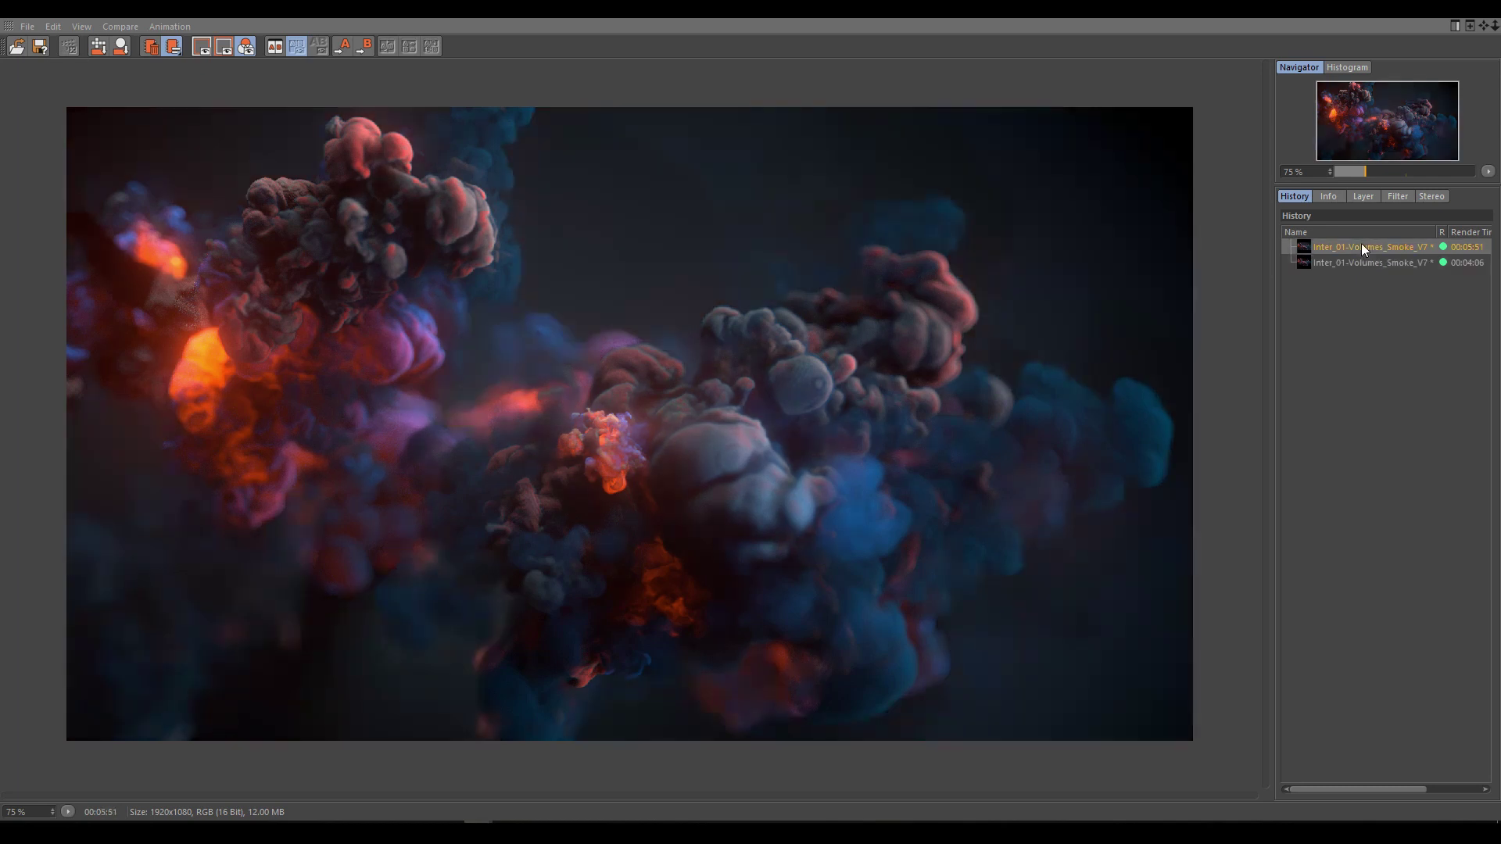
click(1357, 265)
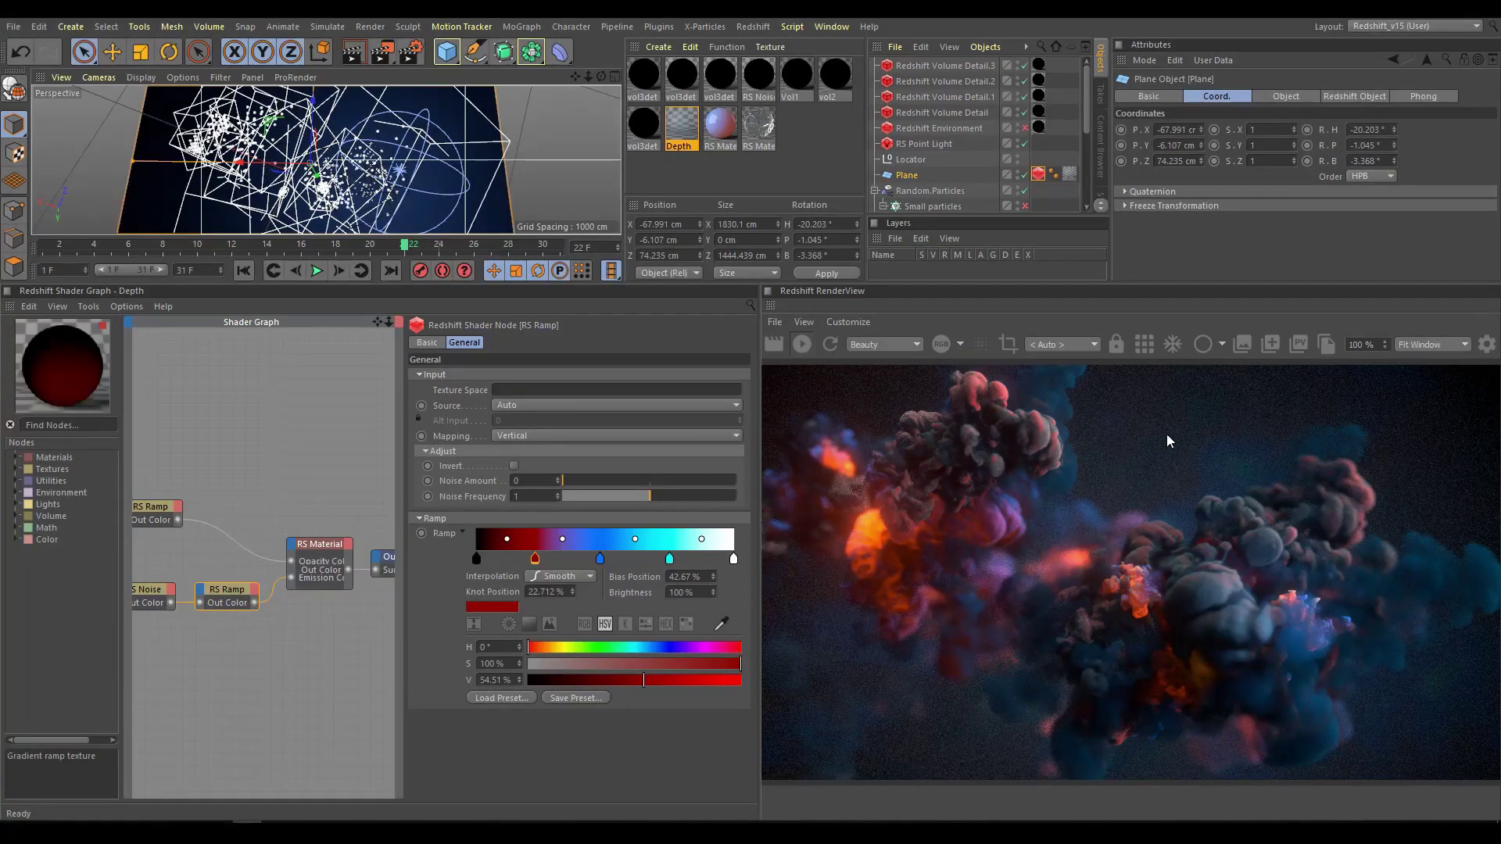
Check the Plane's Redshift Object tag, then bring up the top RS Ramp's mapping options in the Depth graph.
click(1039, 175)
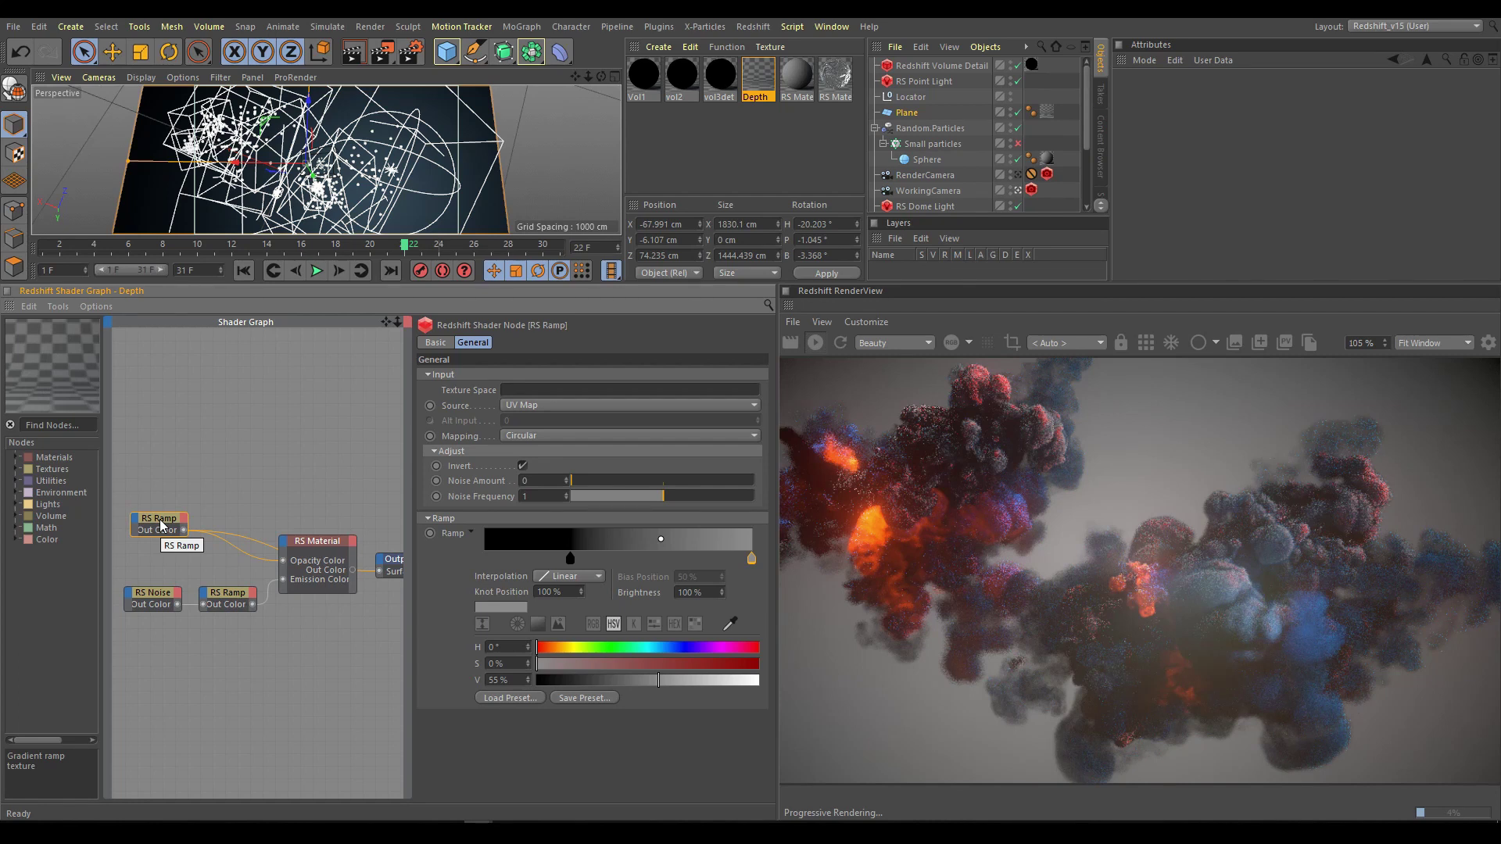
click(555, 435)
Try Horizontal and Diagonal mapping on the top RS Ramp, settling on Circular.
click(550, 467)
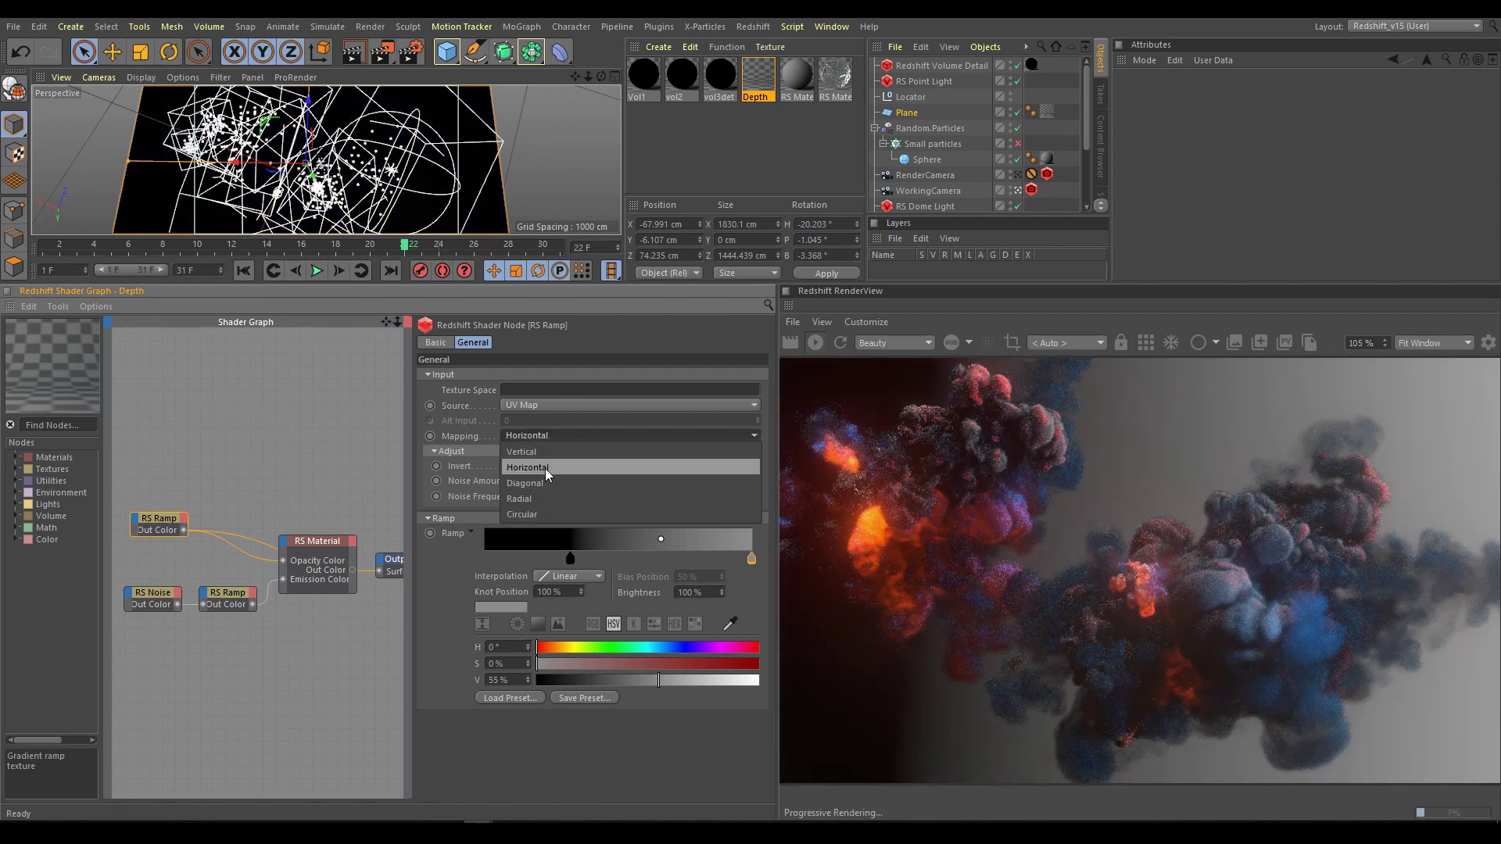
click(539, 482)
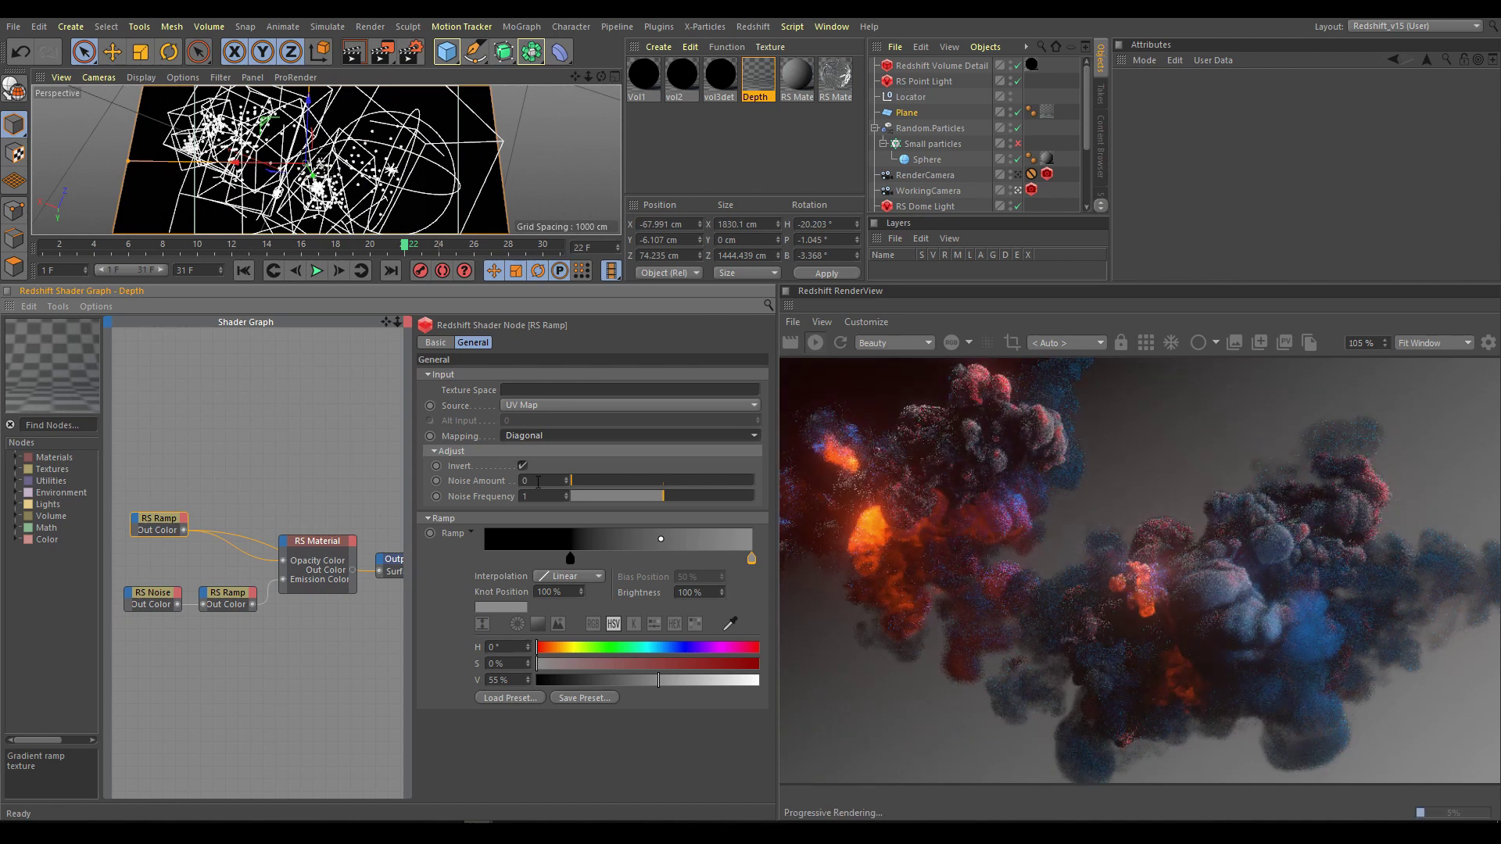
click(541, 436)
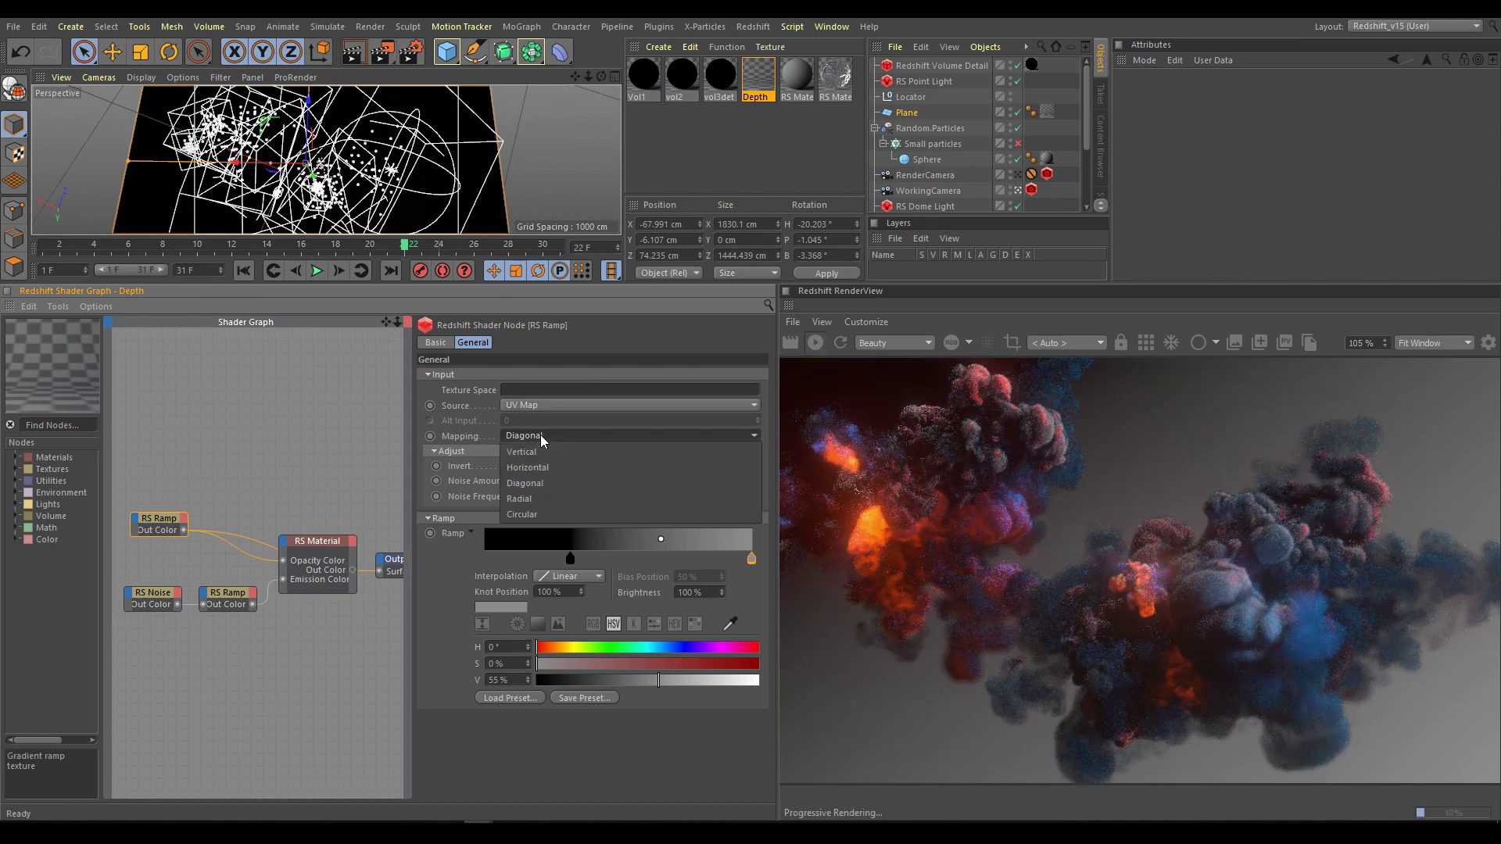
click(530, 510)
Set the opacity ramp's grey knot to V 36% in the colour picker.
click(318, 564)
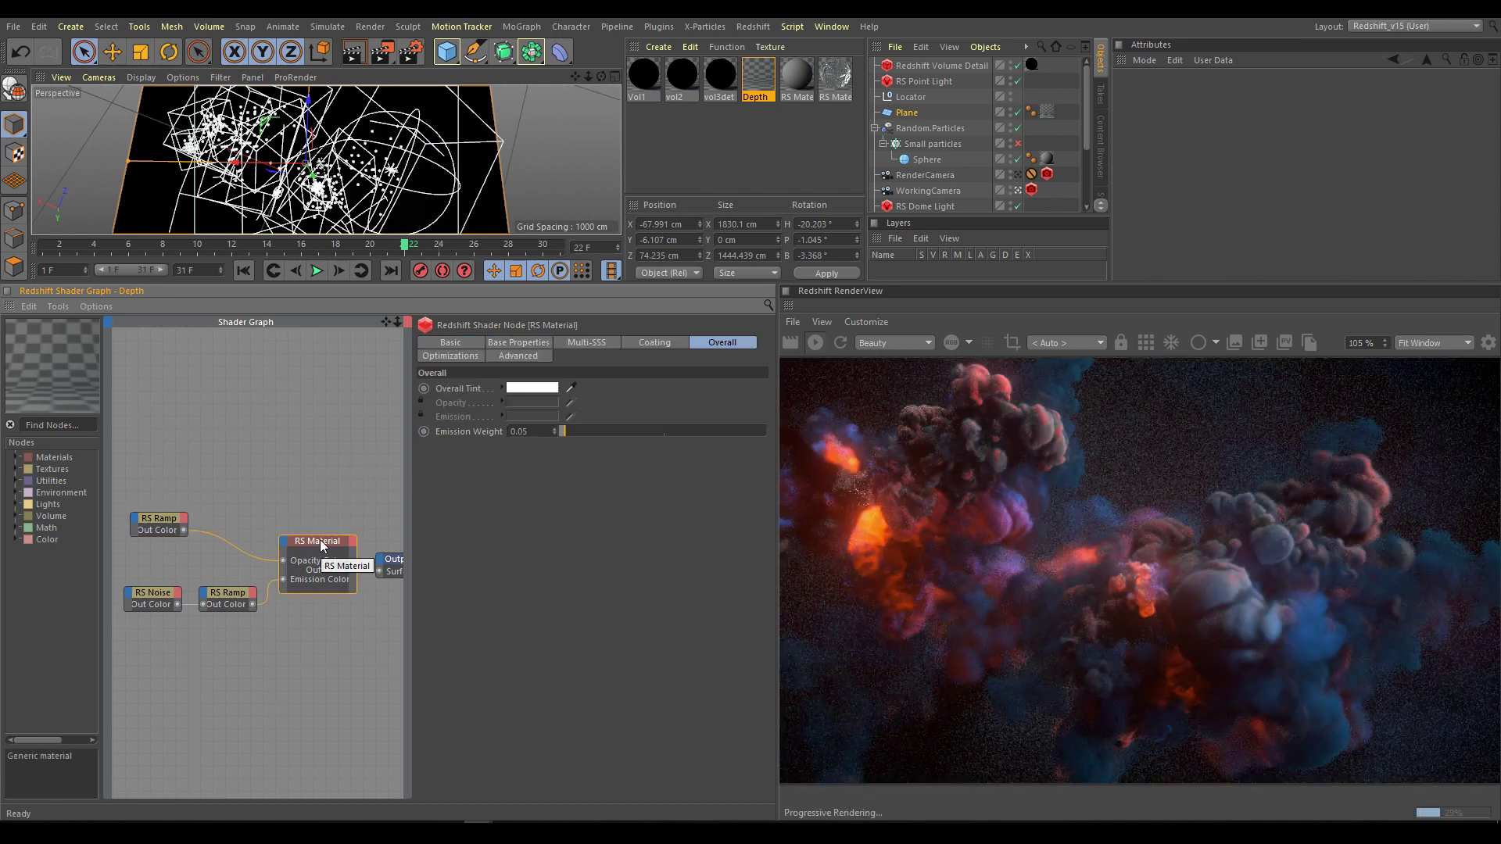
click(160, 524)
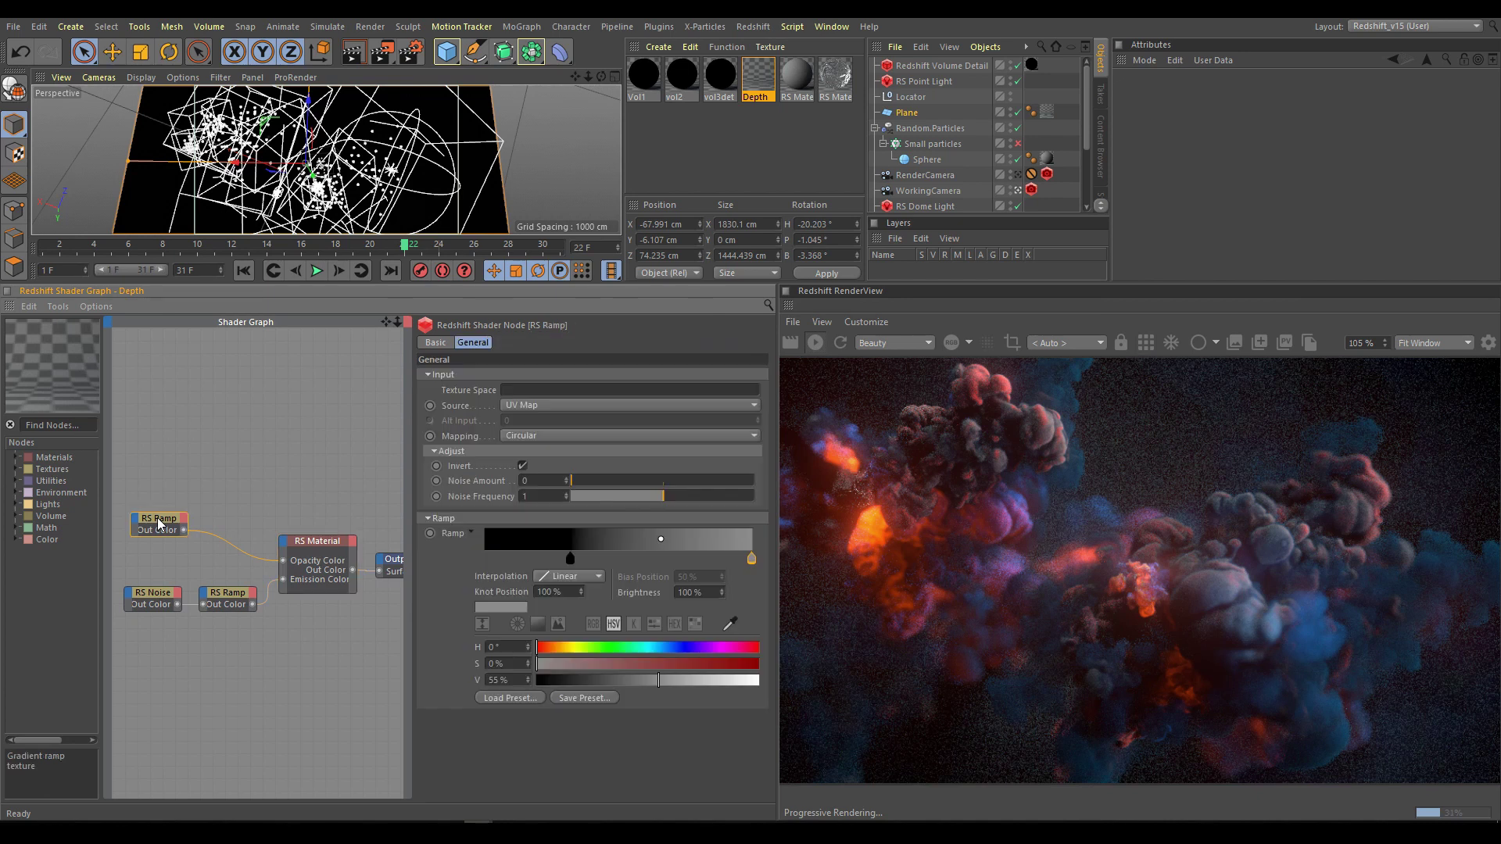
click(719, 683)
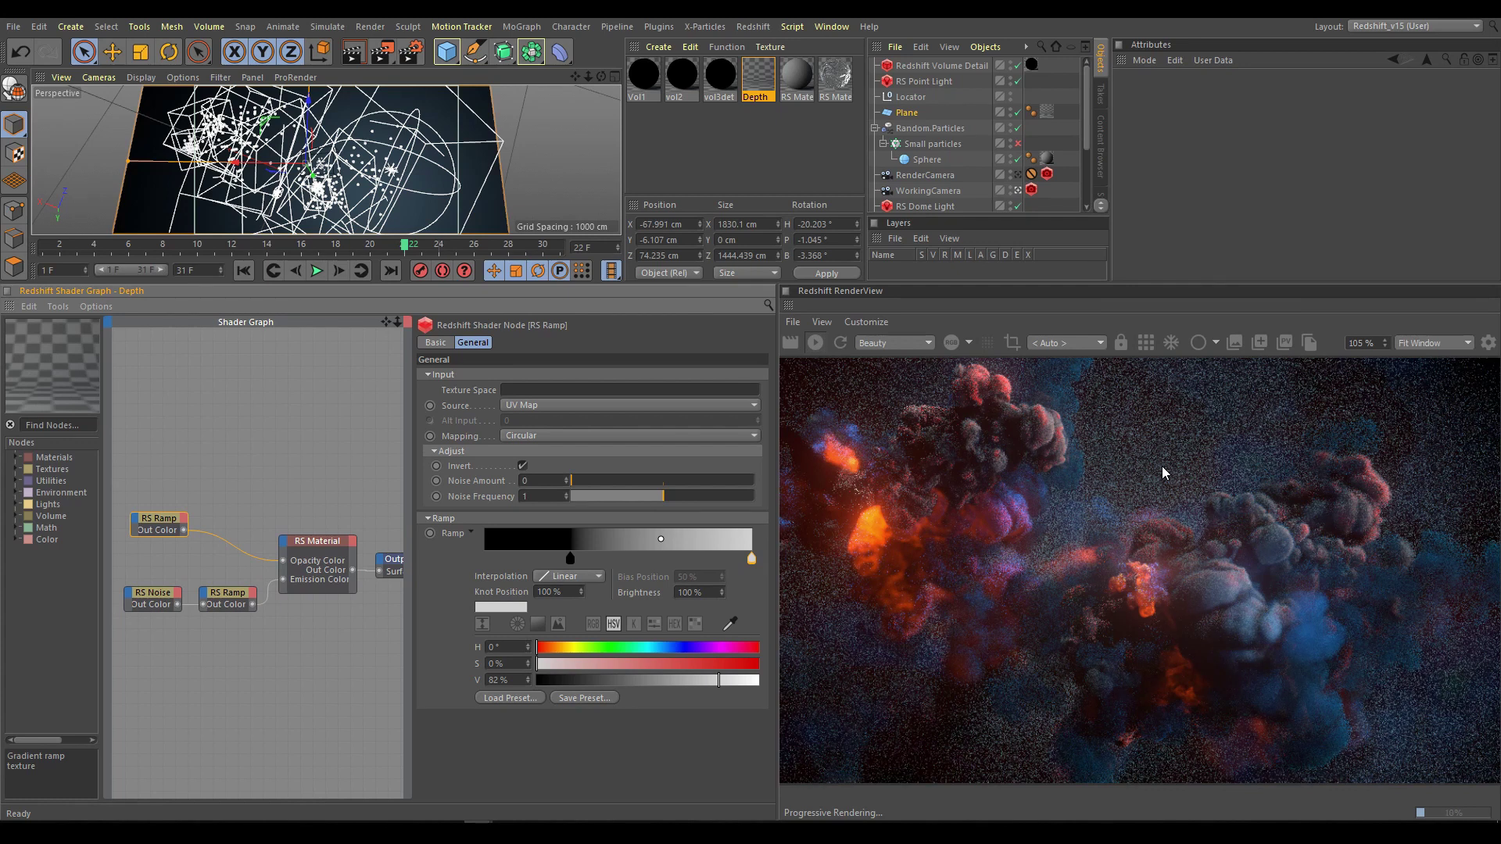
click(226, 598)
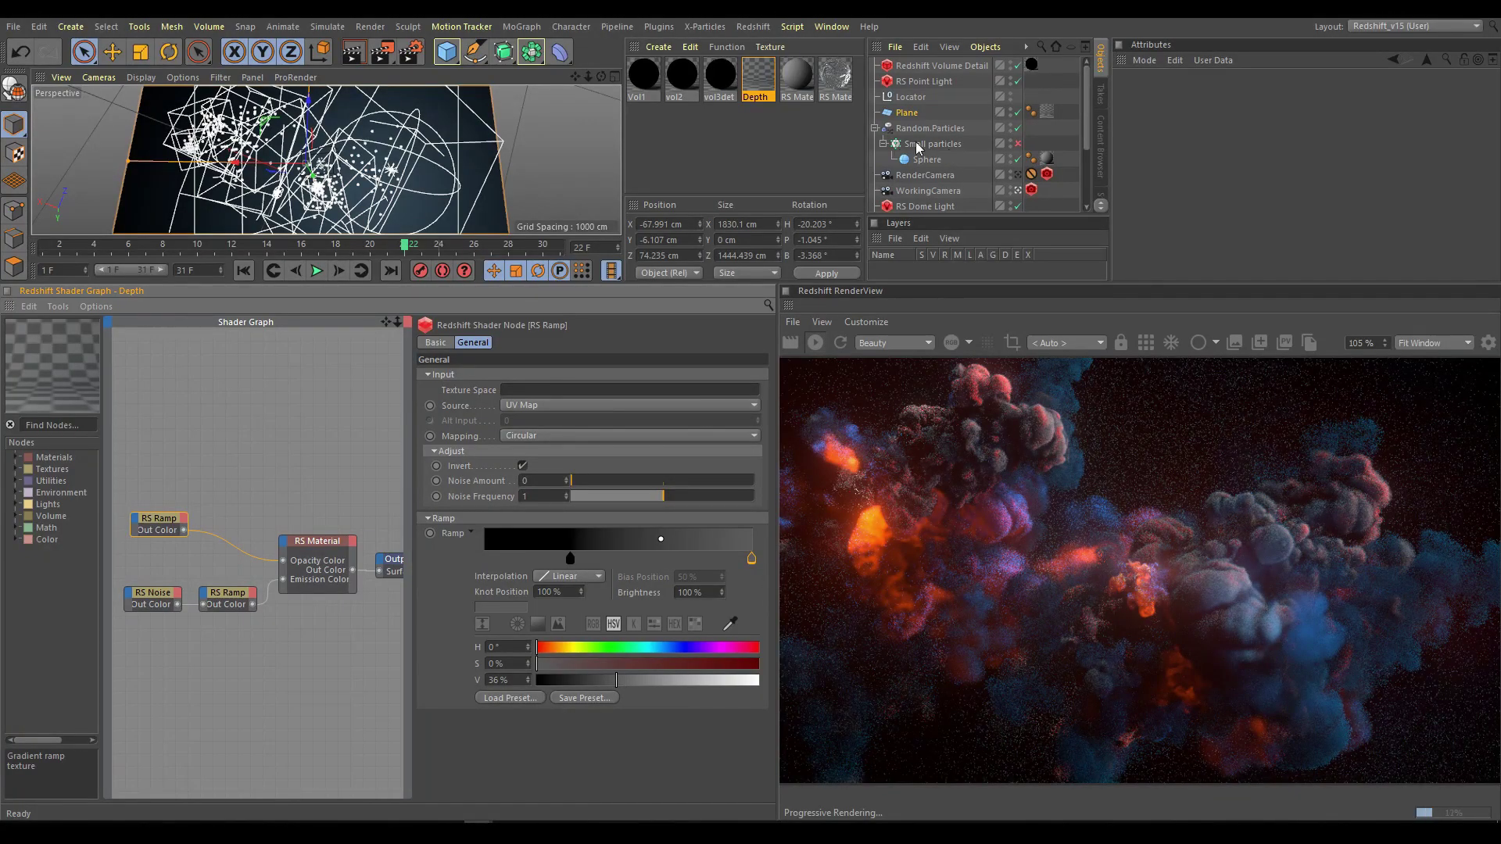
Enable Small particles and give its Sphere a 2 cm radius.
click(1018, 143)
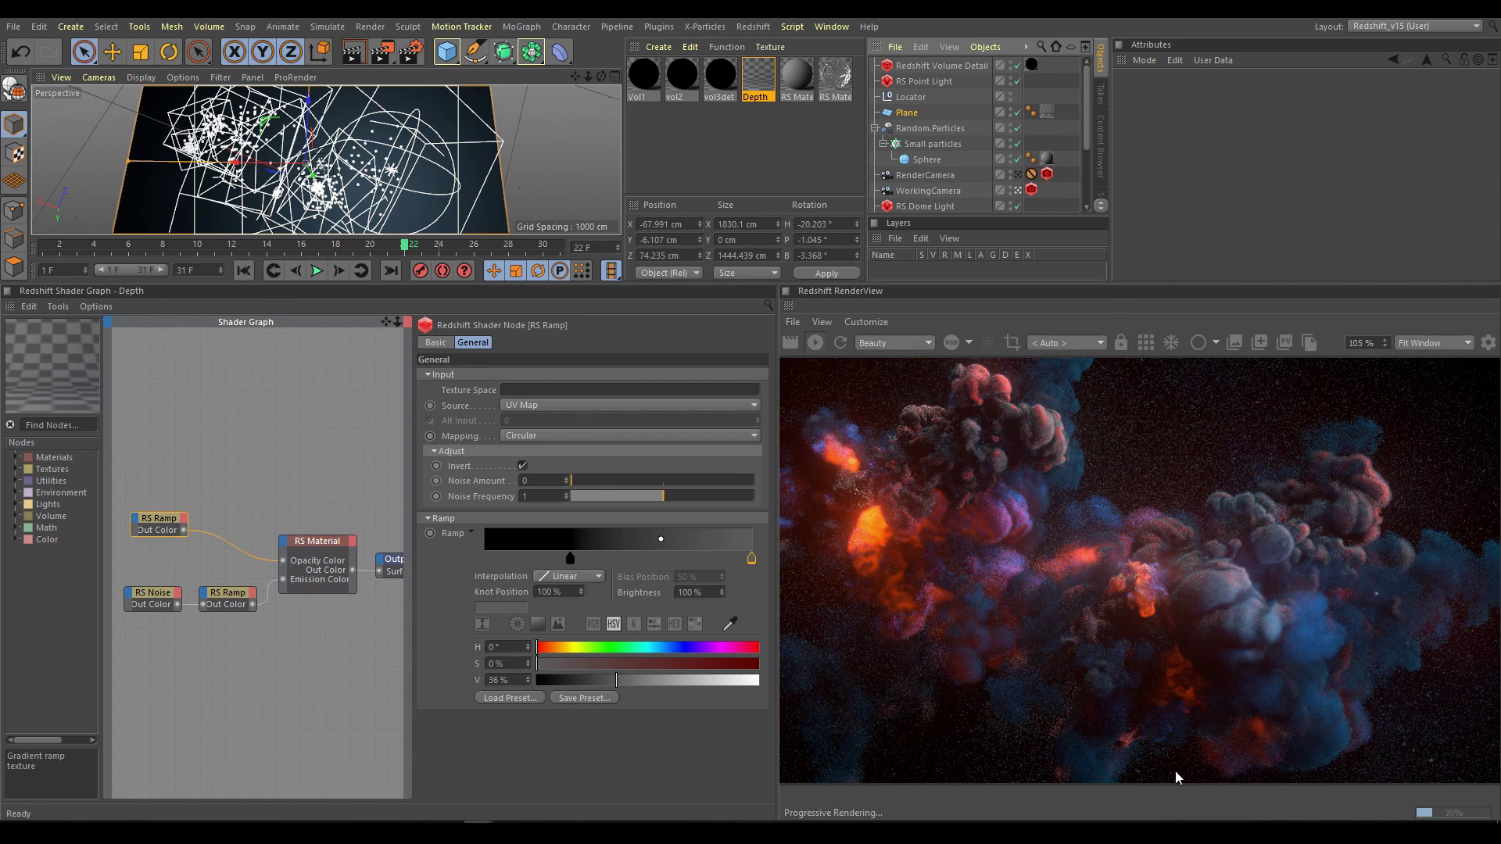
click(932, 160)
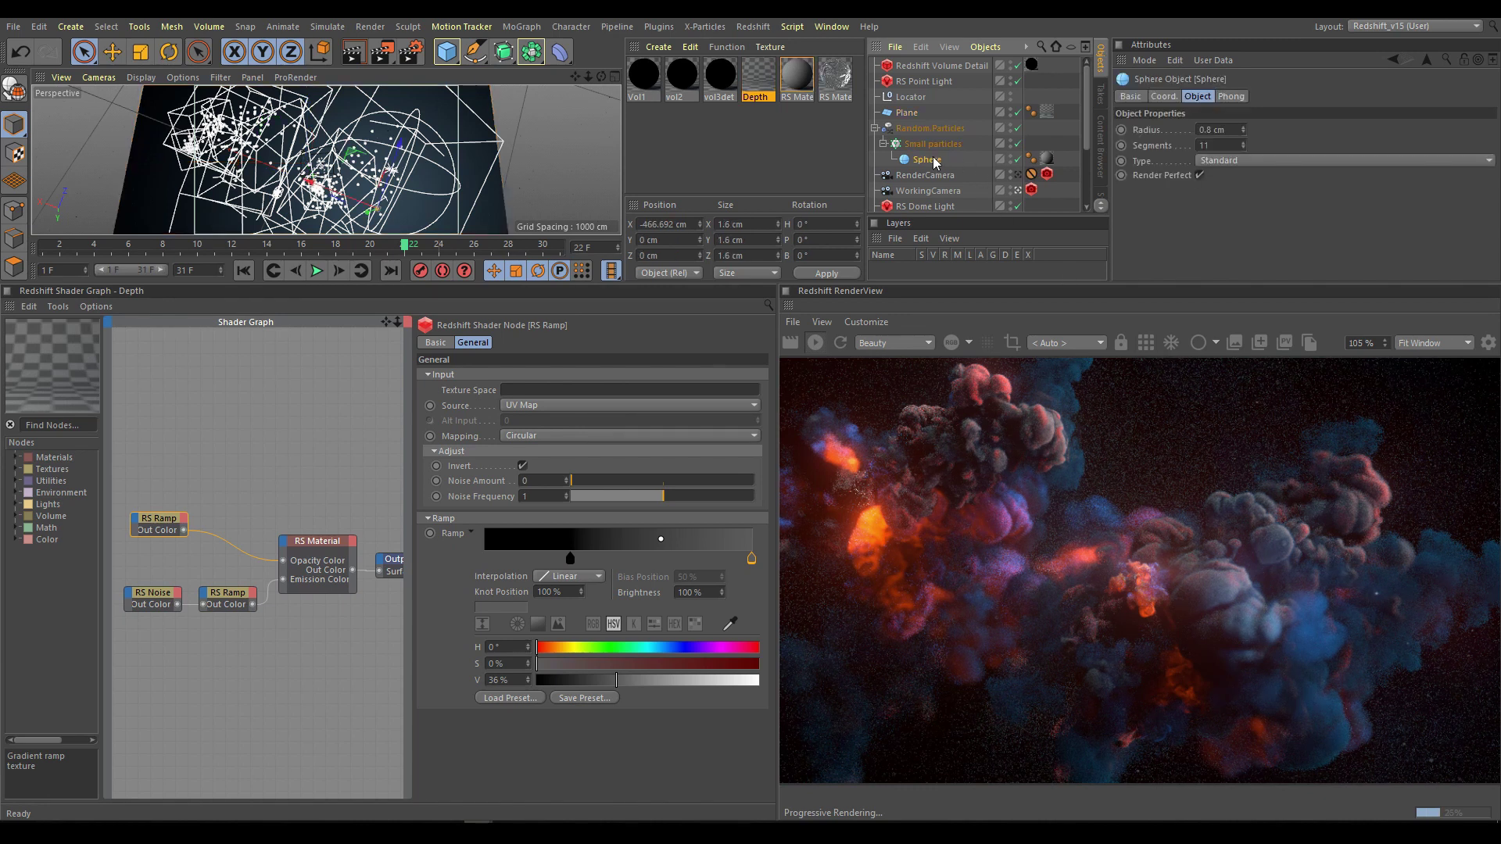
double_click(1211, 129)
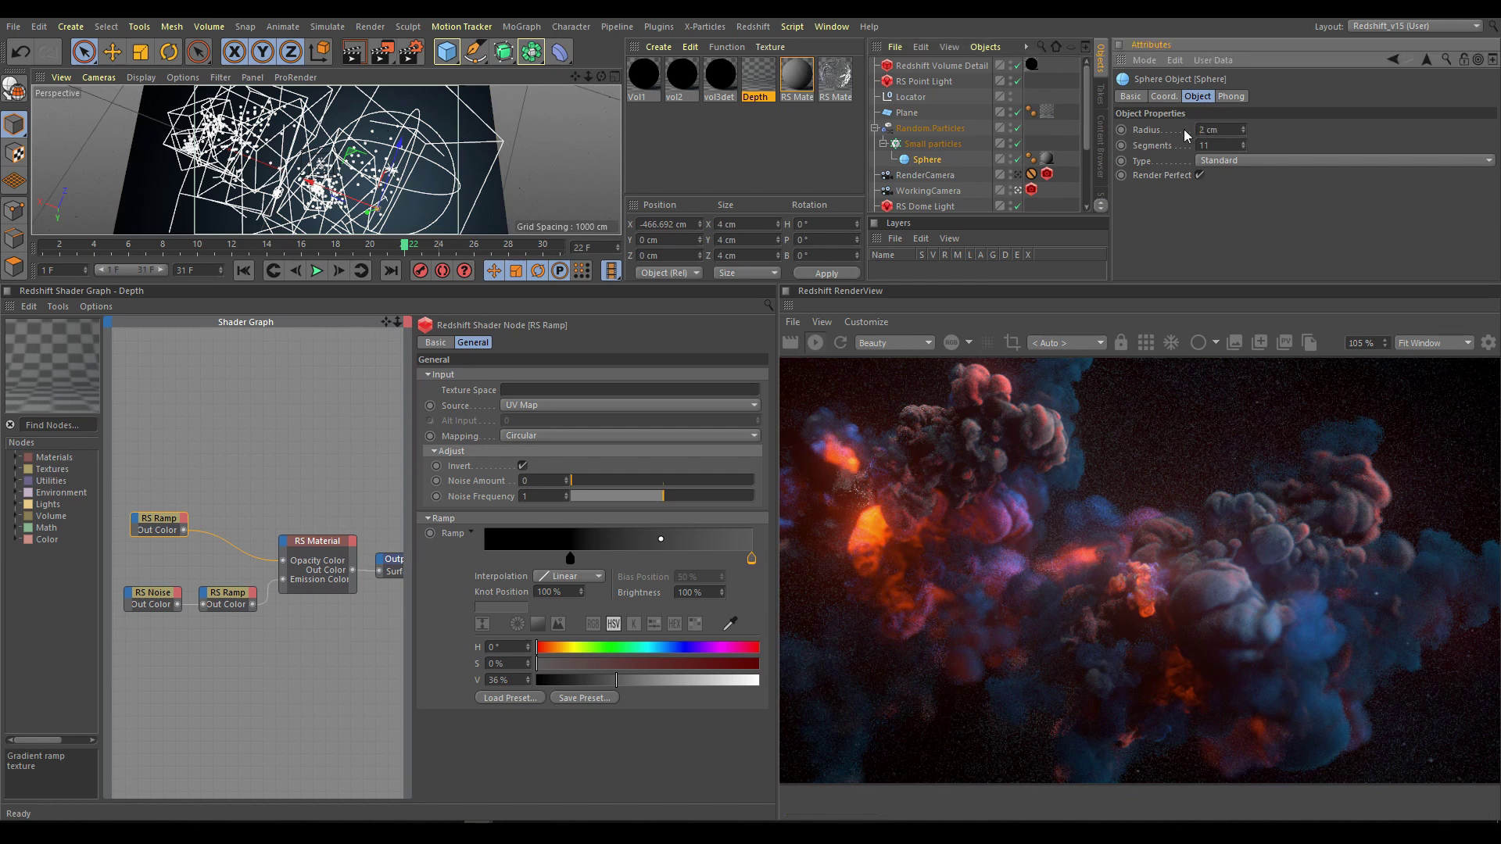
text(2)
key(Return)
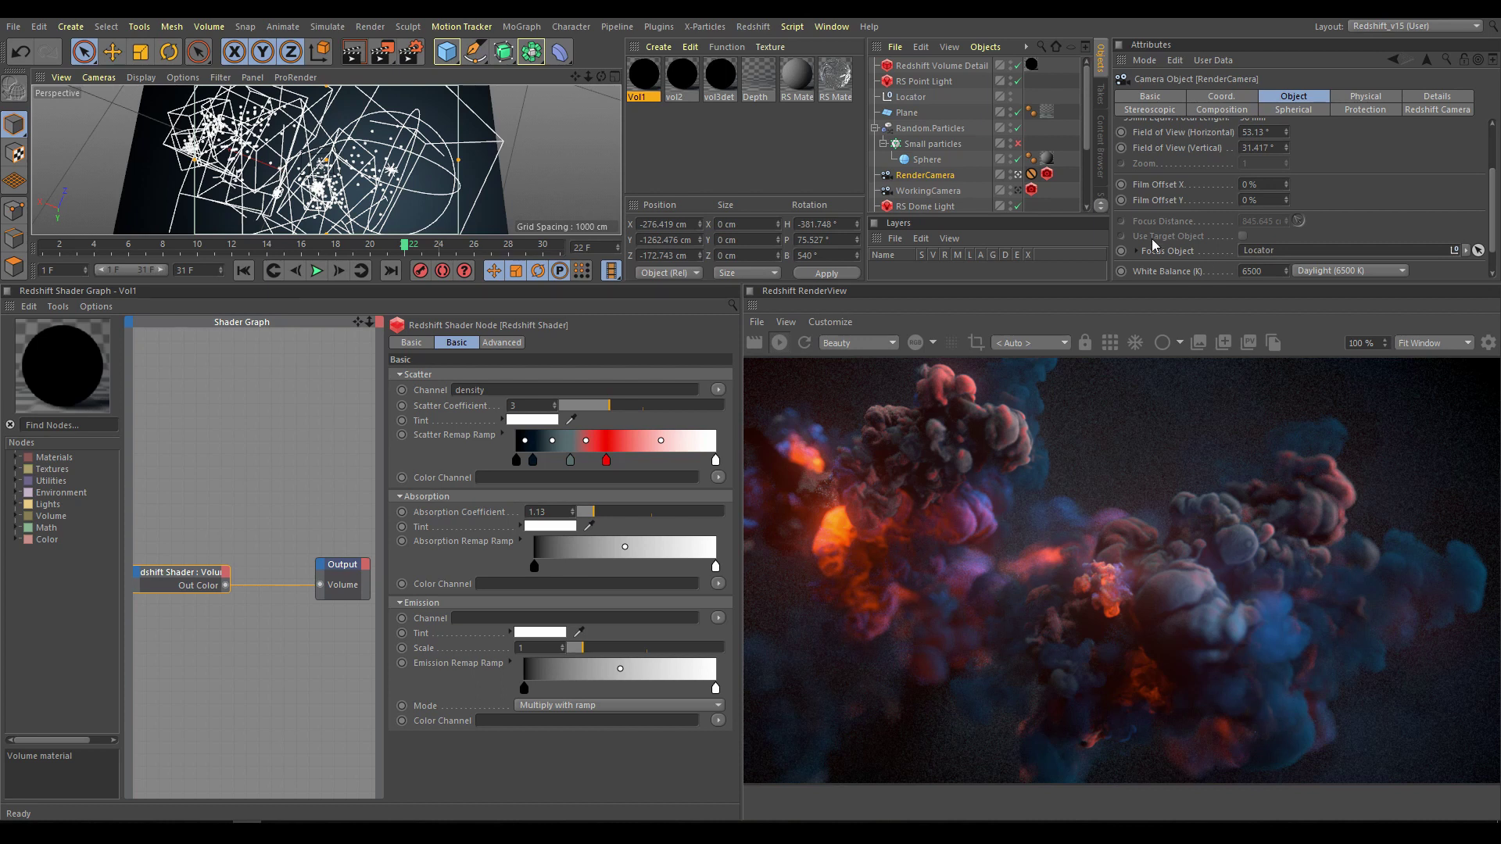
Show RenderCamera's Redshift bokeh settings and toggle the bokeh override off and back on.
click(1047, 175)
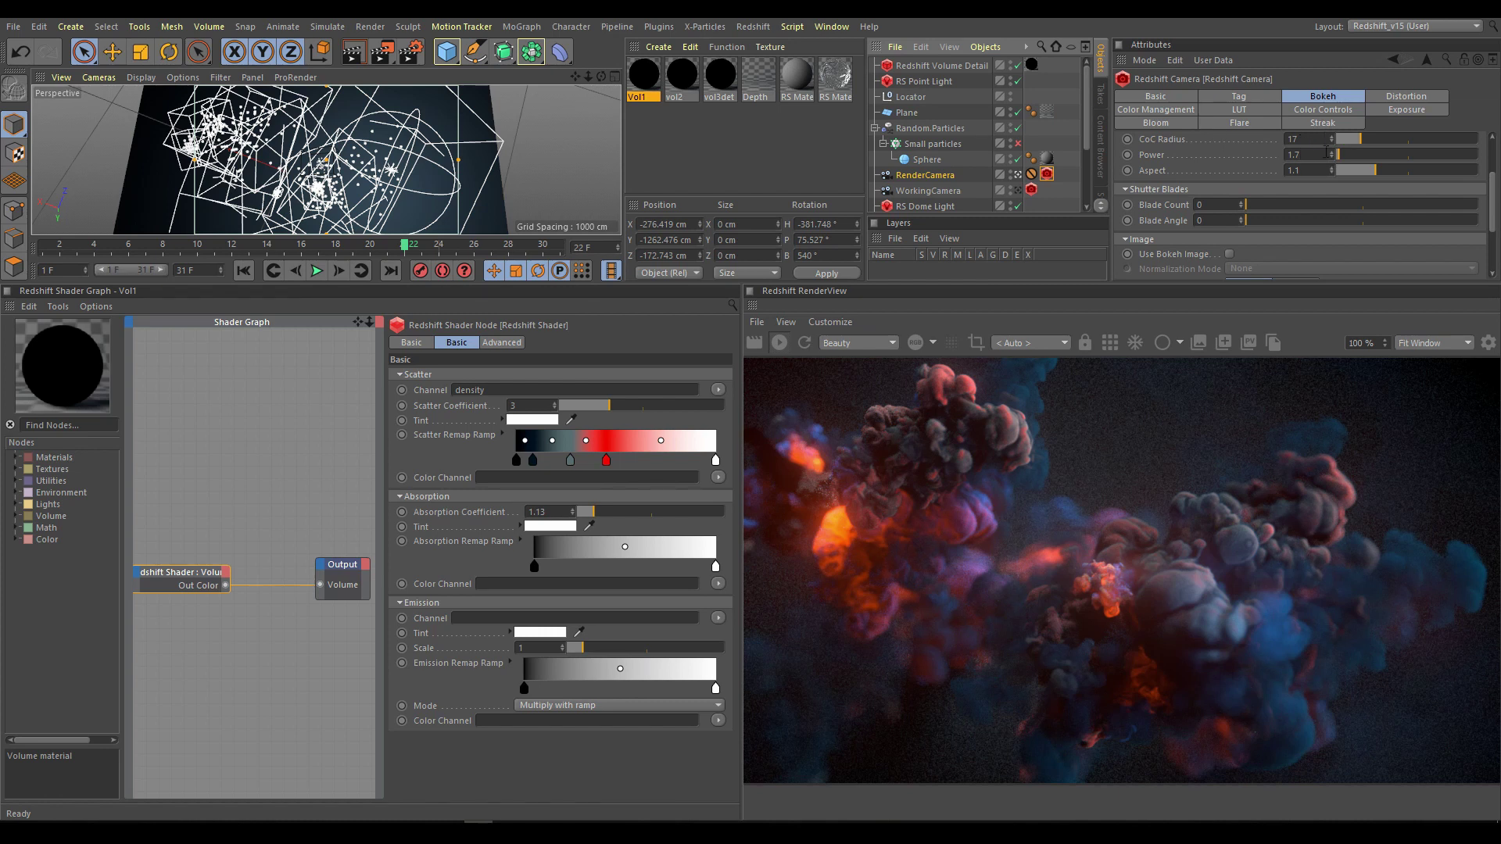
scroll(1491, 192, up, 3)
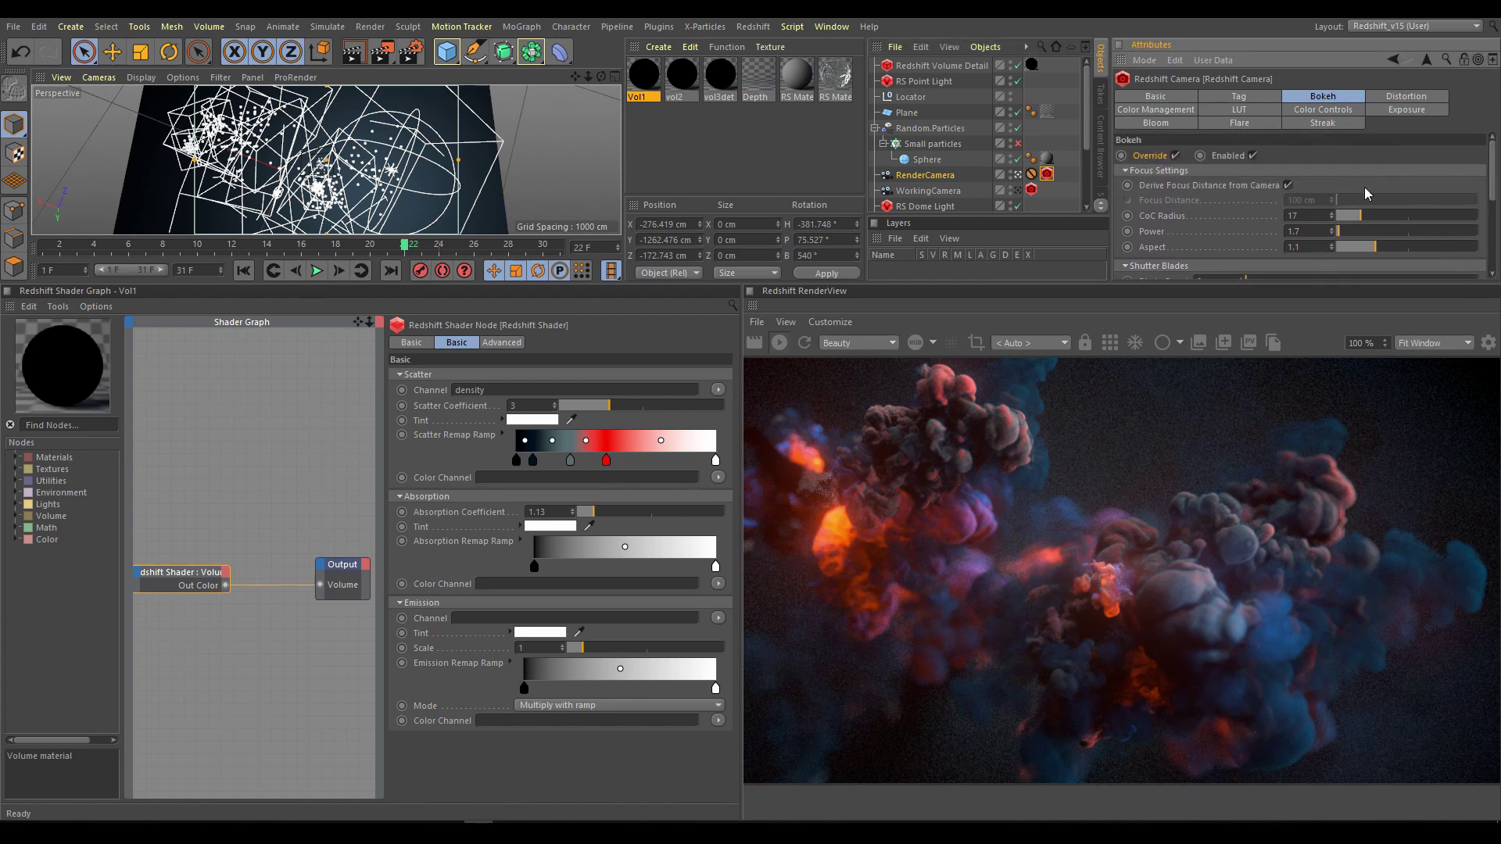
click(1175, 155)
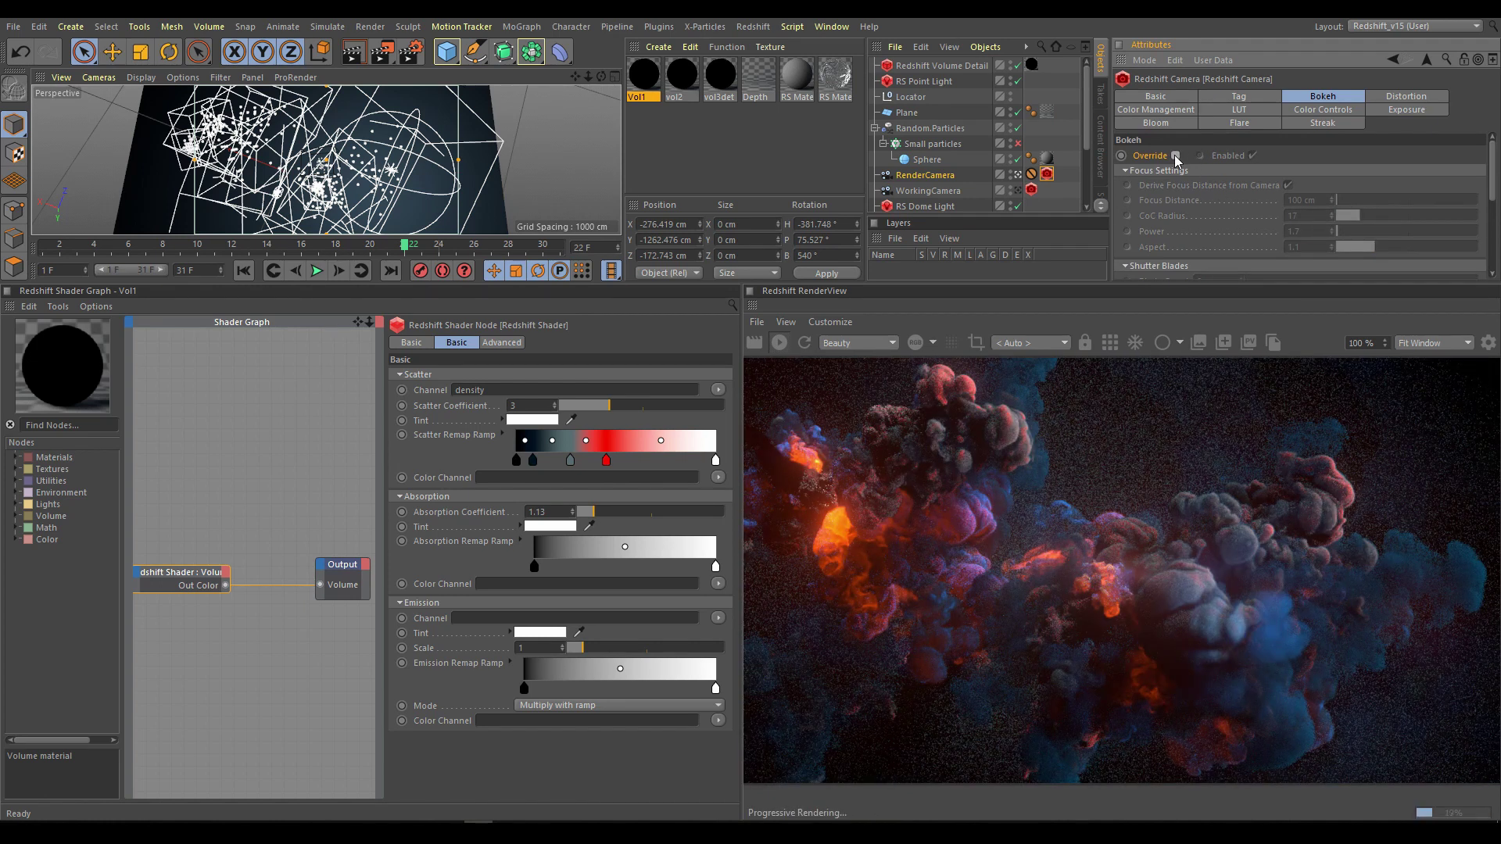
click(1175, 155)
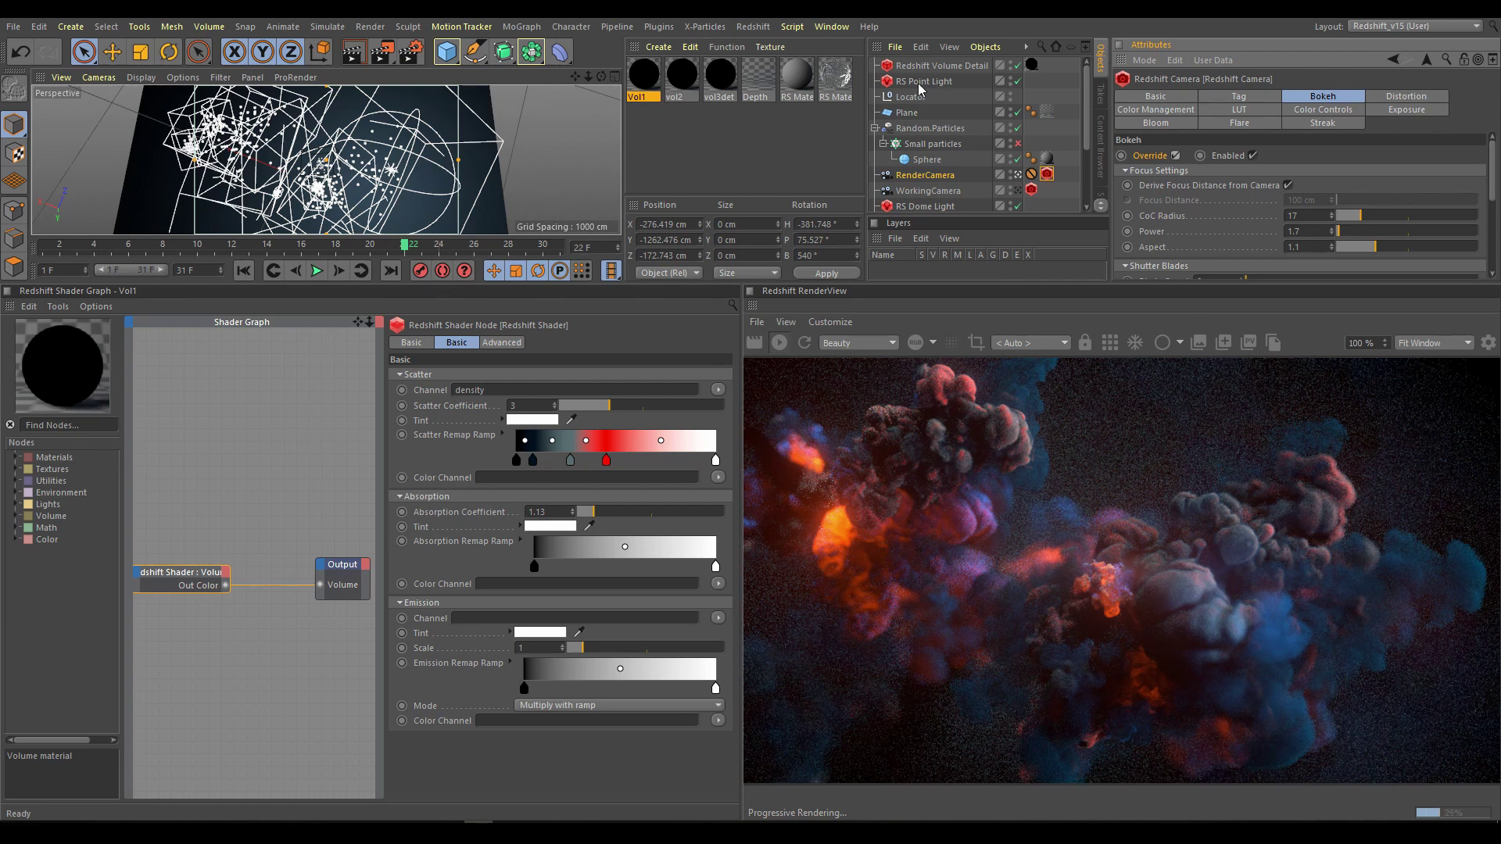
Toggle RS Point Light off and back on, then open Render Settings at the Redshift Flare post-effect.
click(1018, 82)
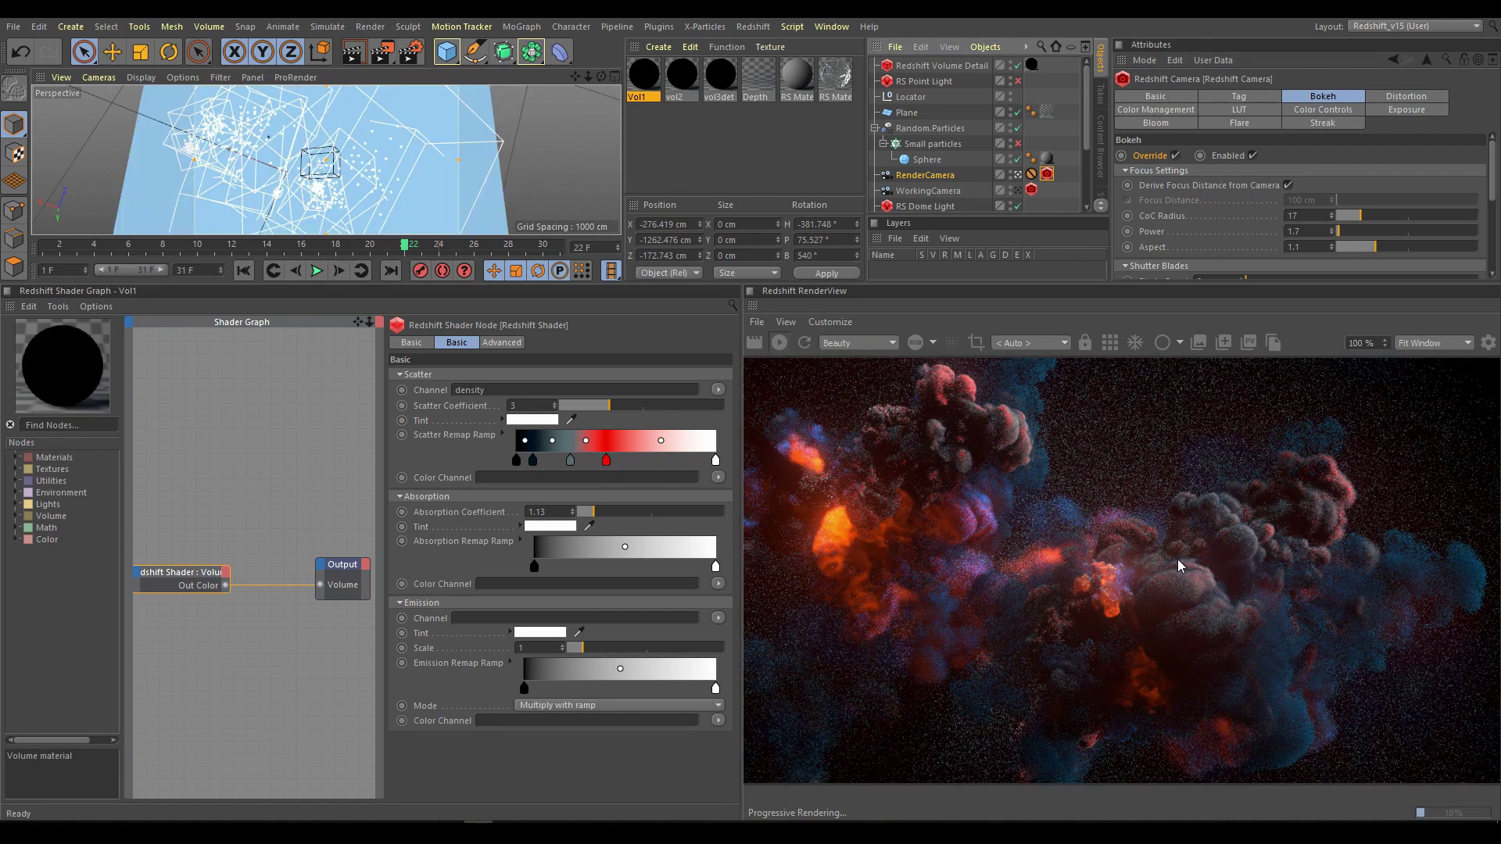
click(1018, 81)
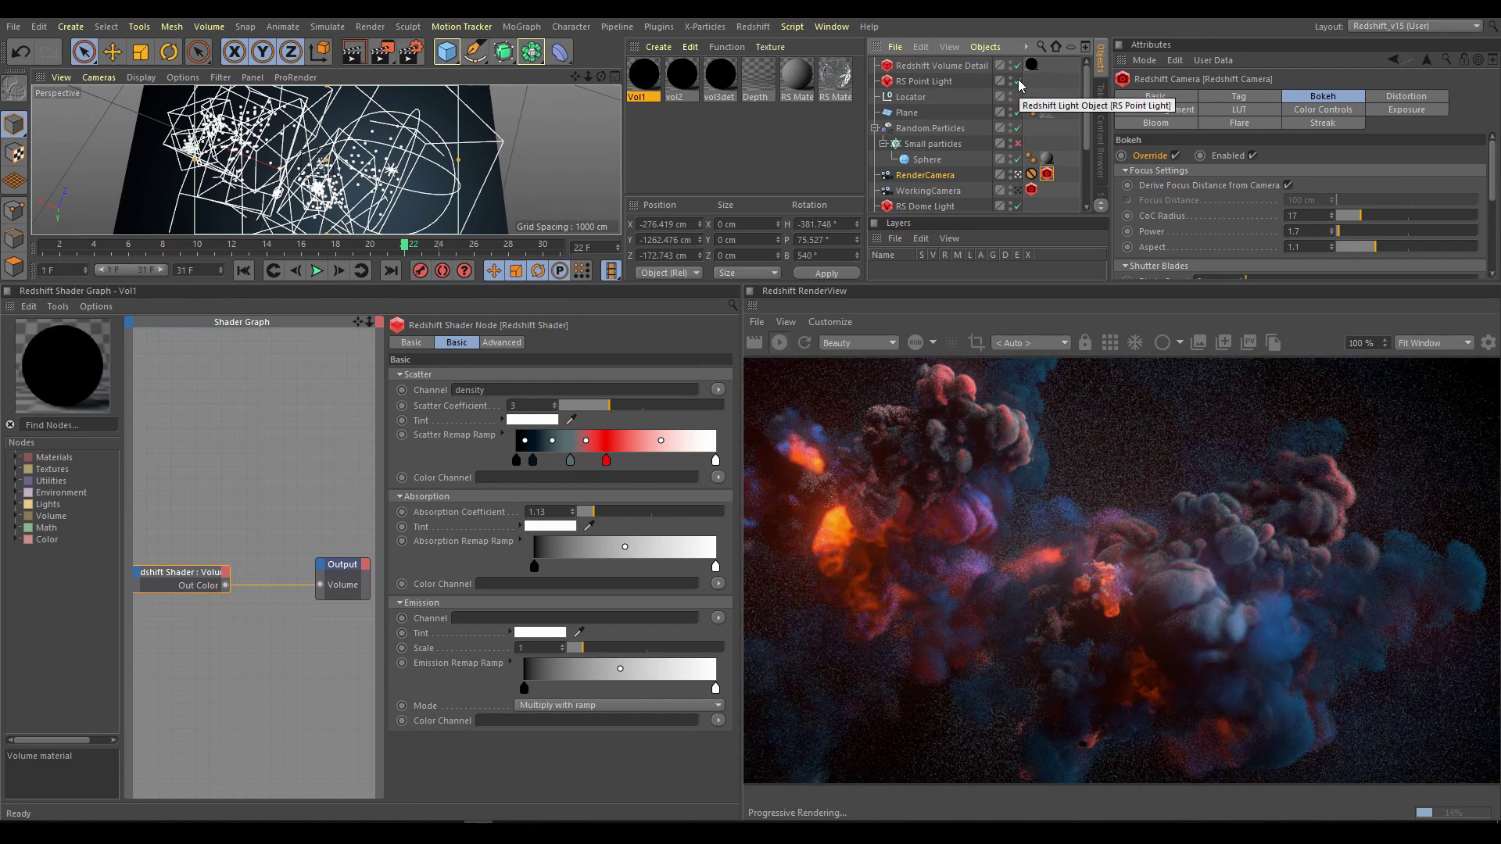
click(411, 52)
drag(499, 45, 195, 145)
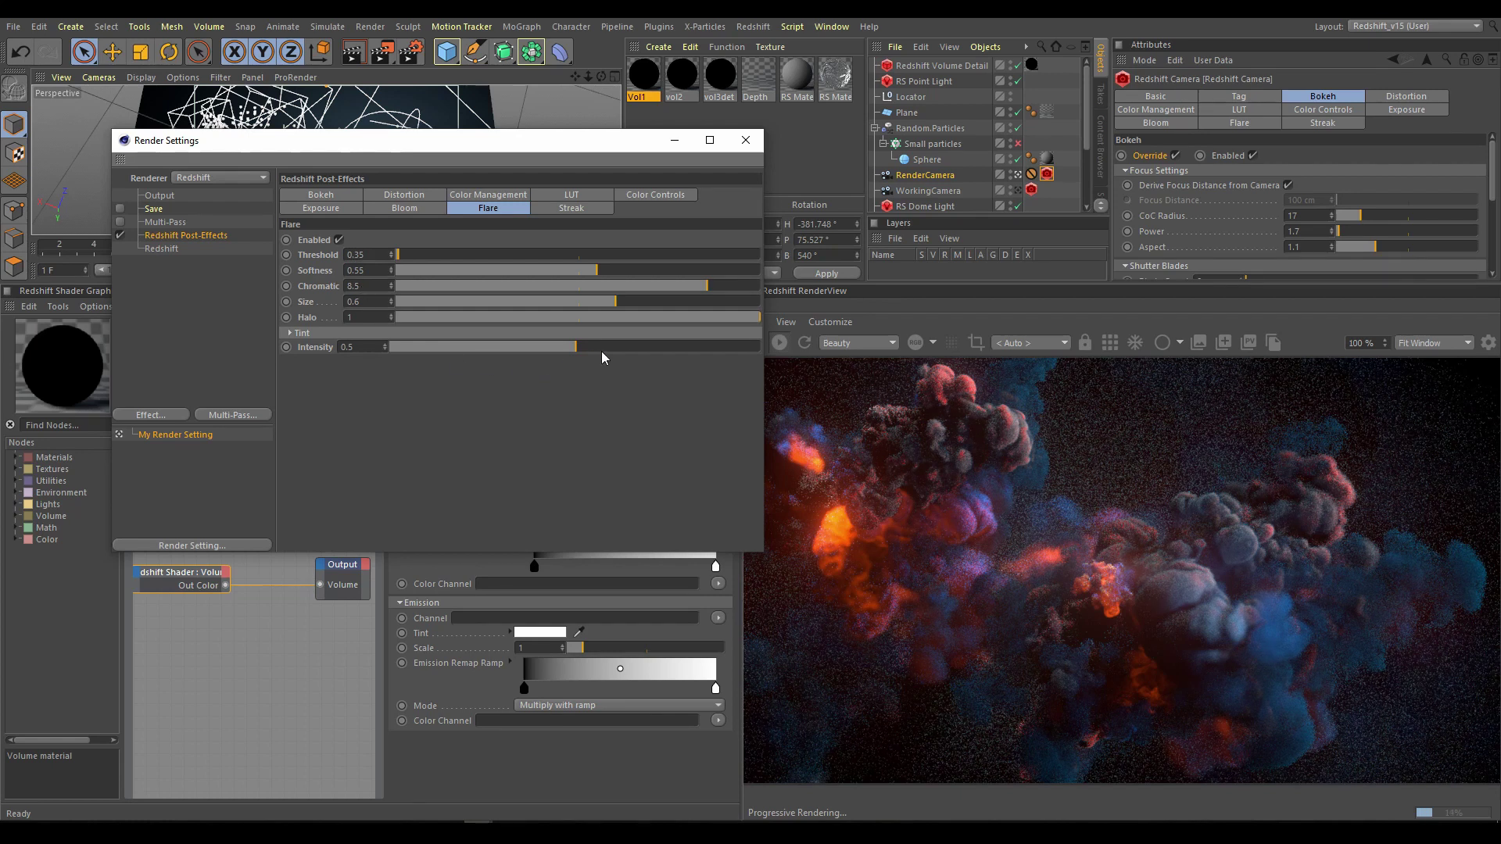
Set the Flare Intensity to about 0.657 and show the Bloom post-effect settings.
click(629, 349)
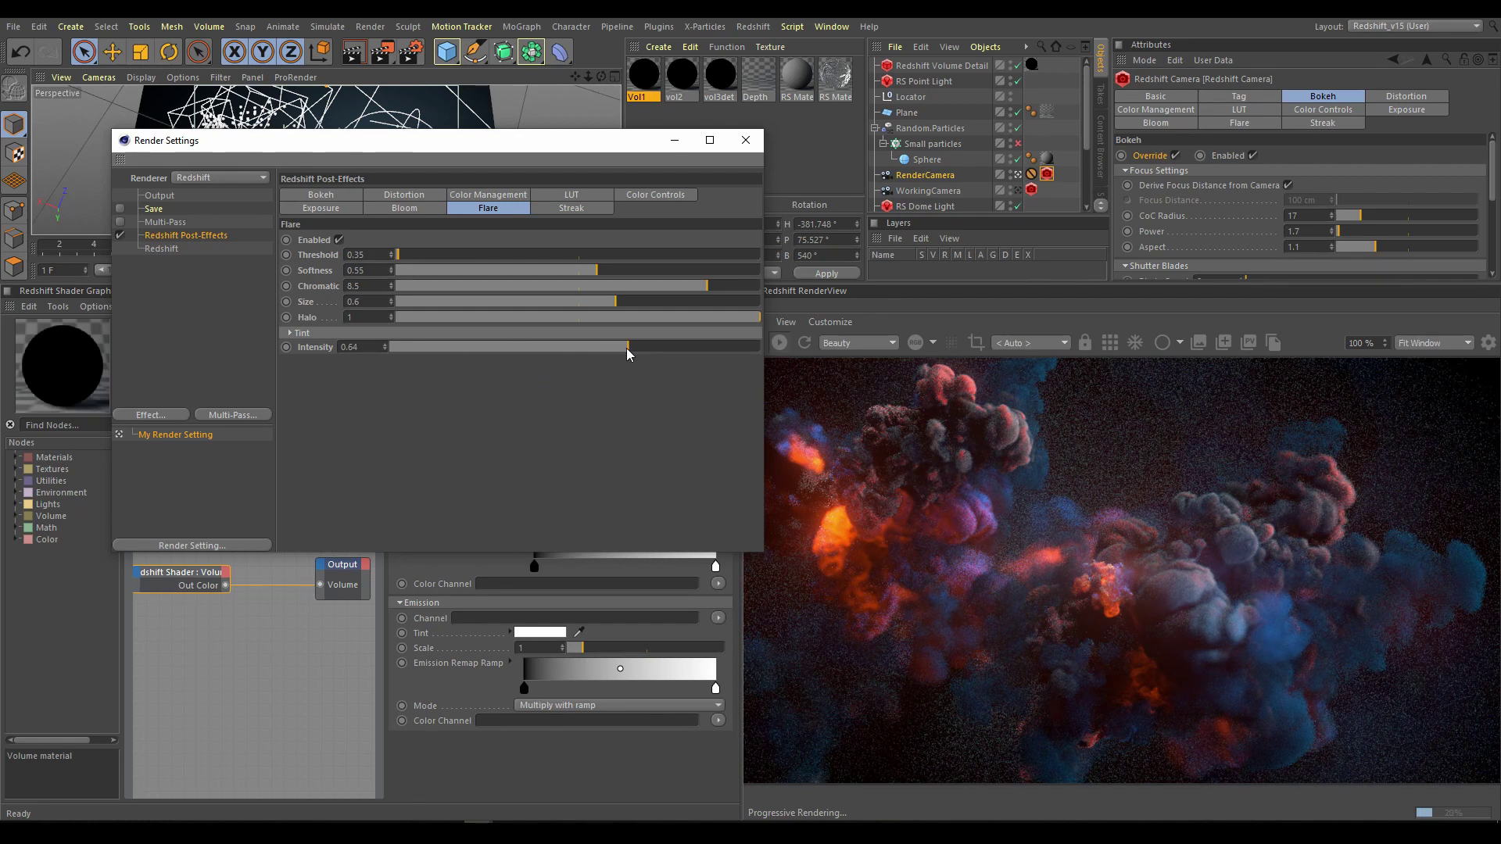
click(476, 349)
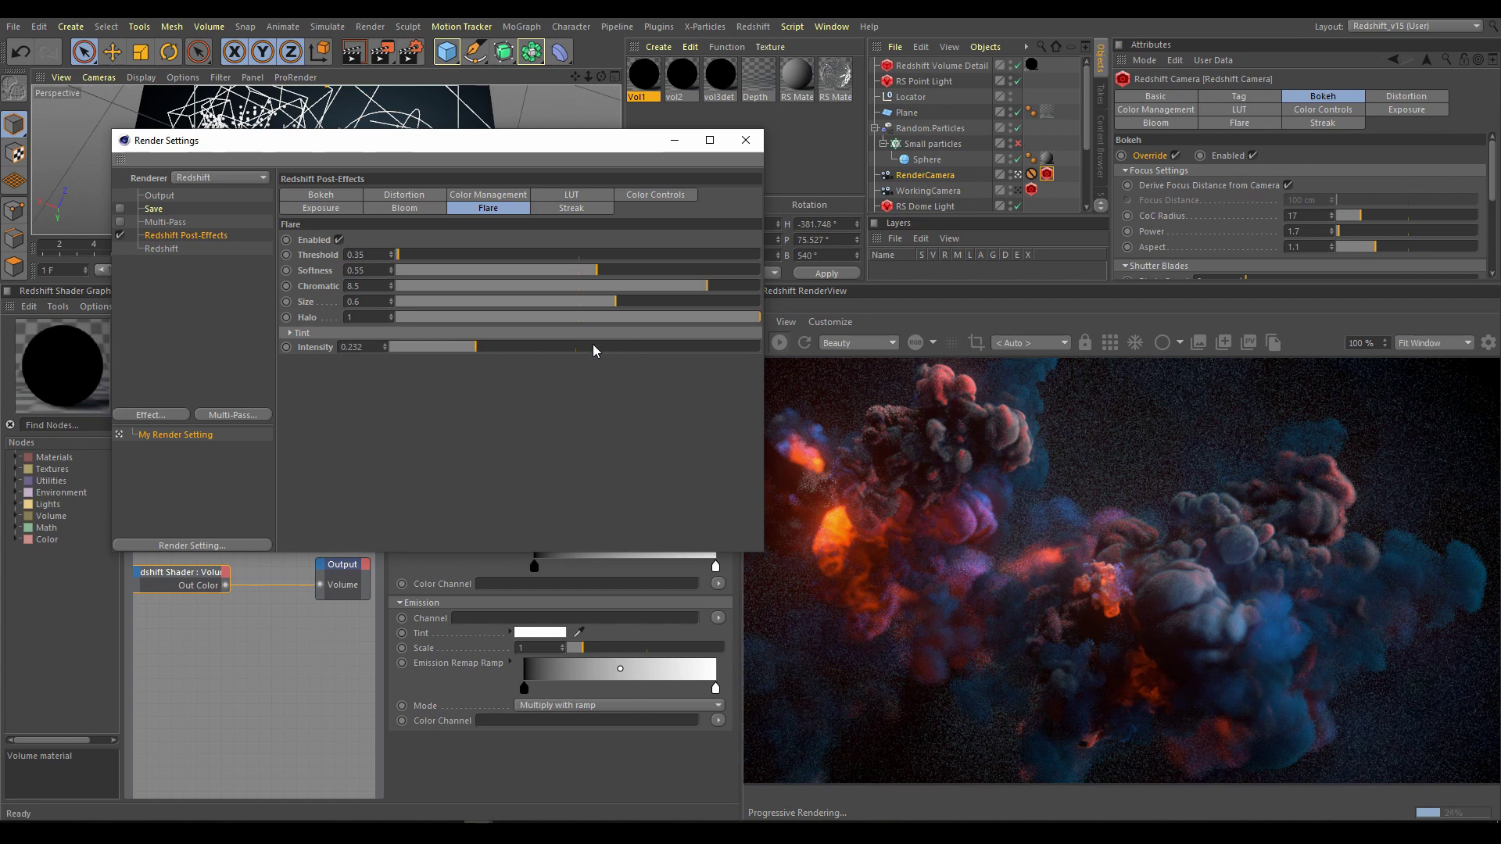
click(634, 349)
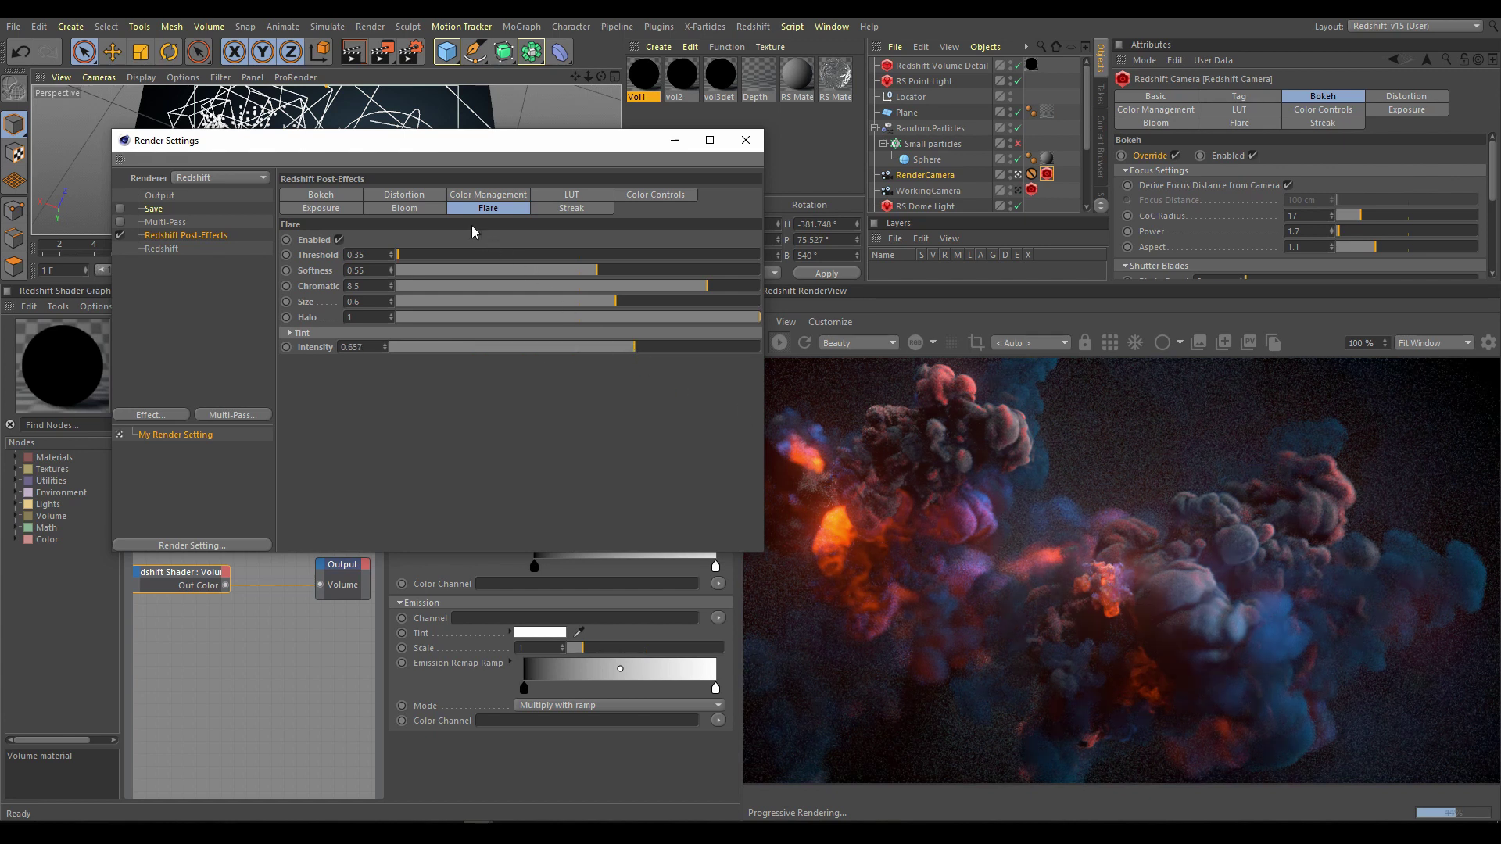
click(407, 213)
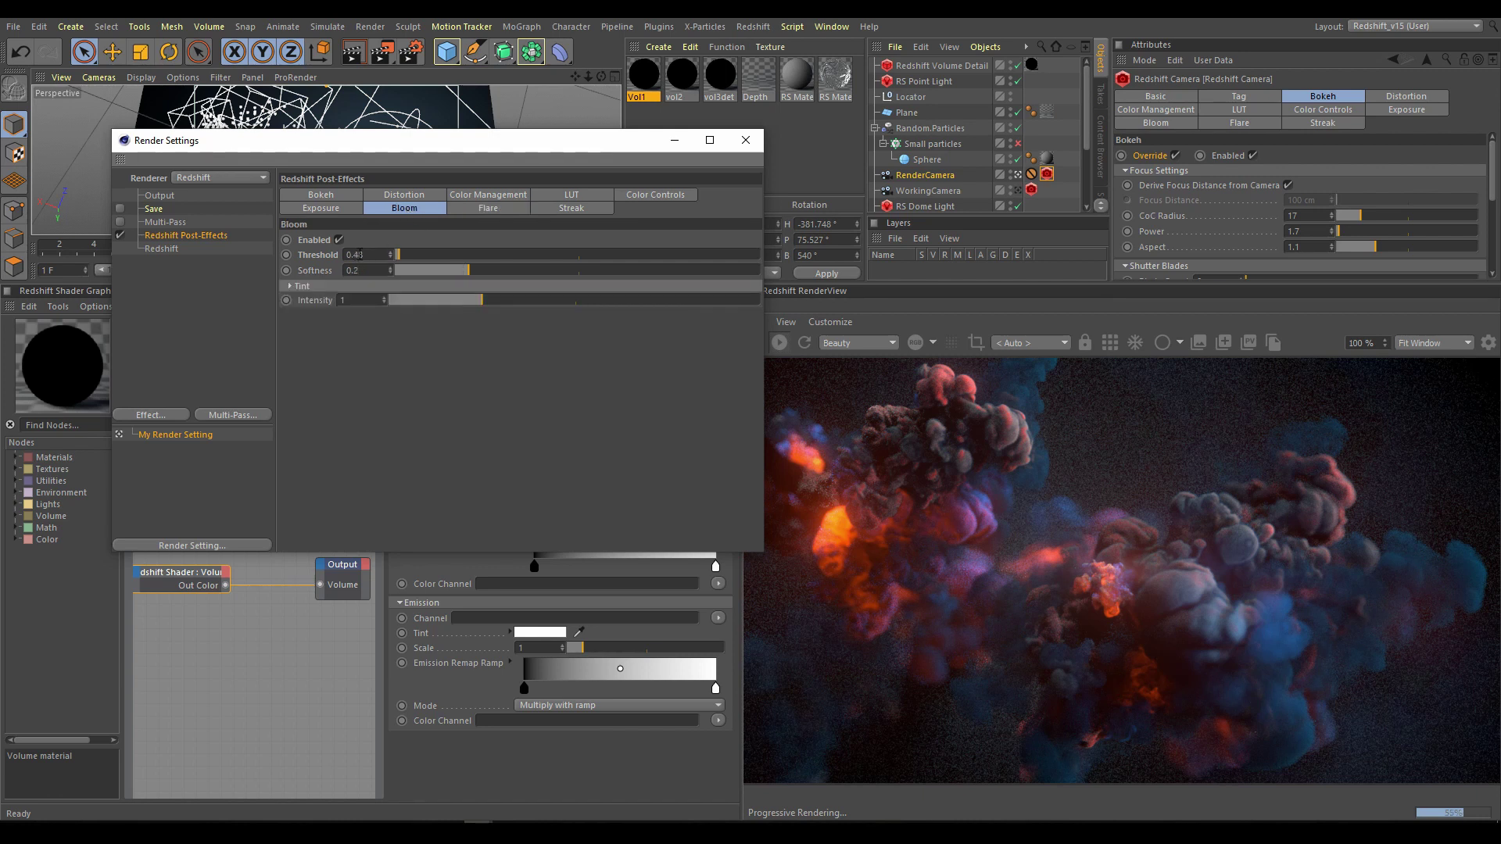
Set Bloom Threshold to 0.54 and Intensity to 1.845, toggling Bloom off and back on.
drag(390, 254, 390, 242)
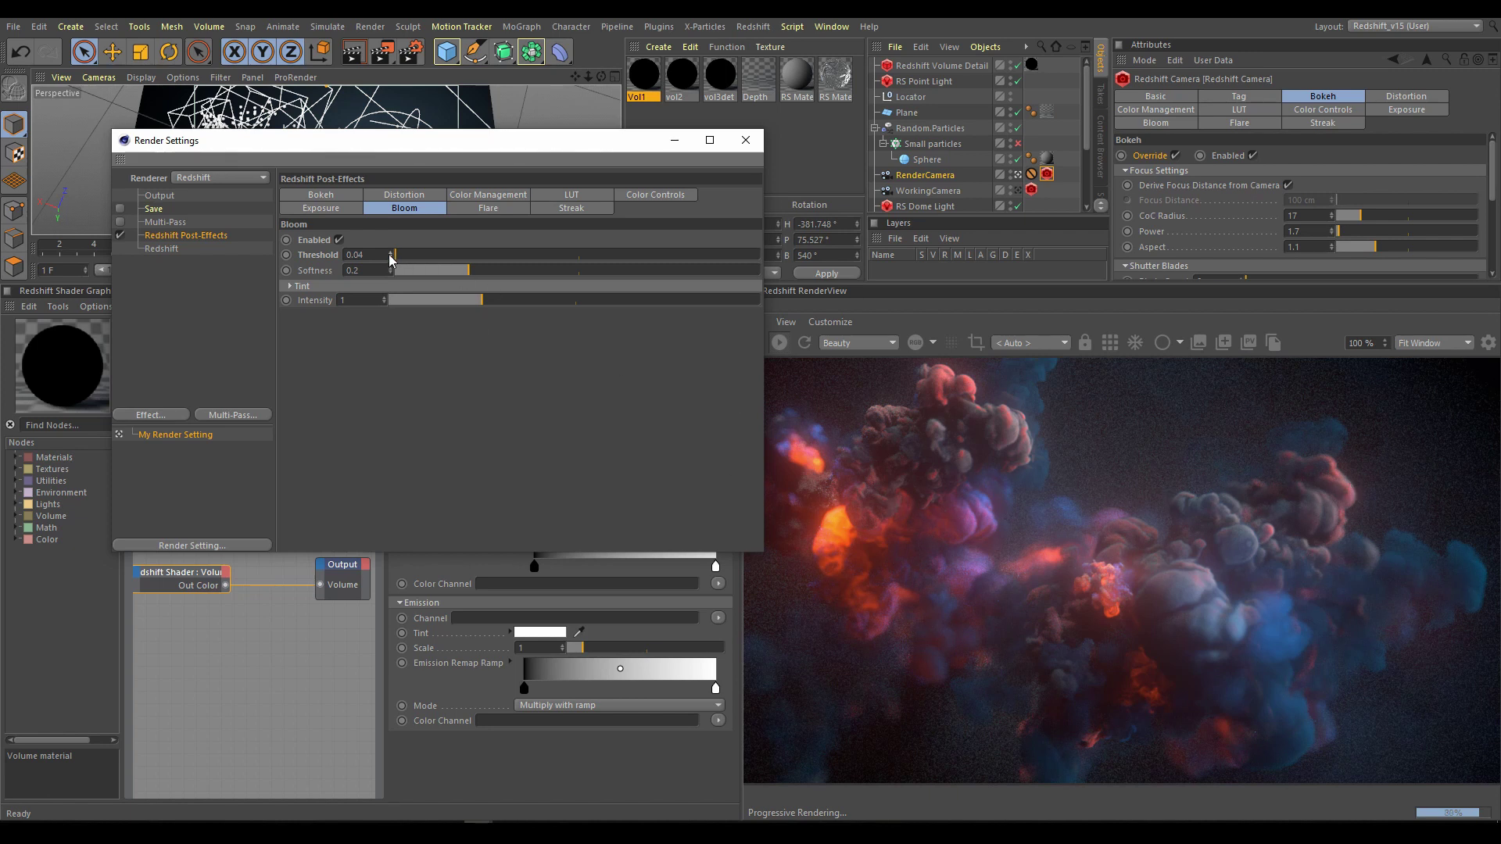
drag(390, 255, 395, 261)
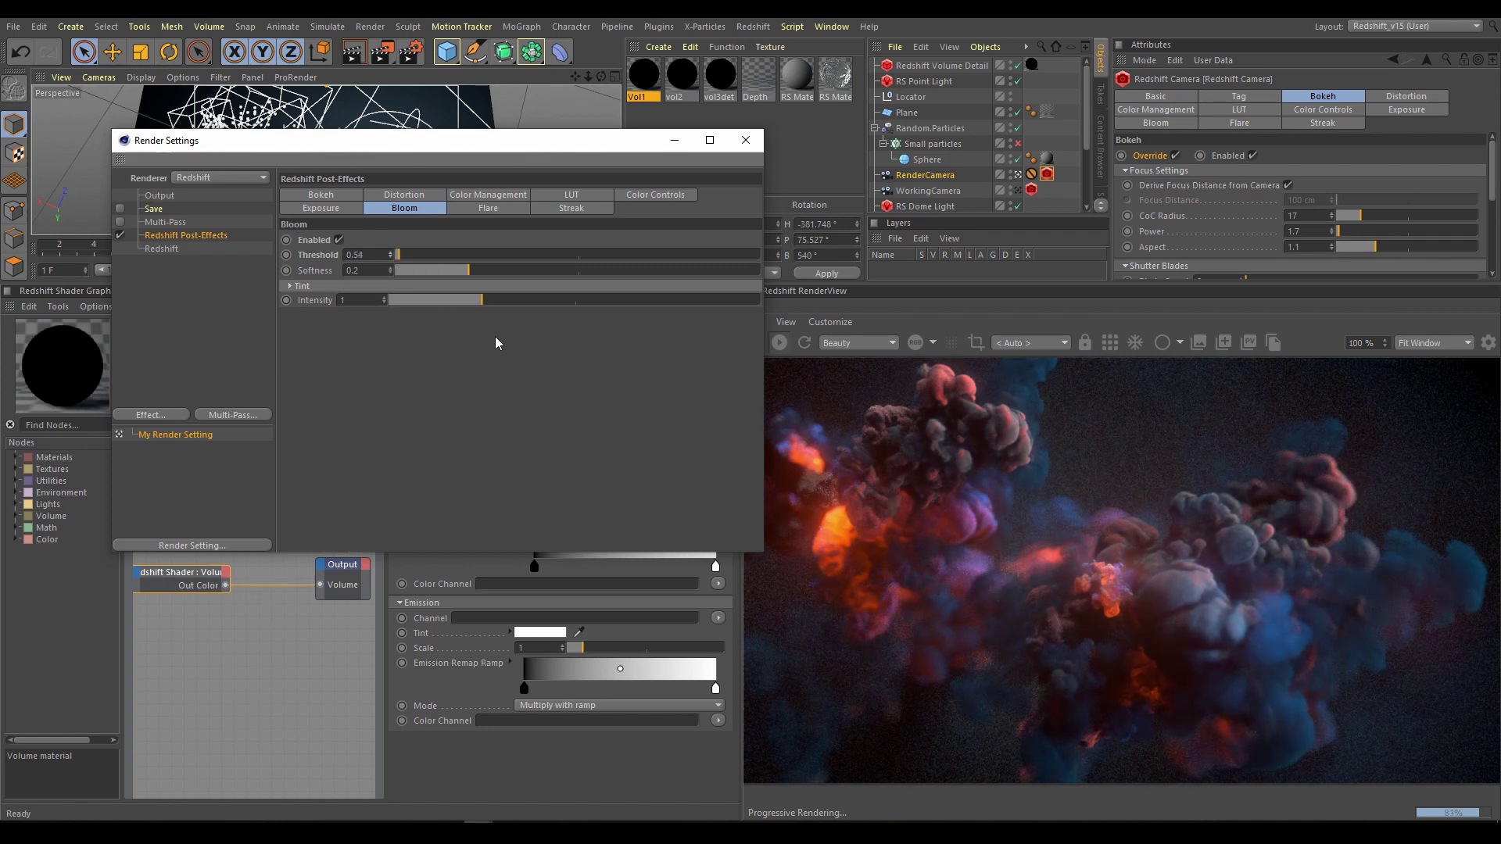
drag(531, 302, 567, 304)
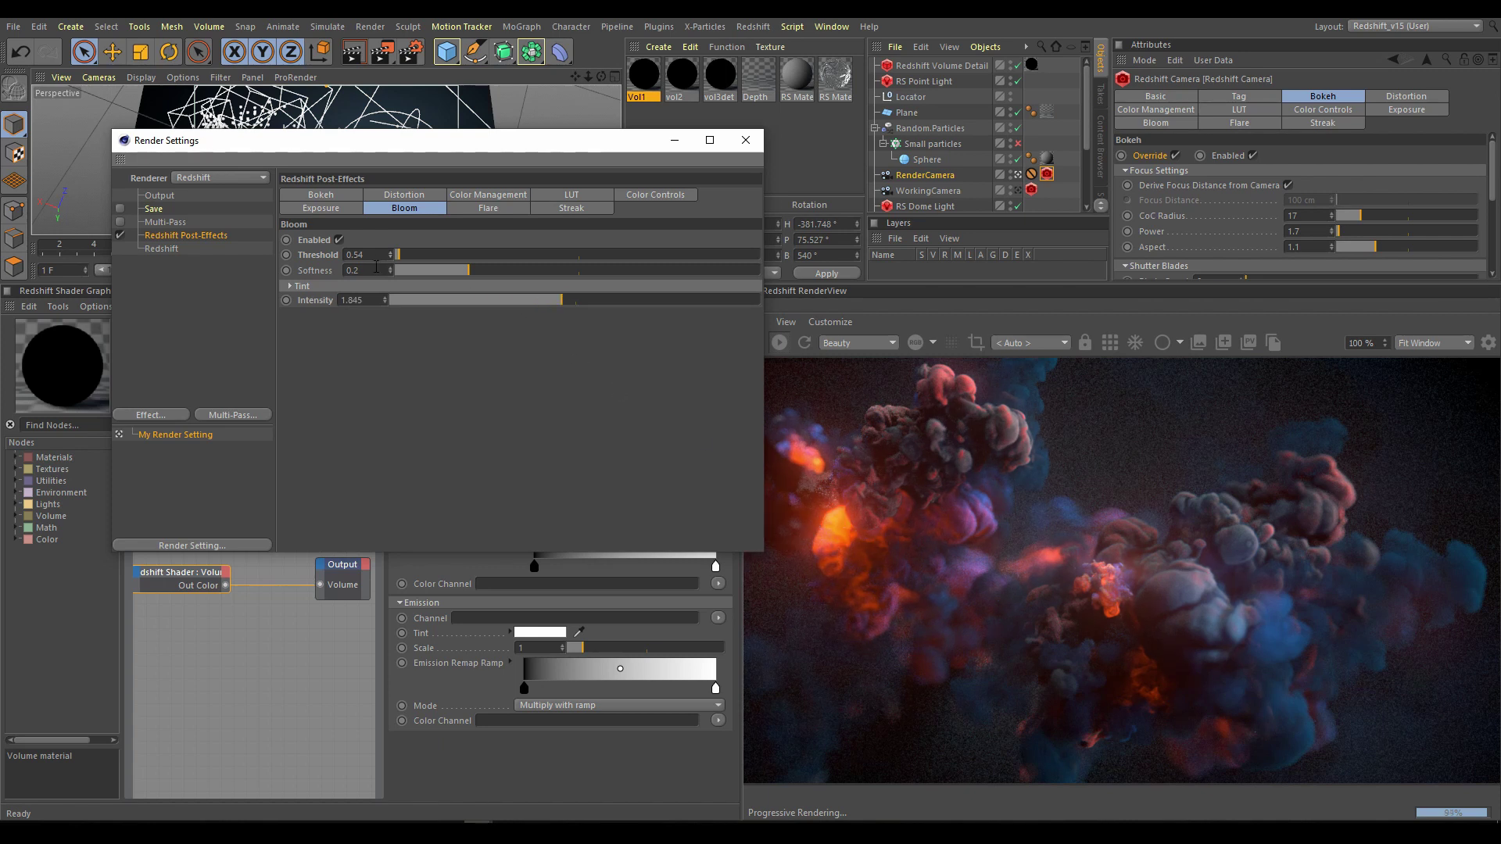
click(339, 240)
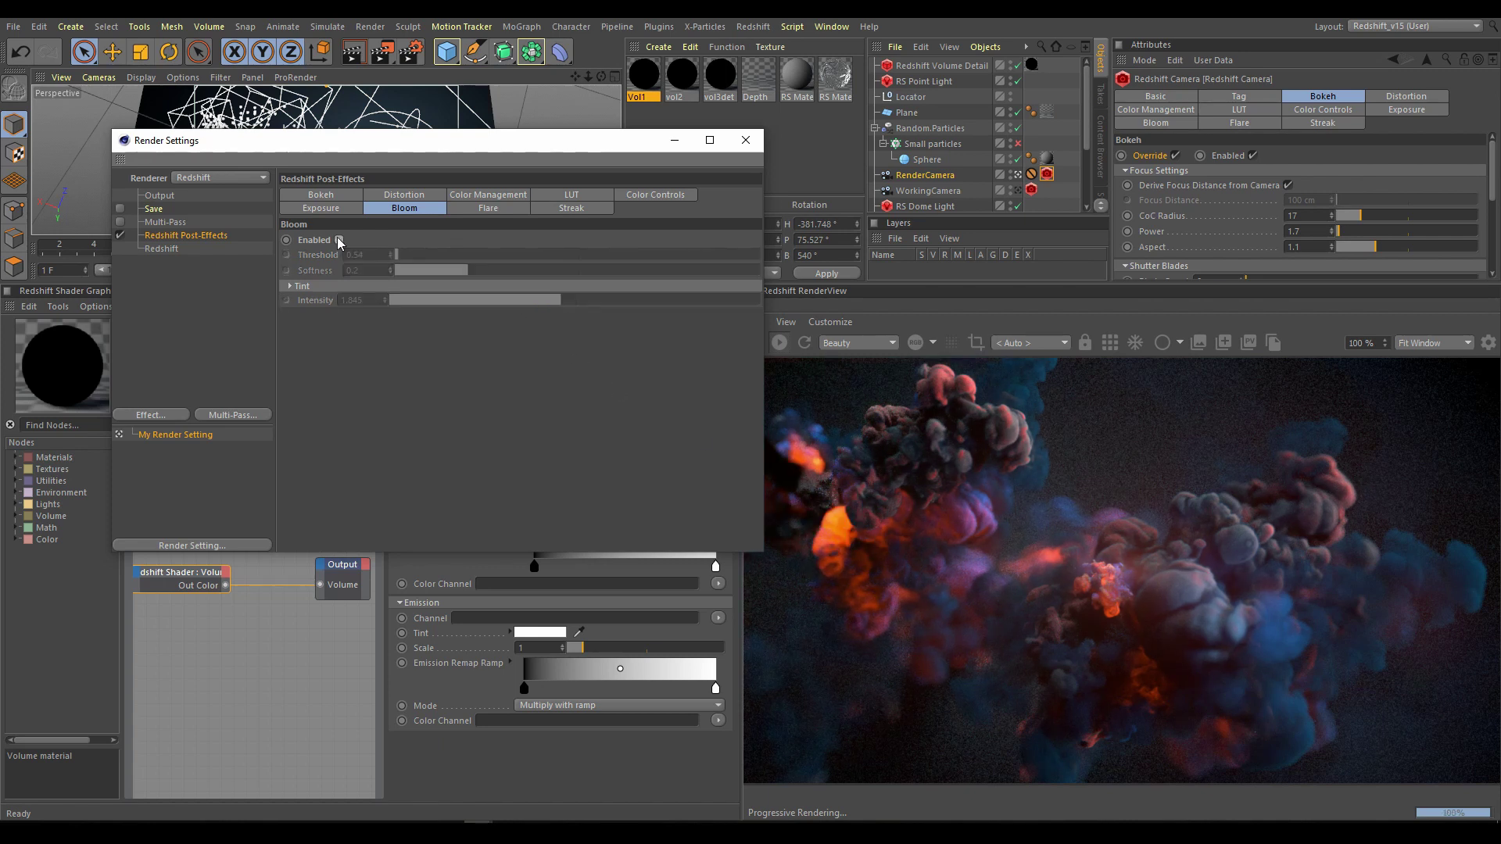
click(339, 240)
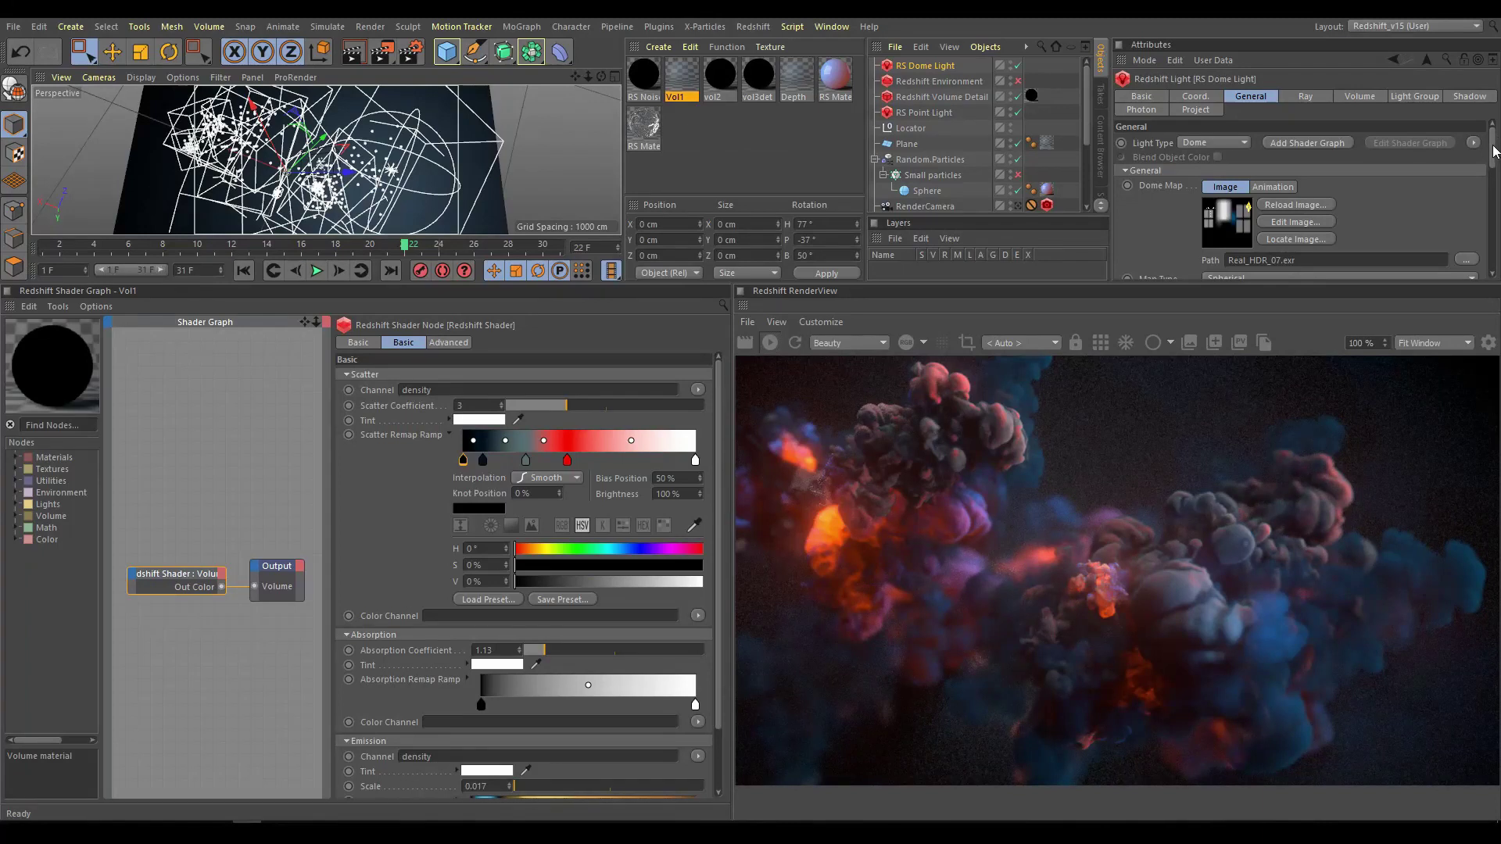
Review the RS Dome Light's Real_HDR_07.exr settings, previewing the X_Cebu1058.jpg back plate behind the smoke.
scroll(1495, 150, down, 10)
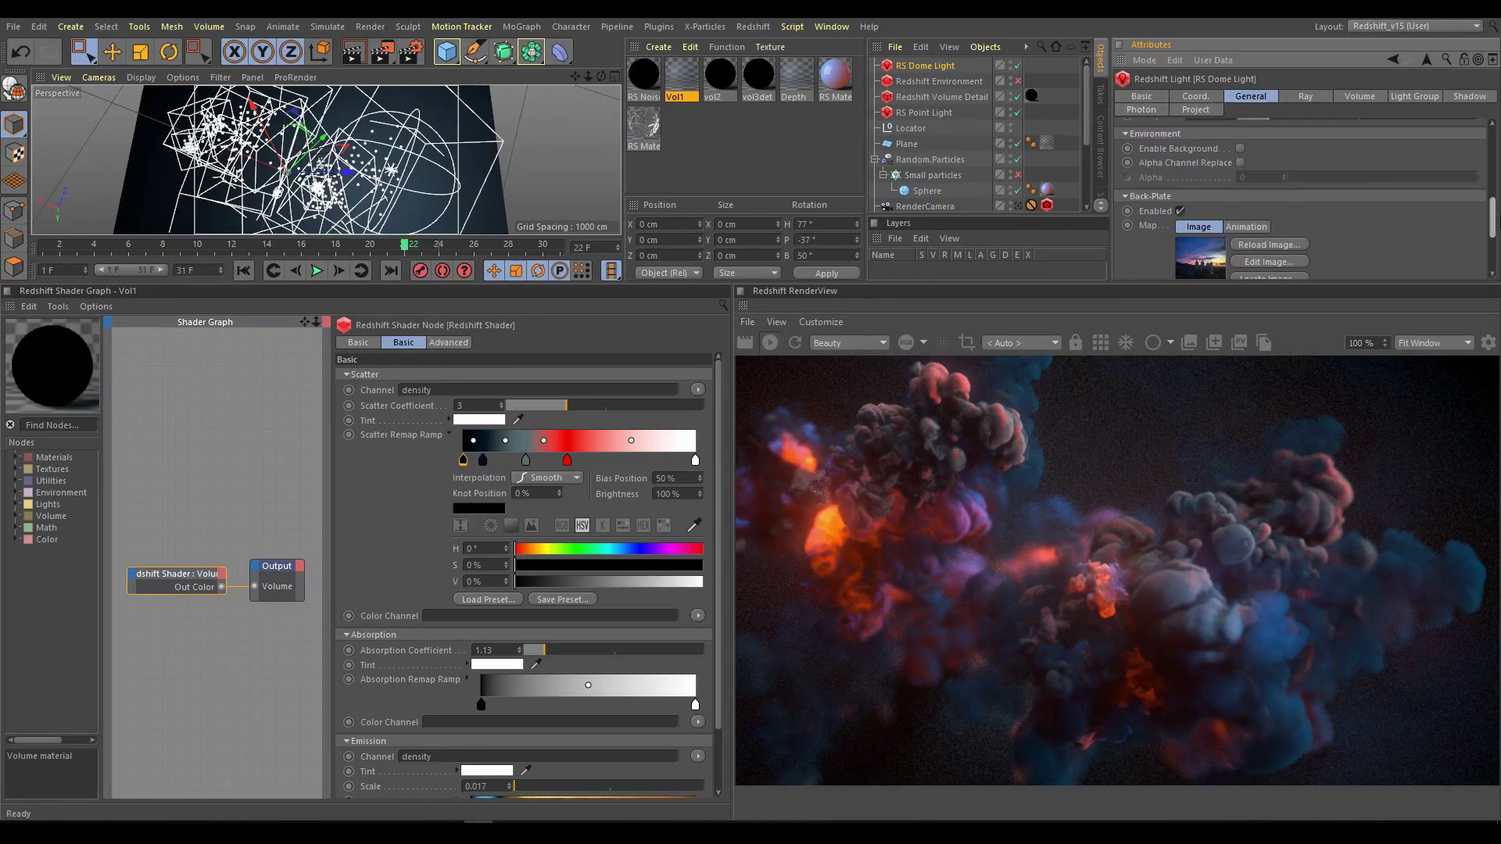
scroll(1279, 137, down, 1)
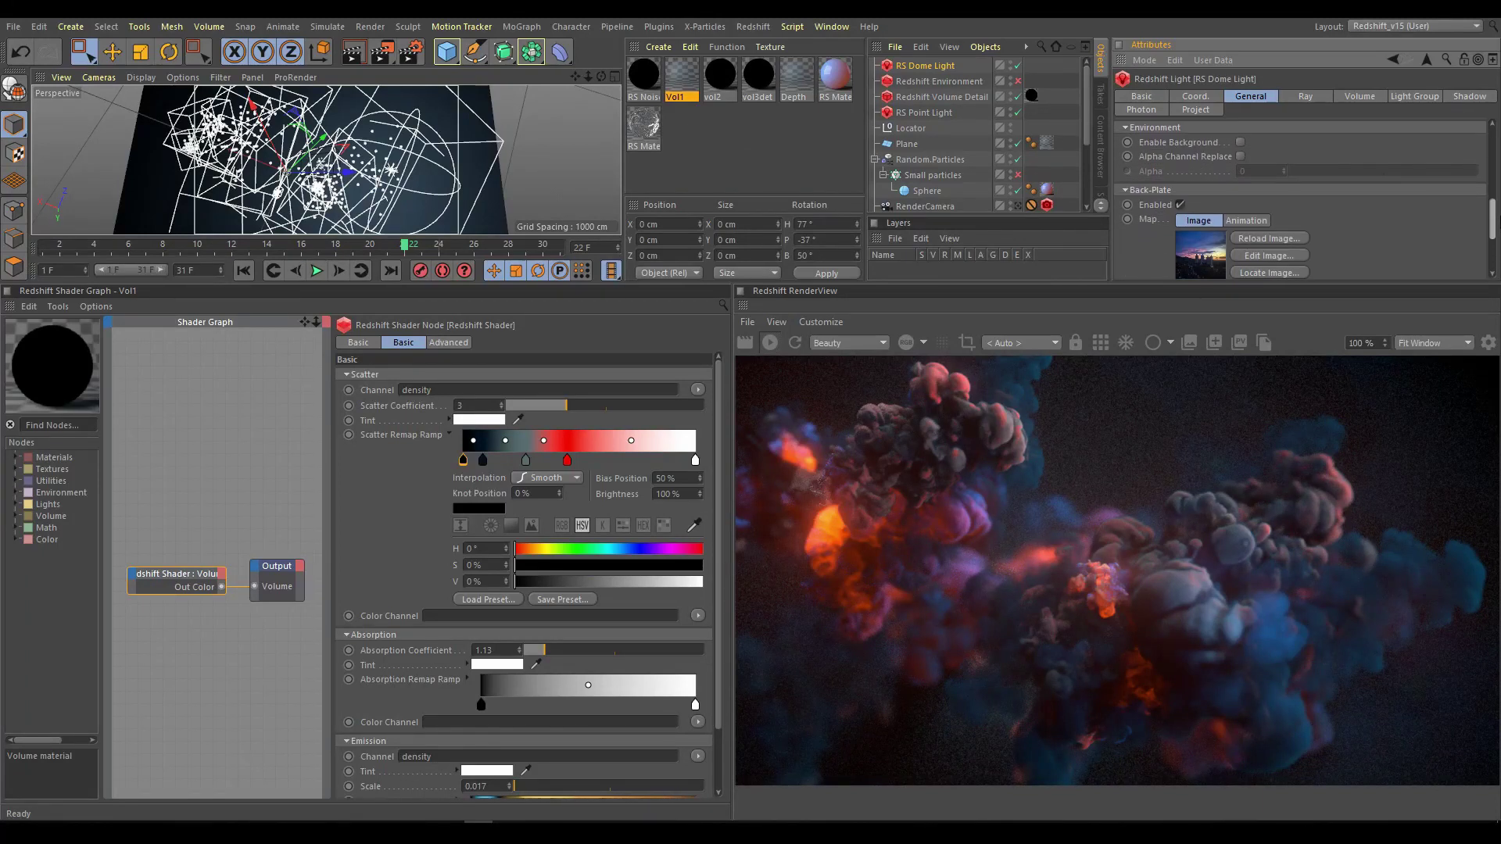
click(1240, 142)
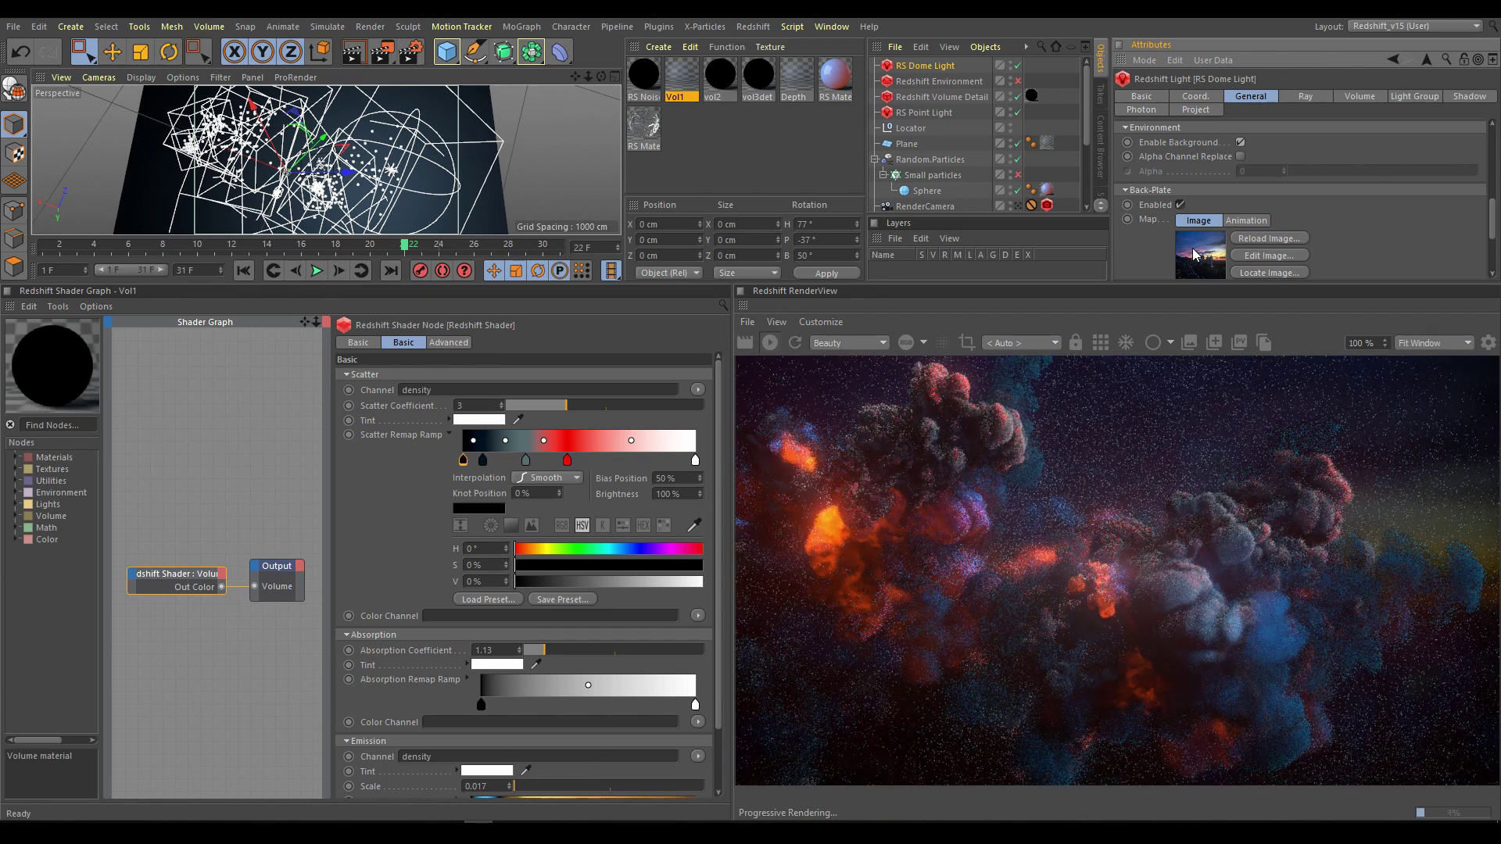
drag(1493, 233, 1496, 260)
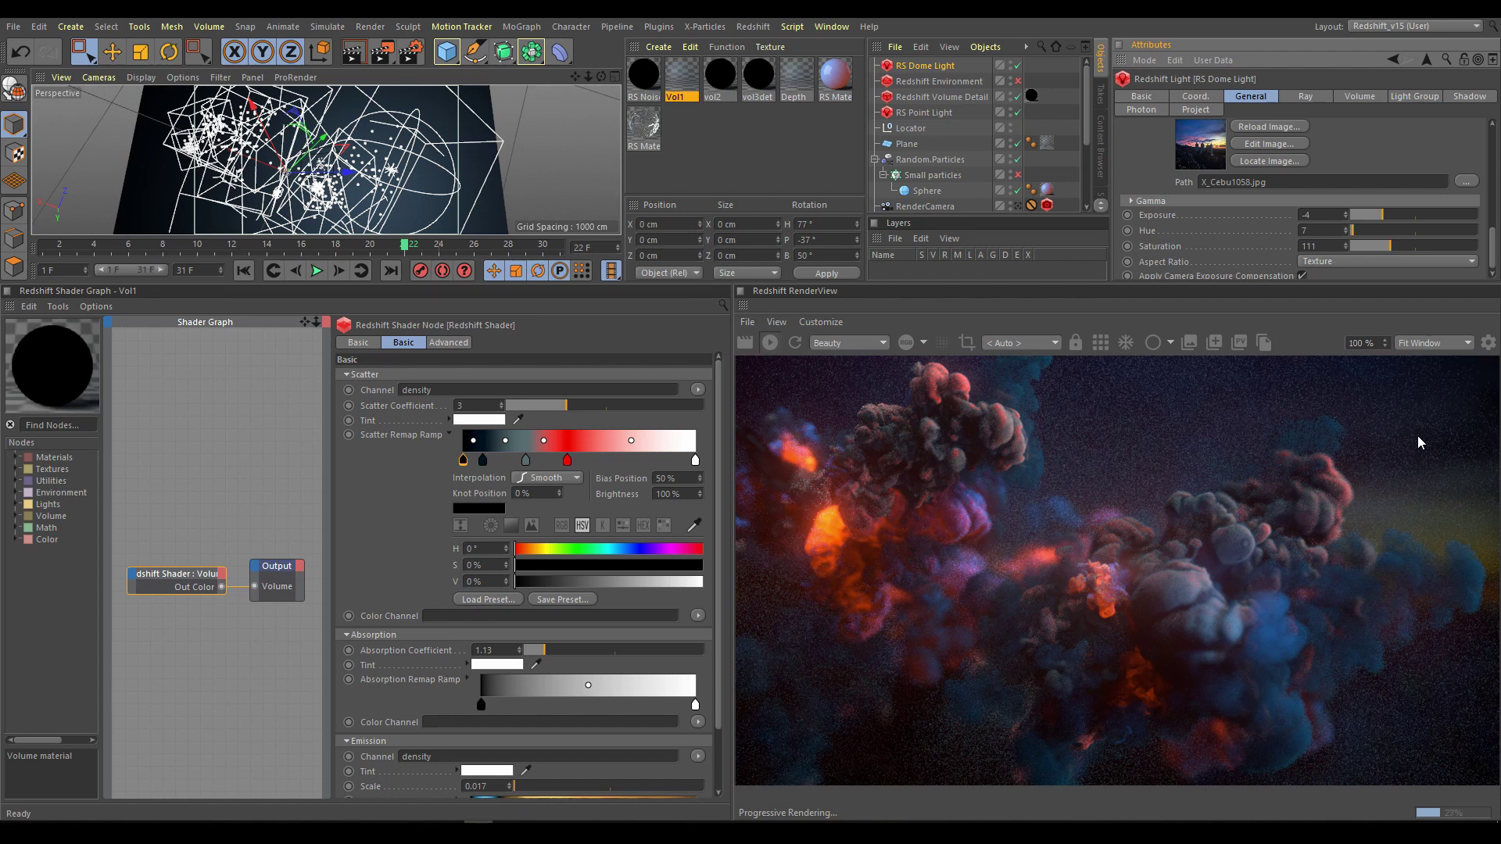
drag(1494, 252, 1494, 208)
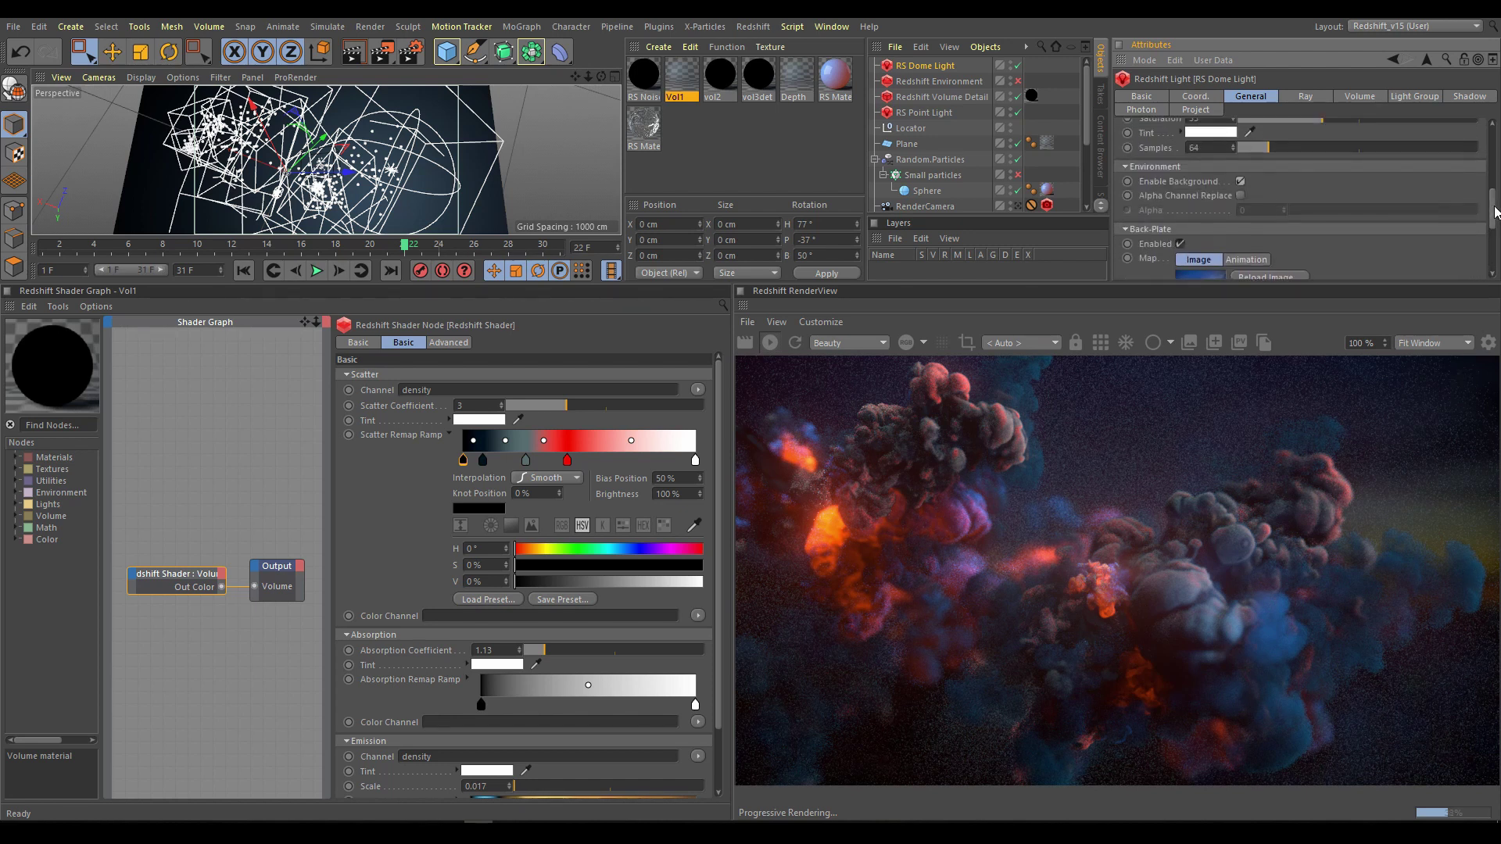
click(1240, 182)
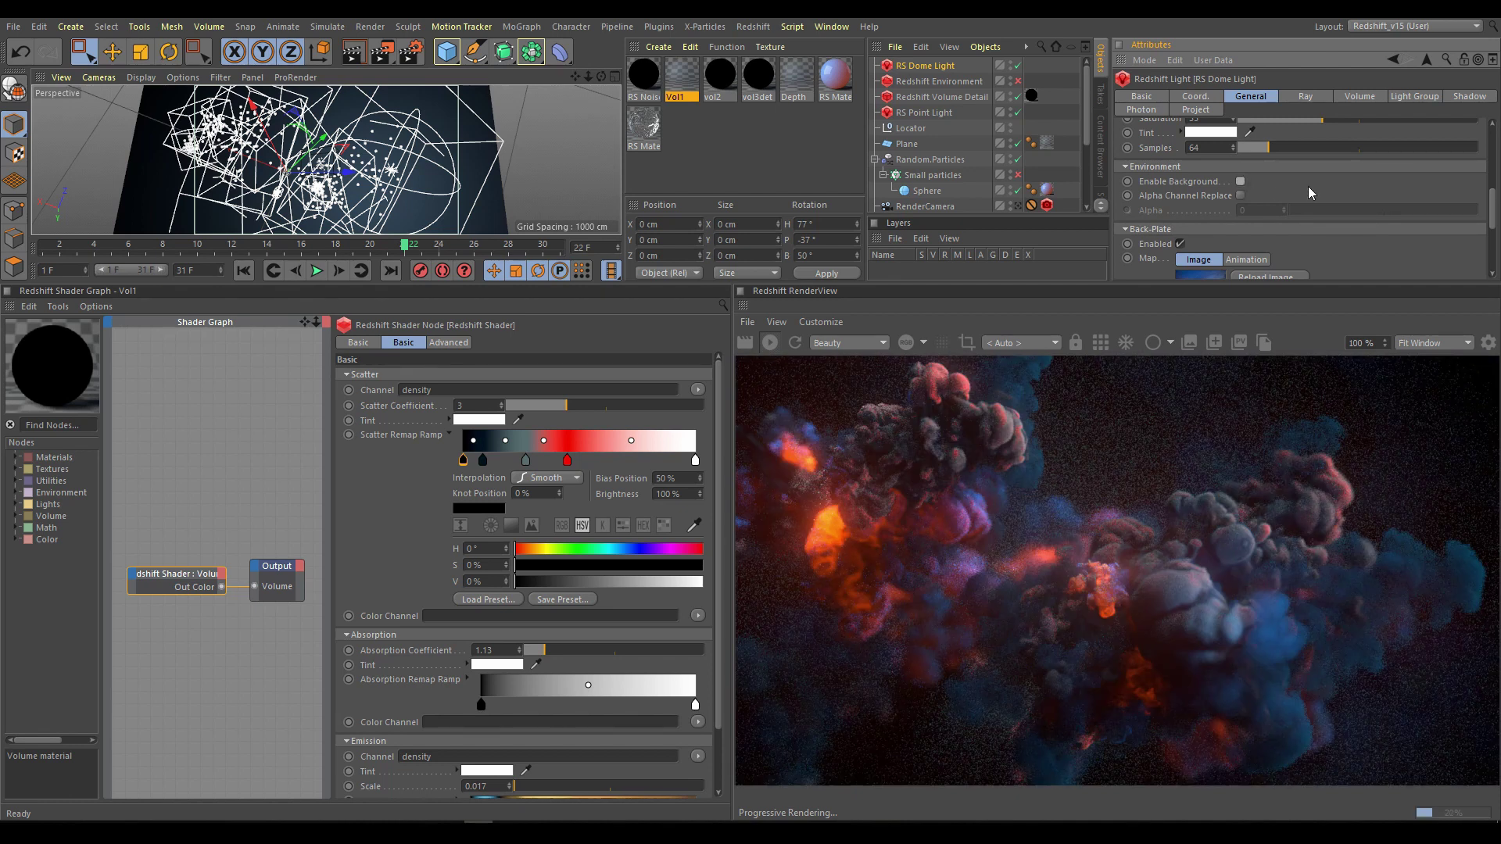
drag(1489, 205, 1492, 139)
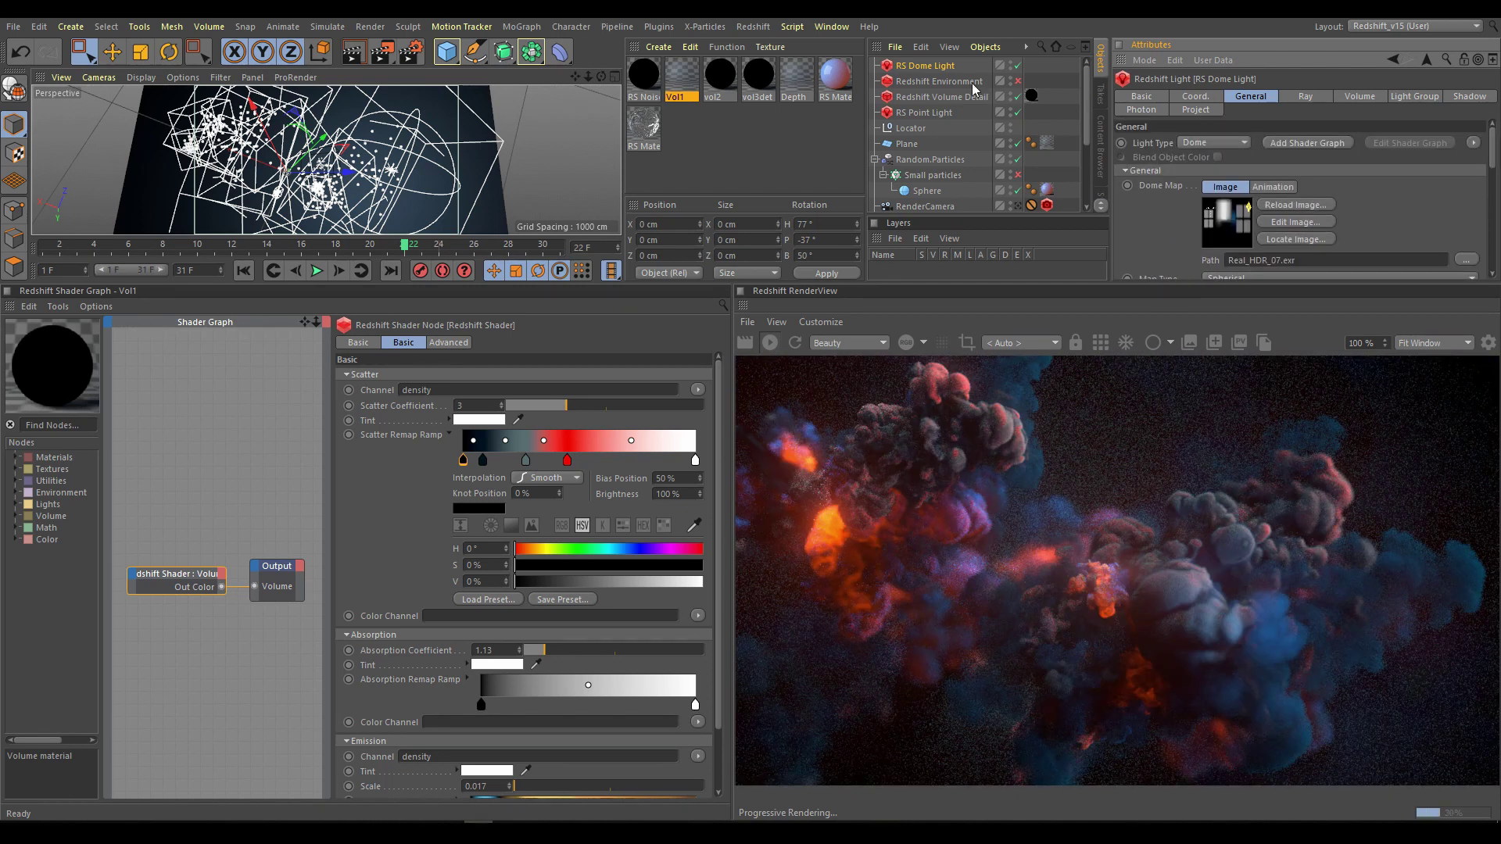
Enable Redshift Environment and set its volume tint to V 16% and Phase to -0.631.
click(930, 82)
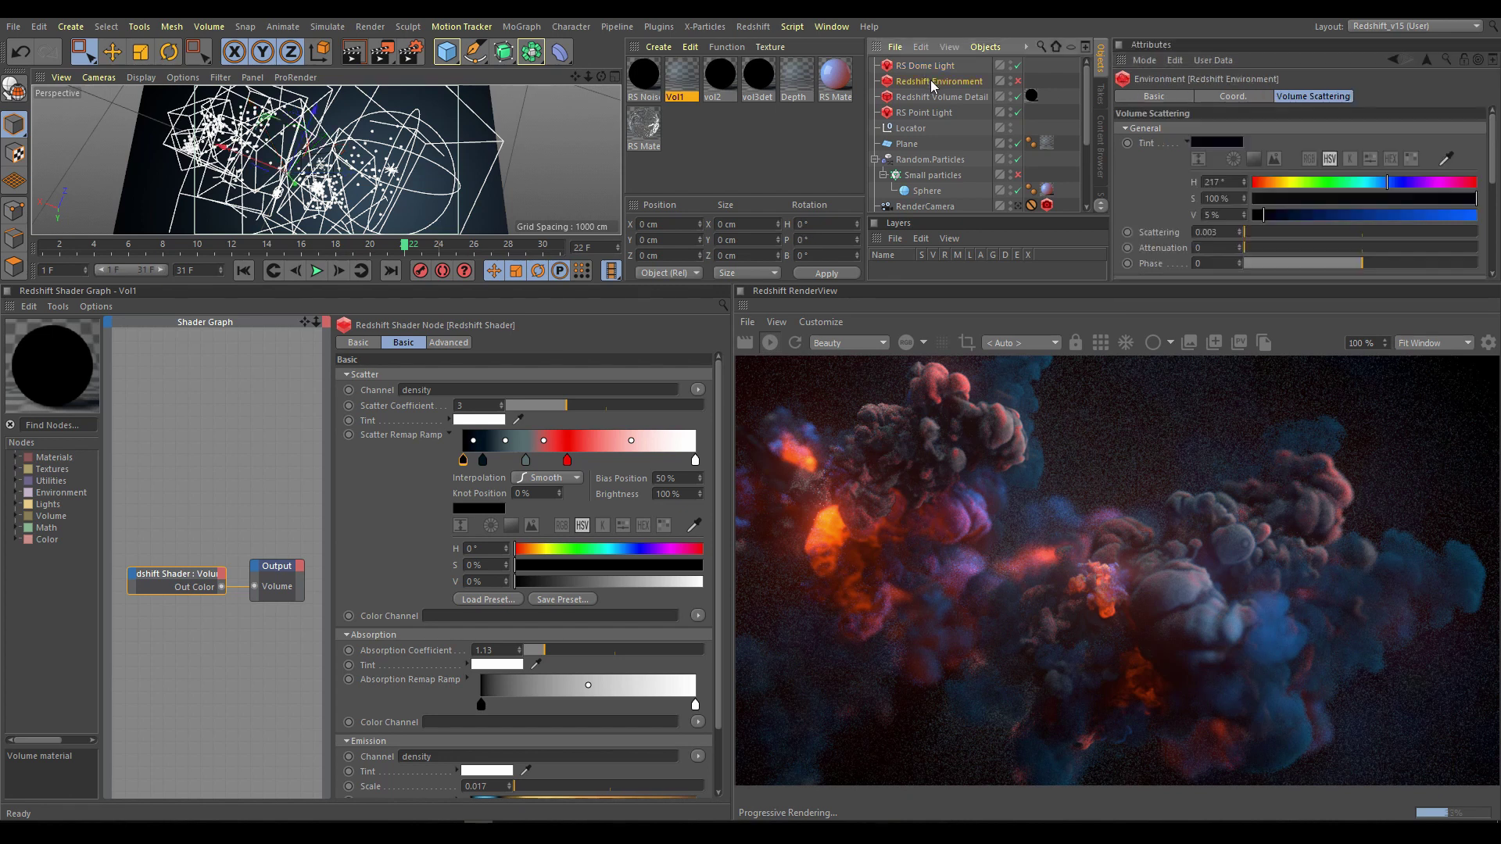
click(1017, 81)
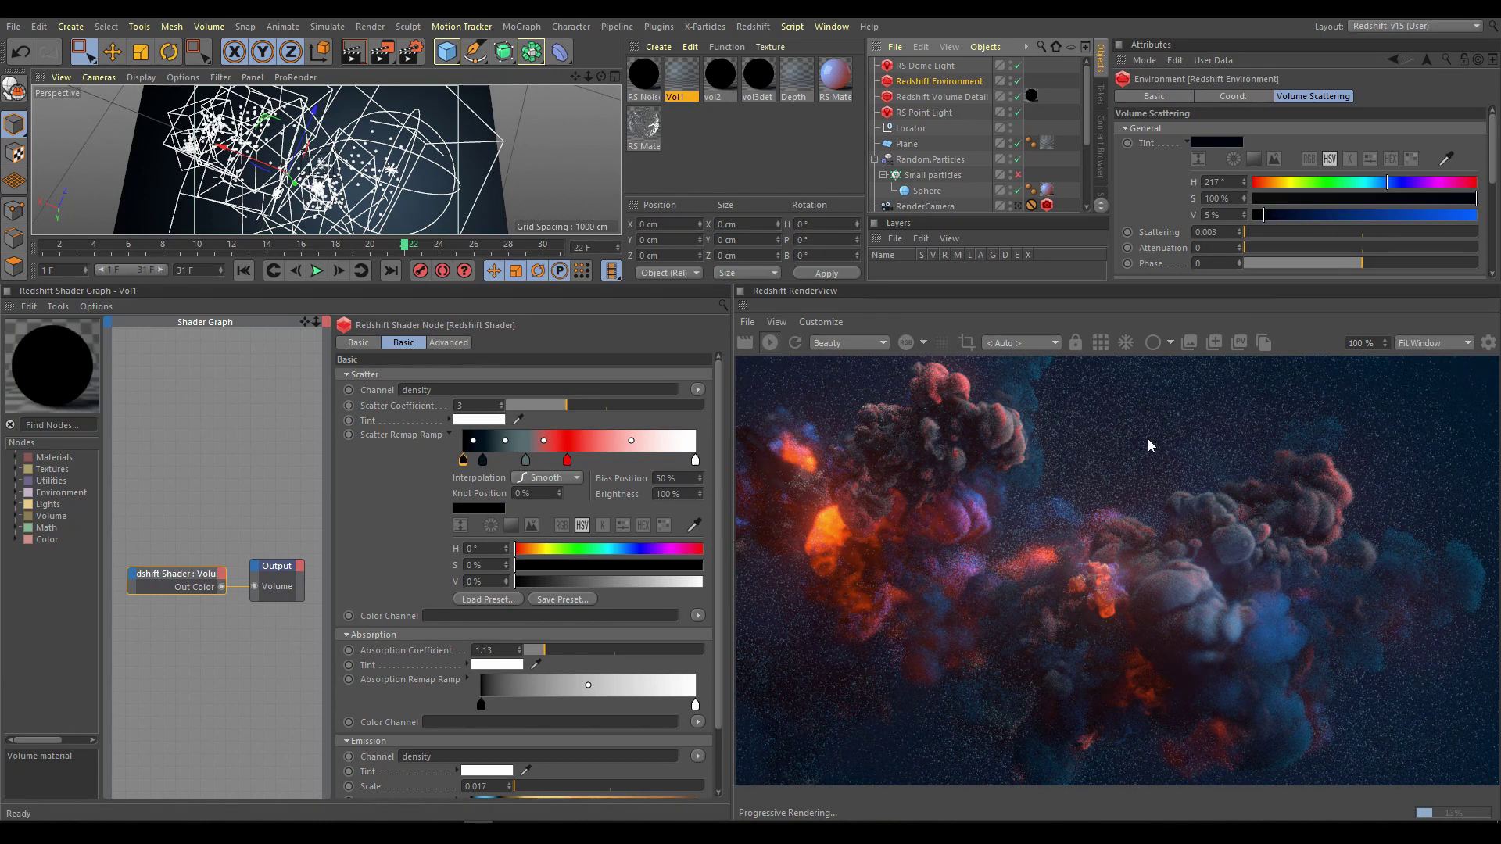
click(1331, 214)
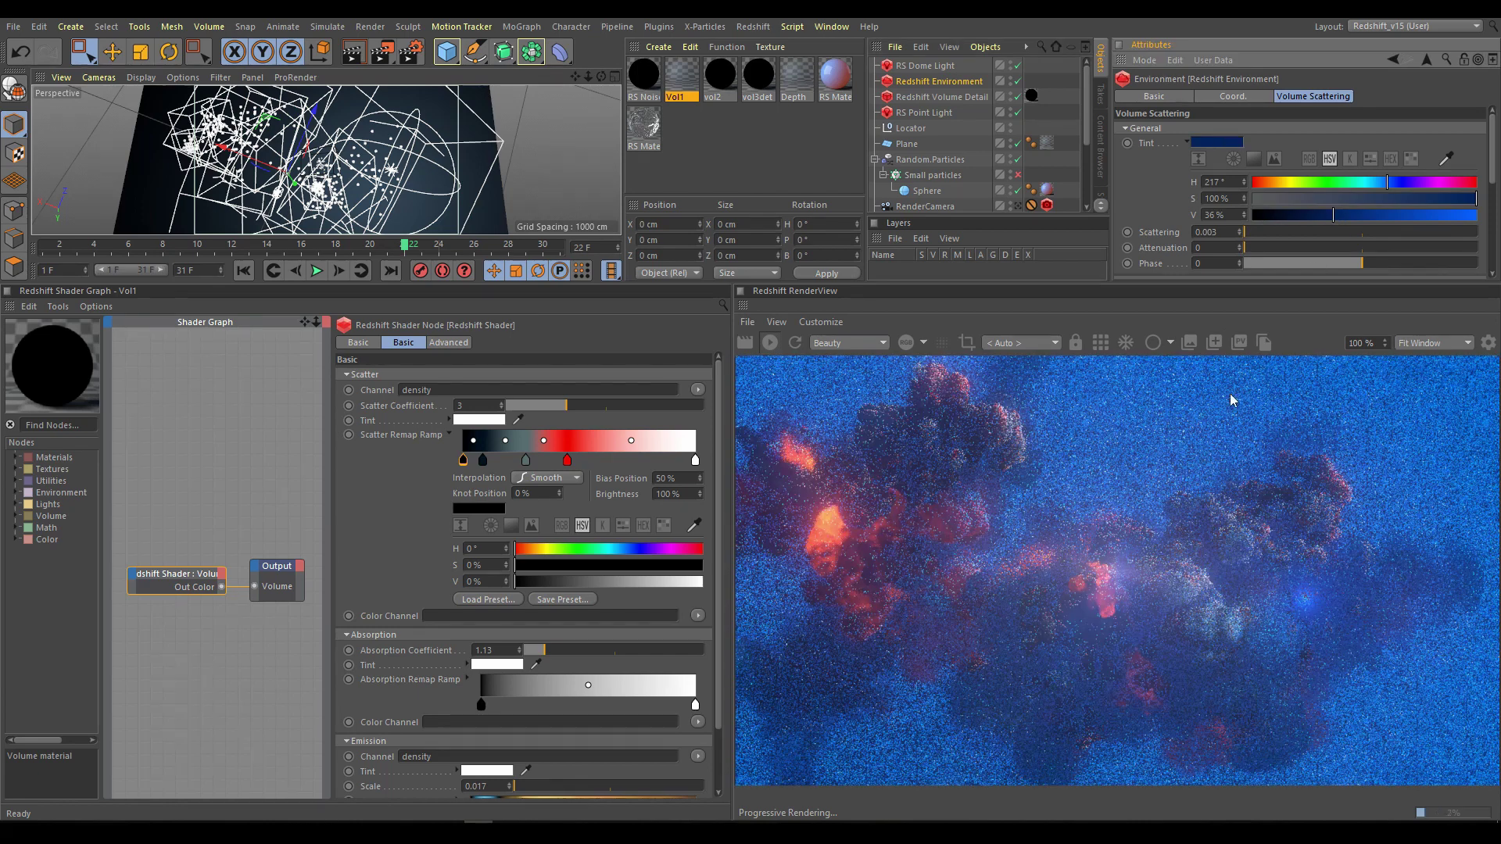
click(1278, 263)
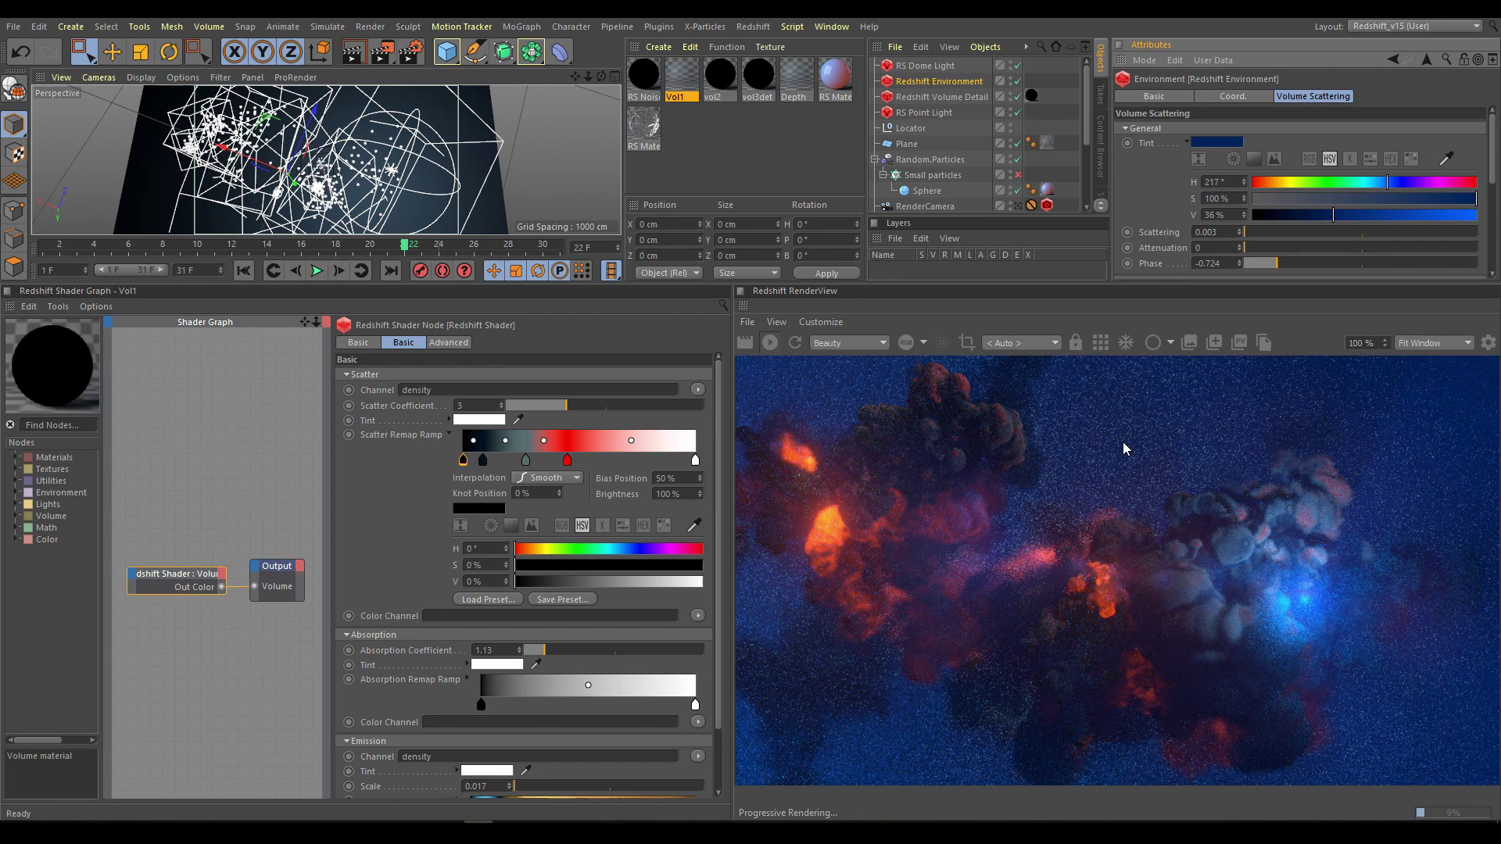
click(1287, 214)
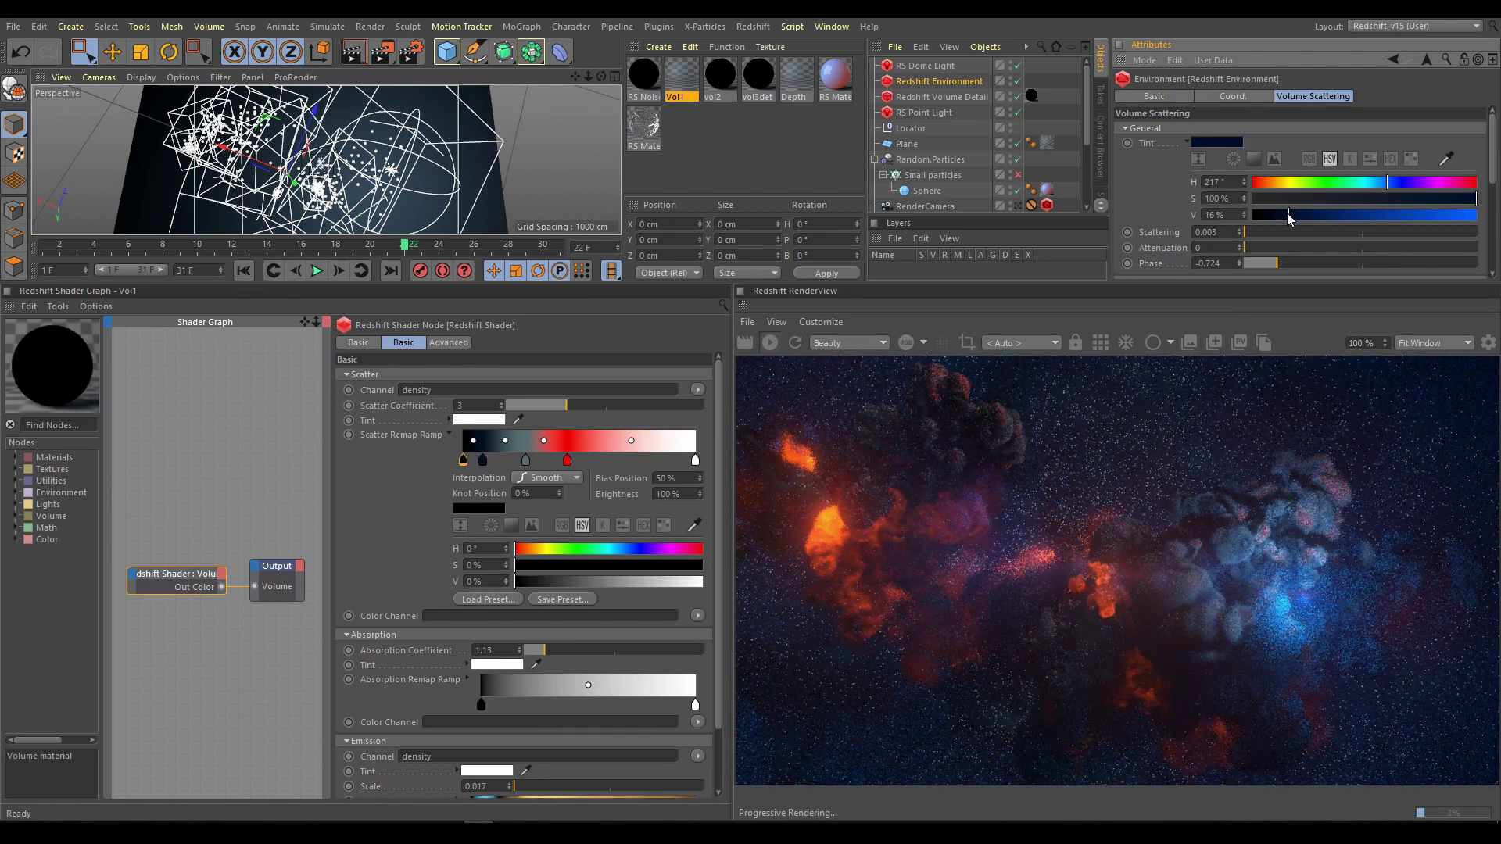
click(1288, 262)
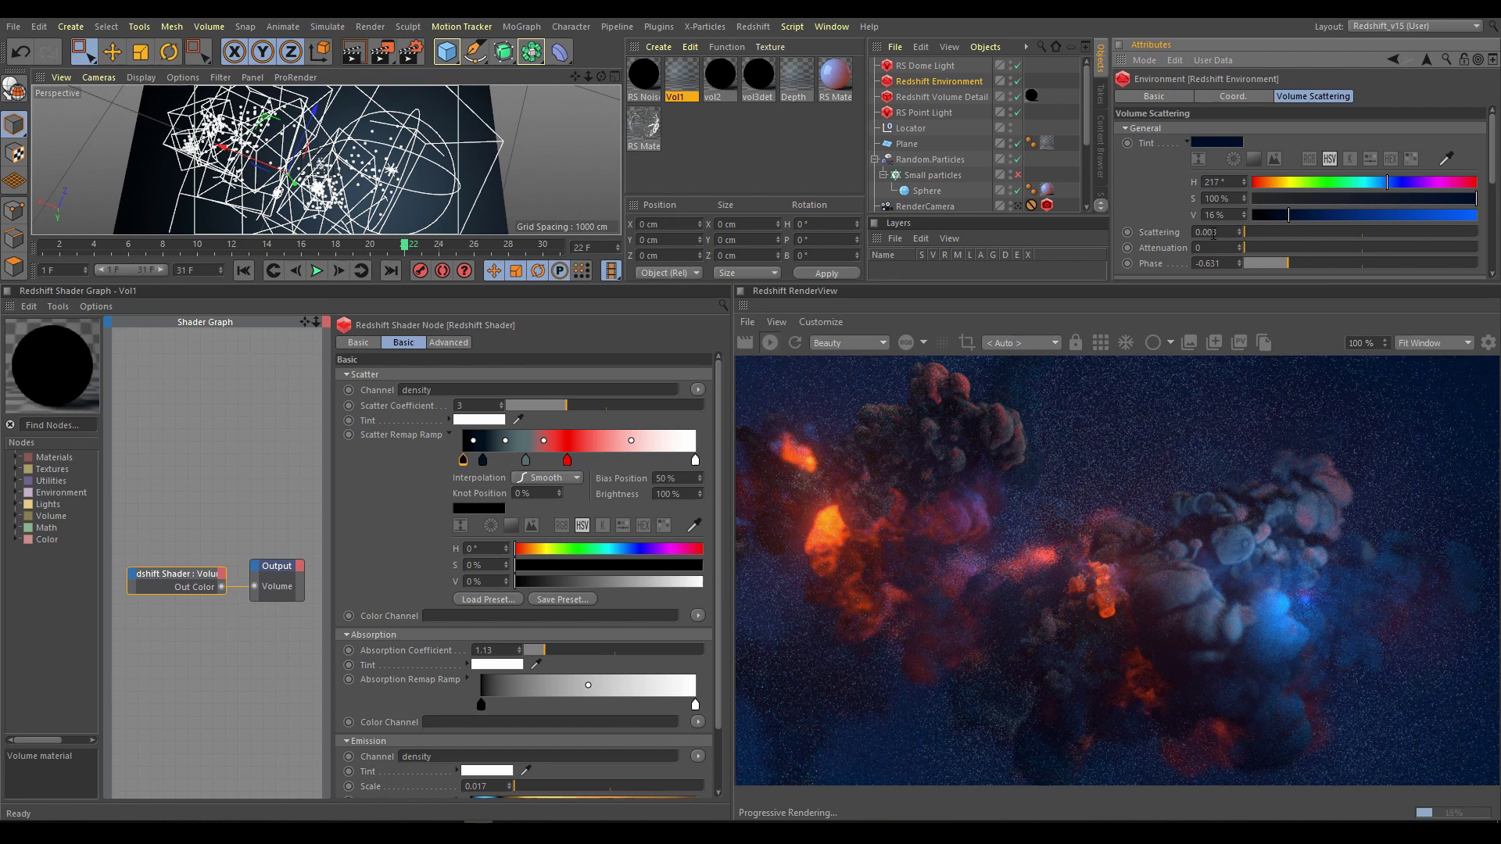
Inspect RS Noise's Color 2, then drag the RS Noise Volume material onto Redshift Environment.
click(649, 87)
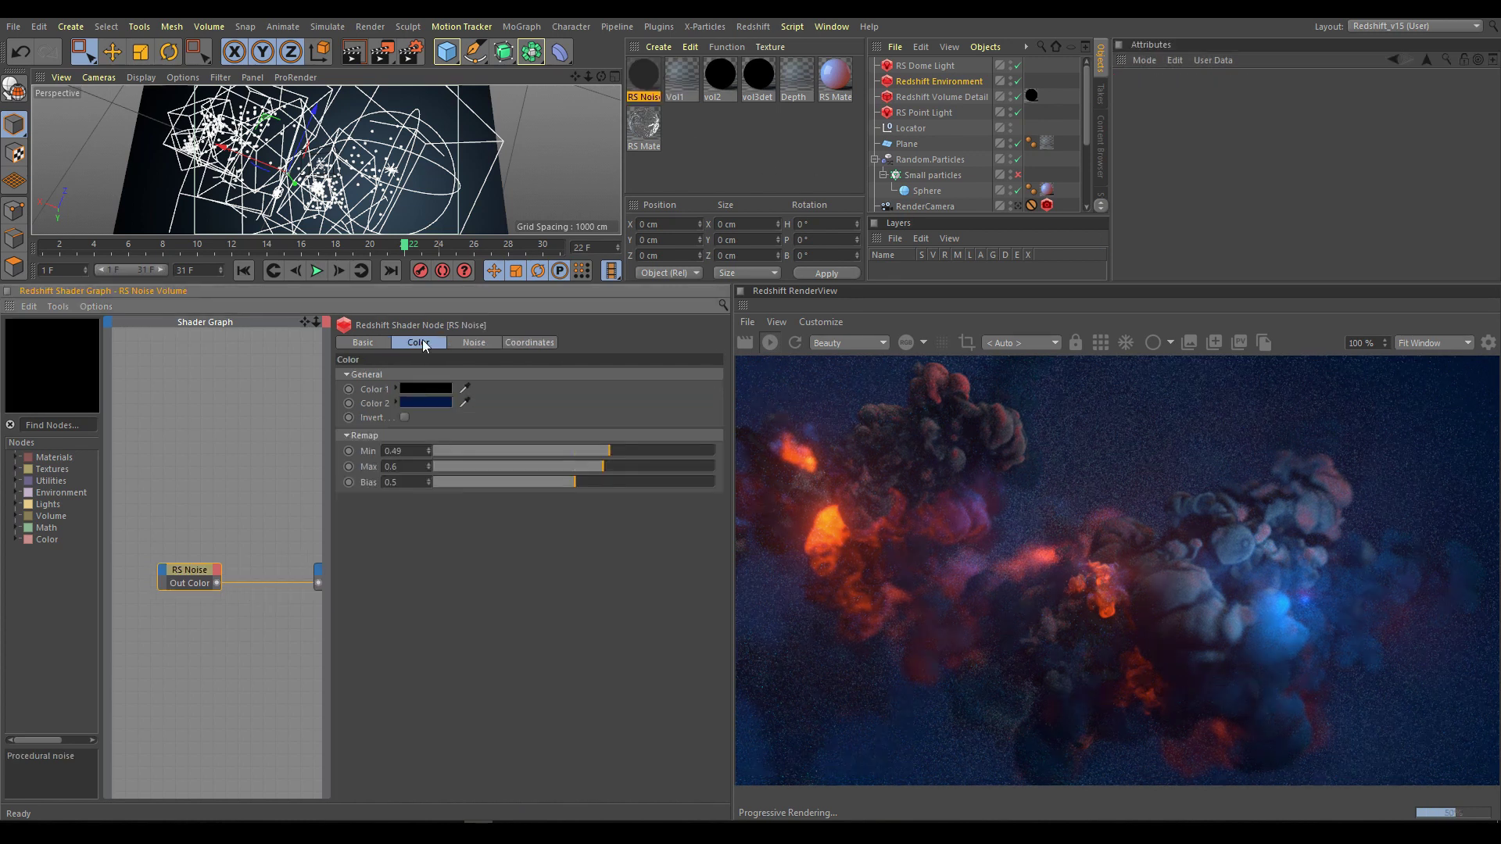
click(394, 402)
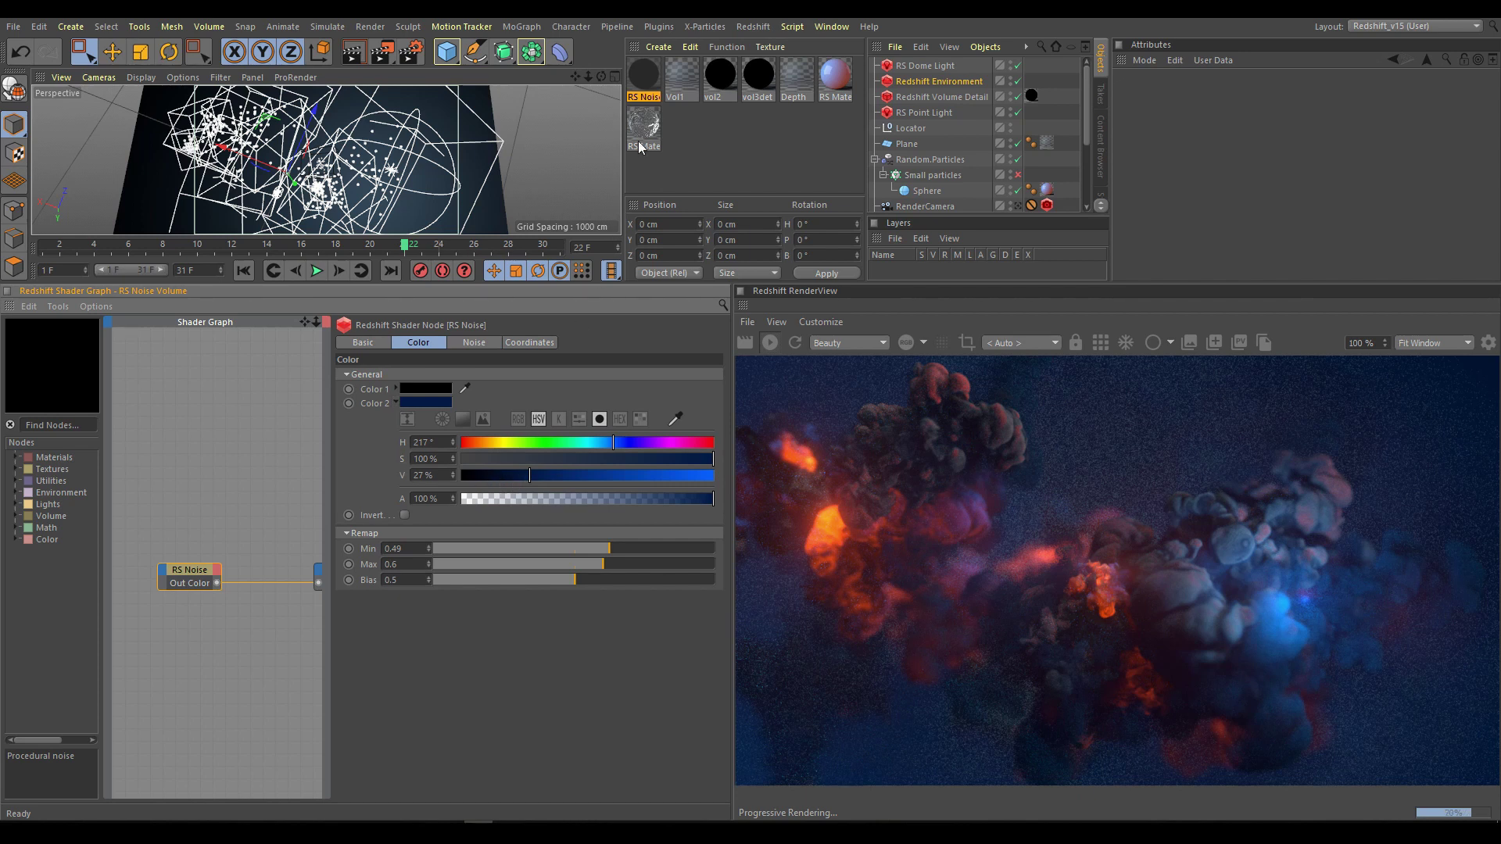
click(642, 84)
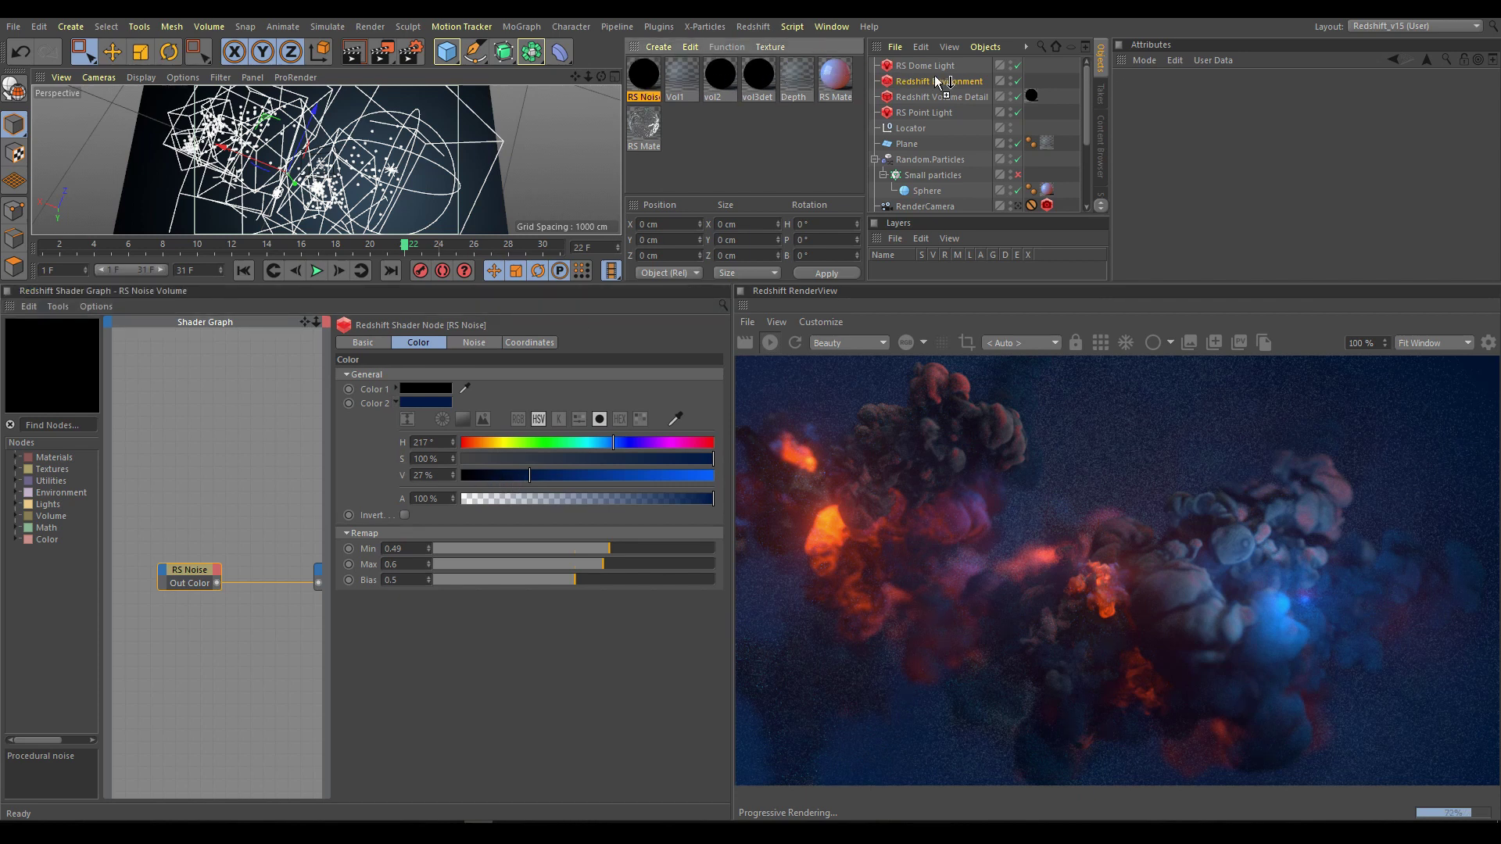
drag(935, 76, 960, 84)
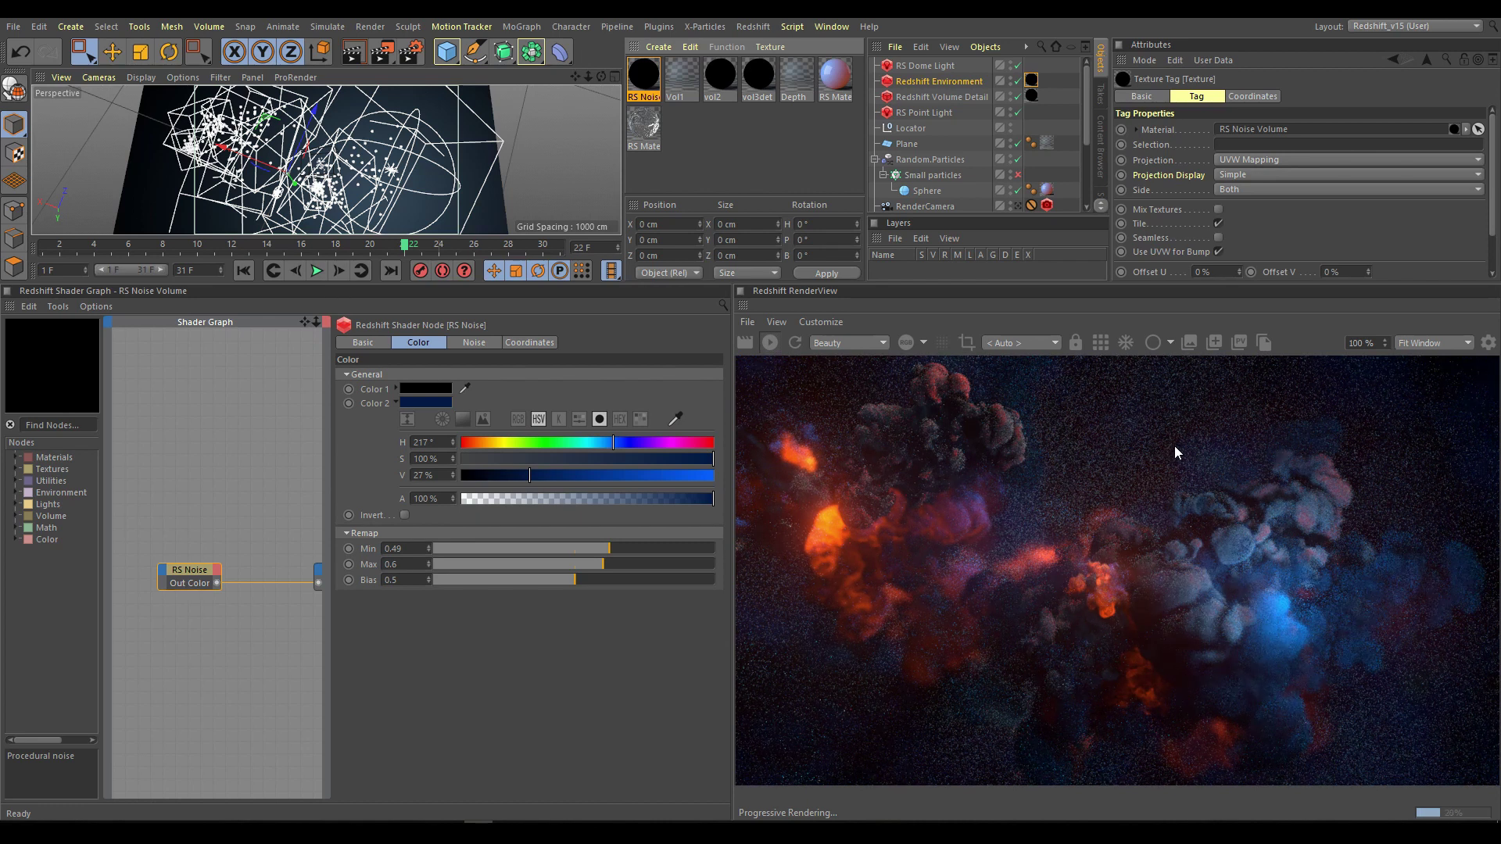
Raise the Redshift Environment's Scattering amount to 0.05.
click(945, 83)
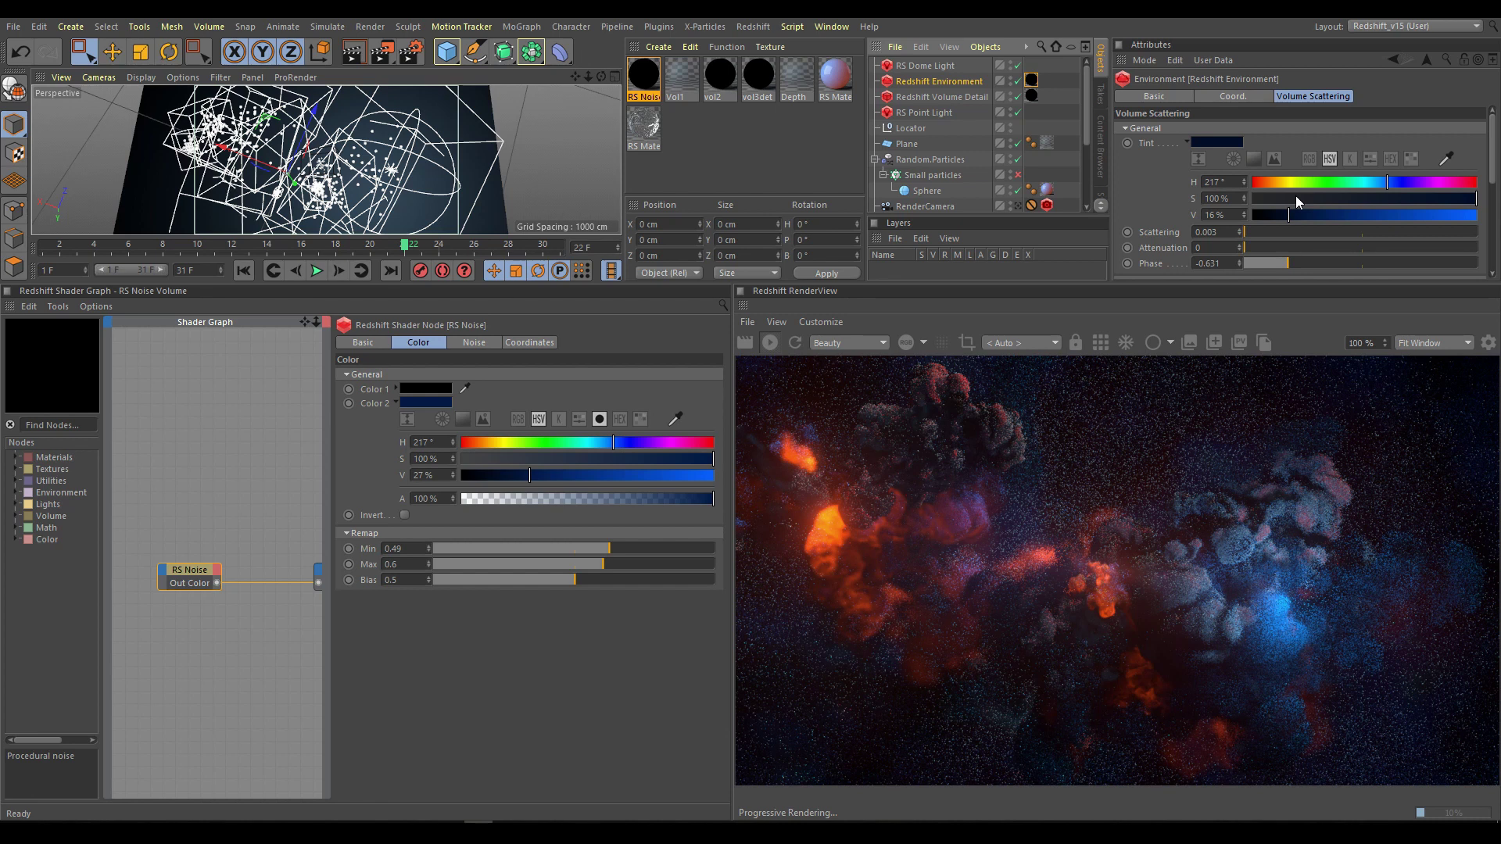
drag(1251, 234, 1246, 232)
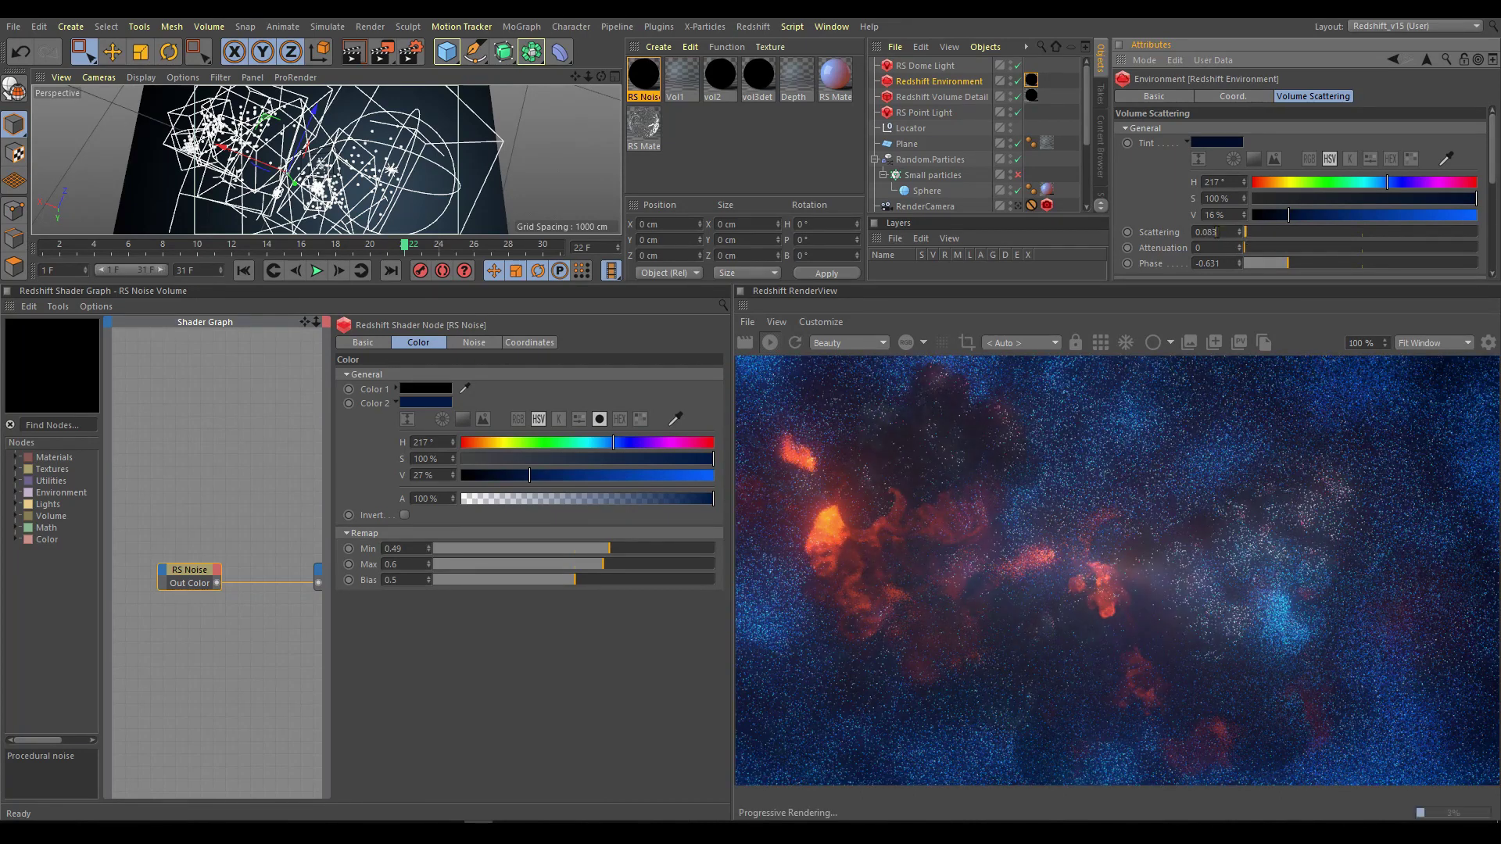
double_click(1211, 233)
text(0.05)
key(Return)
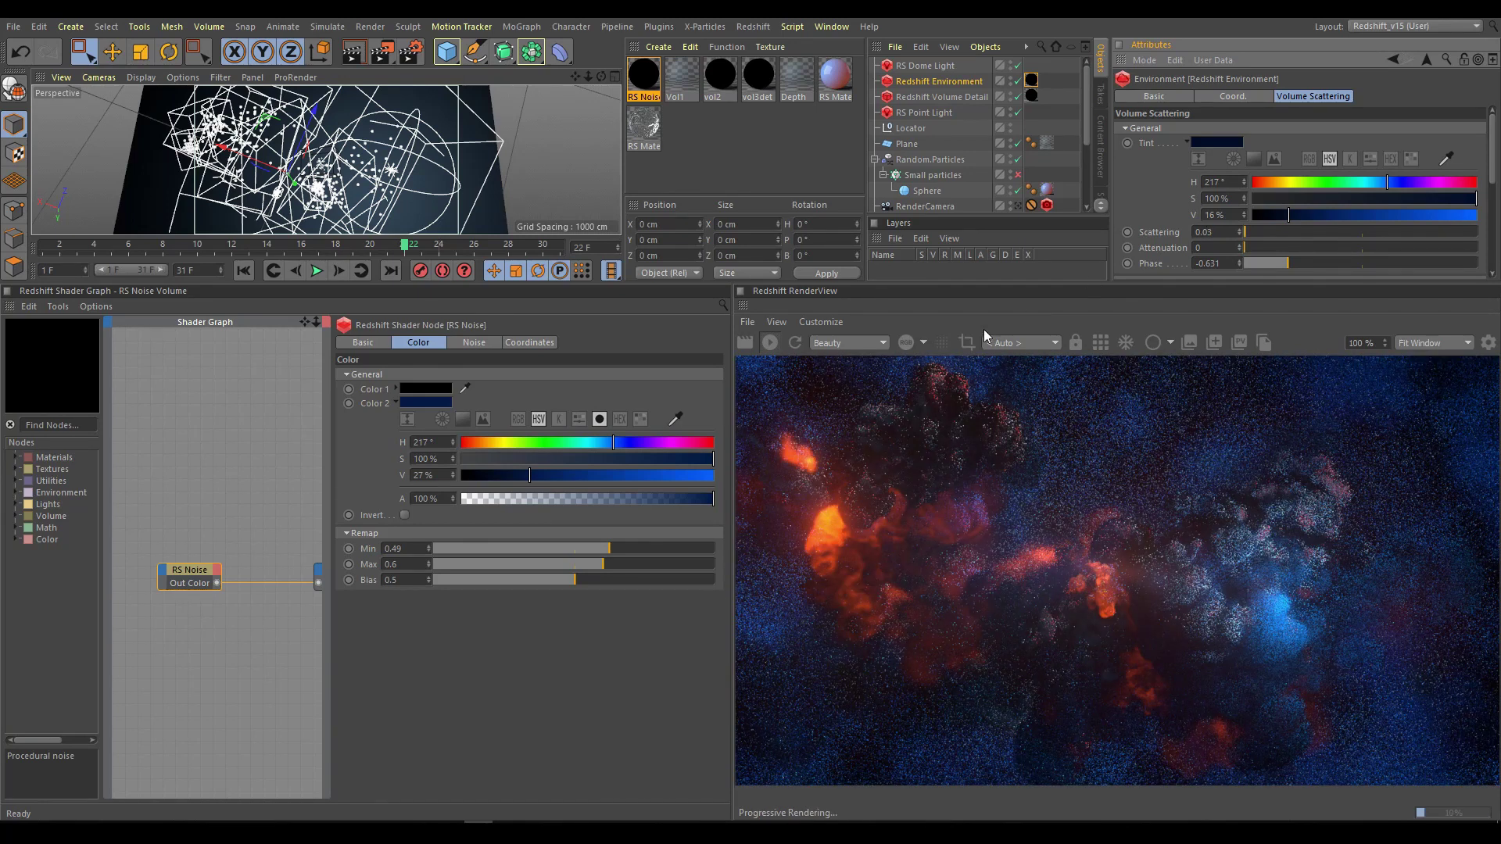
Make RS Noise Color 2 dark red (hue 2°, V 7%), disable the Redshift Environment, open Vol1's shader.
click(463, 442)
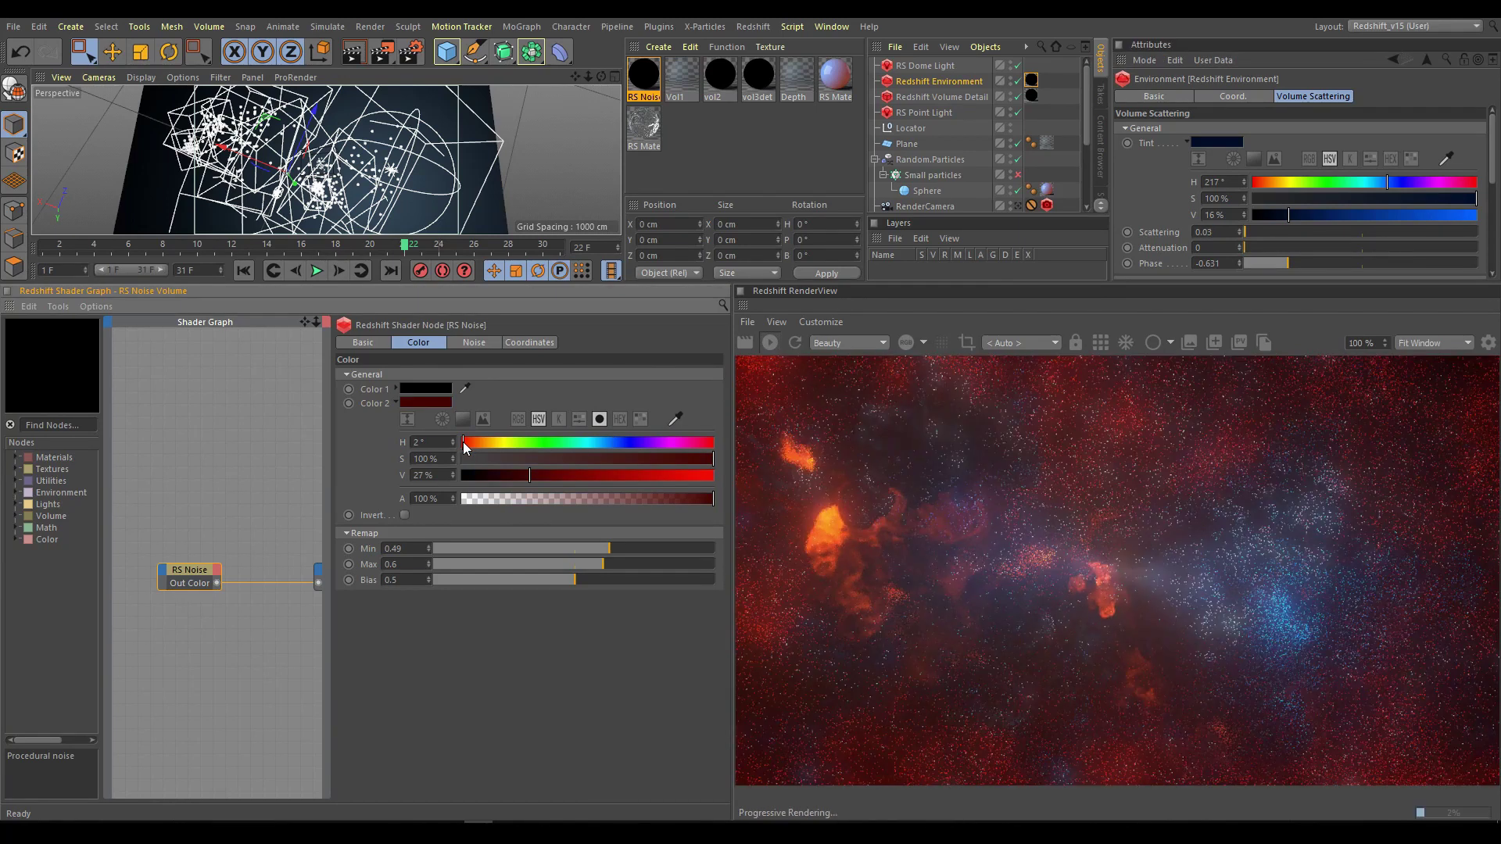
click(480, 476)
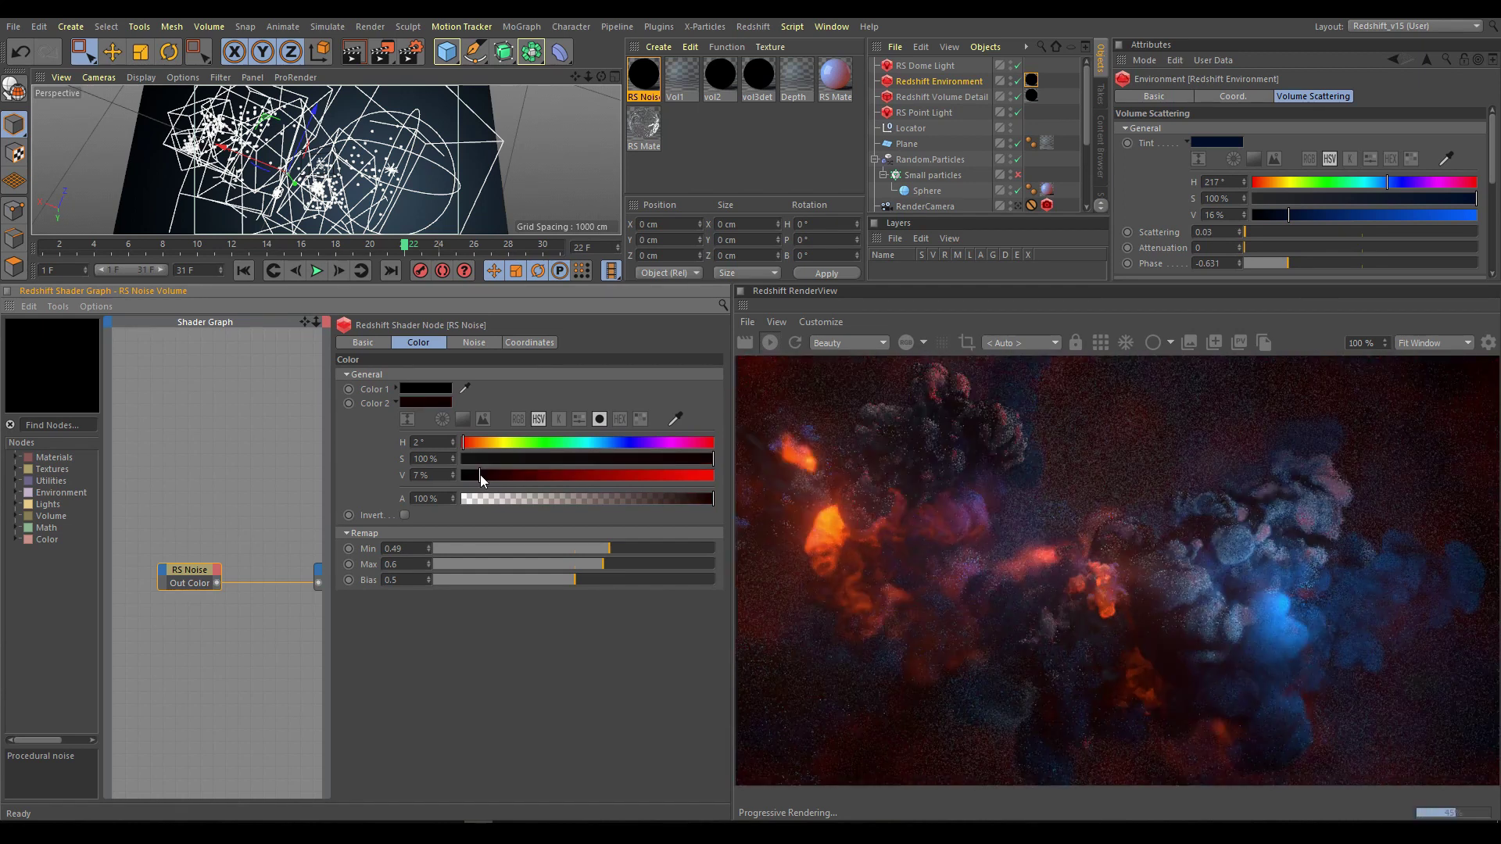
click(1018, 80)
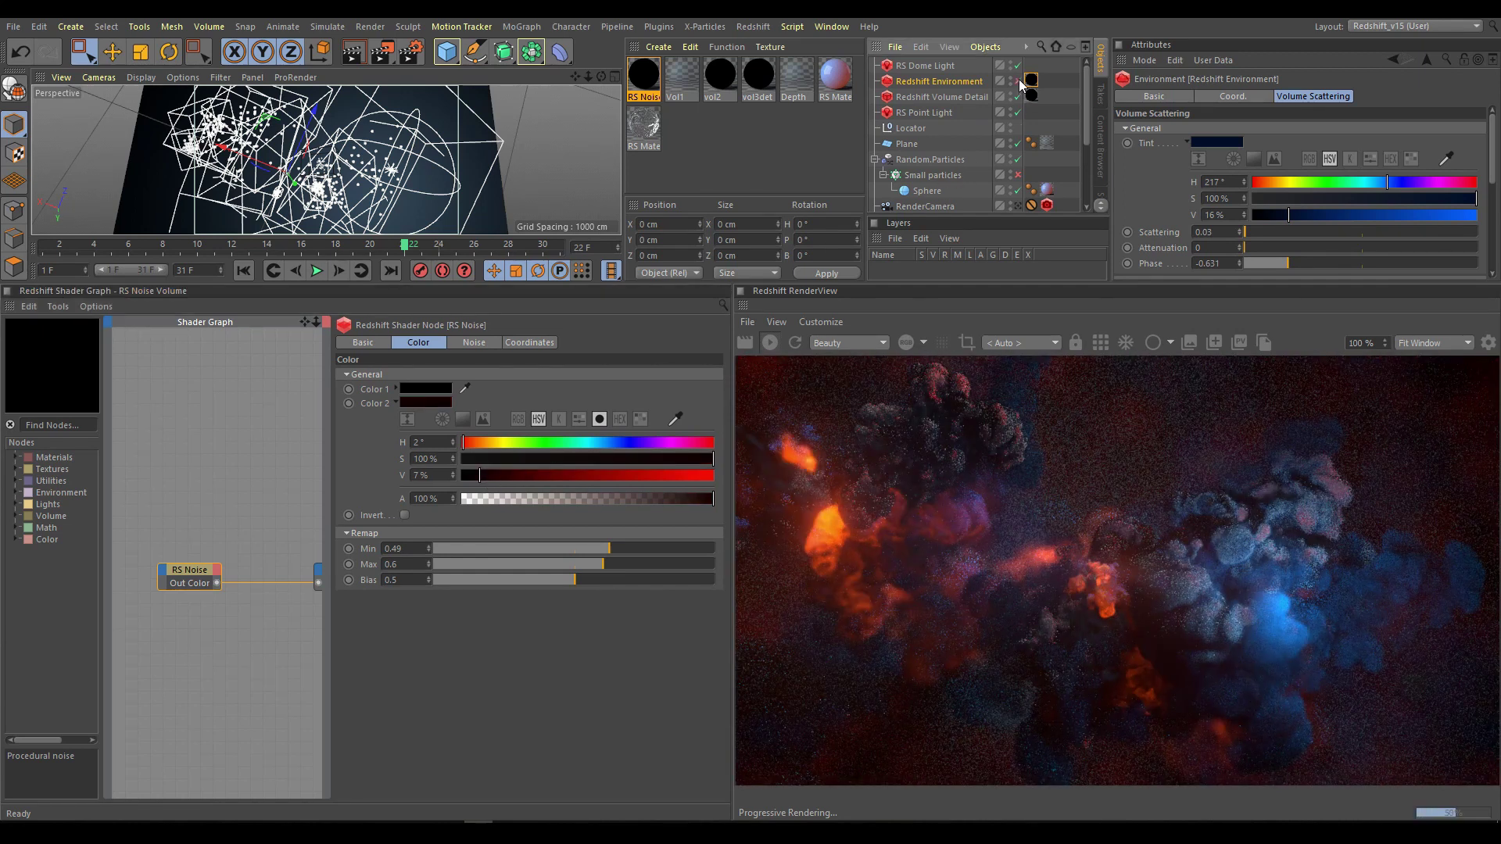
click(684, 88)
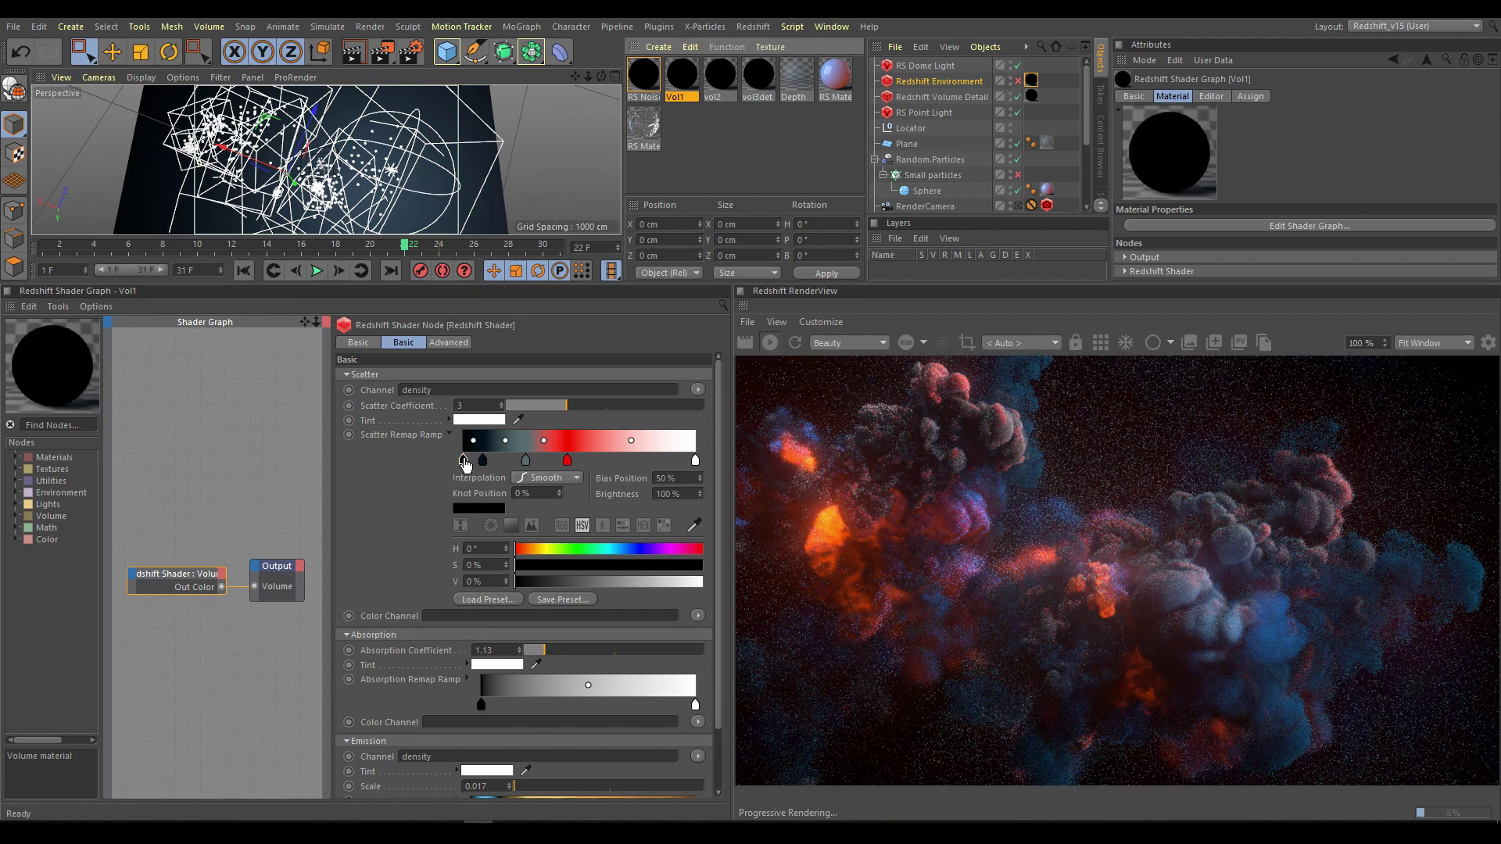
click(463, 461)
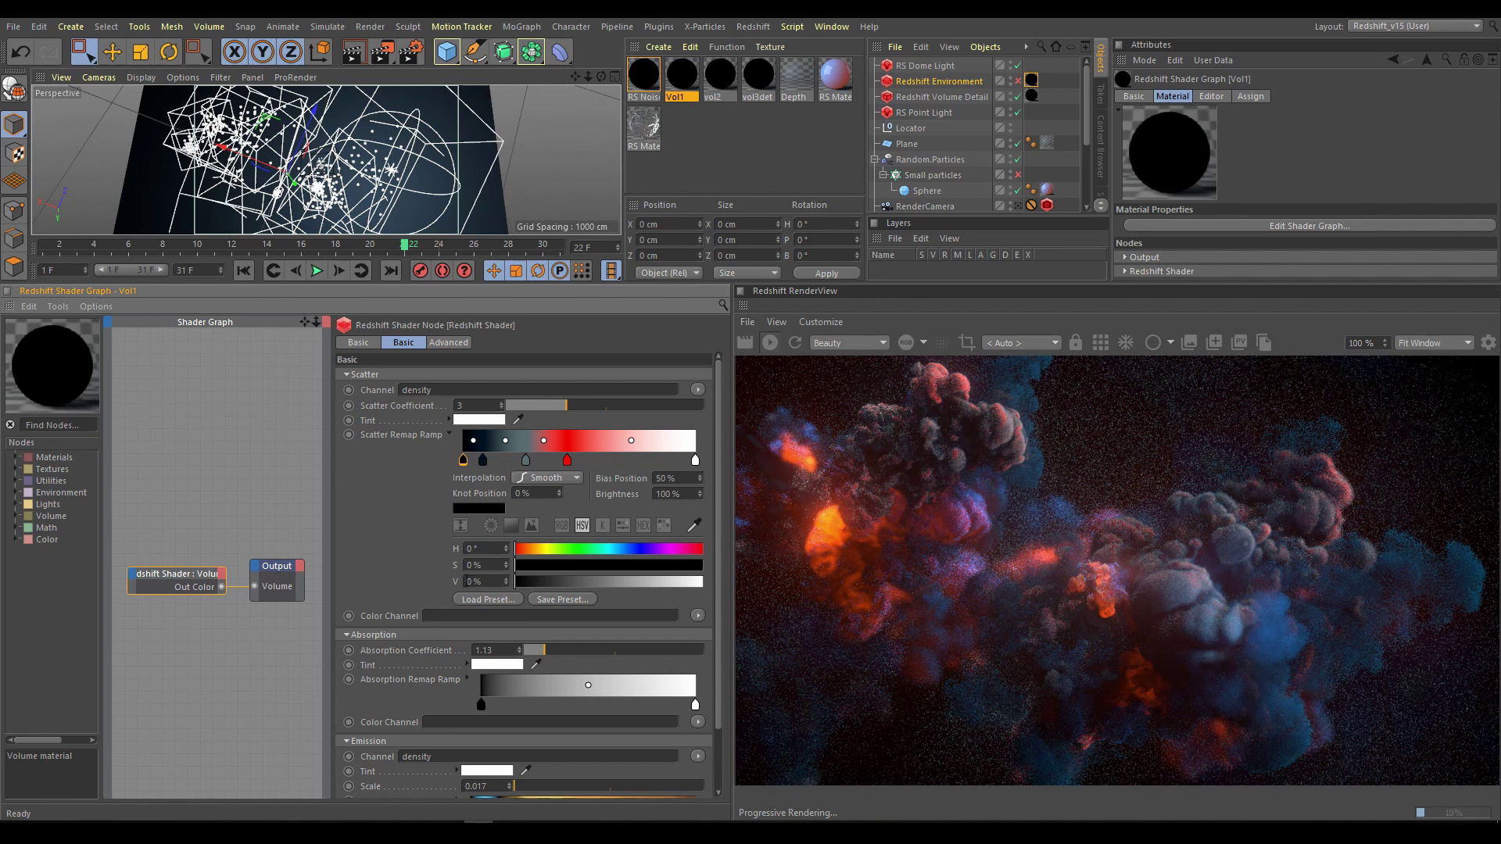
mouse_move(542, 581)
mouse_down()
mouse_move(591, 581)
mouse_move(523, 586)
mouse_up()
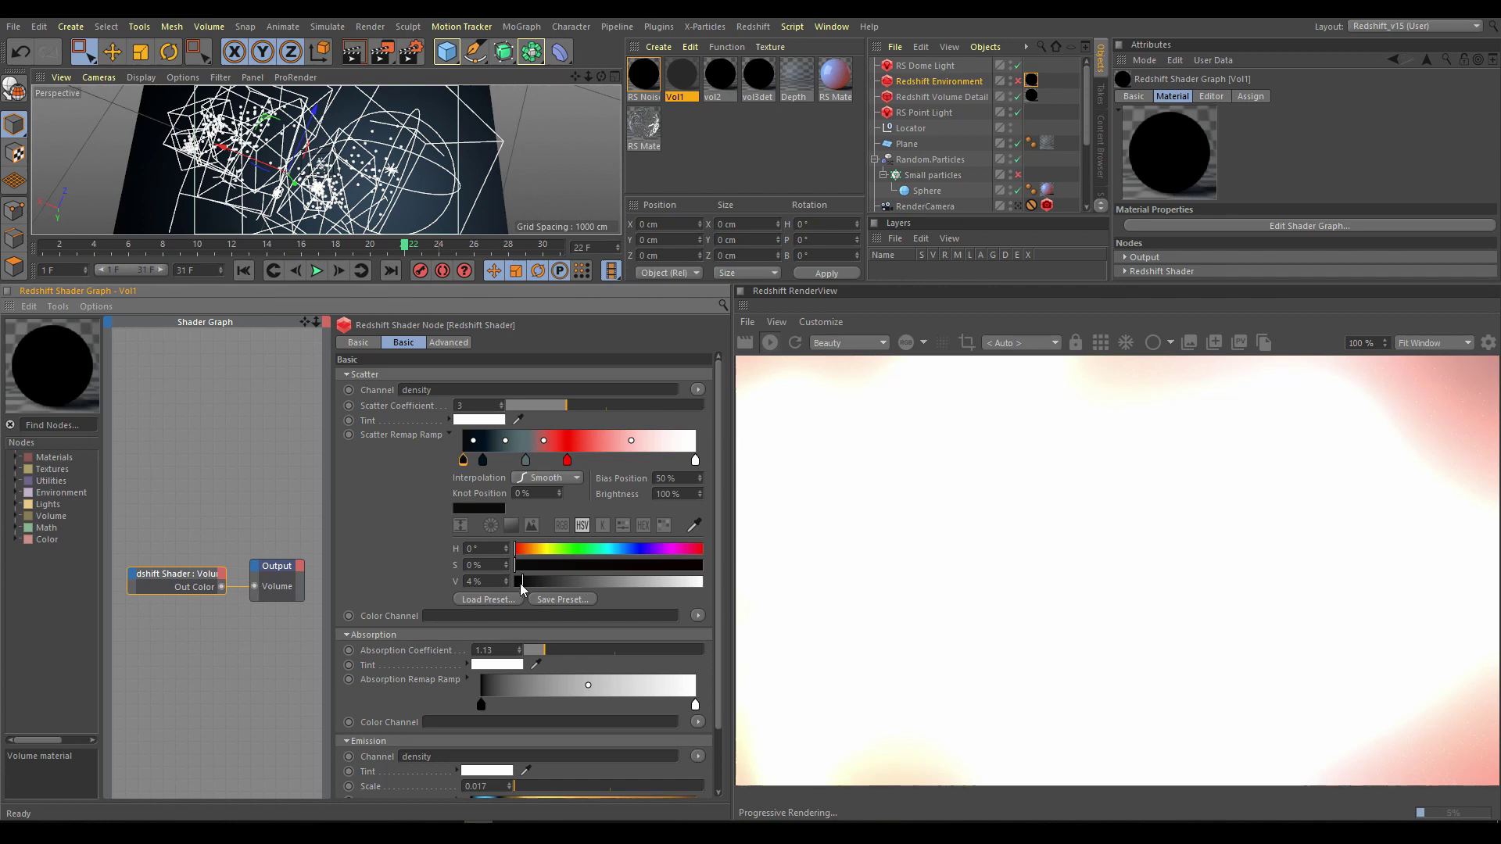
drag(522, 583, 509, 582)
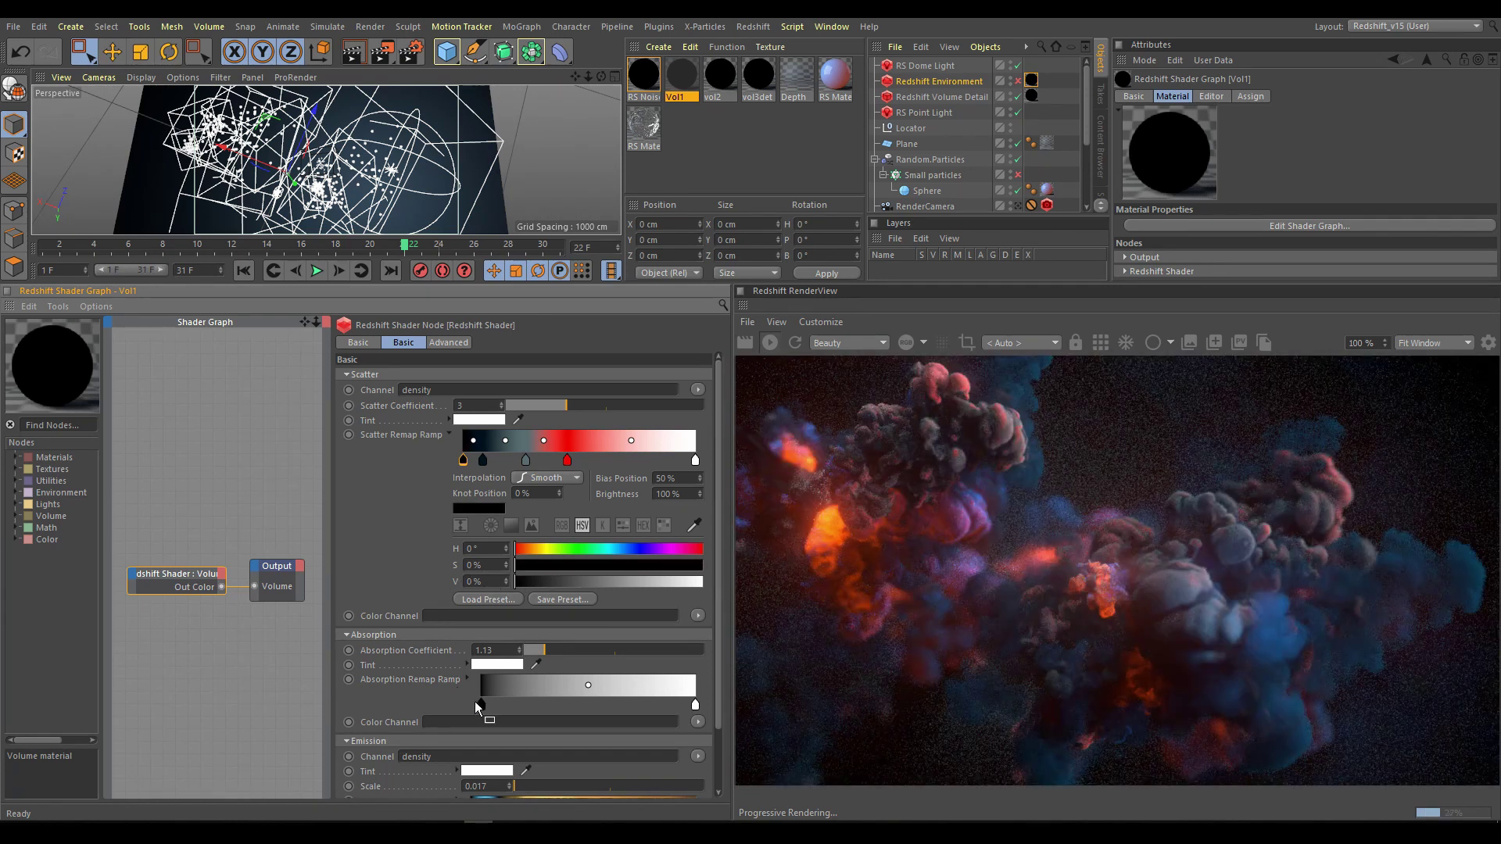
Shift the second Absorption Remap Ramp knot slightly left and retune its grey value.
drag(534, 705, 524, 706)
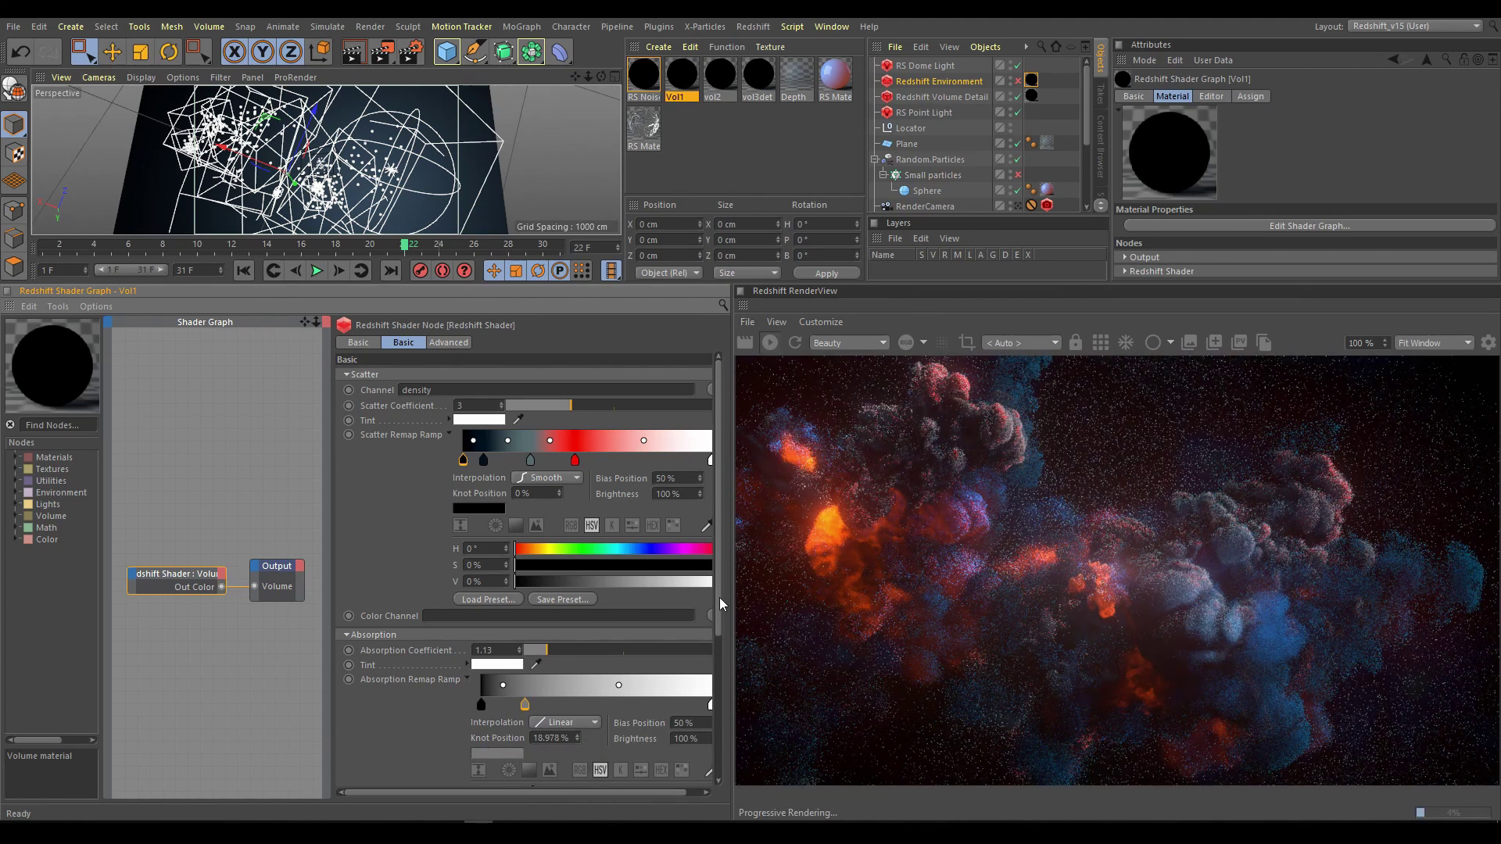
drag(719, 597, 720, 721)
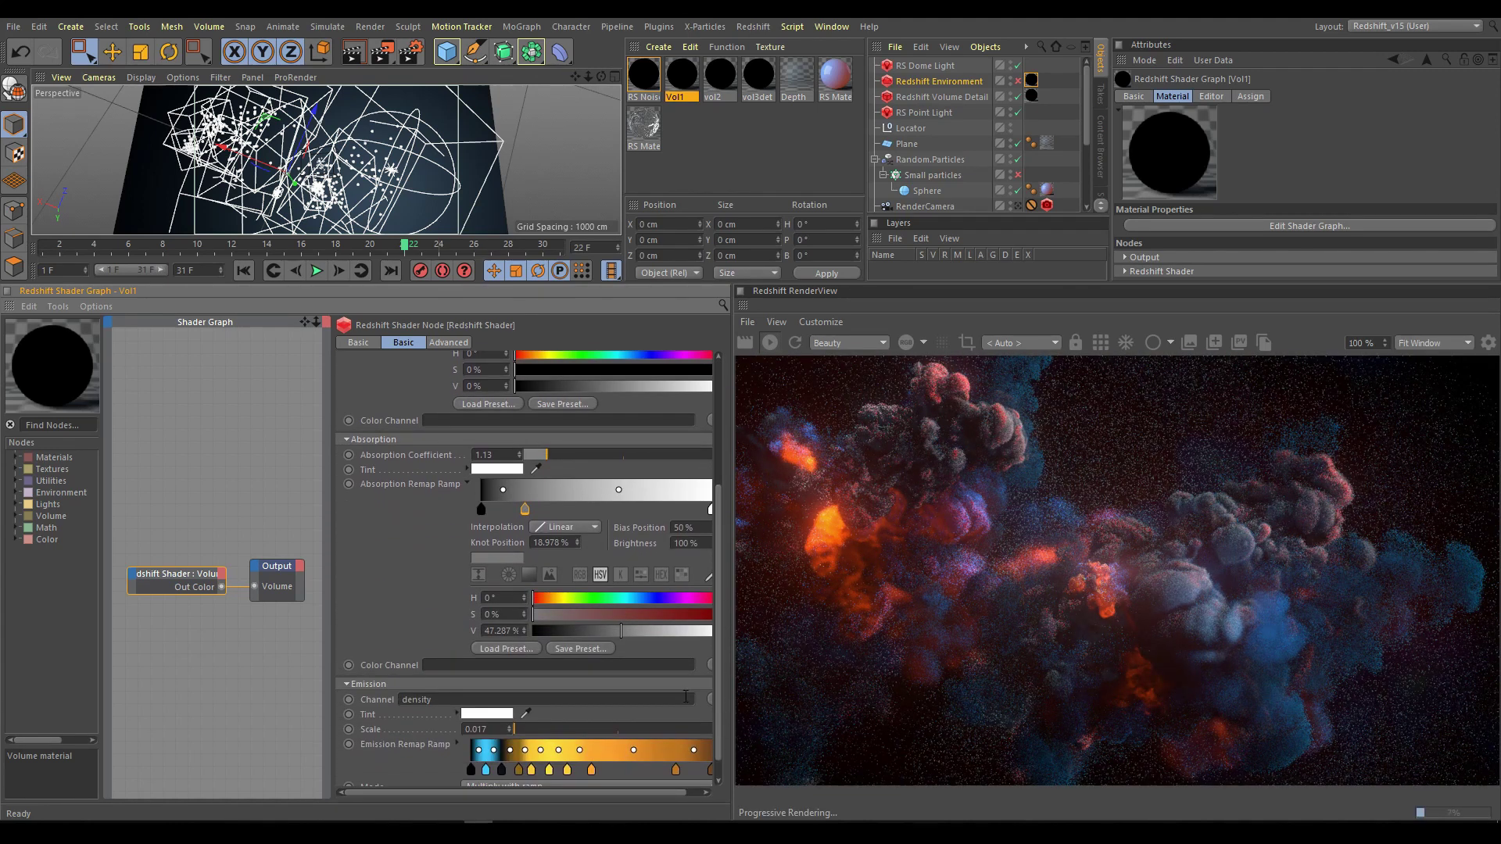
click(545, 631)
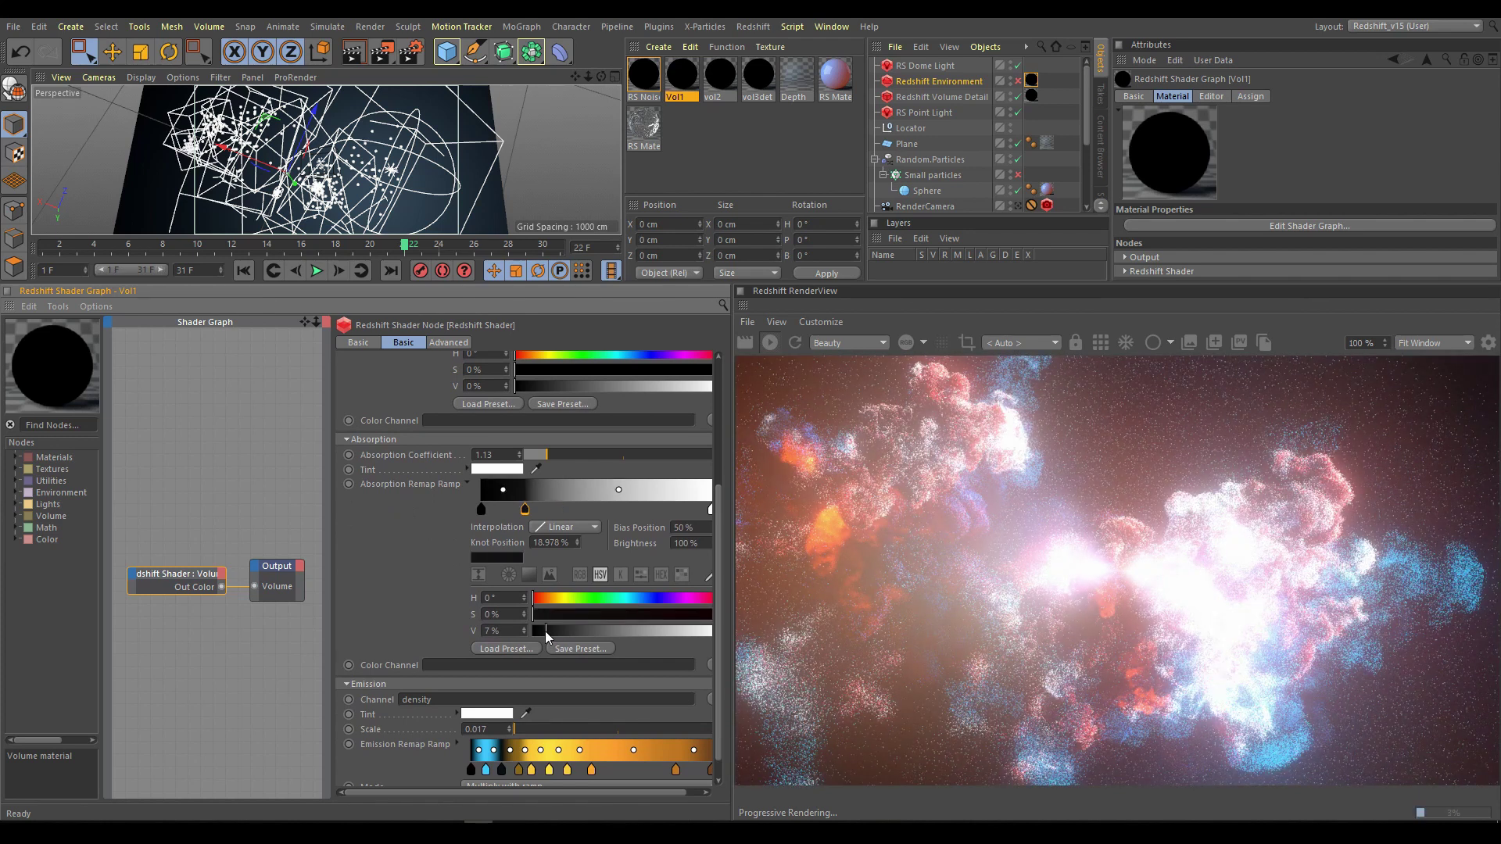
mouse_move(674, 630)
mouse_down()
mouse_move(691, 633)
mouse_move(654, 631)
mouse_up()
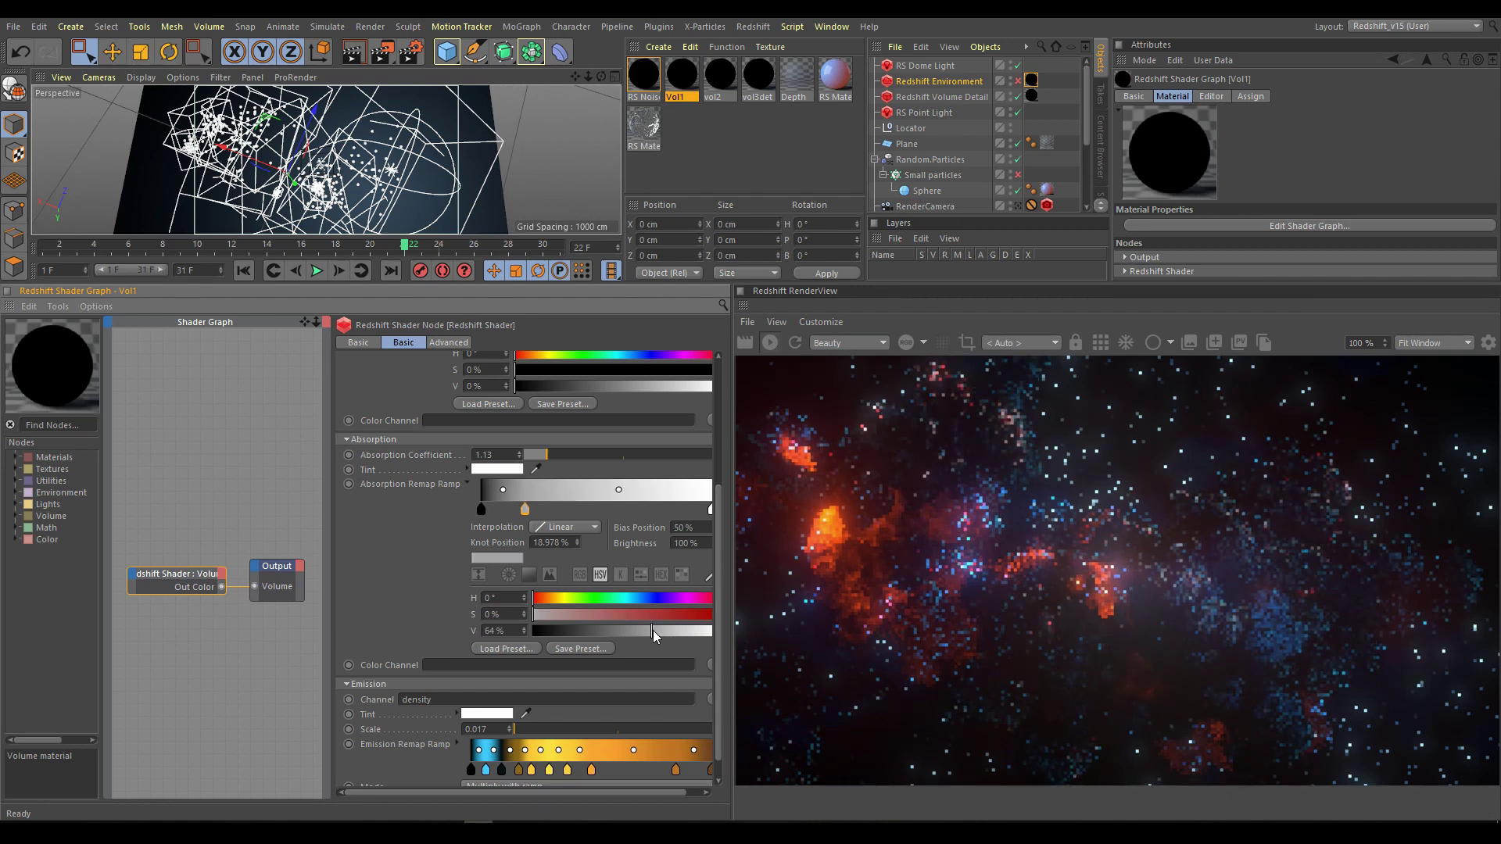
Add grey absorption knots near 10% and 60%, setting them to about 22% and 51% value.
click(505, 510)
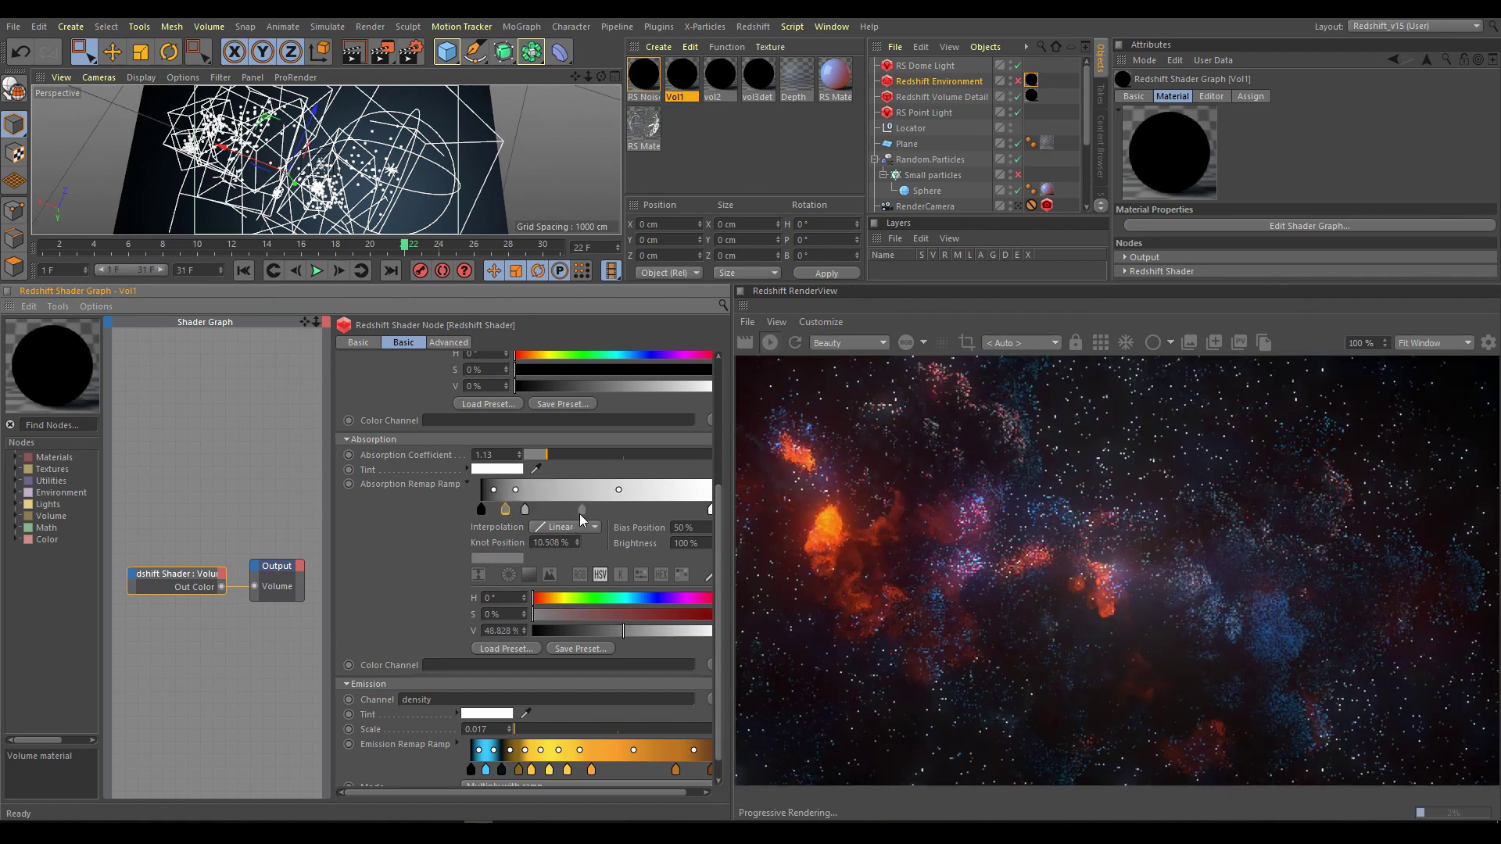
click(619, 509)
drag(692, 630, 626, 630)
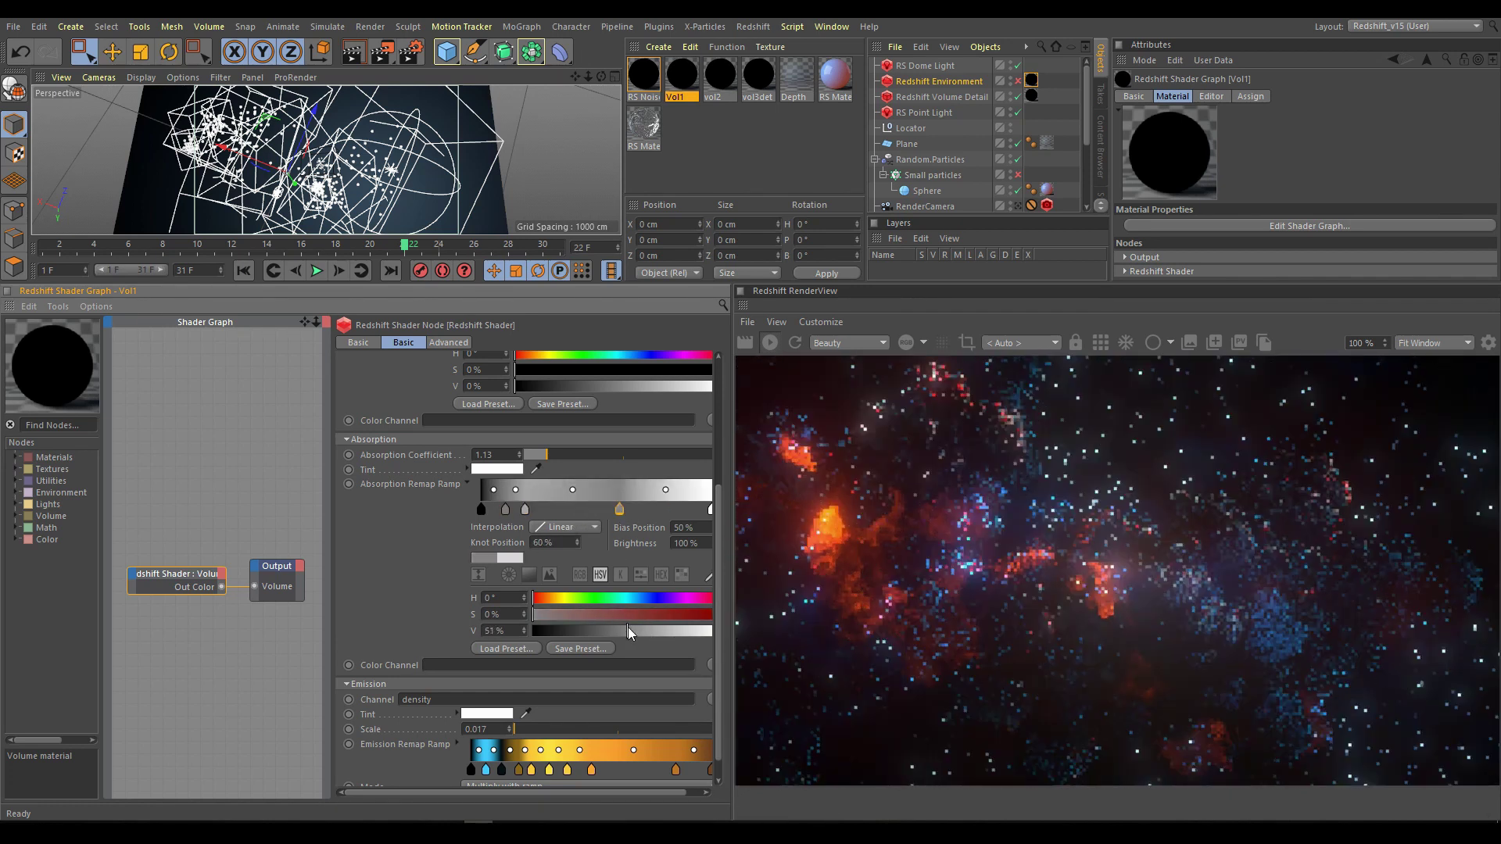
click(504, 509)
drag(625, 630, 574, 626)
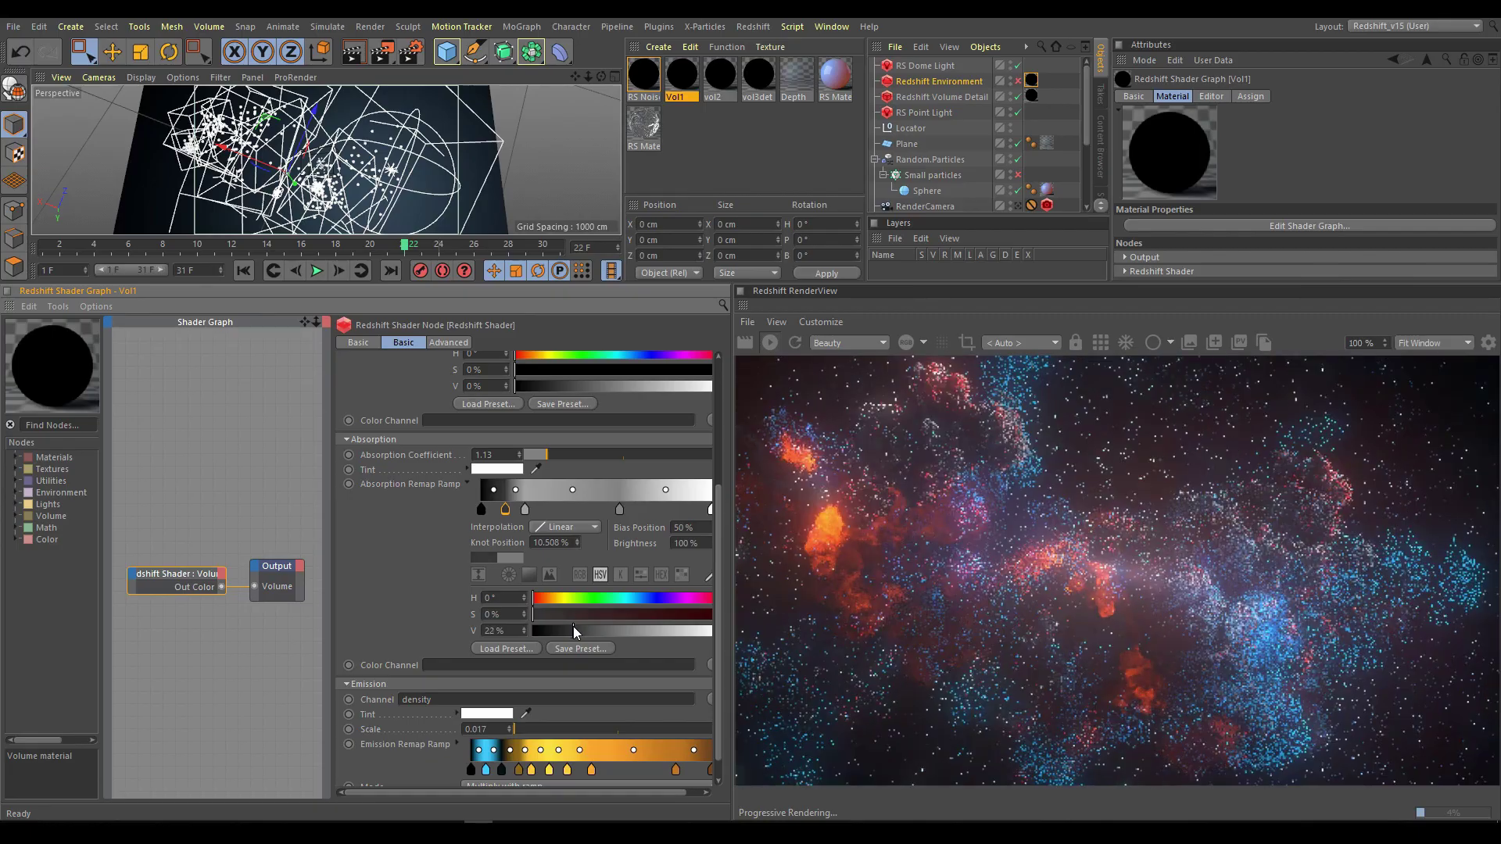